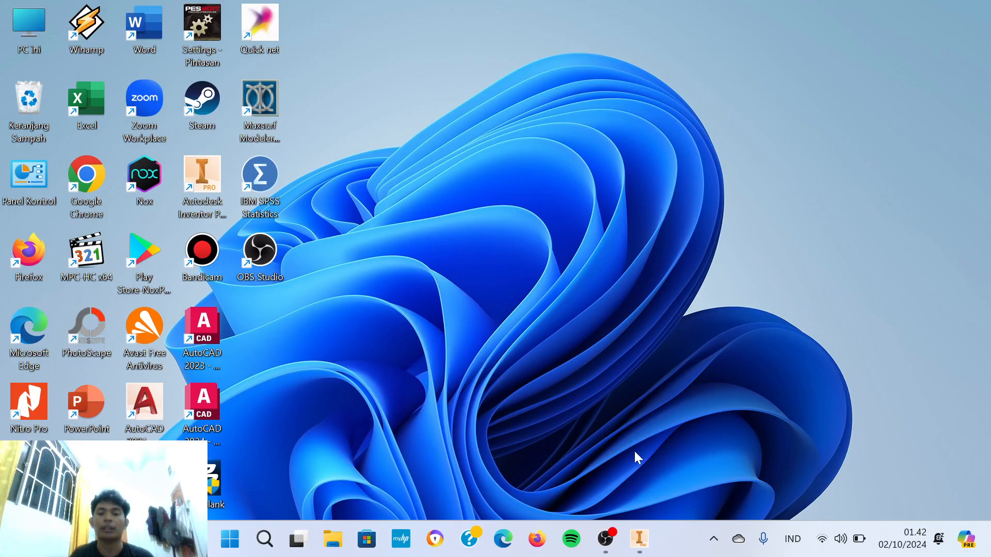
Switch to Autodesk Inventor and create a new metric assembly from the Standard (mm).iam template.
mouse_move(644, 534)
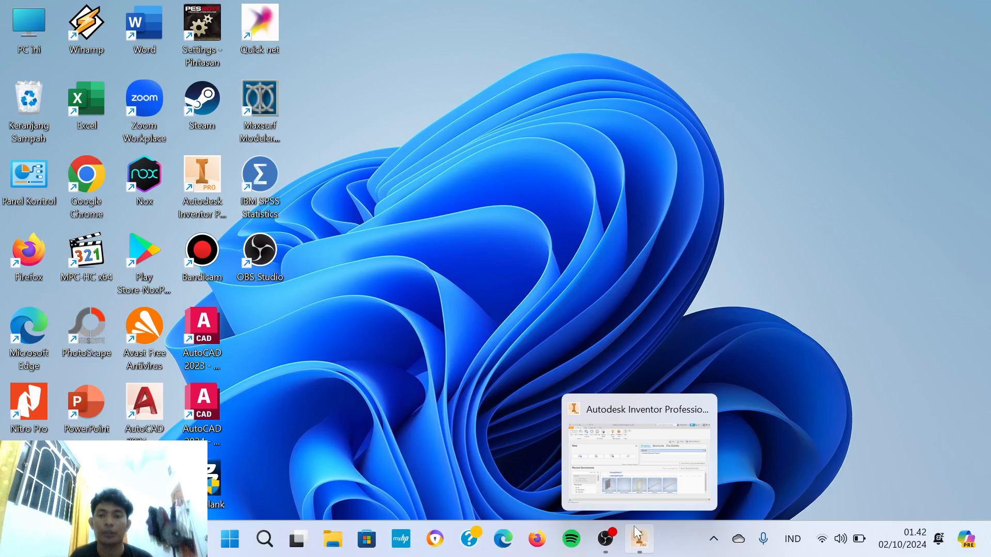
left_click(638, 534)
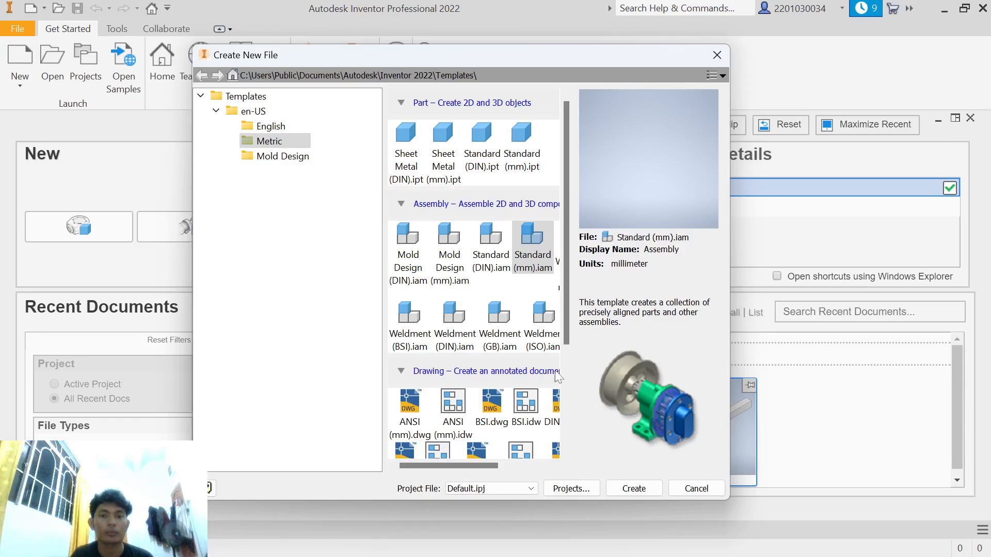
left_click(540, 260)
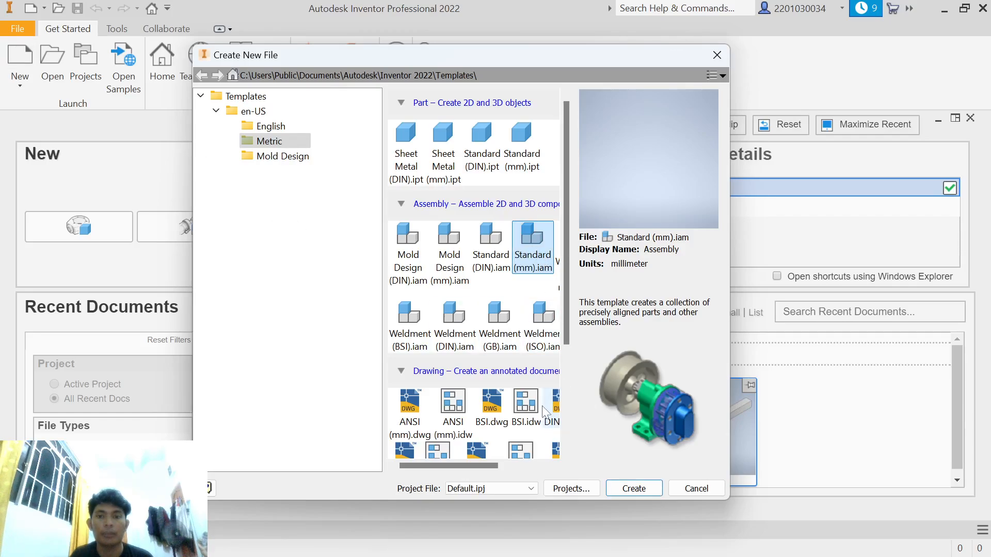
left_click(633, 489)
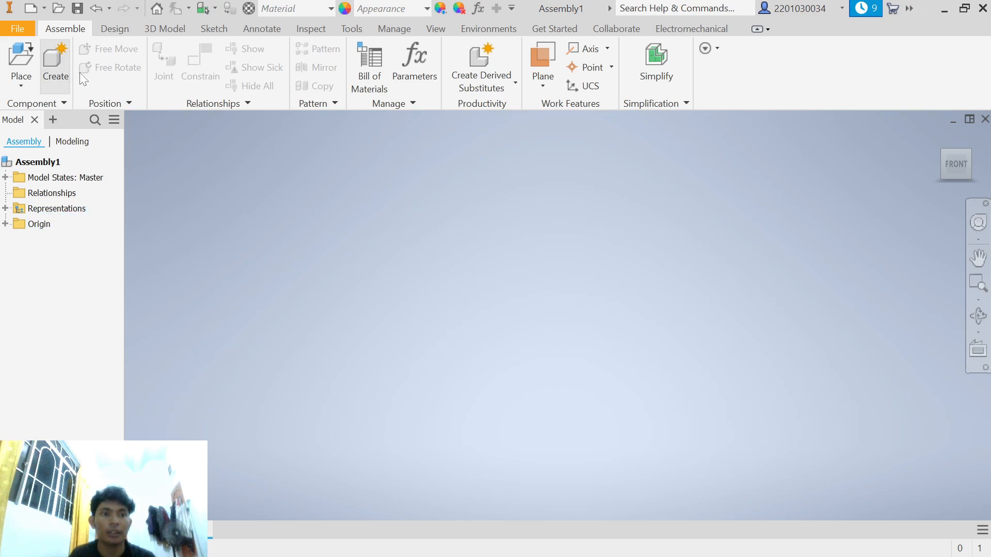
Create an in-place component named "bagian 1" from the Standard.ipt template, overwriting the existing file of that name.
left_click(56, 64)
key("BackSpace")
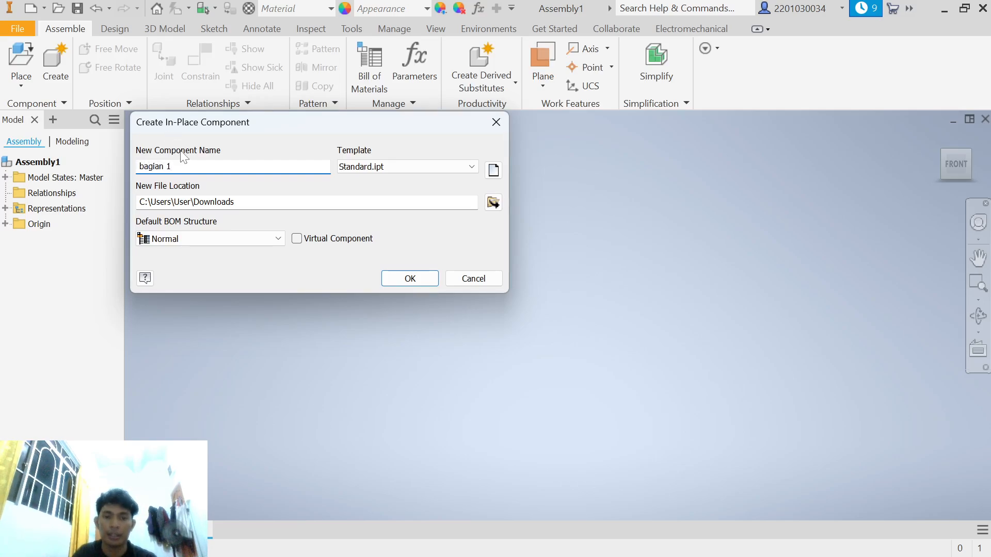
type("bagian 1")
left_click(418, 277)
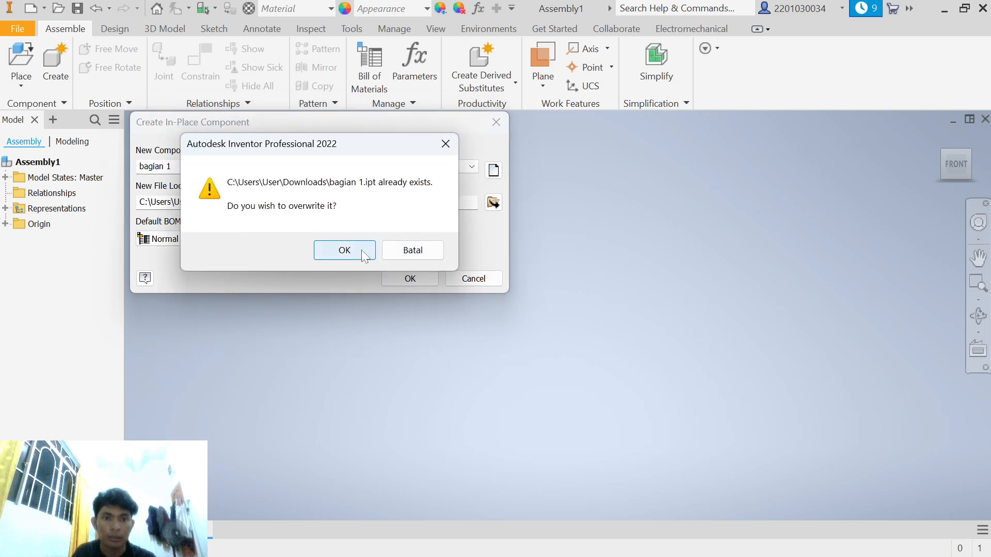
left_click(344, 251)
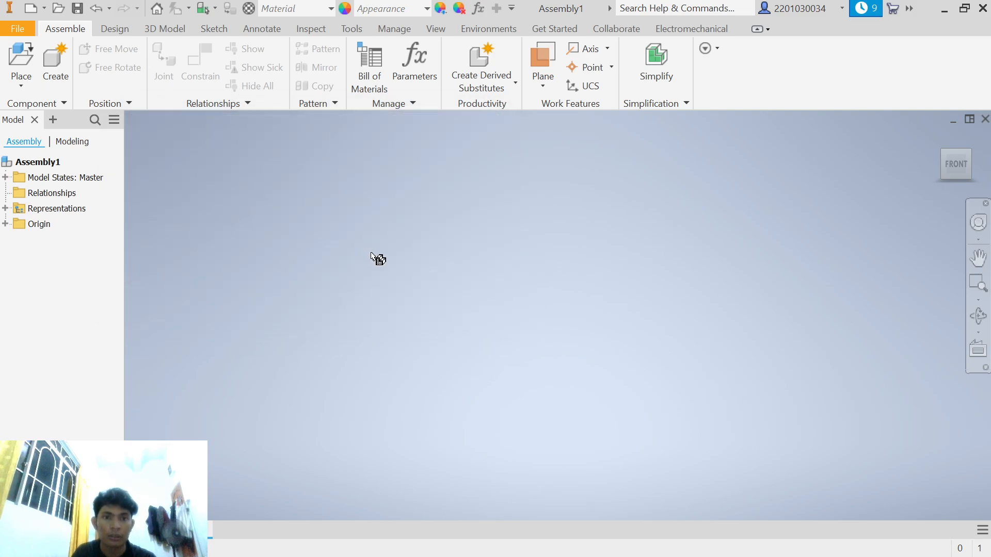
Place the new component in the assembly and start a 2D sketch on its YZ plane.
left_click(418, 294)
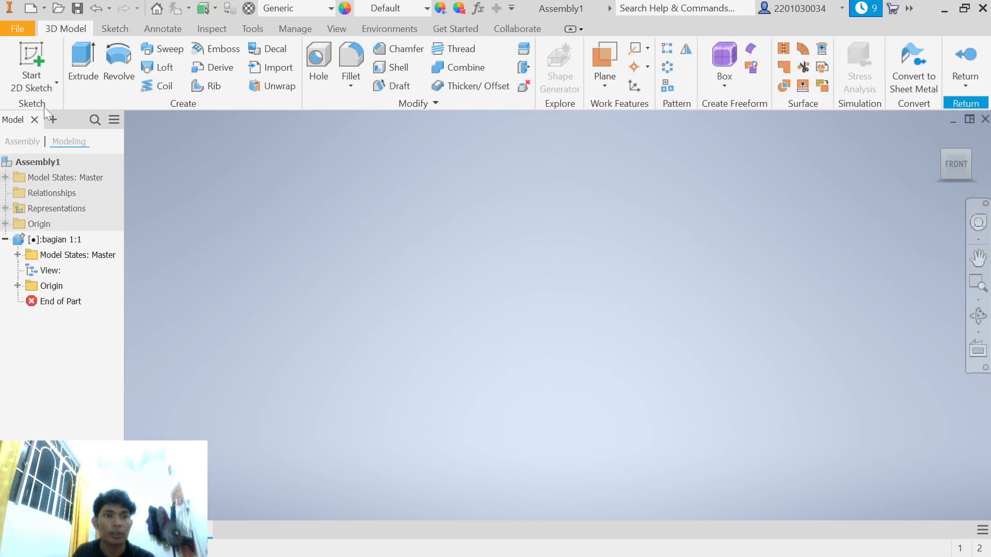
left_click(38, 56)
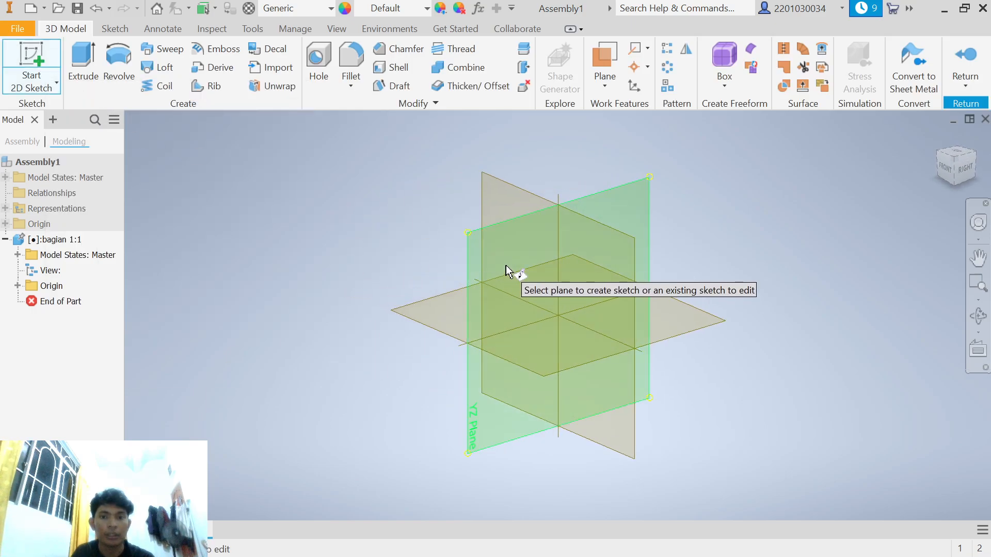
left_click(503, 253)
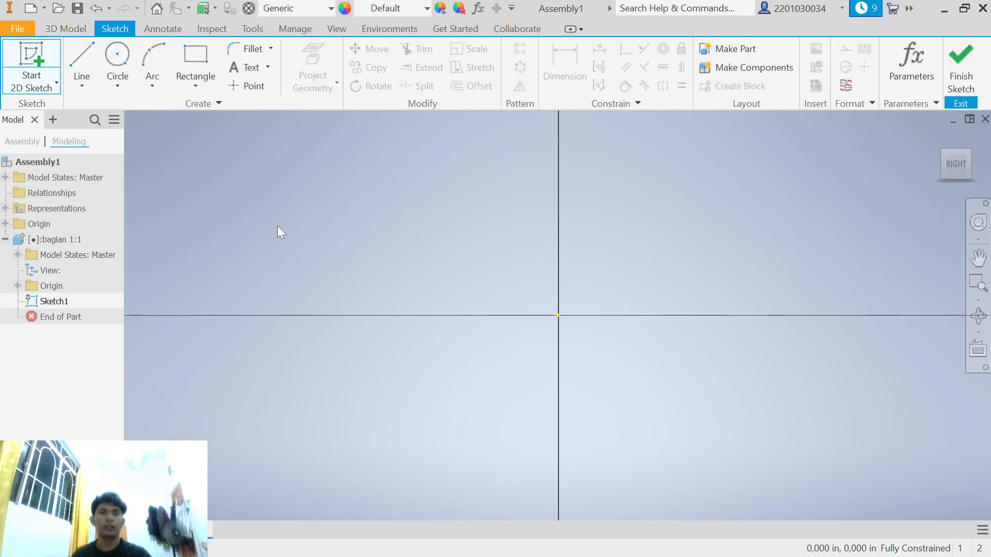
Set the part's document units to millimeter for length and kilogram for mass, and apply them.
left_click(260, 33)
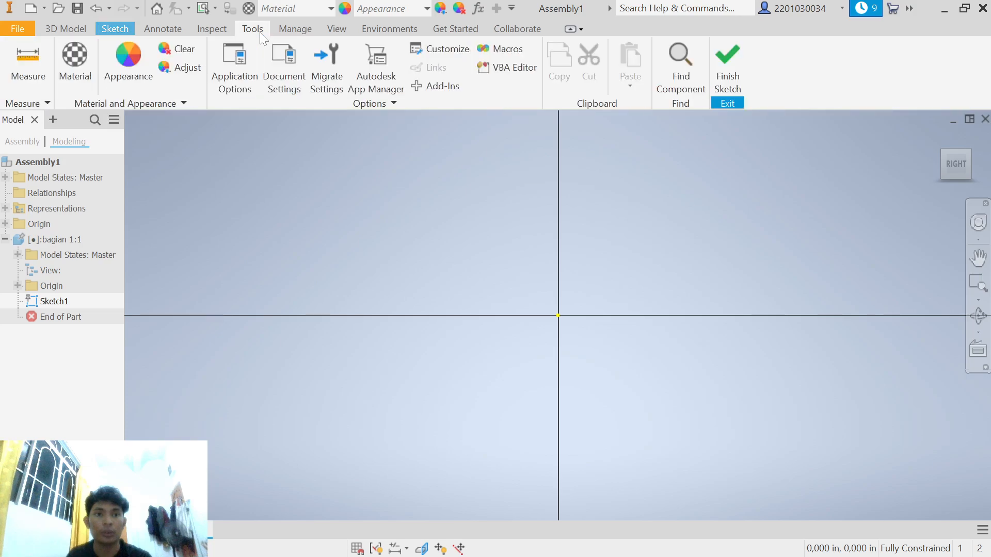
left_click(286, 79)
left_click(352, 72)
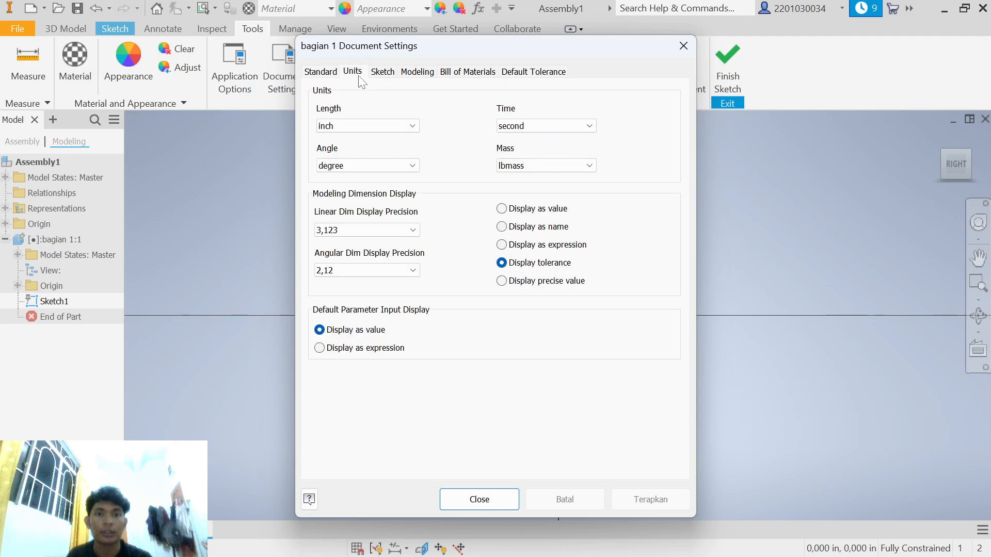
left_click(363, 125)
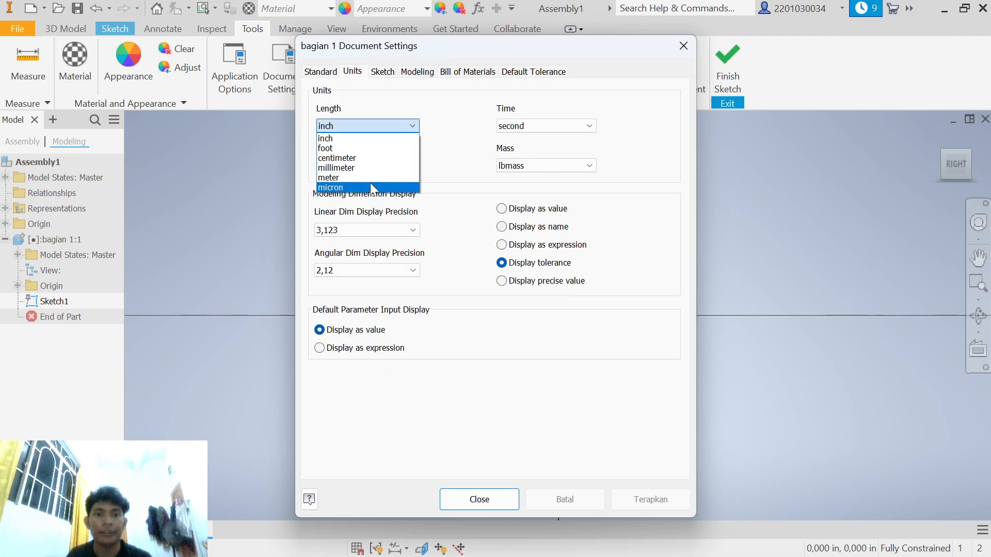
left_click(336, 167)
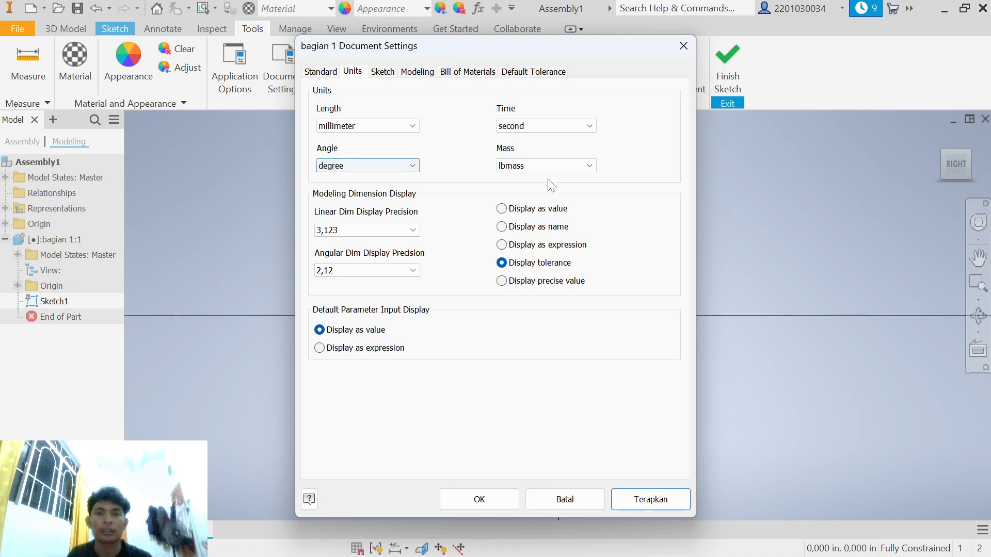
left_click(546, 166)
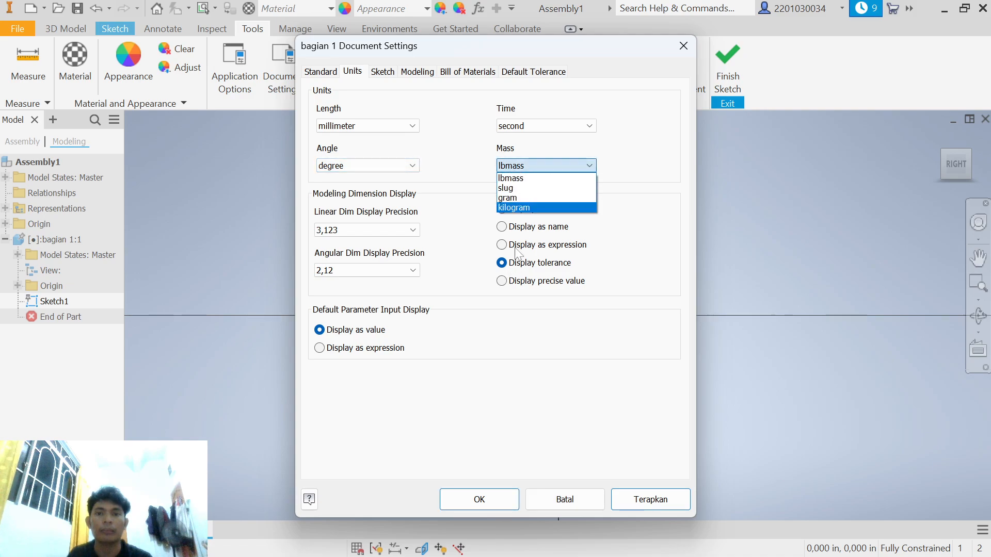
left_click(522, 206)
left_click(640, 496)
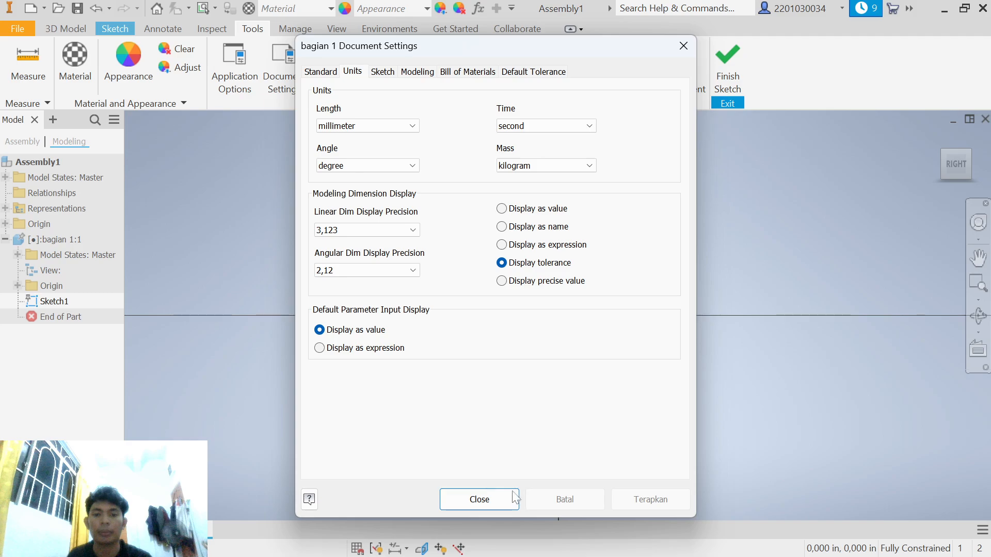
left_click(482, 500)
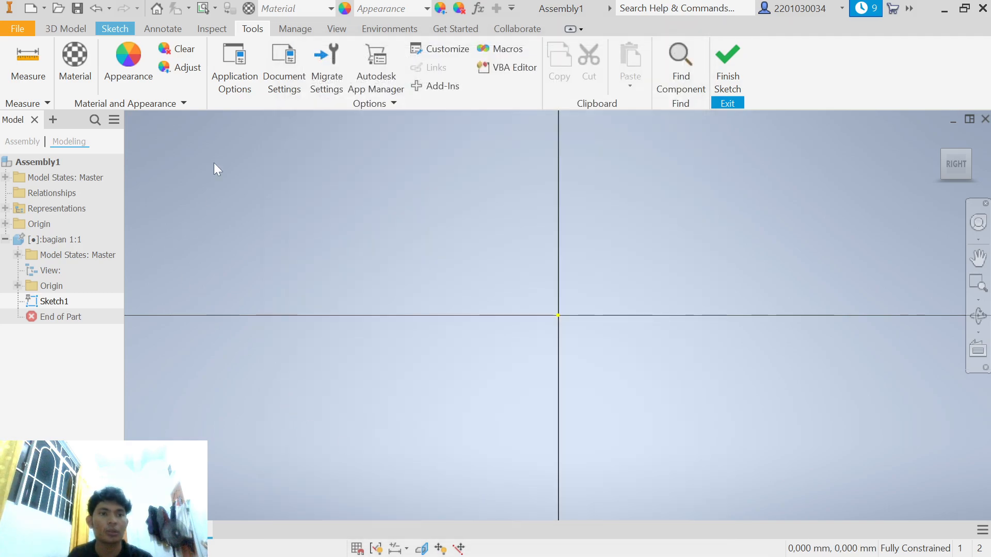
Sketch a two-point center rectangle about 28 mm wide, centered on the sketch origin.
left_click(115, 29)
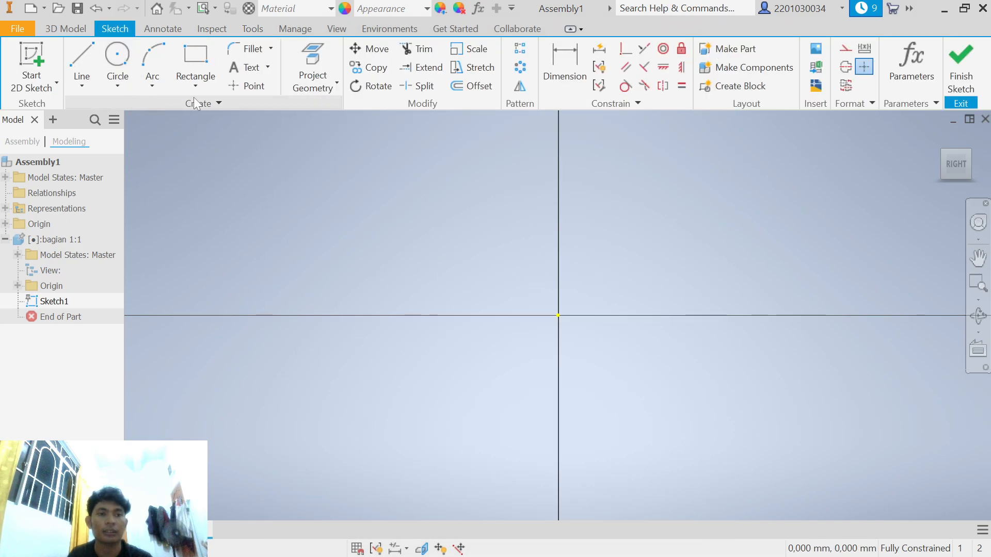
left_click(204, 82)
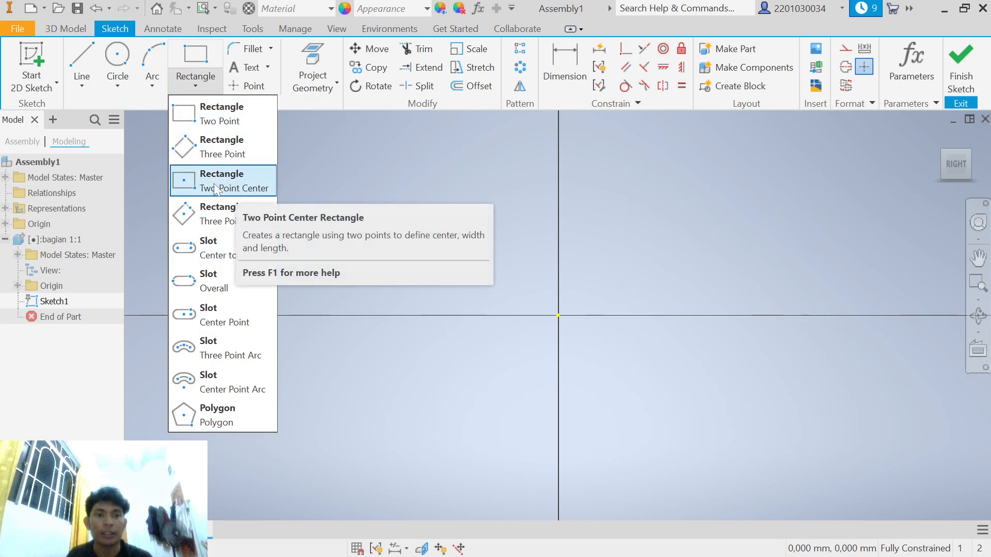
left_click(236, 192)
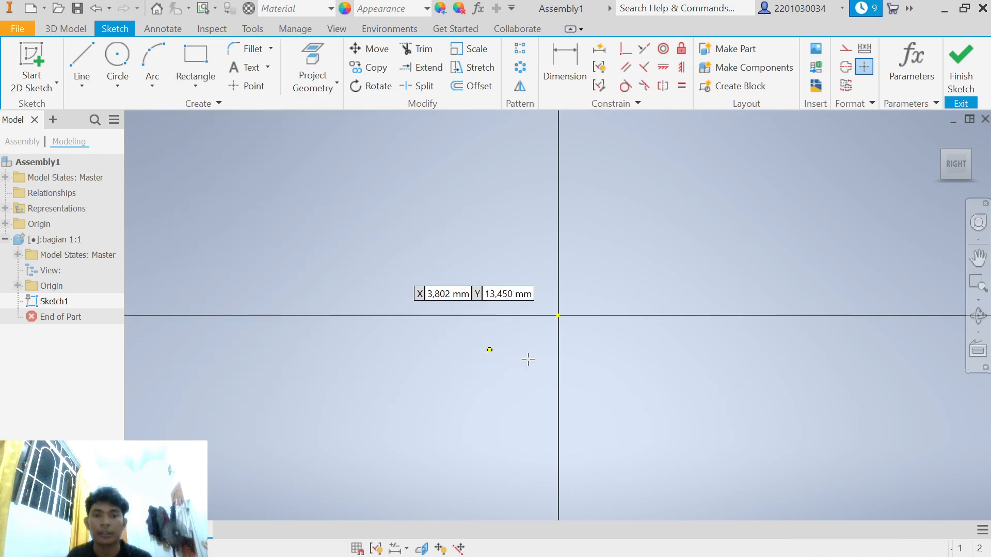
left_click(558, 316)
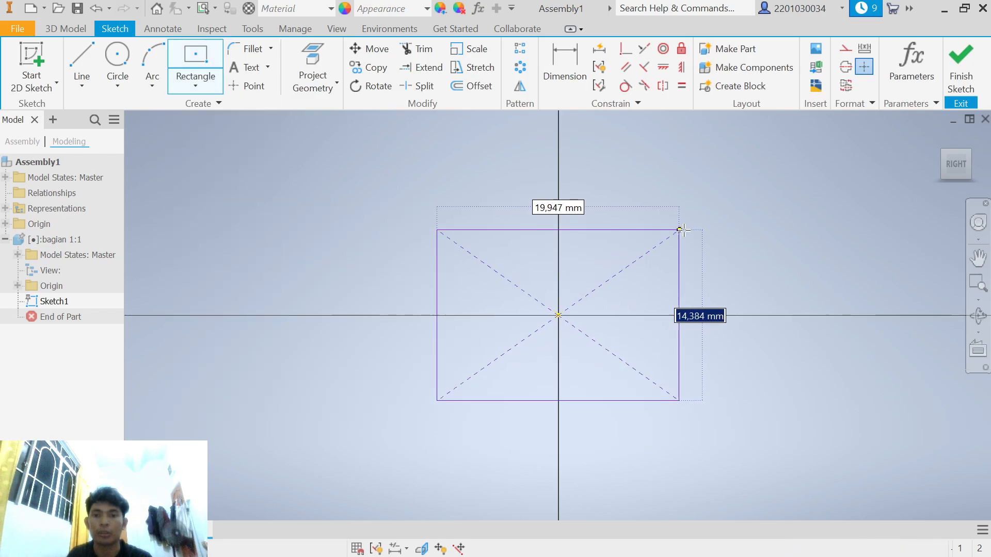
left_click(724, 227)
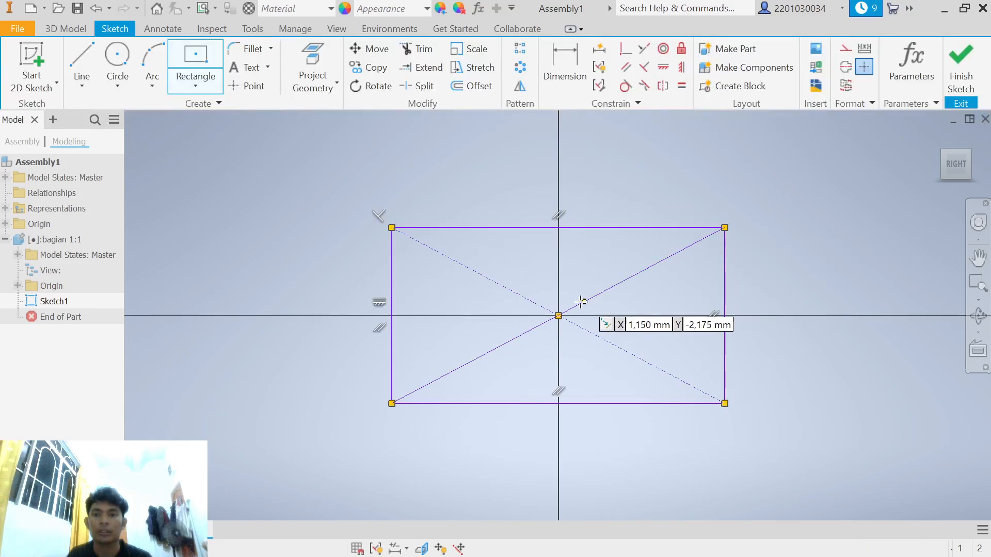
right_click(800, 262)
left_click(843, 265)
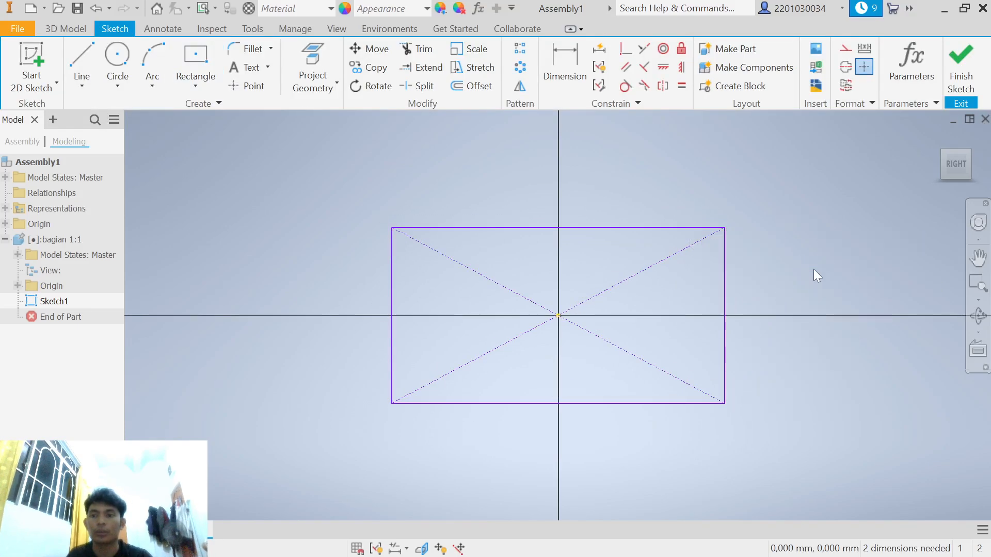
Dimension the rectangle's upper edge and set its width to 2000 mm.
left_click(554, 60)
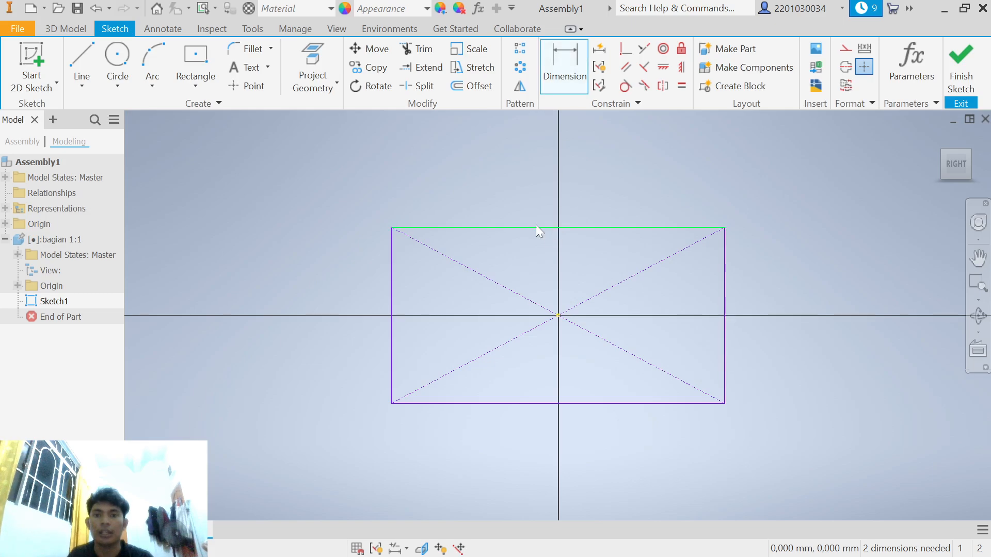
left_click(536, 227)
left_click(535, 191)
type("2800")
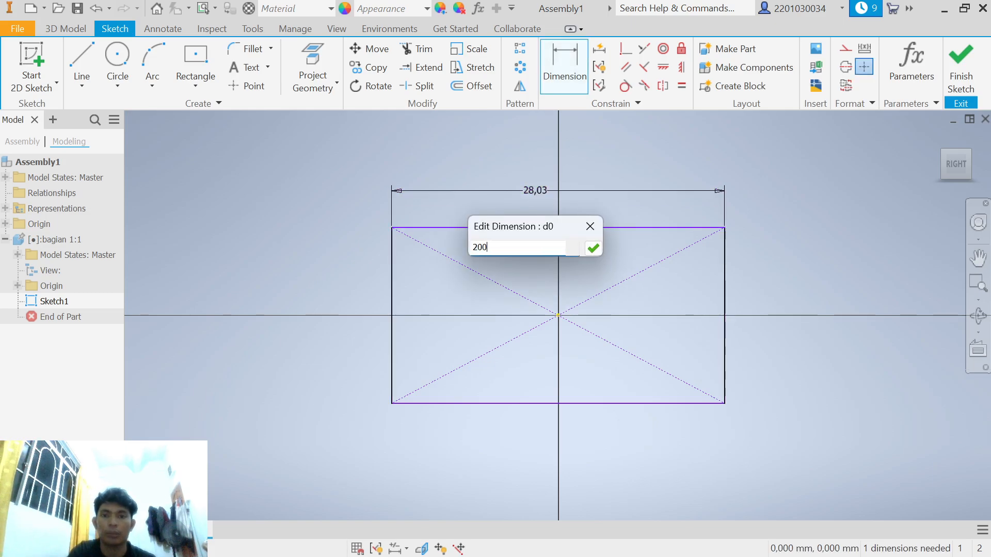
key("Return")
scroll(555, 261, "down", 8)
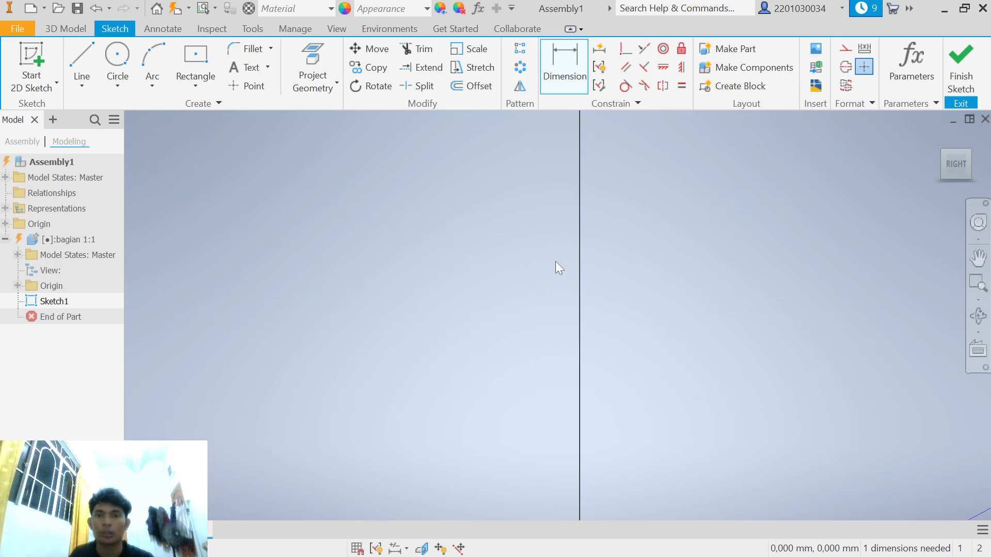
scroll(556, 264, "up", 5)
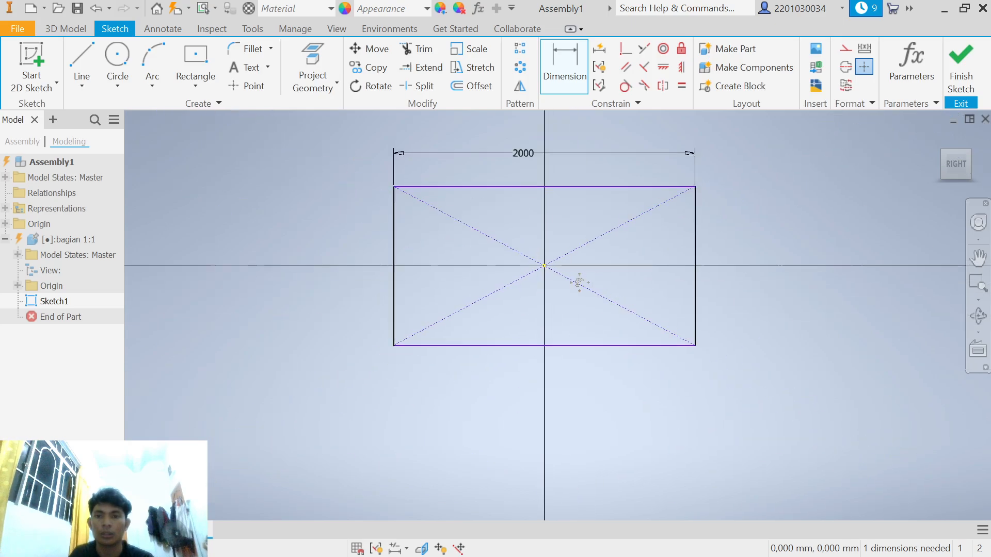
Dimension a vertical edge of the rectangle and set its height to 1200 mm.
middle_click_drag(543, 183, 464, 270)
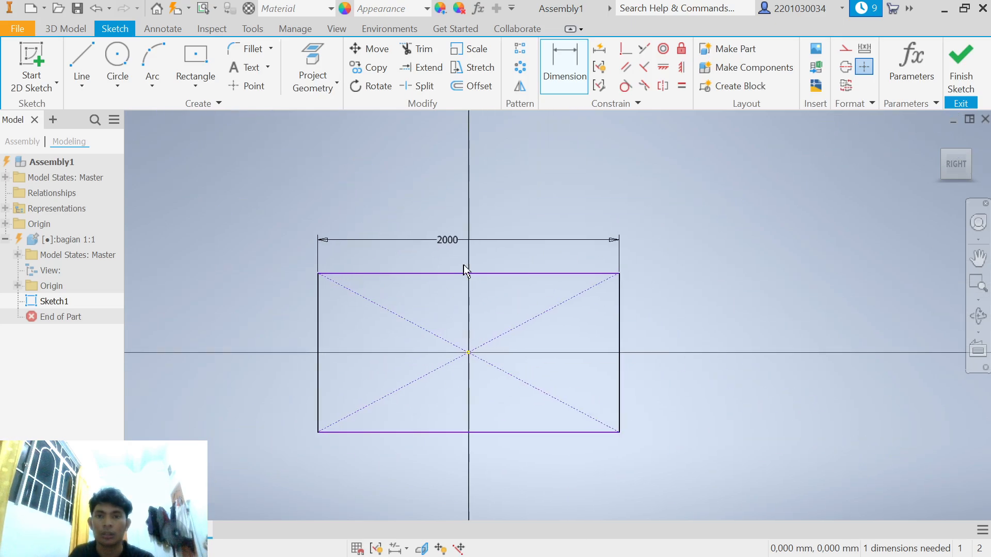
left_click(623, 307)
left_click(673, 310)
type("1200")
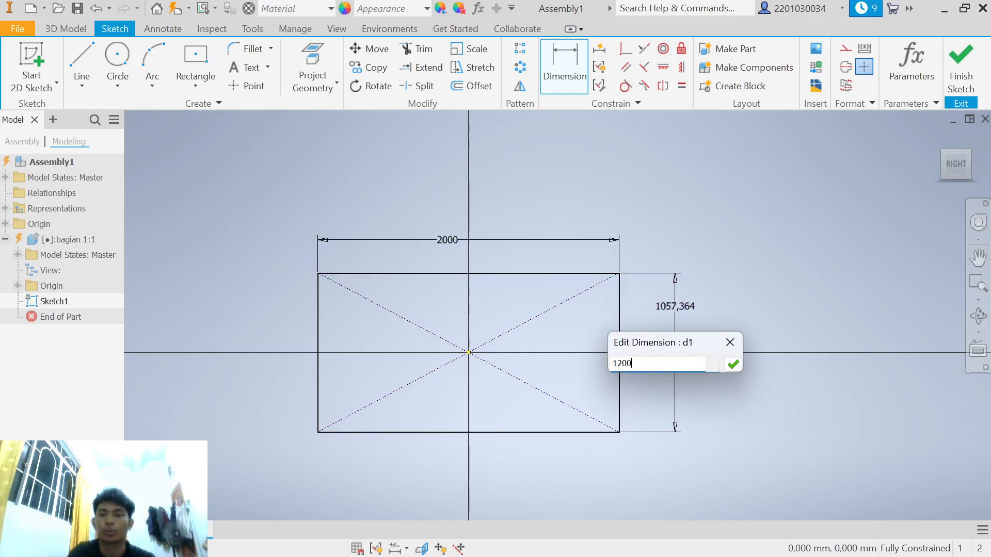
key("Return")
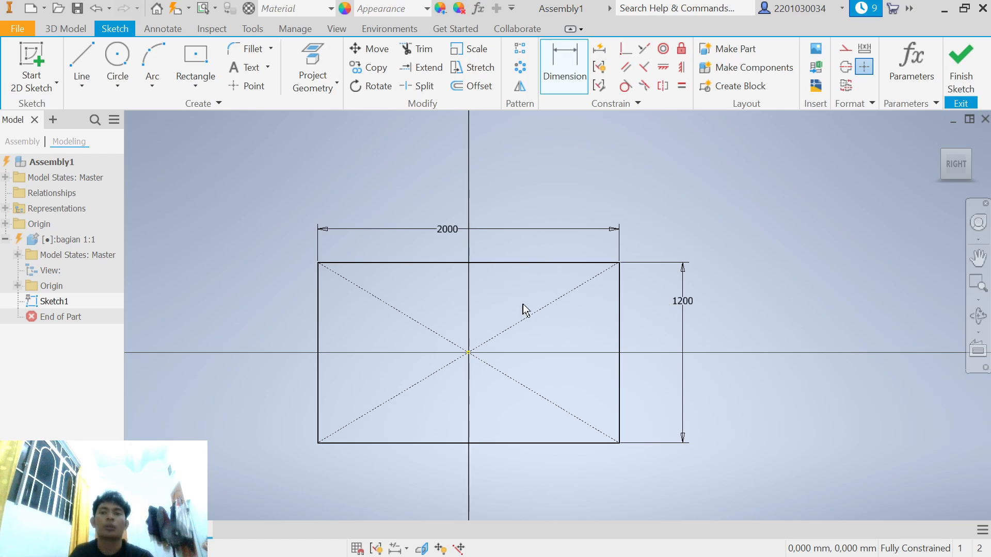
Finish the sketch and extrude the rectangle's four edges as an open surface with a distance of 600 mm.
left_click(960, 63)
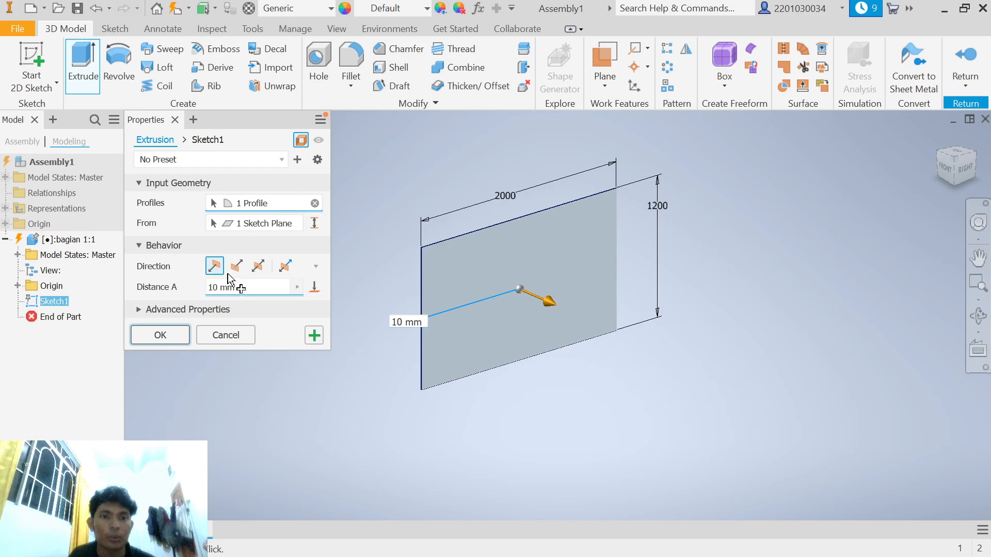
left_click(301, 141)
left_click(227, 288)
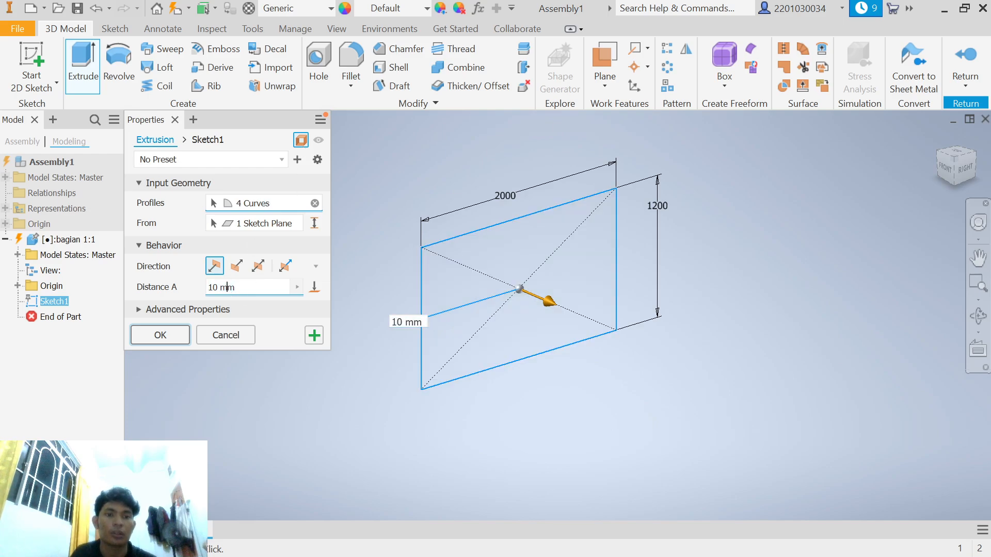
key("BackSpace")
key("BackSpace")
type("600")
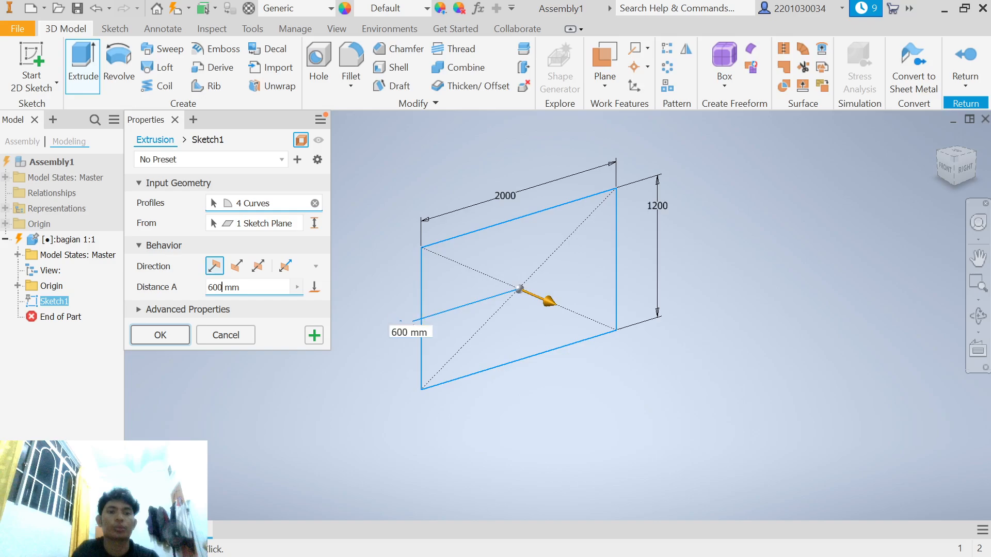
left_click(170, 338)
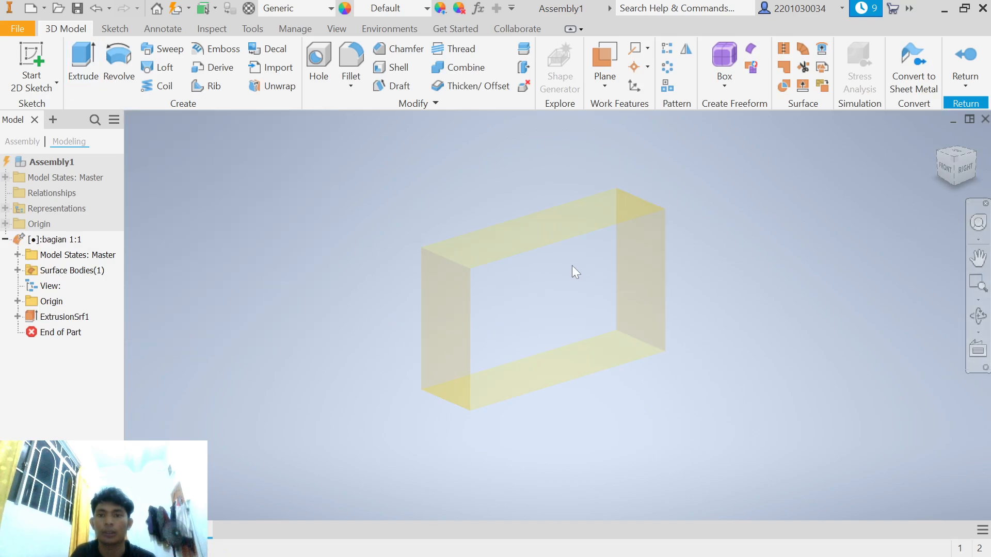
left_click_drag(574, 268, 798, 286)
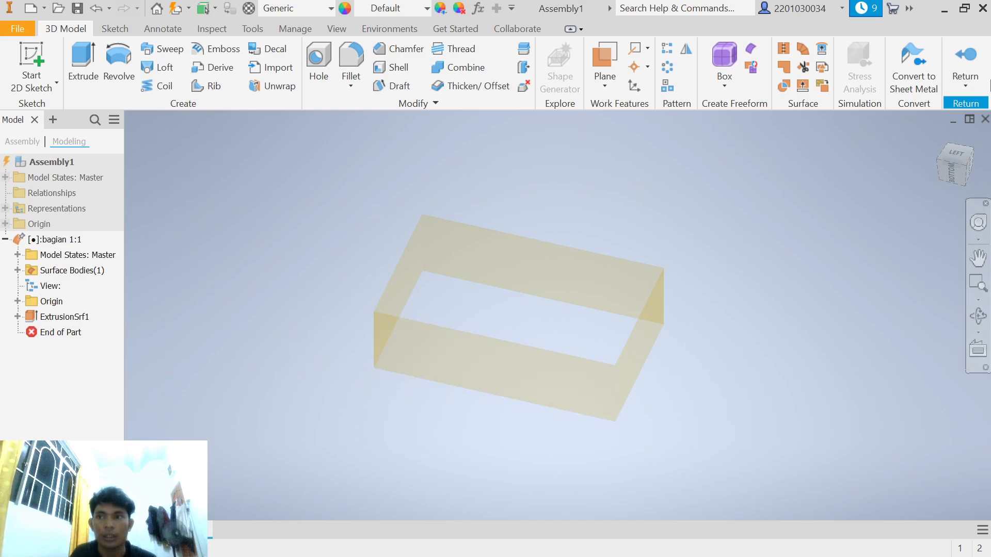
Return from part editing to the assembly and start Insert Frame, agreeing to save the assembly first.
left_click(950, 78)
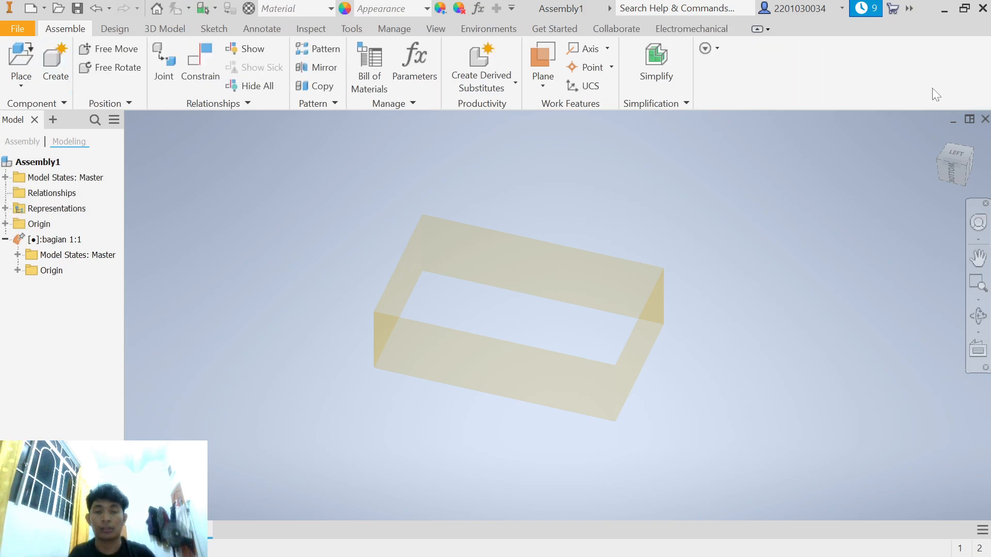
left_click(133, 31)
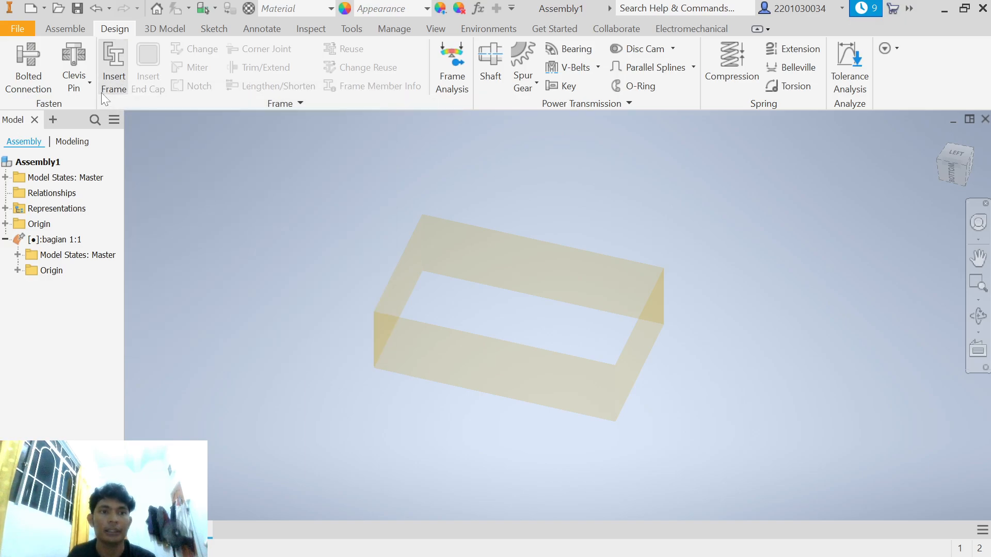
left_click(113, 82)
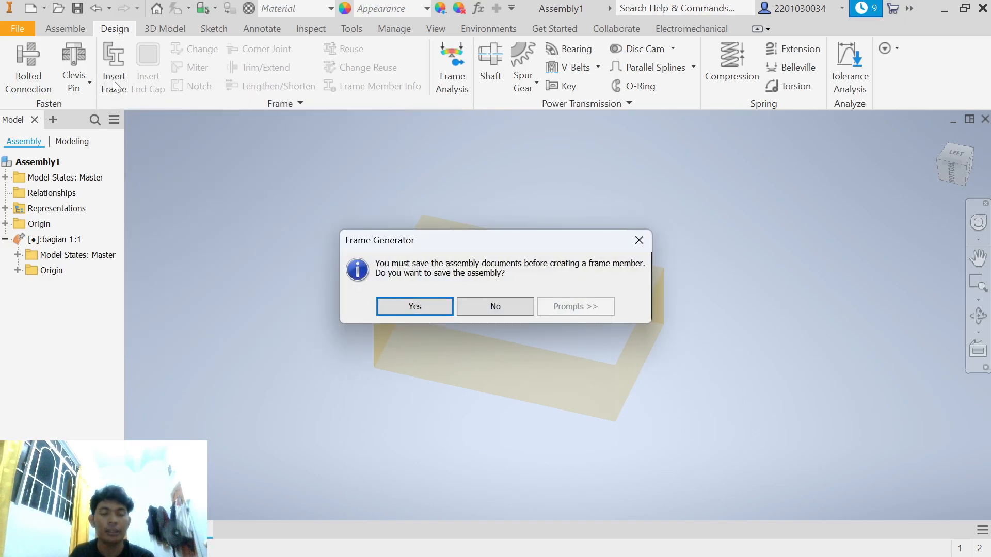
left_click(417, 299)
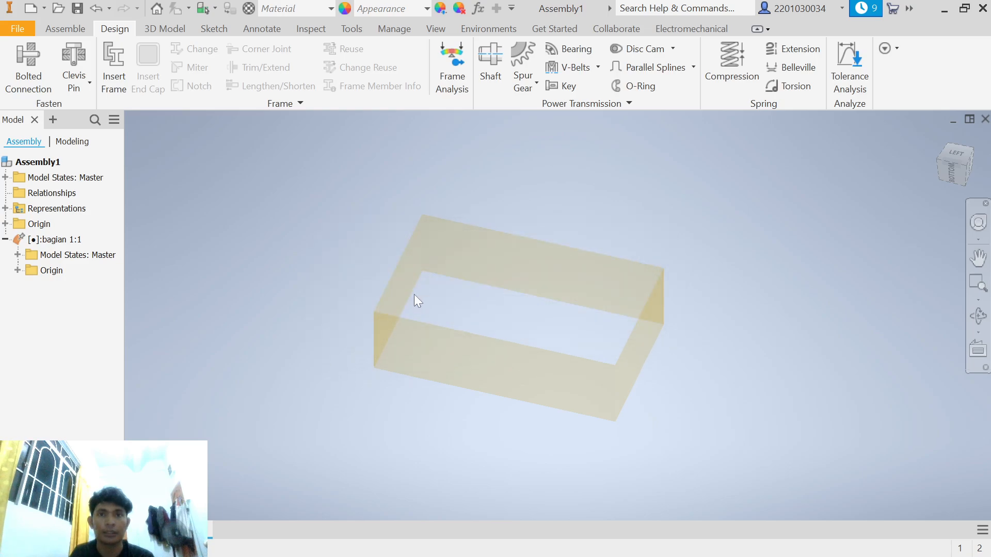
Save the assembly as "bagiannn 1" in the Downloads folder together with its dependent part file.
key("BackSpace")
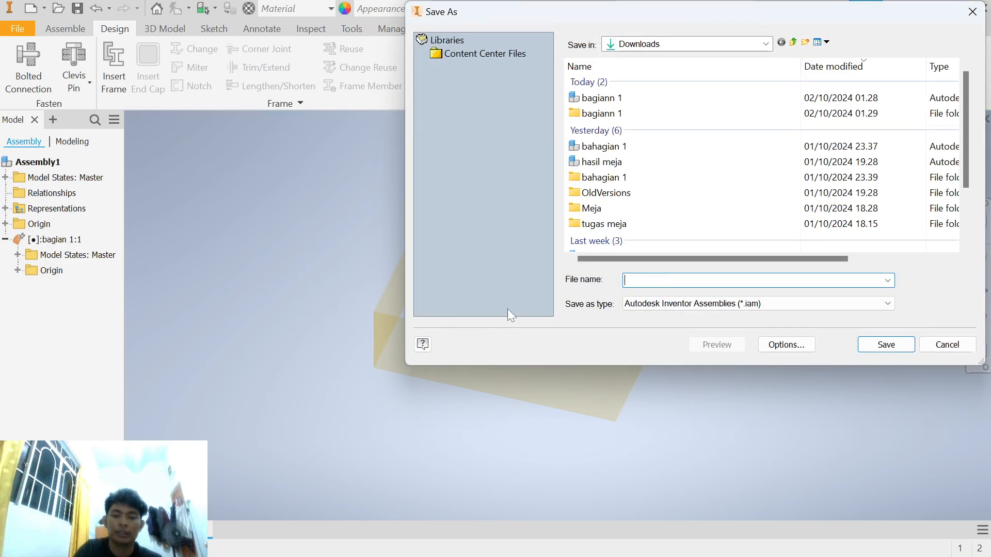
type("bagian 1")
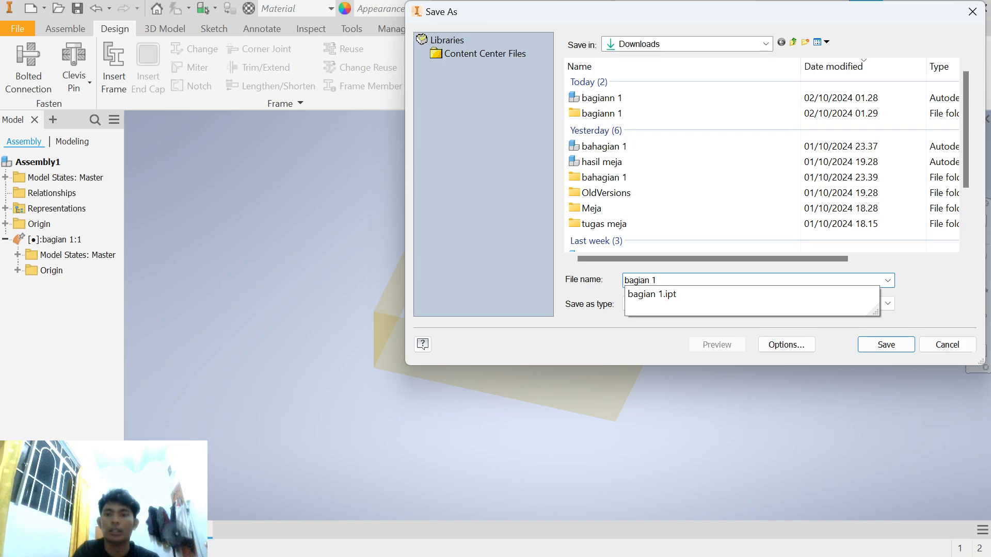
key("BackSpace")
type("n 1")
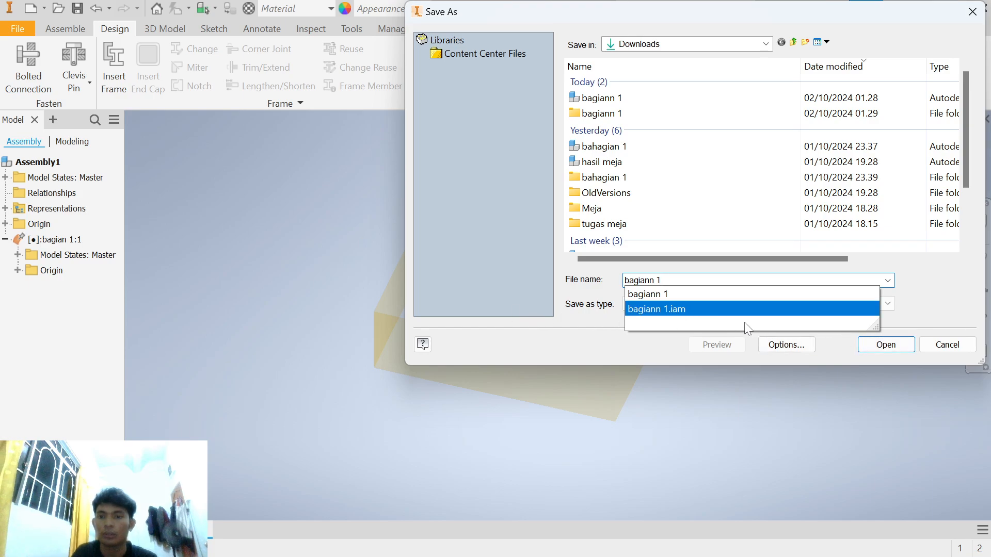
key("BackSpace")
key("BackSpace")
type("n")
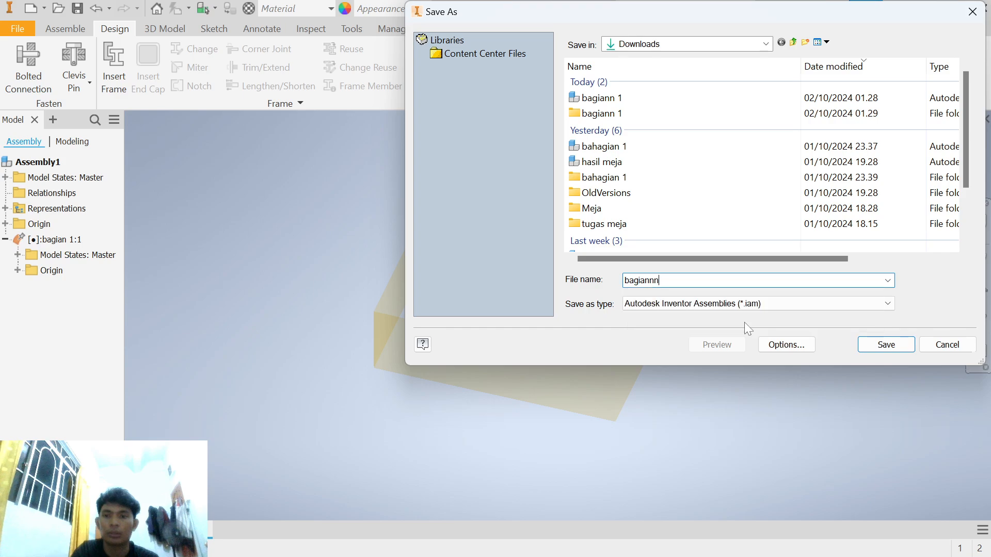
left_click(878, 345)
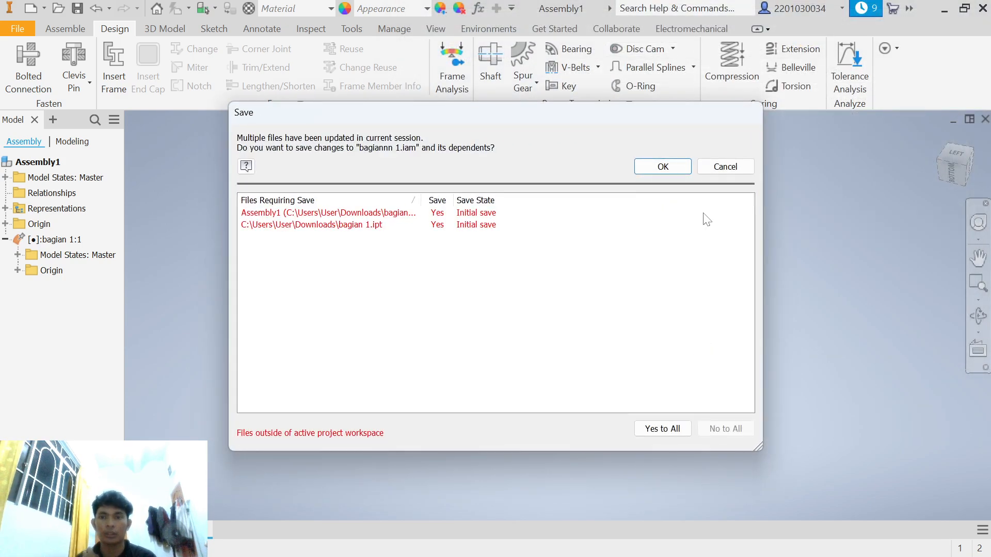
left_click(665, 166)
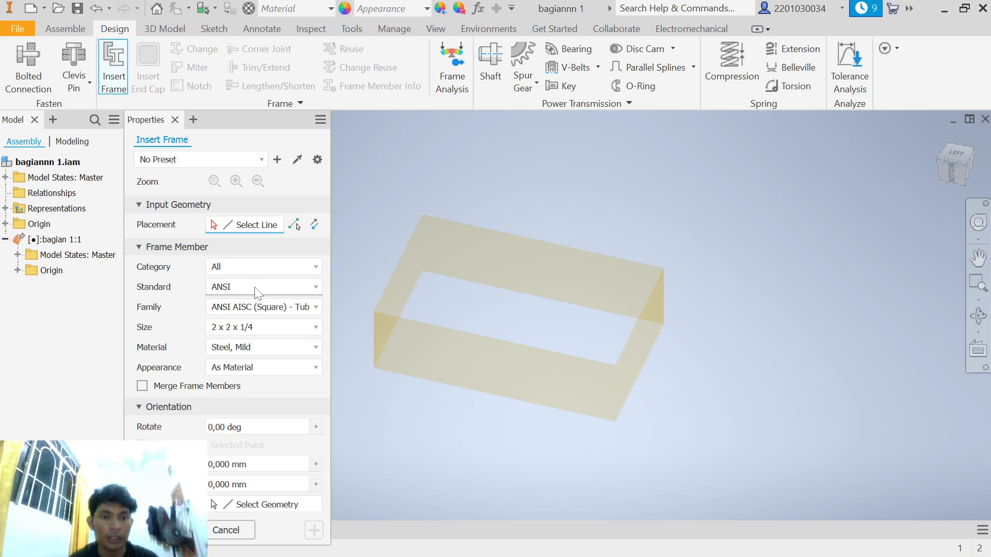
Choose the ANSI AISC (Square) - Tube family and select the near upper long edge, near-left vertical edge and both left short edges.
left_click(248, 313)
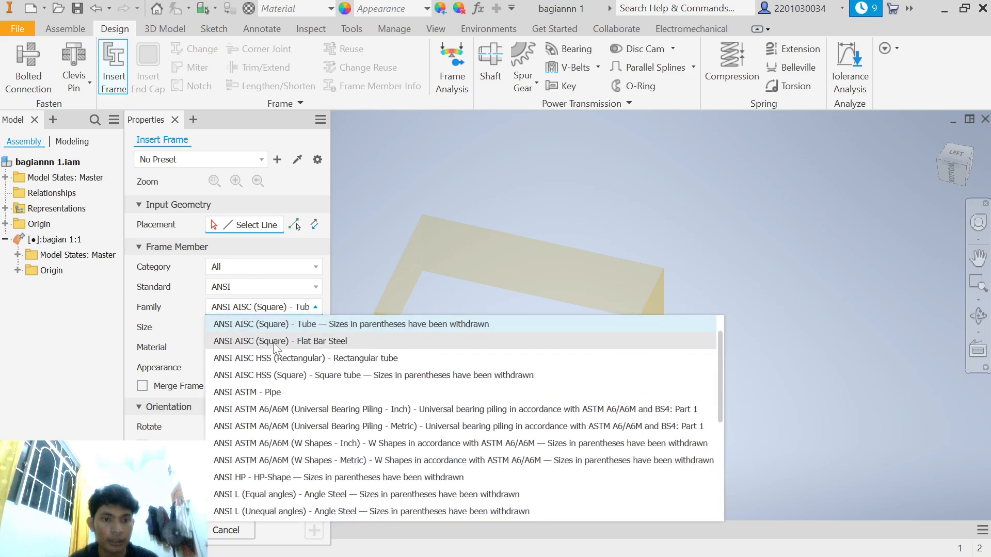
left_click(292, 325)
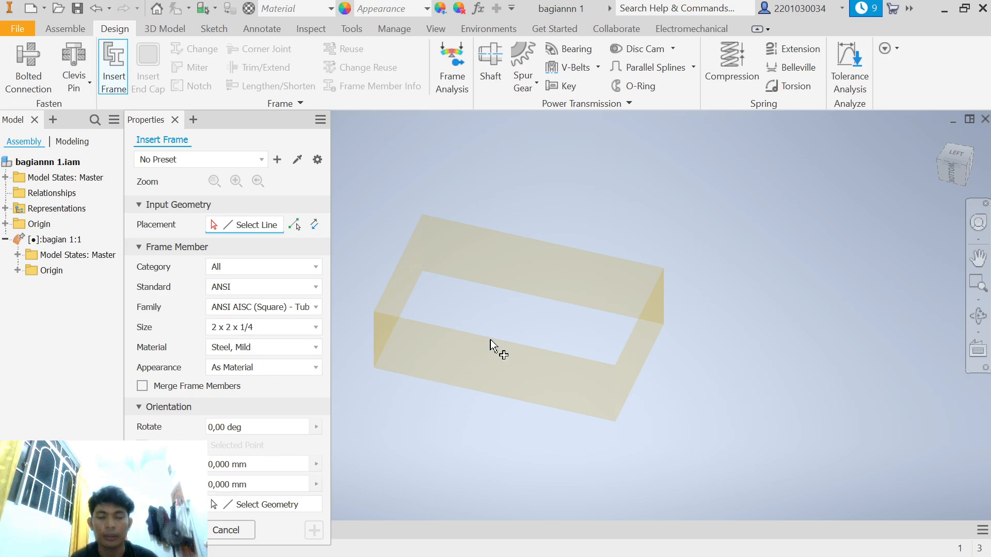
middle_click_drag(516, 322, 575, 299)
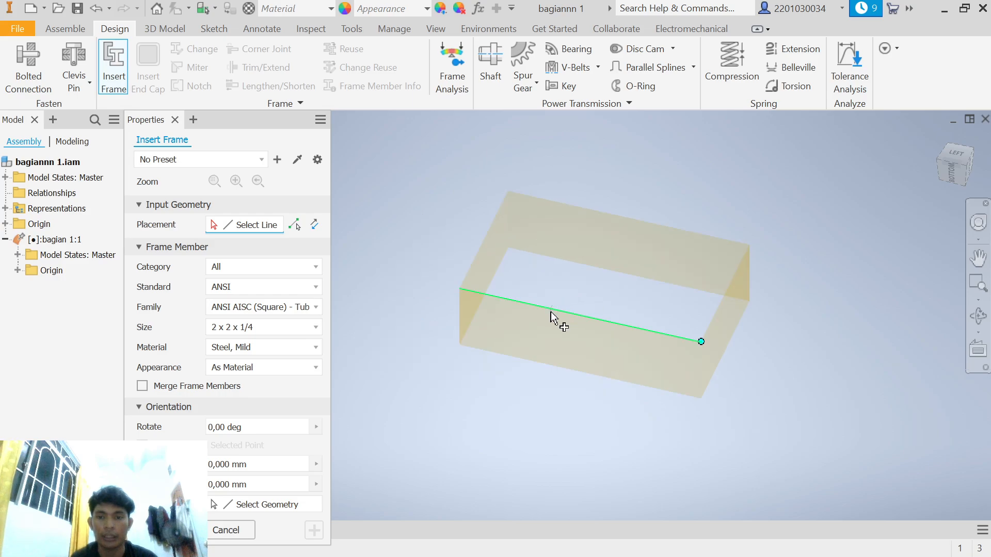
scroll(551, 313, "up", 1)
left_click(566, 315)
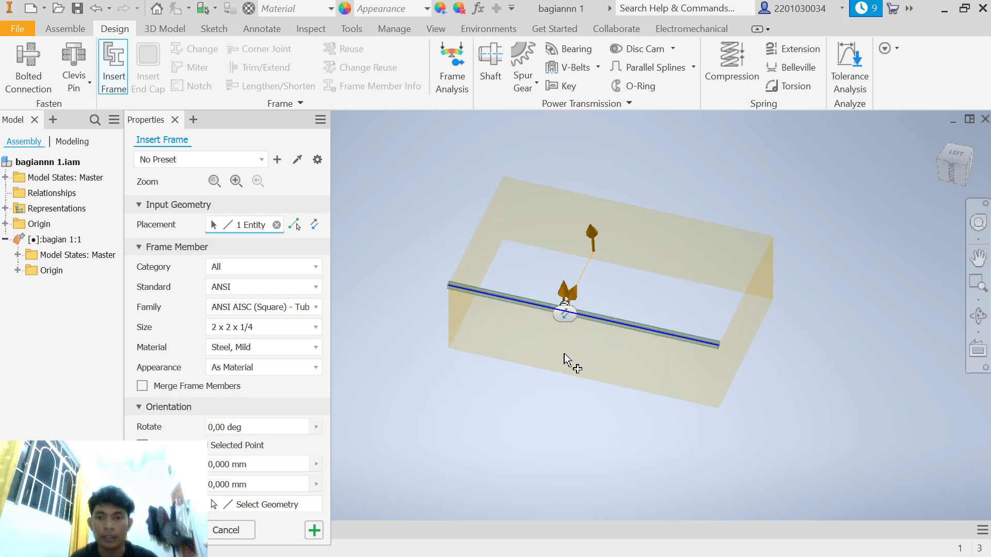
left_click(450, 315)
left_click(461, 349)
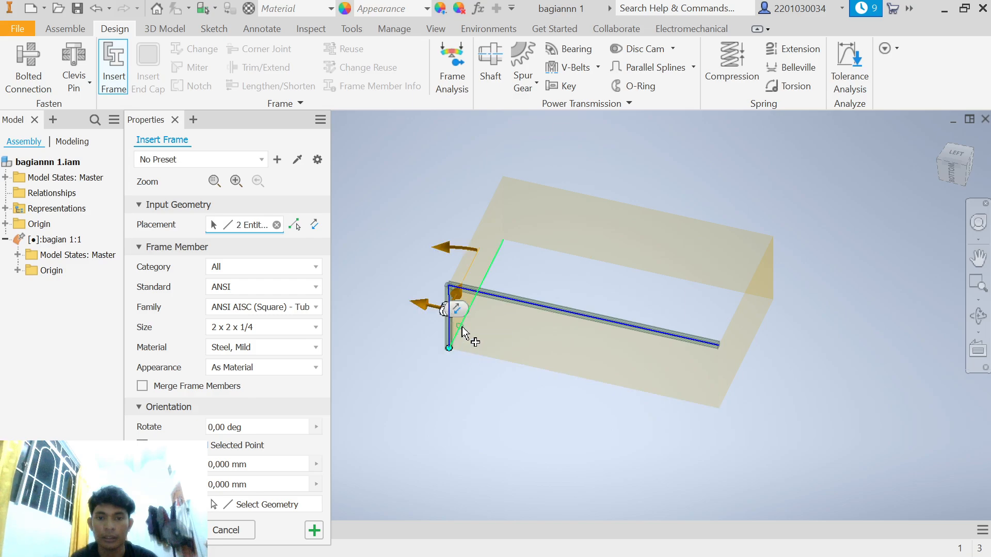
left_click(484, 222)
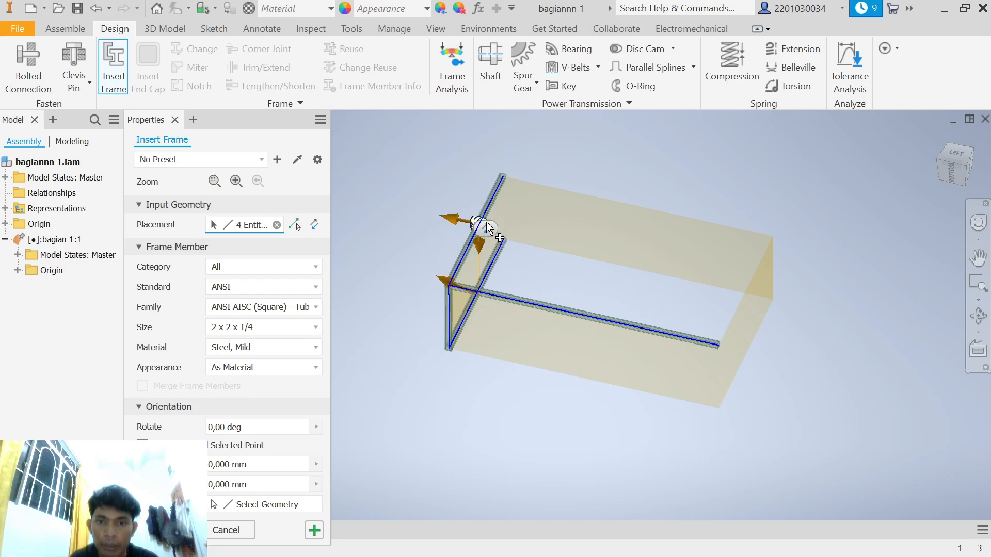
Add both far long edges, the two far vertical edges, both right short edges and the near lower long edge to the frame selection.
left_click(569, 195)
left_click(593, 258)
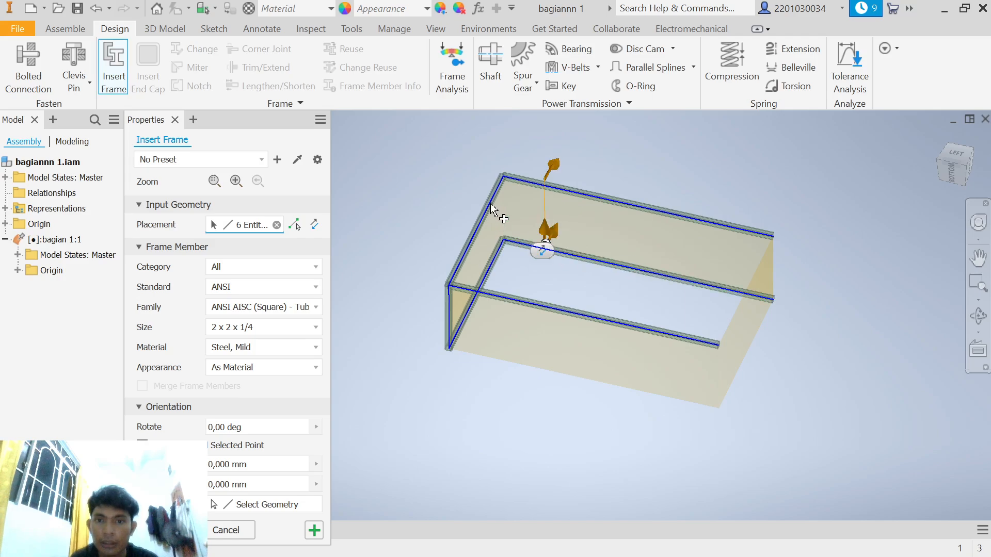
left_click(505, 208)
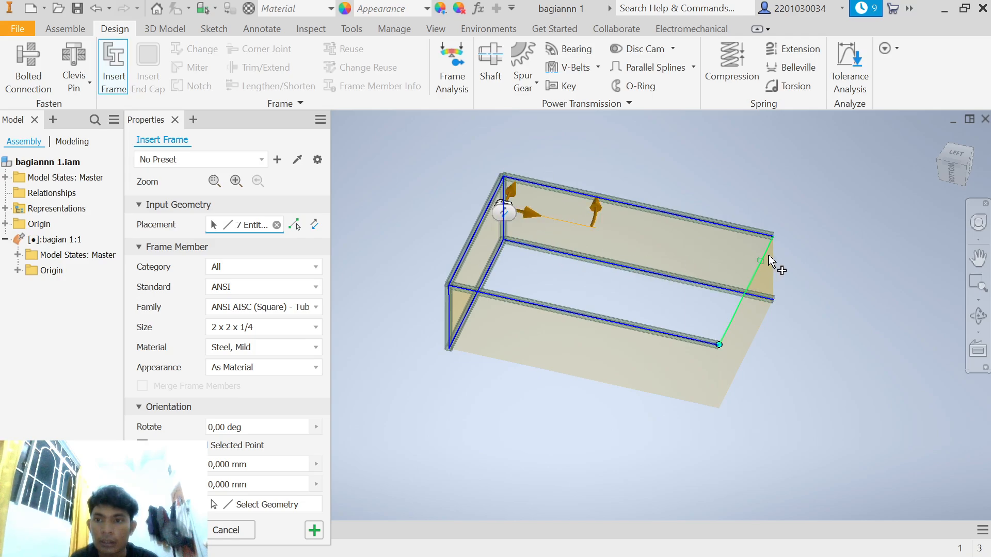
left_click(772, 260)
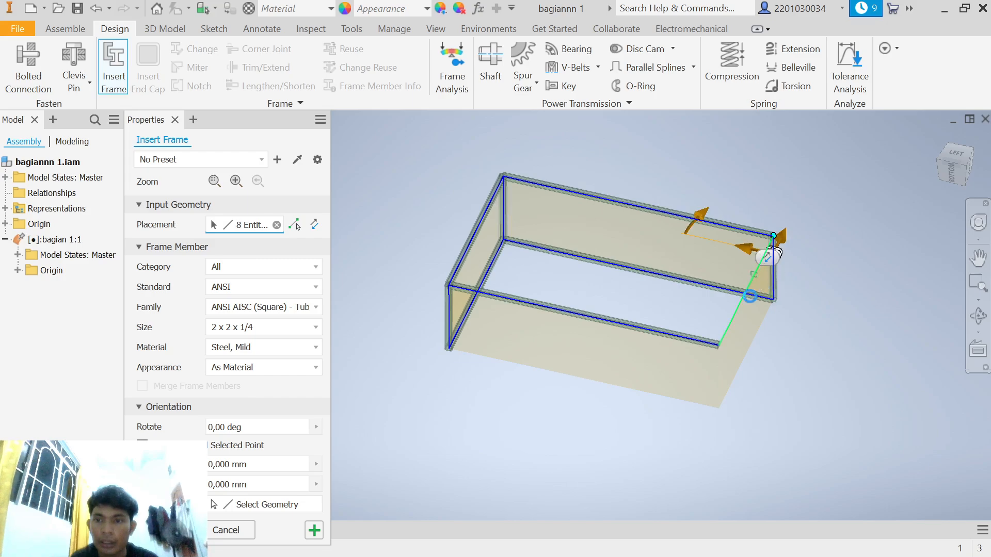
left_click(755, 278)
left_click(742, 362)
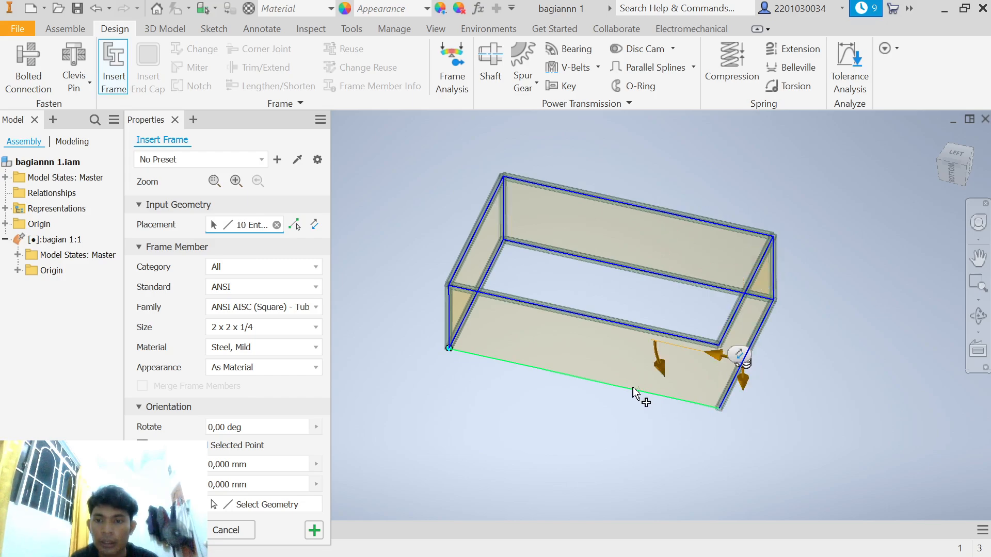
left_click(543, 374)
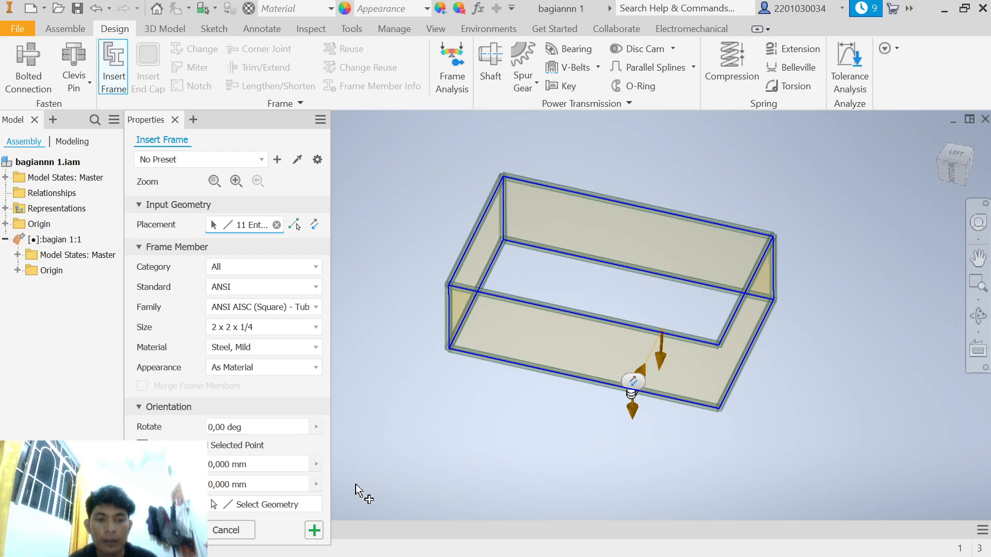
Create the 2 x 2 x 1/4 tube members on the selected edges, accepting the default frame, skeleton and member file names.
right_click(491, 411)
left_click(522, 419)
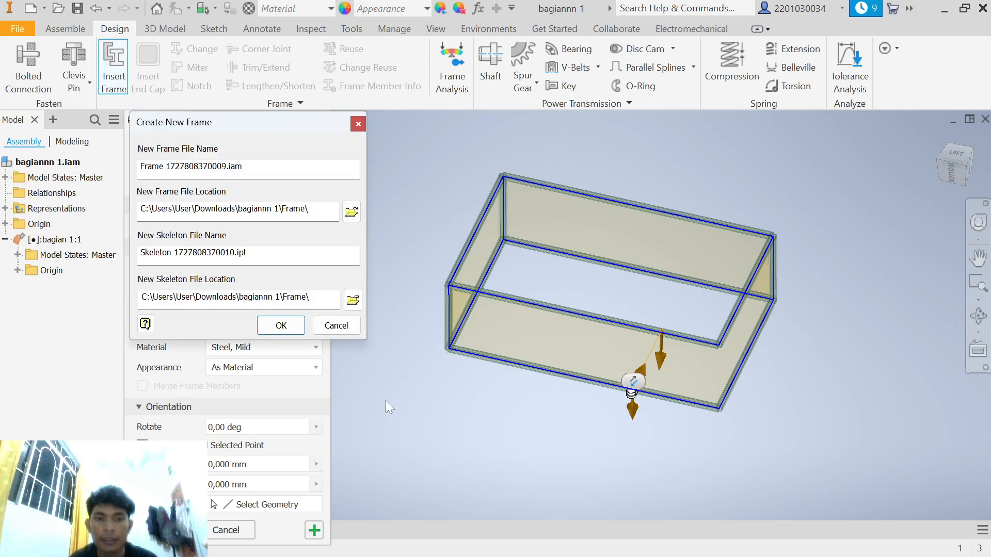
left_click(281, 325)
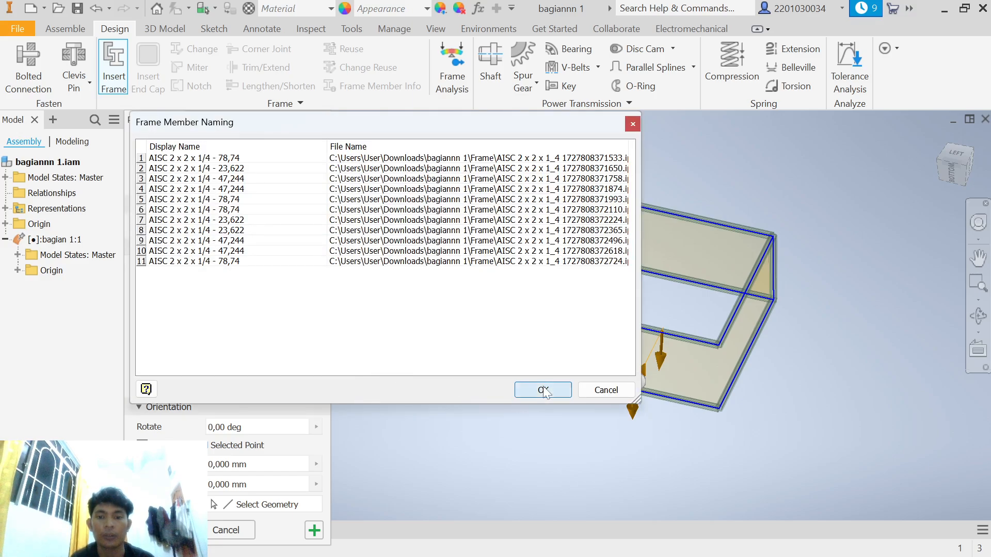
left_click(543, 390)
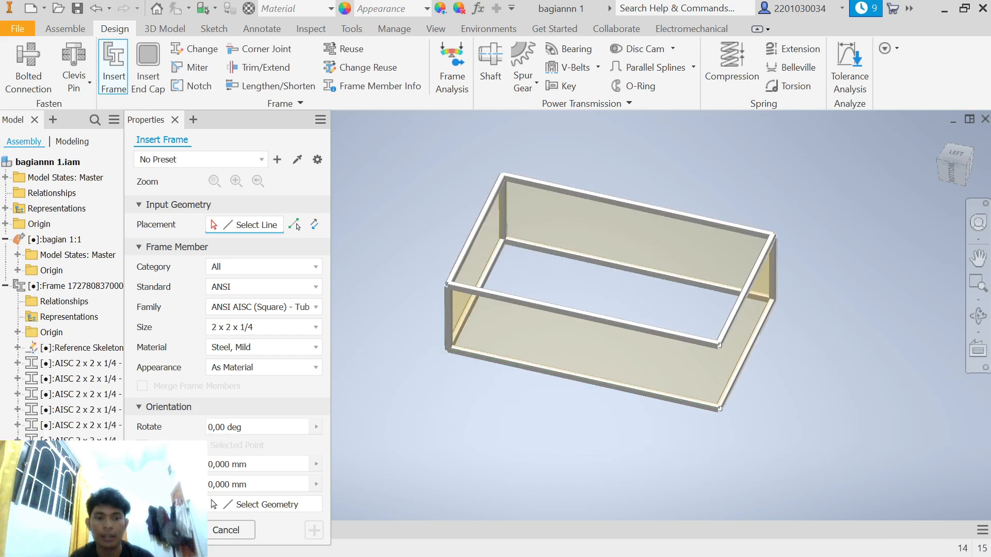
left_click(224, 531)
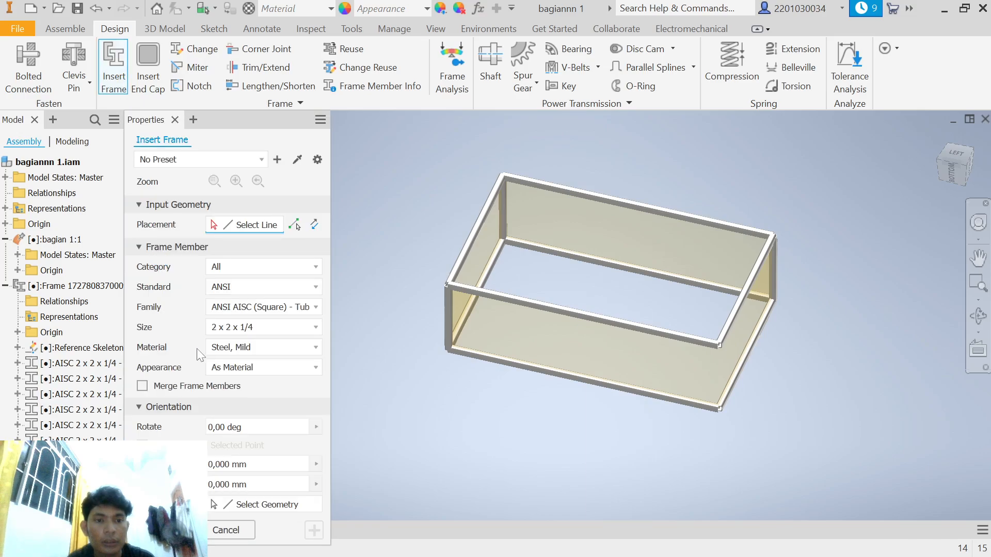
Insert a 2 x 2 x 1/4 tube on the remaining near-right vertical edge with the default member name, and close Insert Frame.
left_click(719, 381)
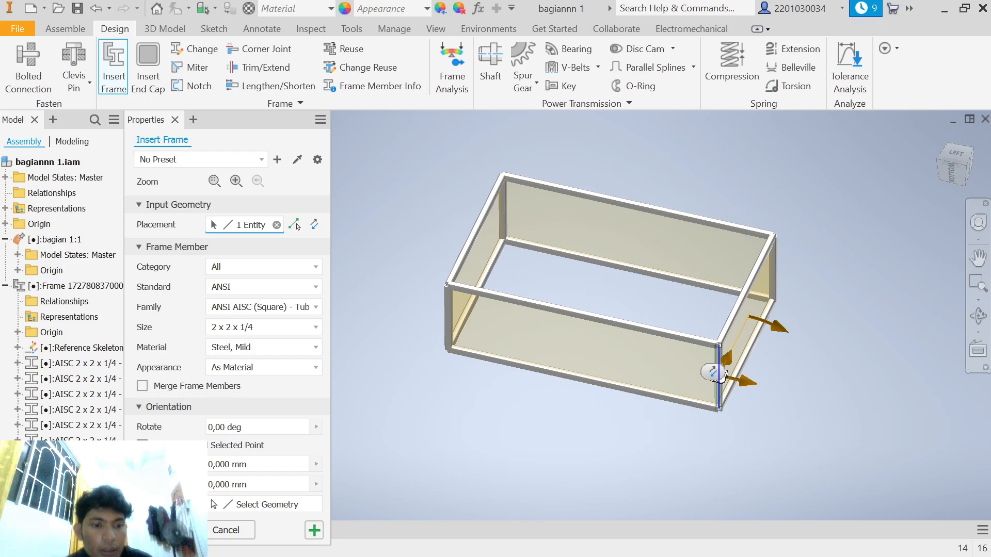
right_click(460, 406)
left_click(485, 411)
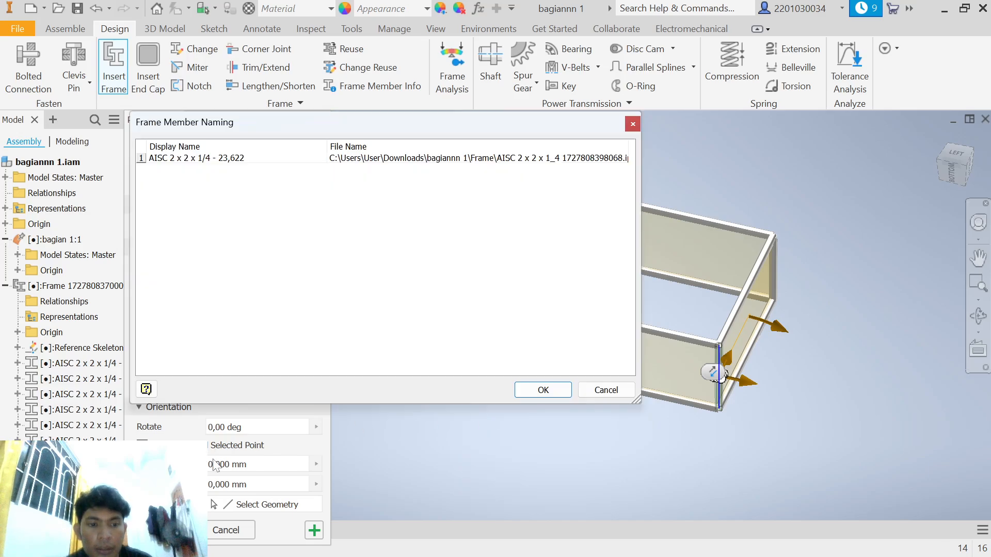
left_click(543, 389)
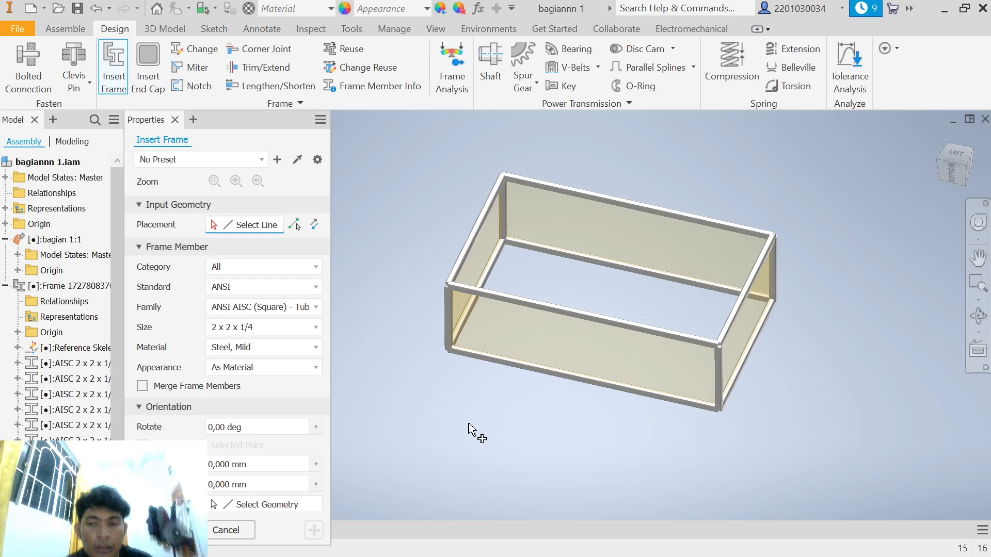
left_click(225, 529)
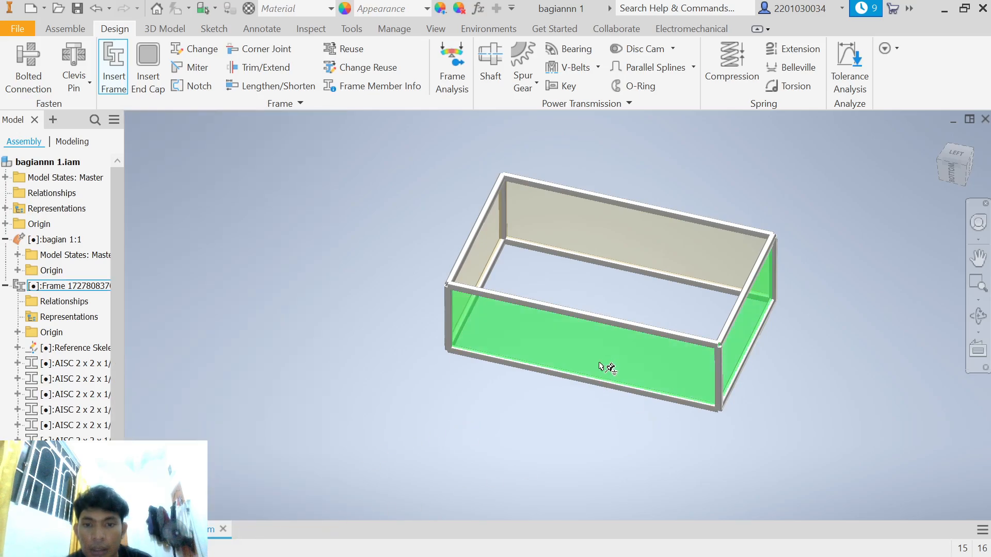
Turn off the visibility of the surface component "bagian 1" so only the tube frame shows.
scroll(665, 364, "up", 5)
scroll(707, 380, "down", 10)
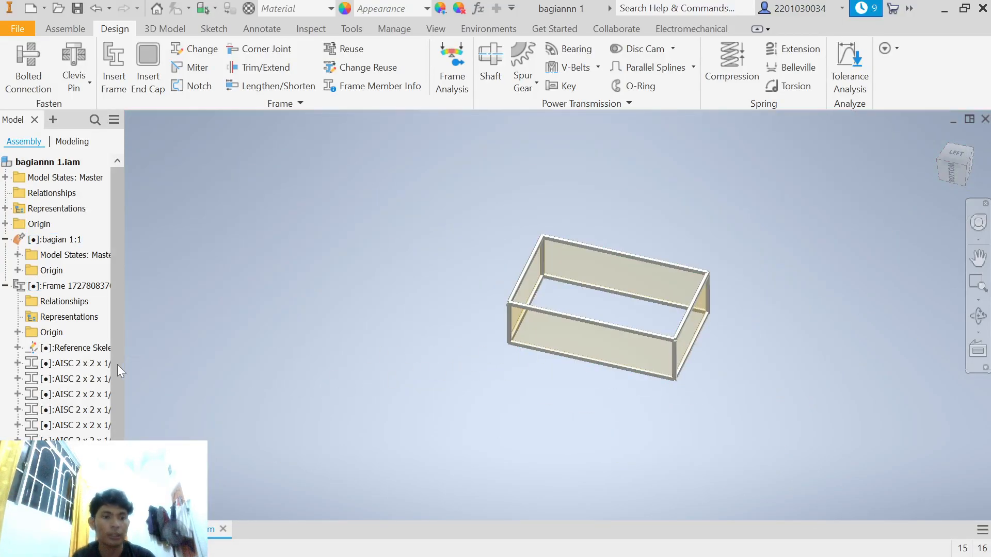
left_click(630, 358)
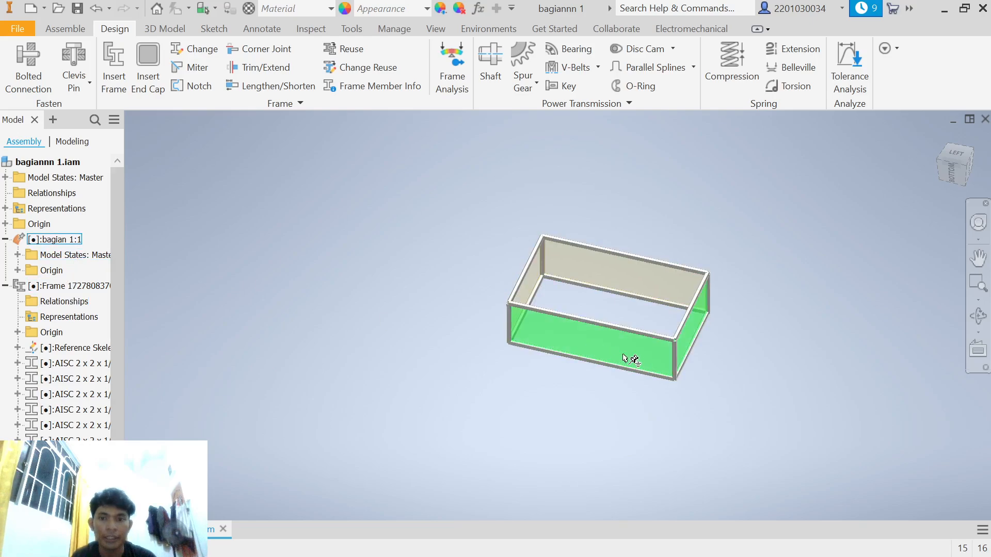
scroll(576, 324, "up", 5)
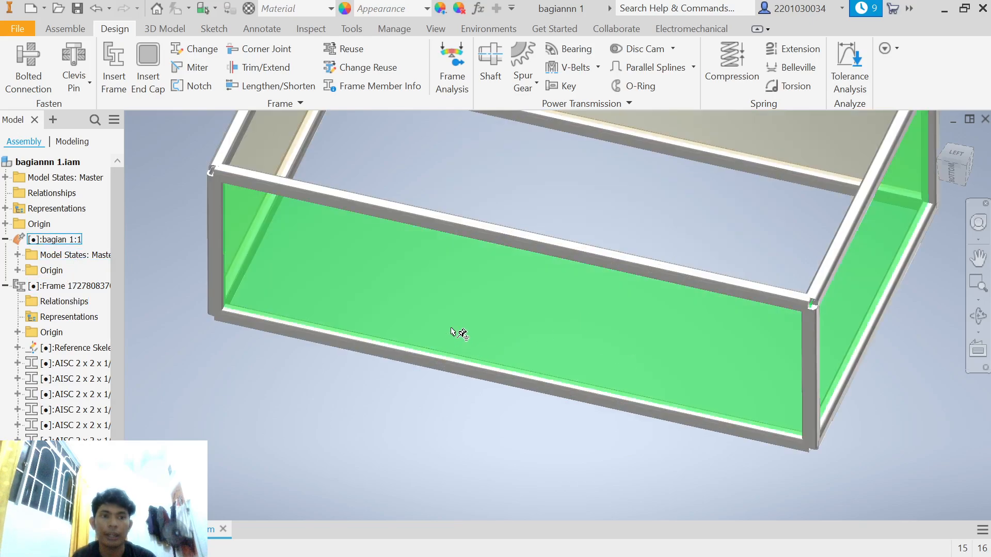
scroll(451, 331, "down", 5)
left_click(67, 240)
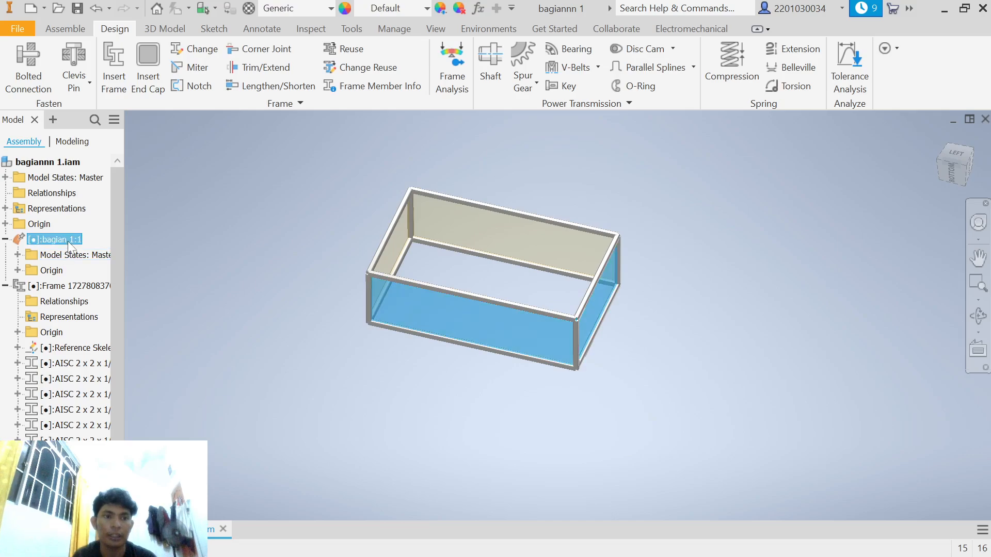
right_click(67, 241)
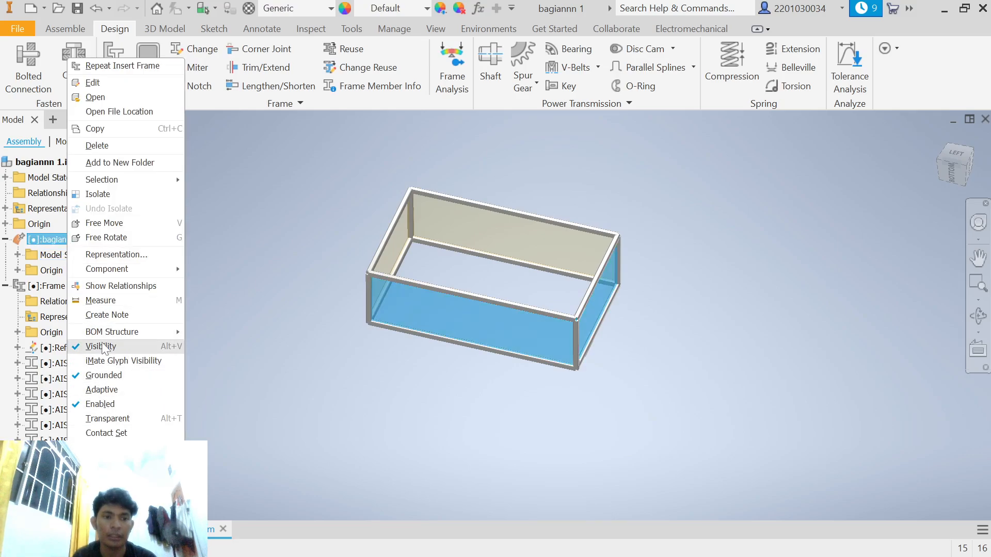
left_click(102, 346)
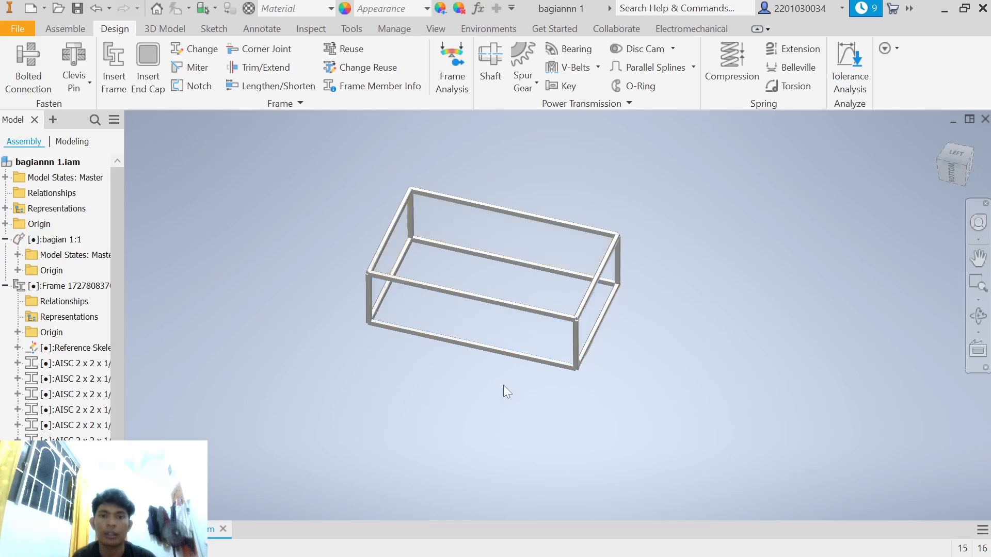
scroll(582, 347, "up", 3)
scroll(591, 349, "down", 4)
scroll(600, 358, "up", 1)
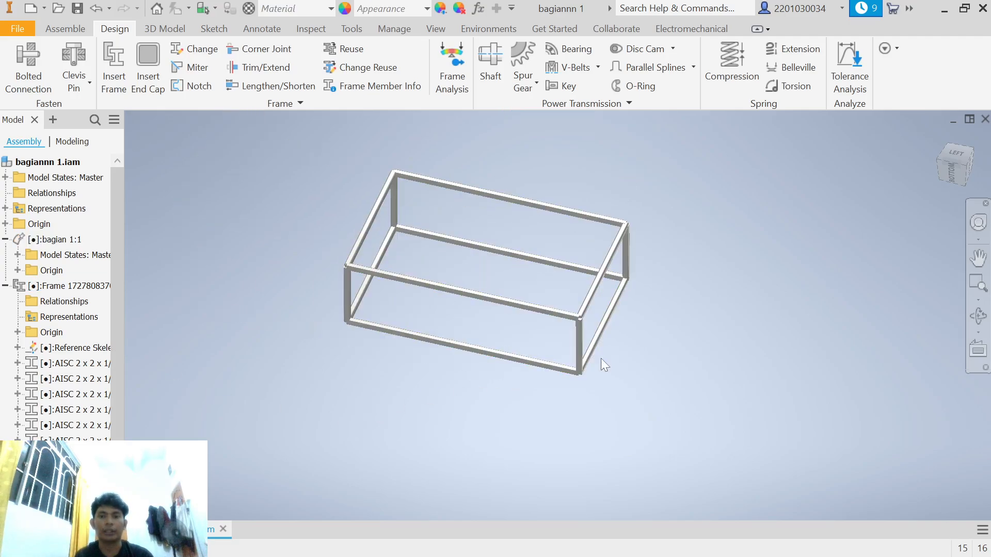
scroll(600, 359, "up", 3)
scroll(599, 360, "down", 4)
scroll(590, 366, "up", 1)
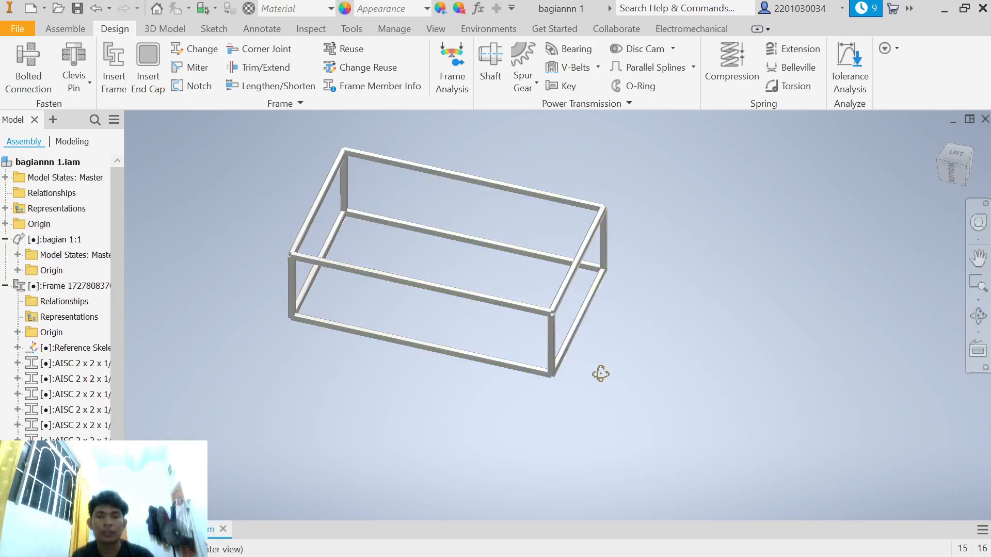
mouse_move(600, 374)
left_mouse_down()
mouse_move(608, 355)
mouse_move(621, 358)
mouse_move(592, 368)
left_mouse_up()
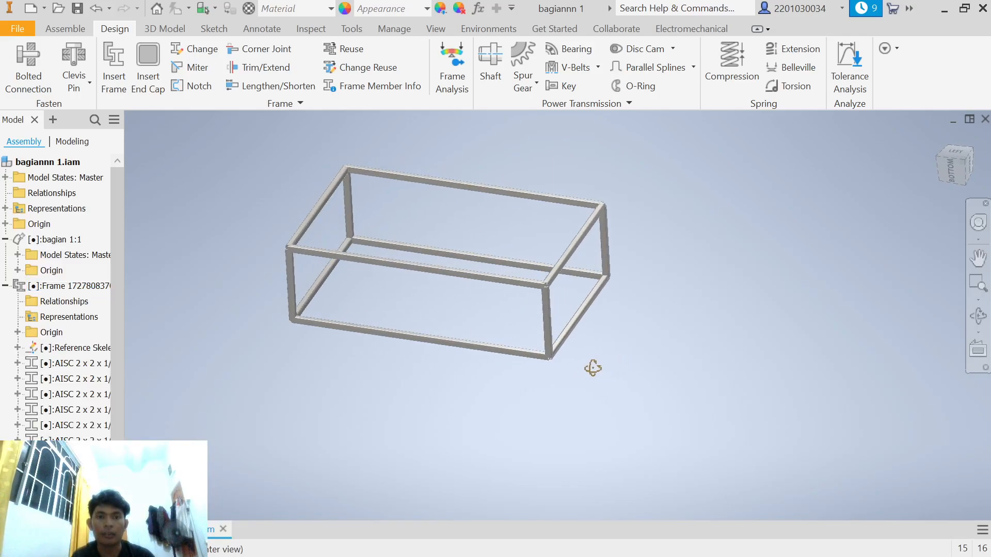
middle_click_drag(406, 298, 456, 342)
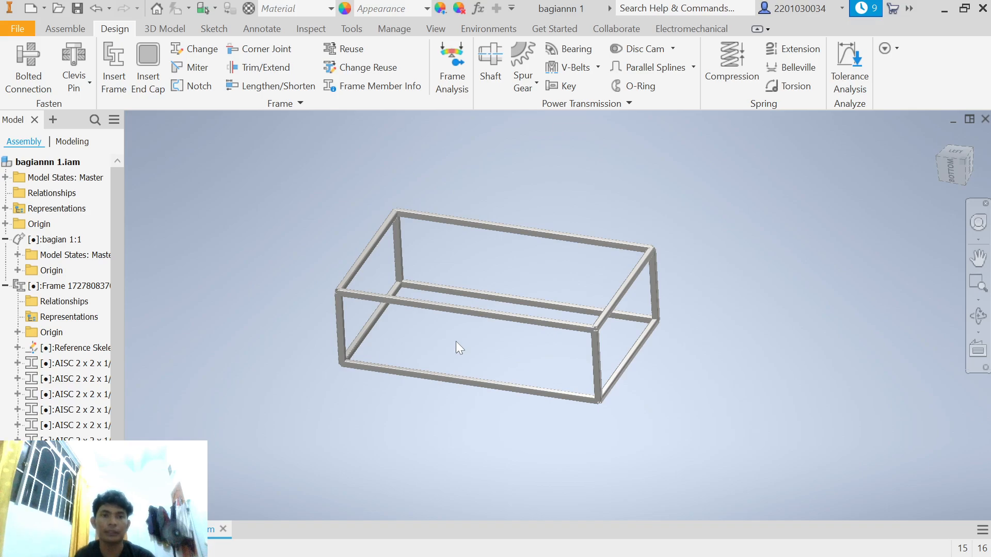
Lengthen the four vertical frame members by 200 mm at their upper ends with Lengthen/Shorten.
left_click(240, 88)
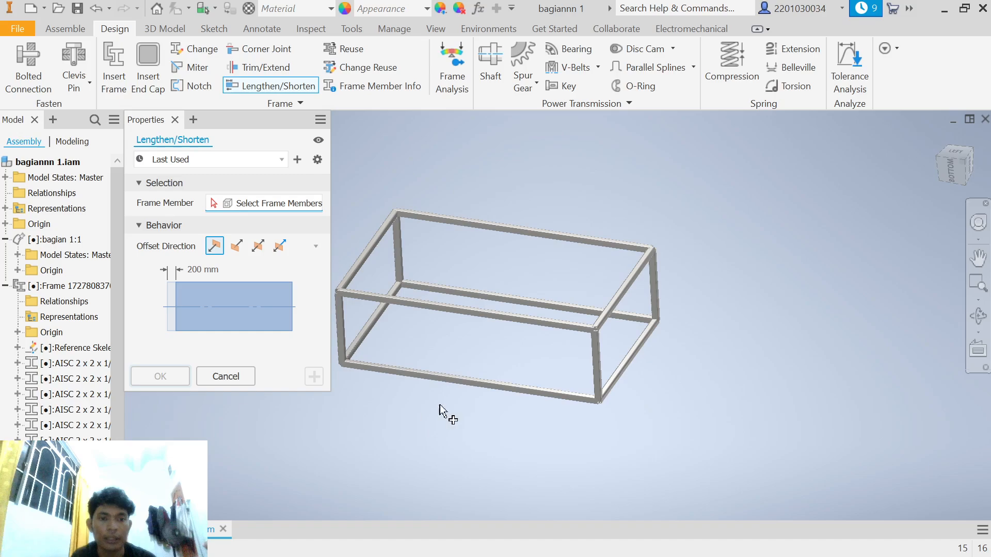
middle_click_drag(492, 353, 594, 368)
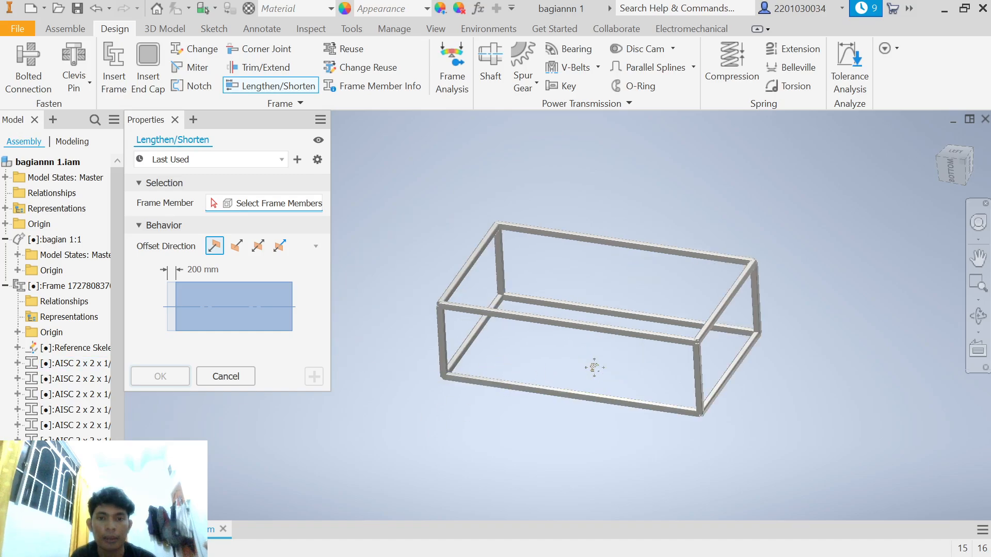
left_click(439, 322)
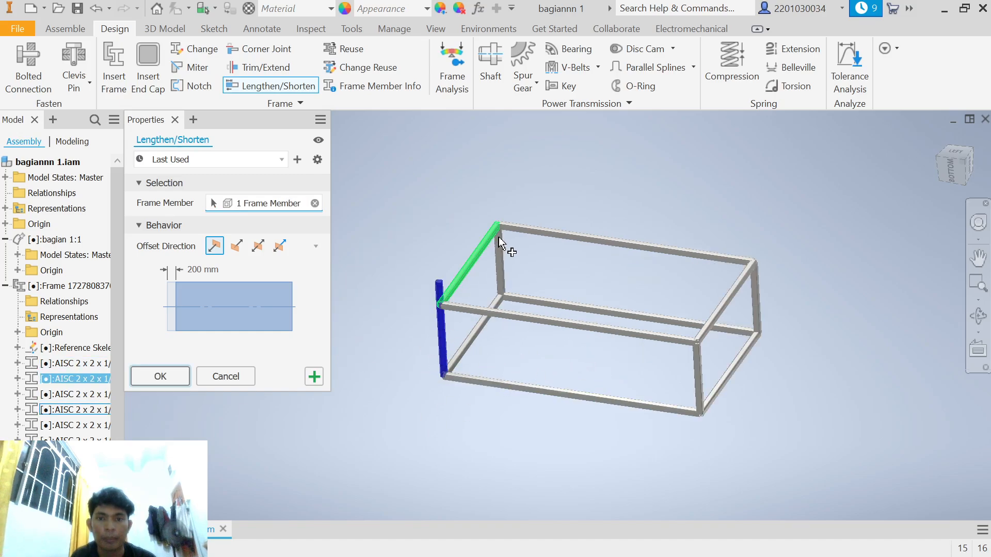
left_click(754, 281)
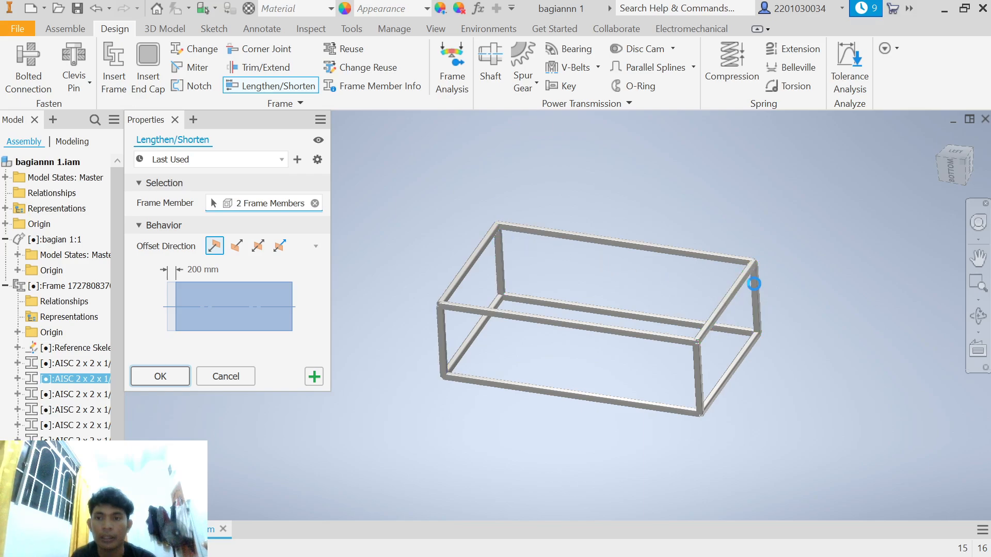
left_click(697, 356)
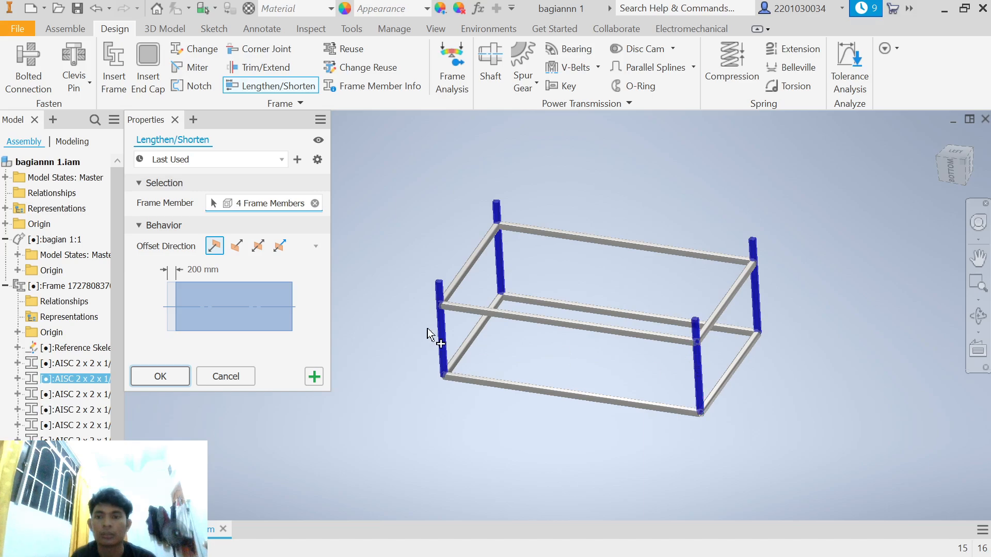
right_click(382, 366)
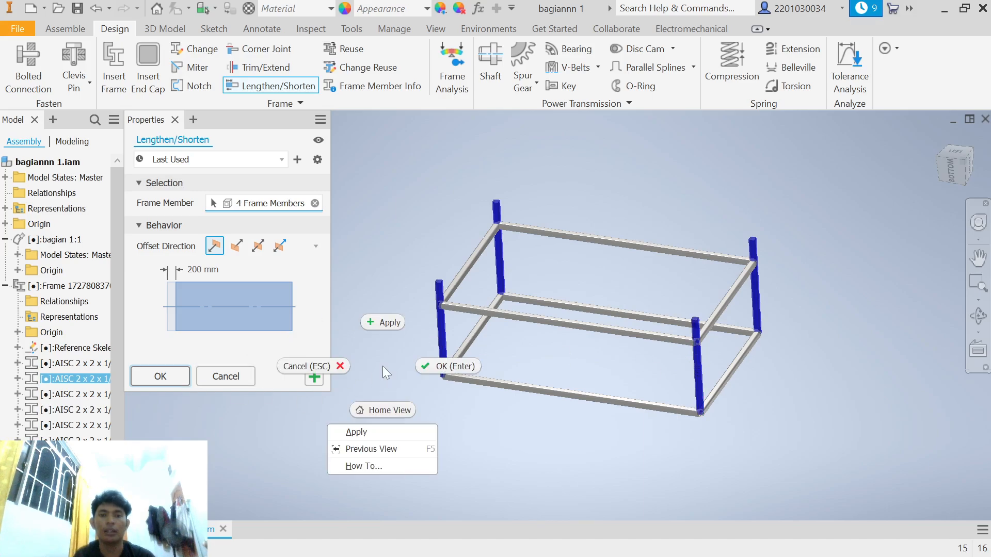
left_click(178, 376)
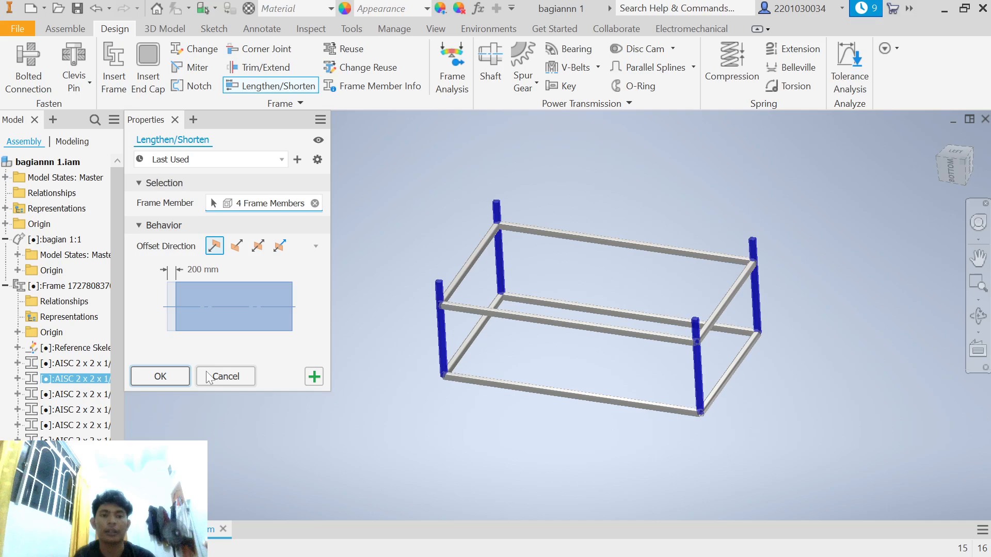
left_click(158, 377)
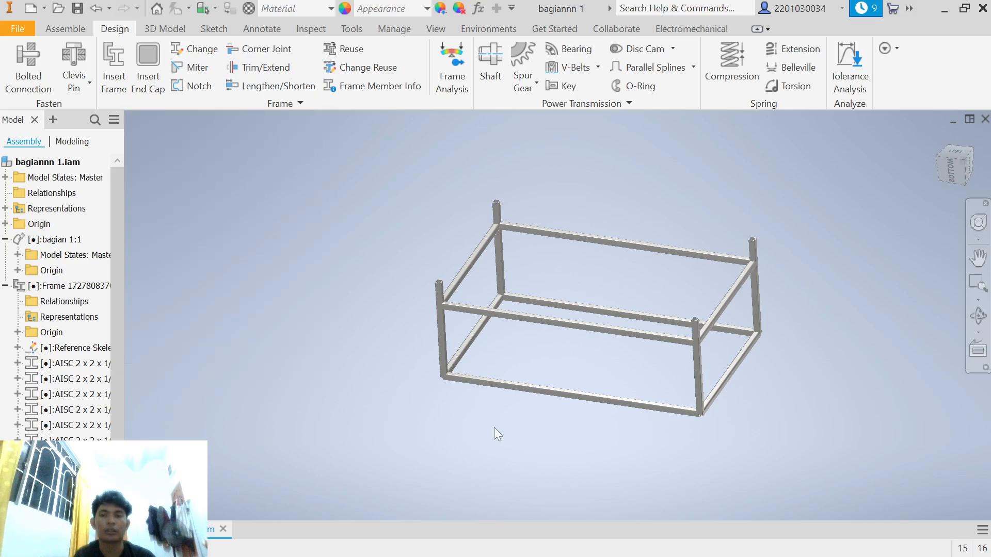
Turn the frame so the extended legs point down and examine how the tubes meet at an upper corner.
left_click(977, 316)
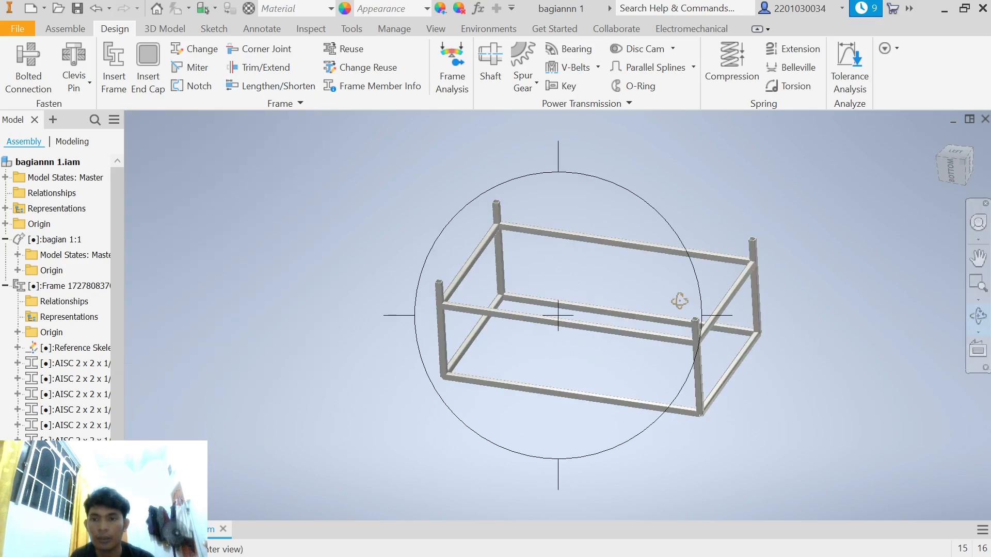
left_click_drag(679, 301, 717, 370)
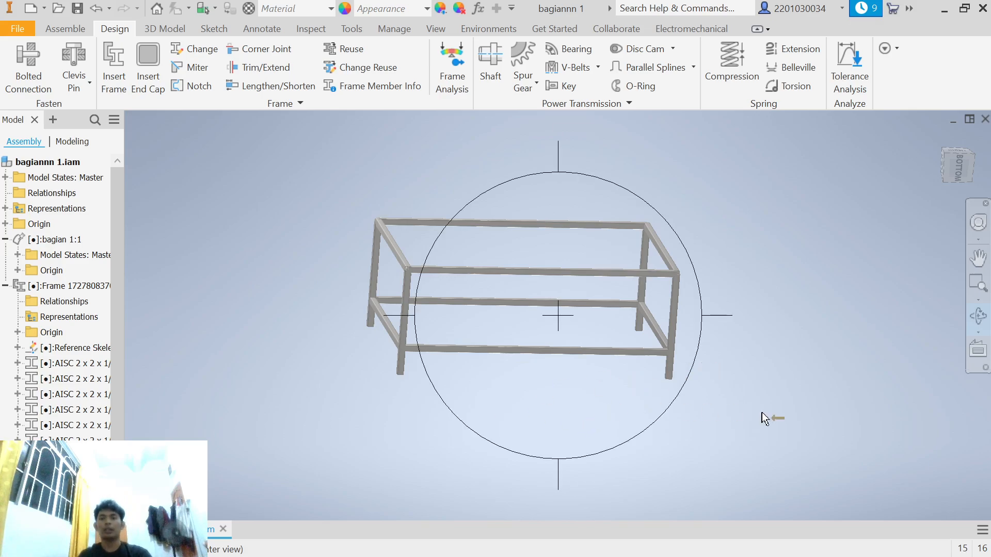
right_click(804, 403)
left_click(858, 401)
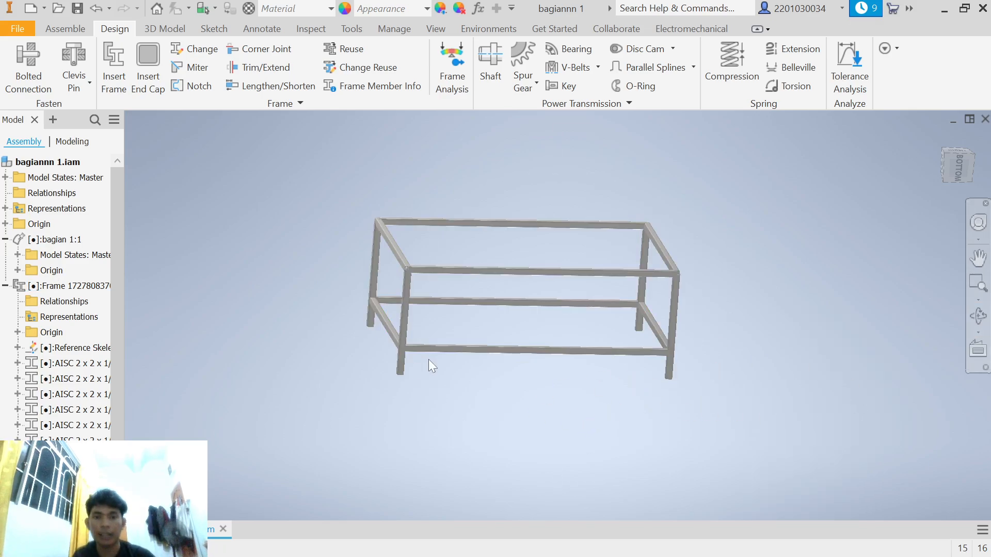
middle_click_drag(469, 323, 468, 359)
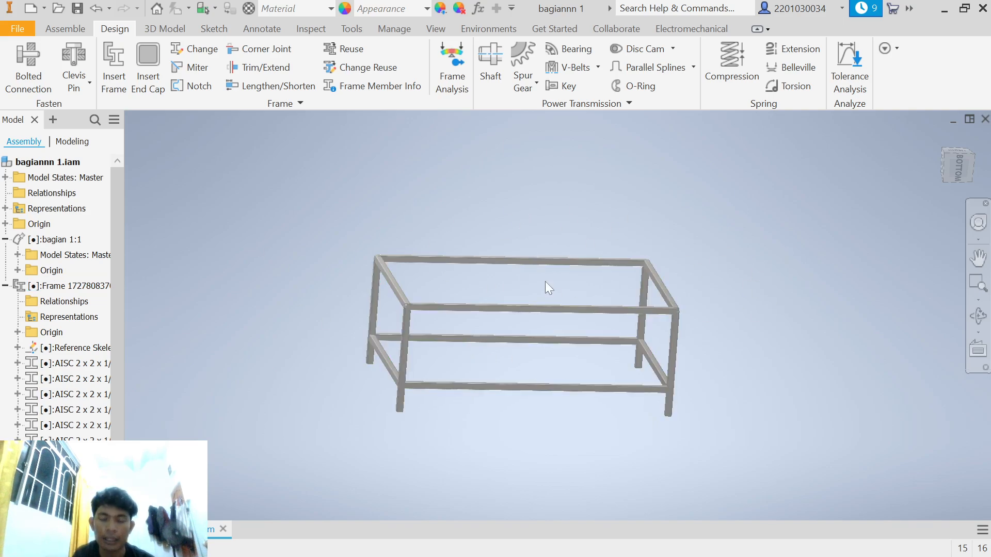
scroll(428, 356, "down", 5)
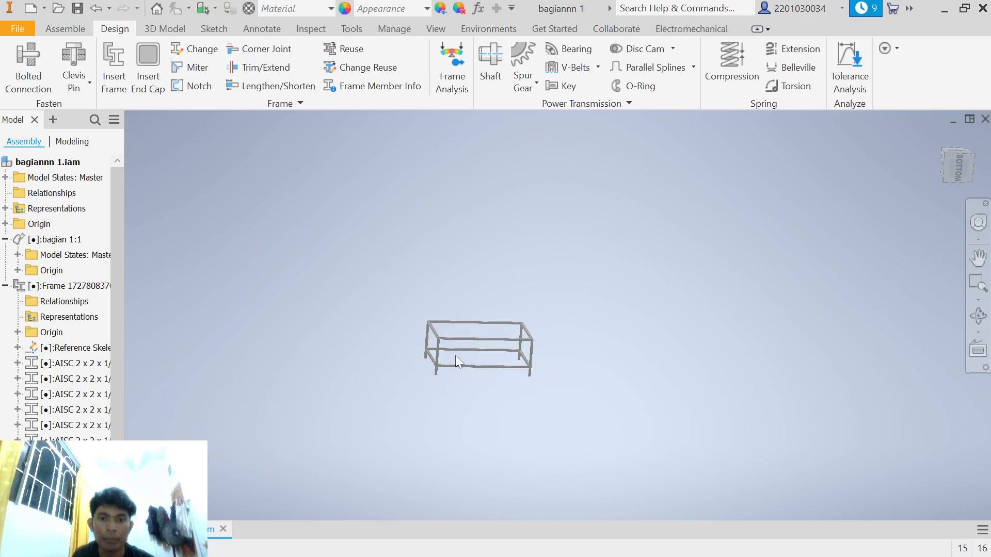
scroll(433, 354, "up", 10)
scroll(745, 343, "down", 6)
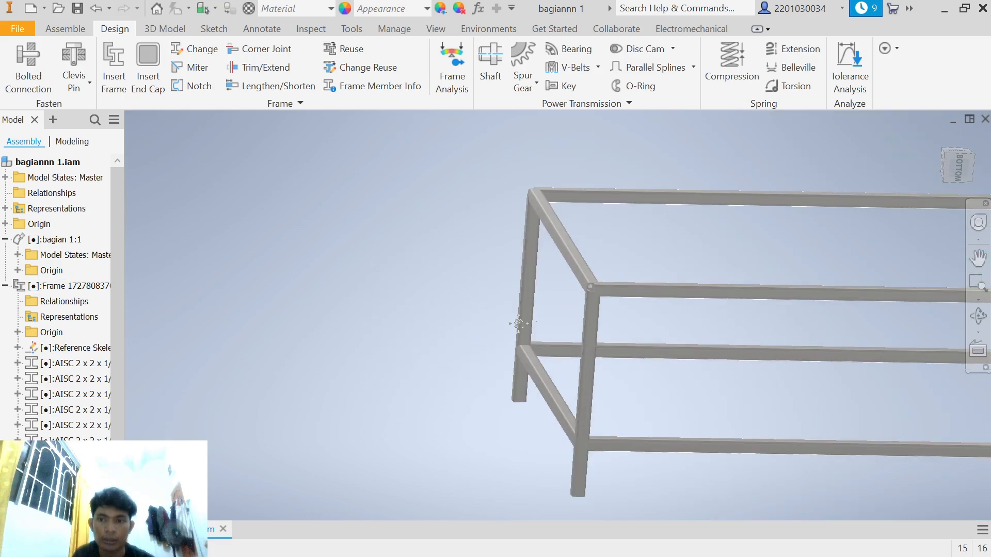
scroll(494, 302, "up", 3)
scroll(493, 302, "up", 4)
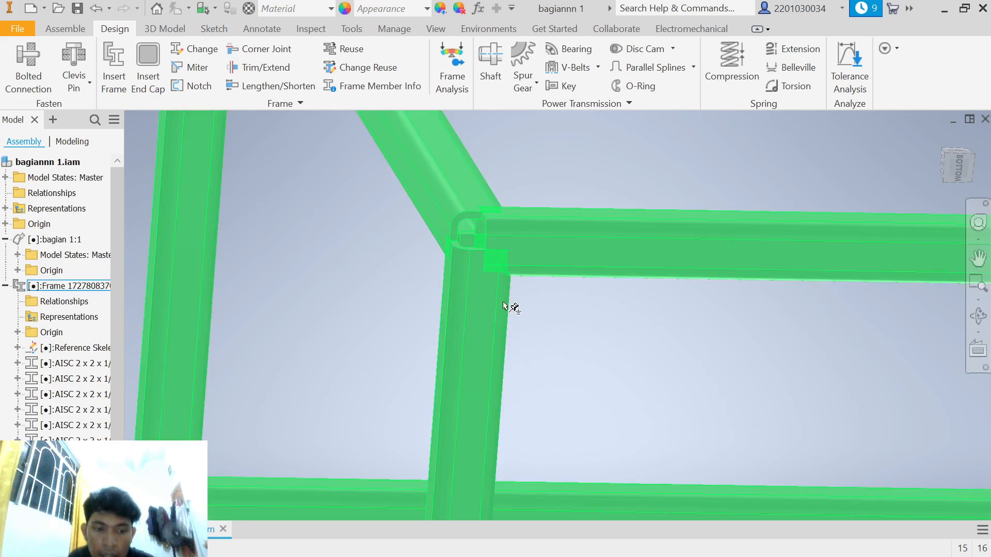
middle_click_drag(564, 321, 535, 315, "shift")
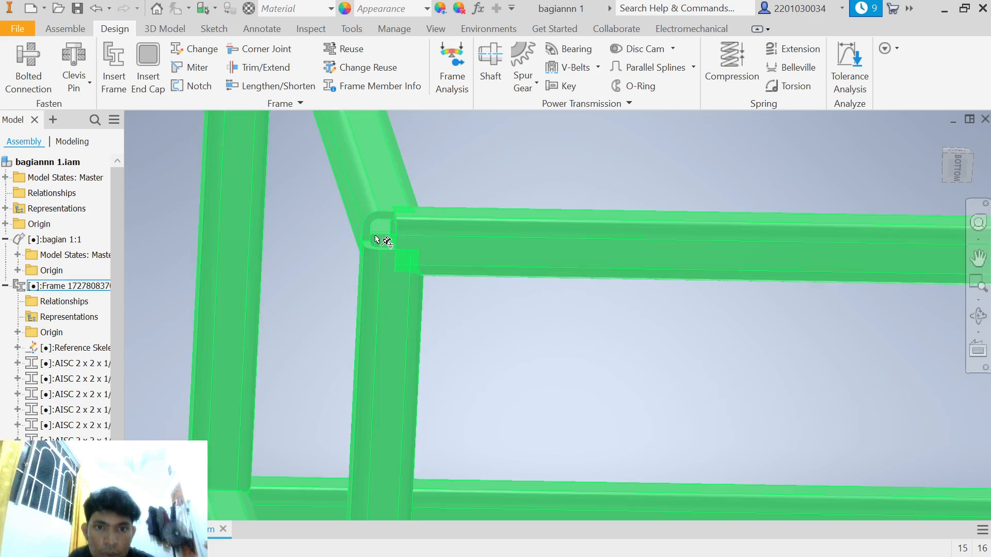
middle_click_drag(449, 279, 457, 315, "shift")
scroll(575, 347, "down", 5)
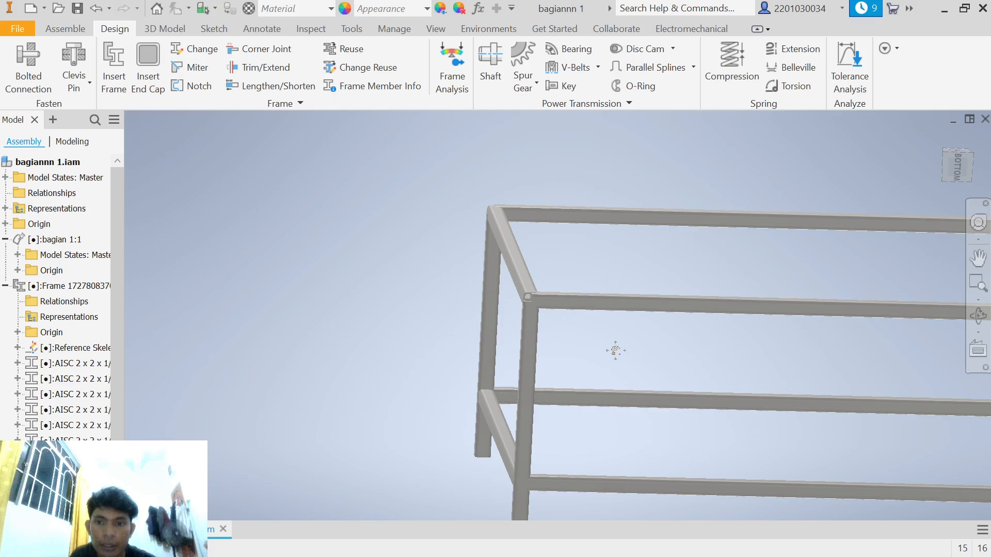
scroll(615, 350, "down", 3)
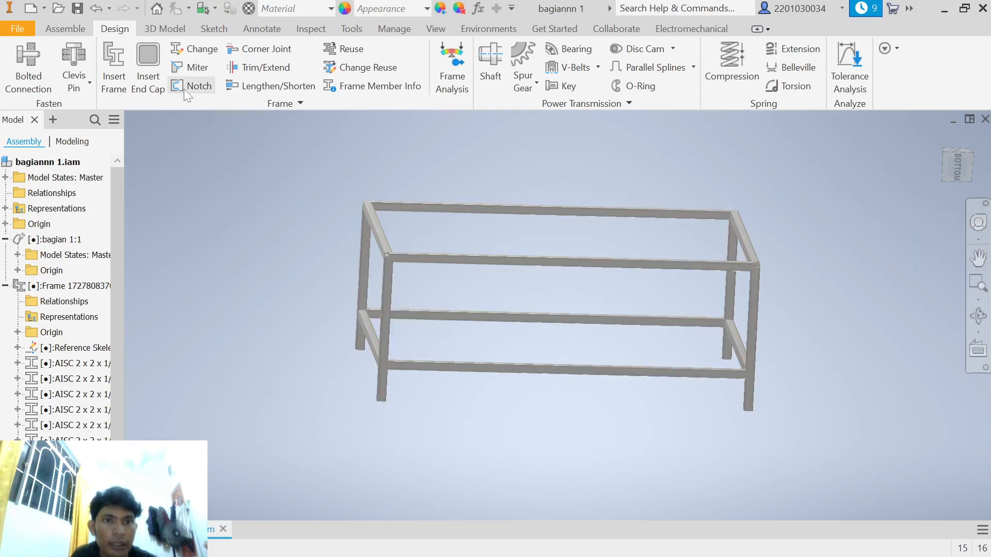
Miter the four members of the upper rectangle together with a 0 mm offset, and orient the view to the rectangle's face.
left_click(186, 68)
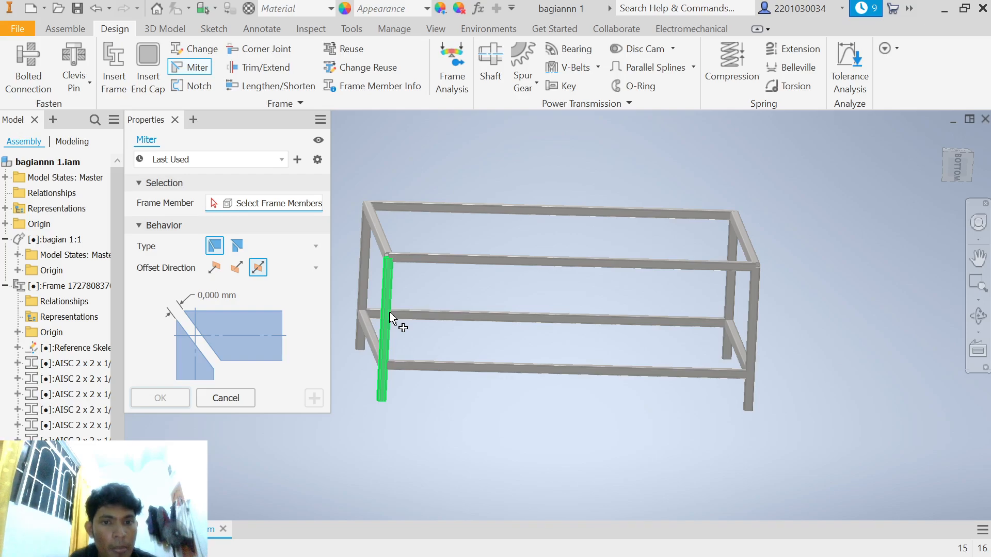
middle_click_drag(491, 281, 490, 303, "shift")
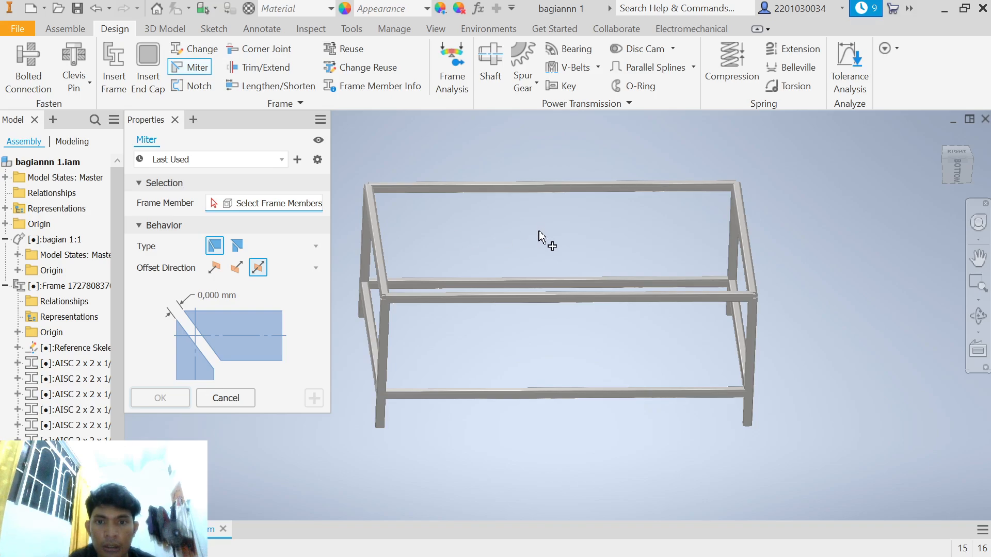
left_click(435, 296)
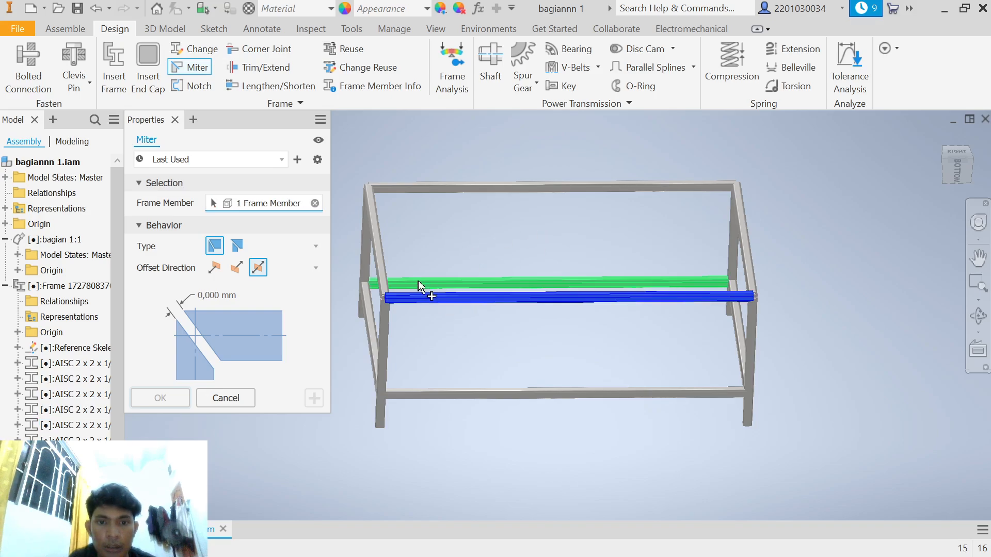
left_click(387, 257)
left_click(424, 187)
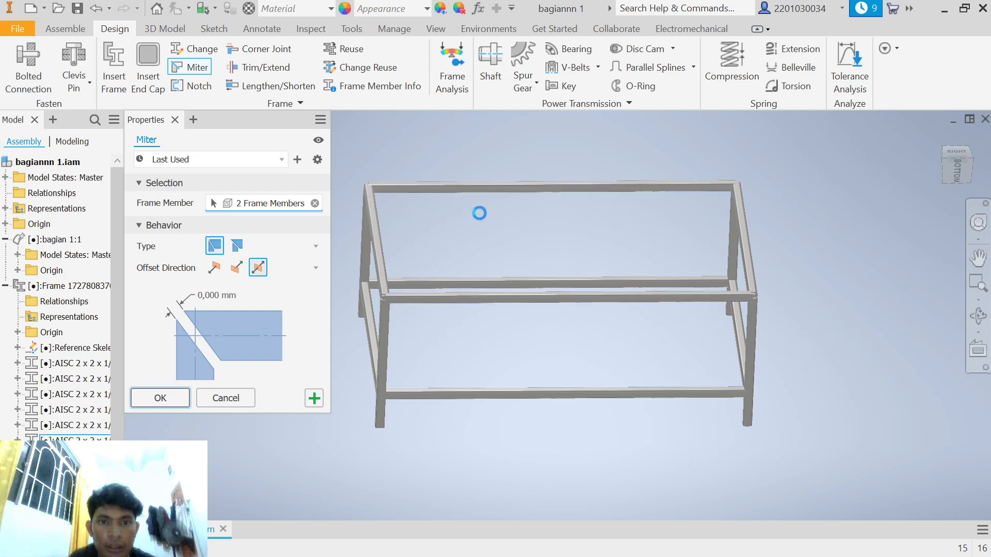
left_click(741, 227)
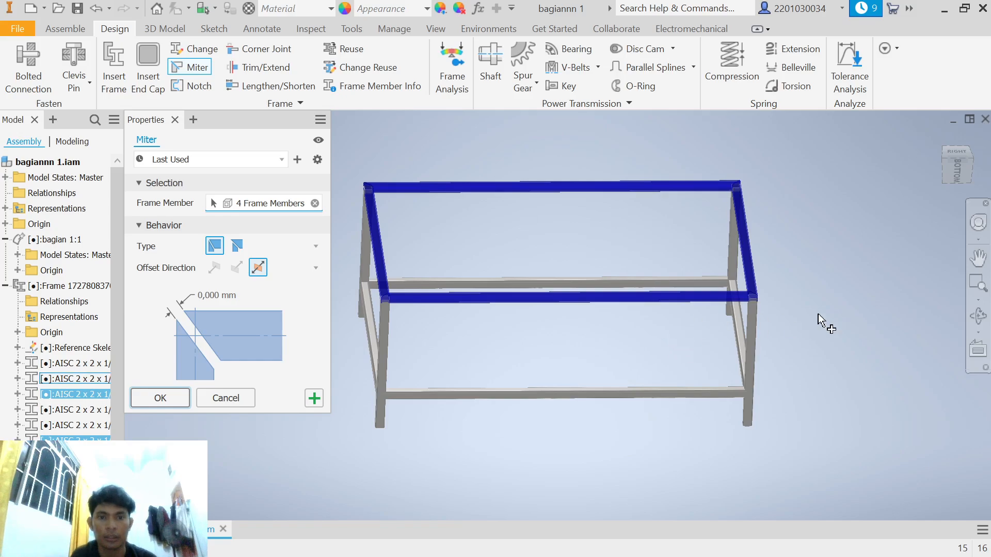
left_click(955, 155)
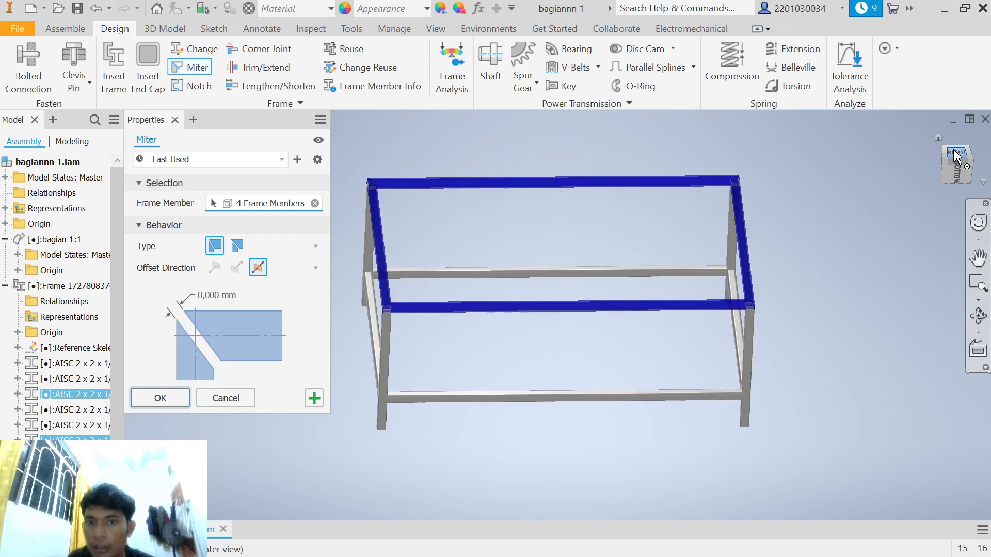
left_click(159, 397)
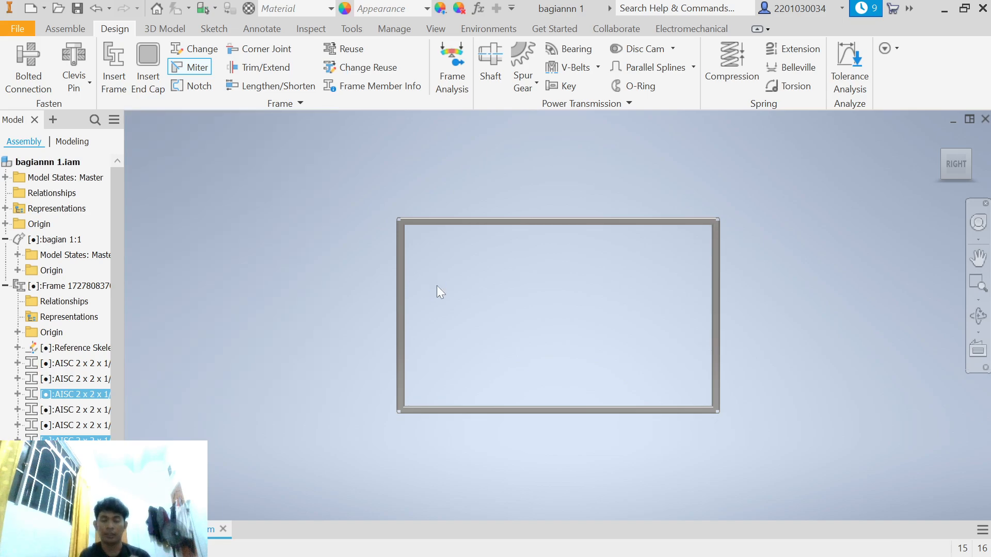
Examine the mitered upper corners and the joints between the lower rails and the legs.
scroll(459, 264, "down", 4)
scroll(460, 264, "up", 5)
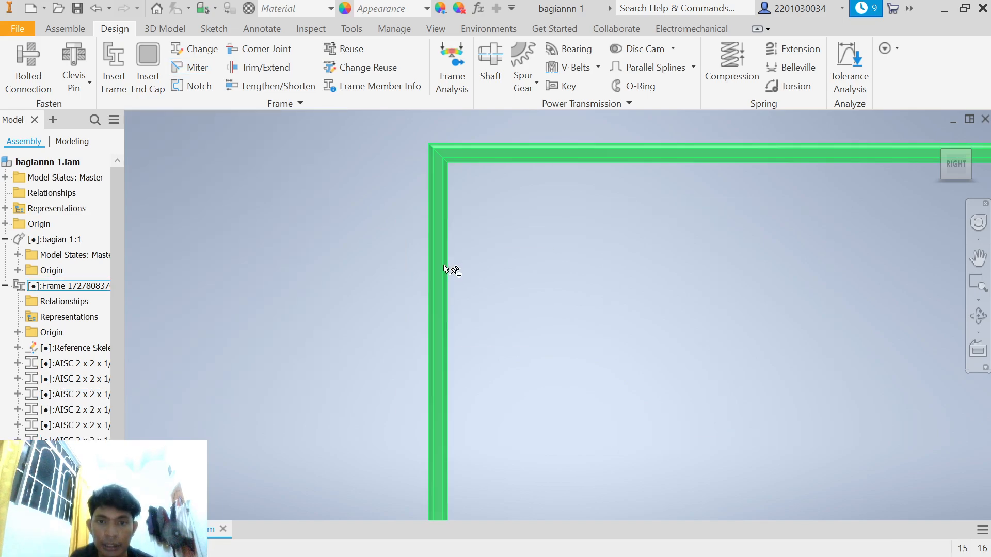
scroll(539, 381, "down", 3)
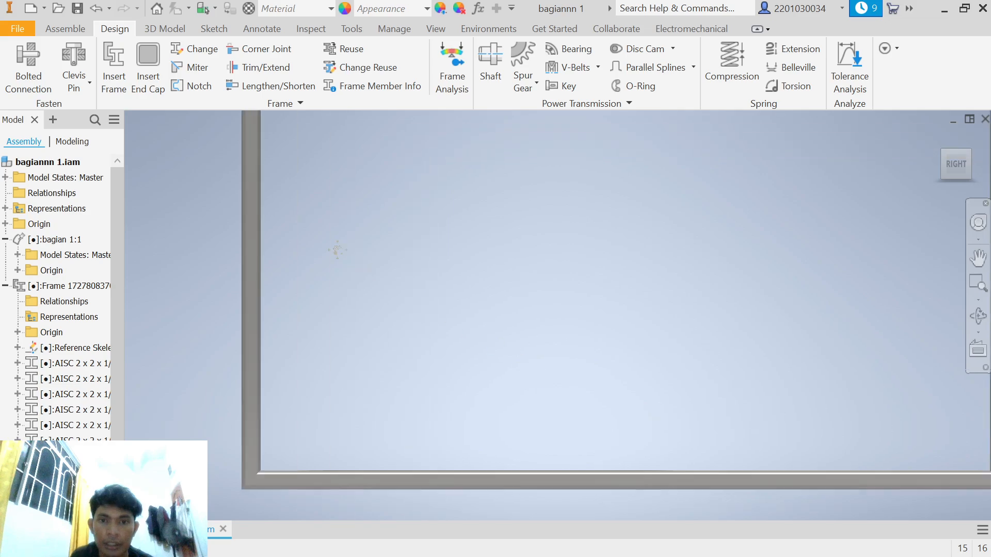
left_click(978, 316)
left_click_drag(531, 352, 541, 214)
middle_click_drag(439, 224, 480, 326)
scroll(272, 285, "down", 3)
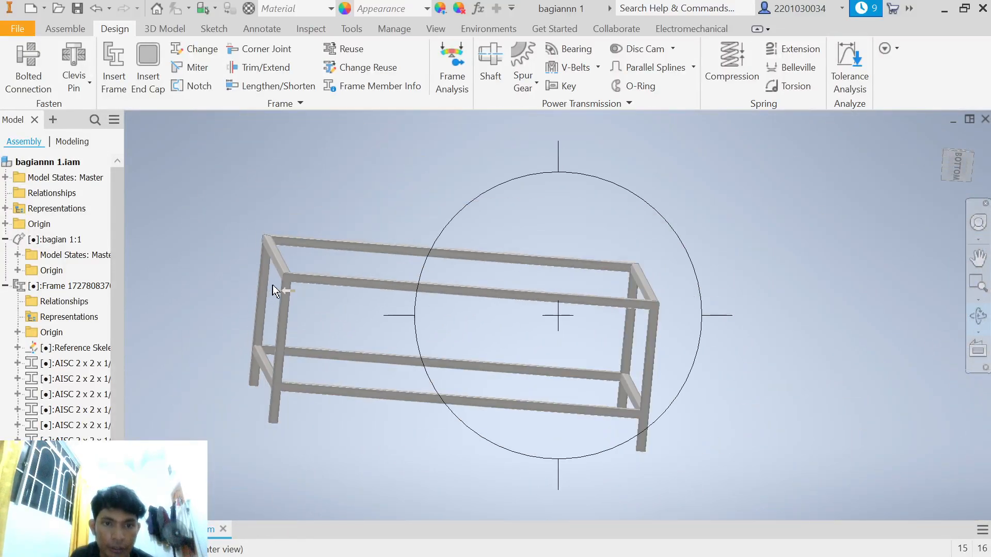
scroll(273, 284, "up", 6)
scroll(522, 349, "down", 3)
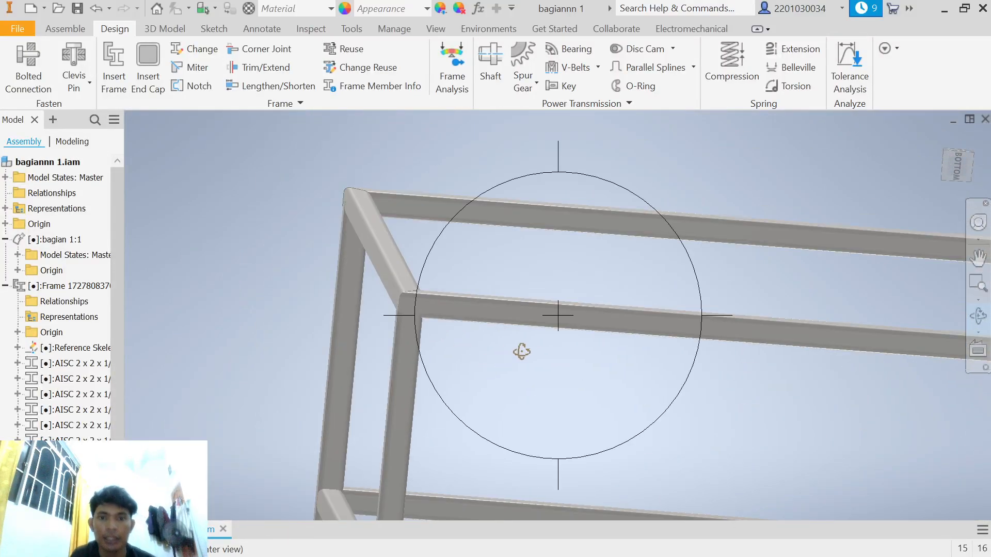
key("Escape")
middle_click_drag(547, 410, 450, 252)
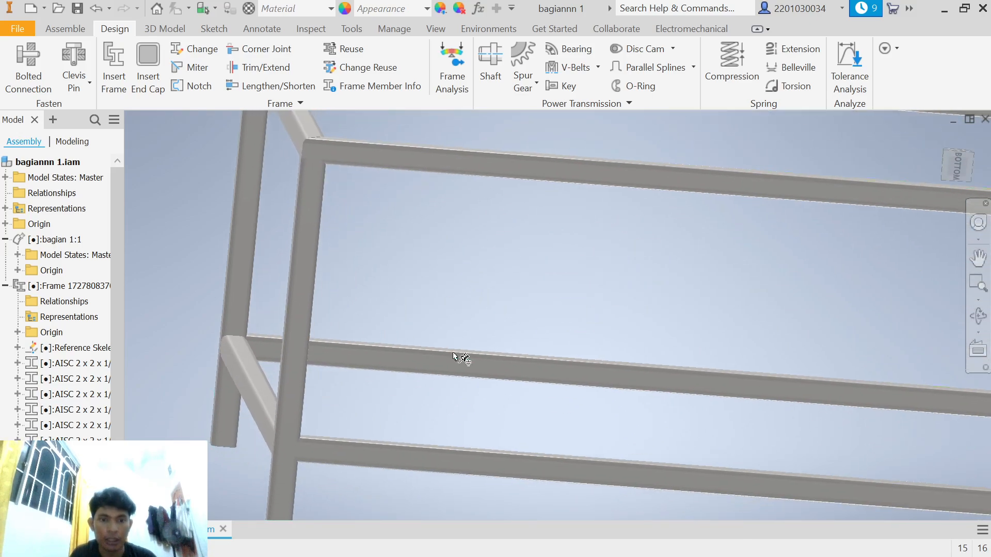
left_click(308, 465)
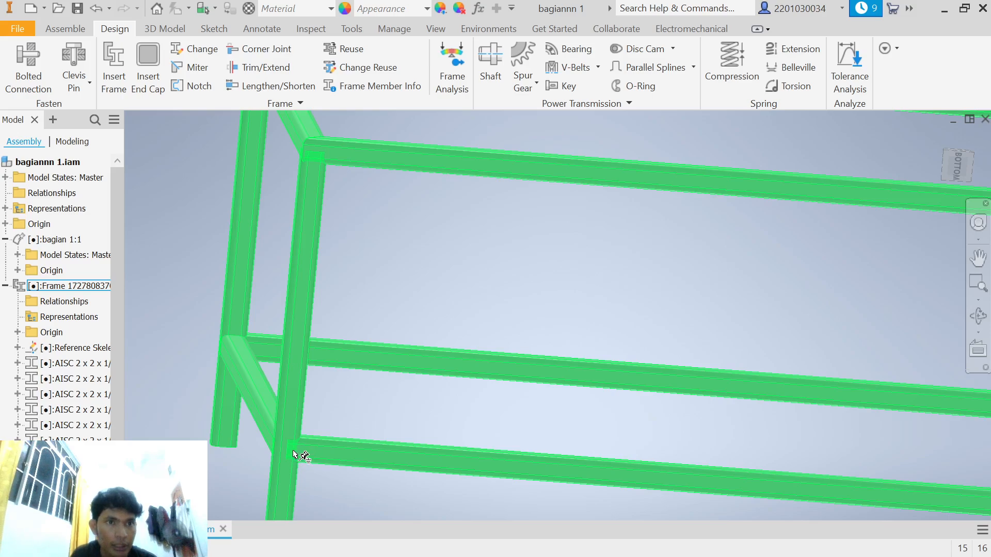
Try to trim the two long lower rails to the inner face of a leg at one end with a 0 mm offset.
left_click(200, 230)
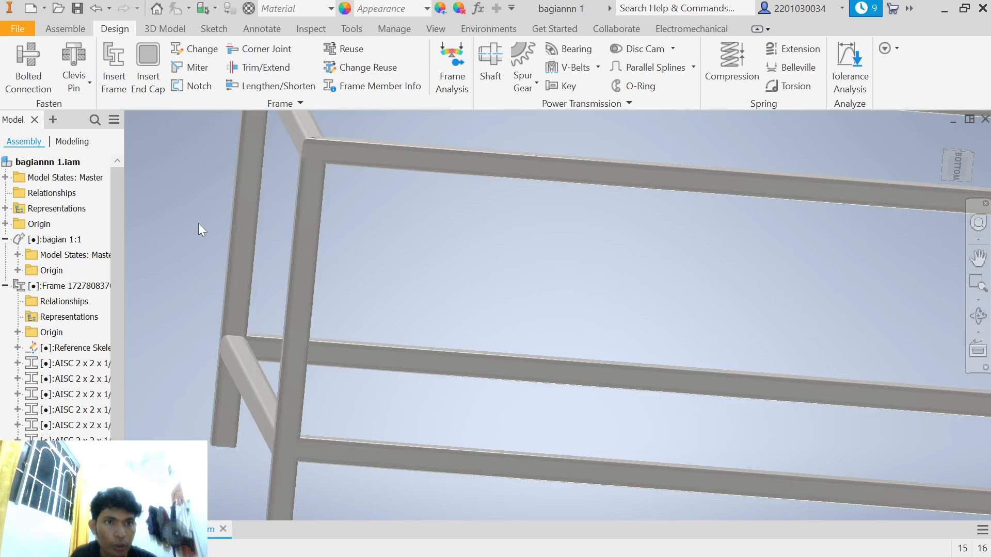
left_click(254, 70)
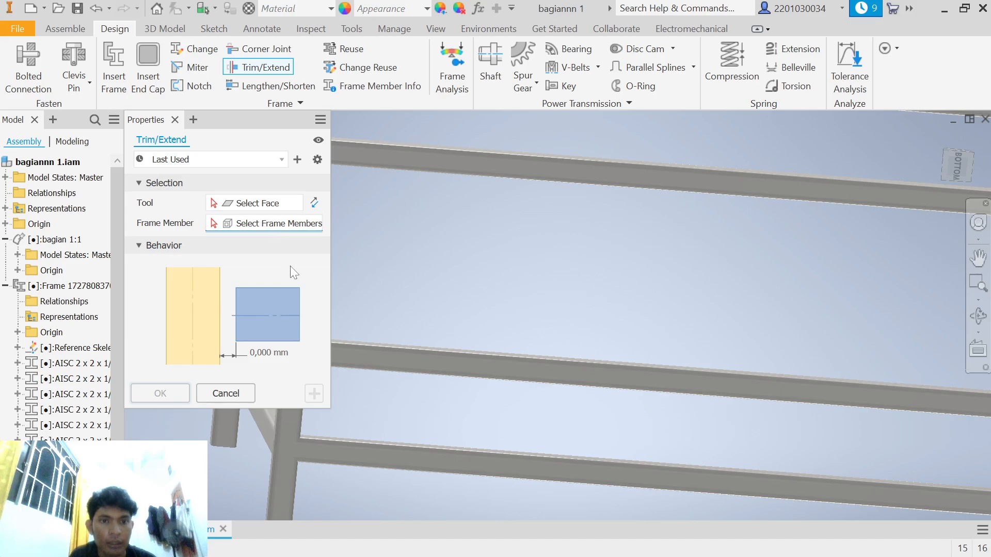
left_click(408, 377)
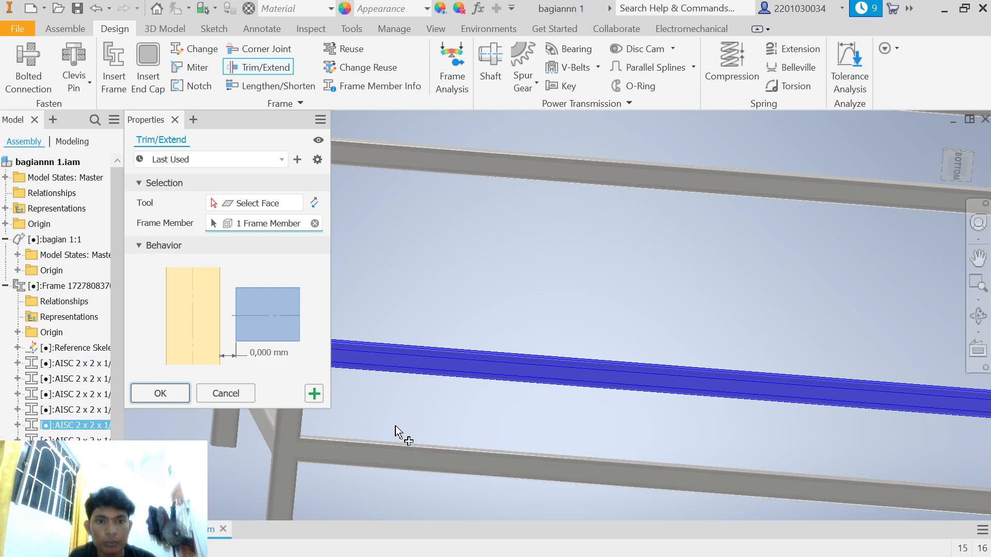
left_click(408, 454)
middle_click_drag(483, 399, 613, 395)
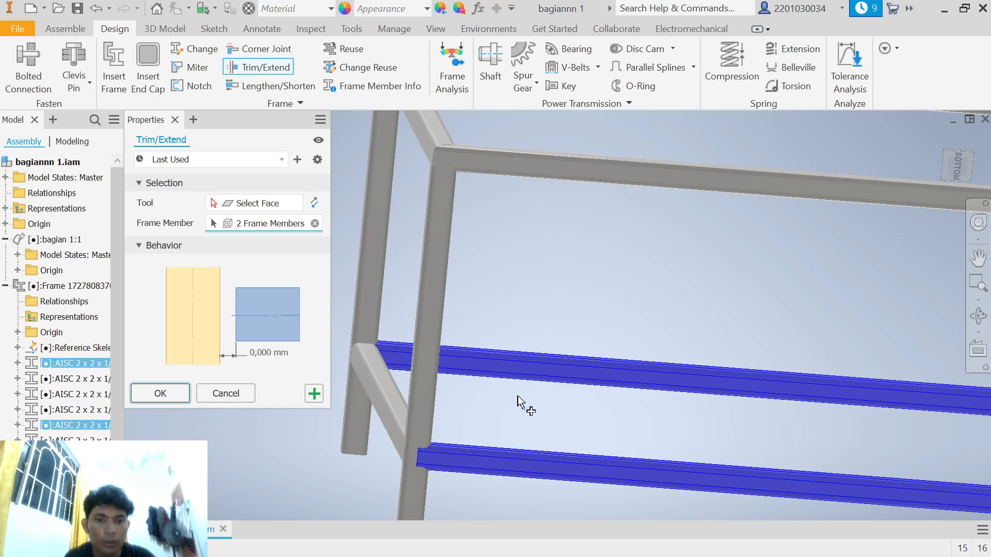
middle_click_drag(517, 397, 467, 392, "shift")
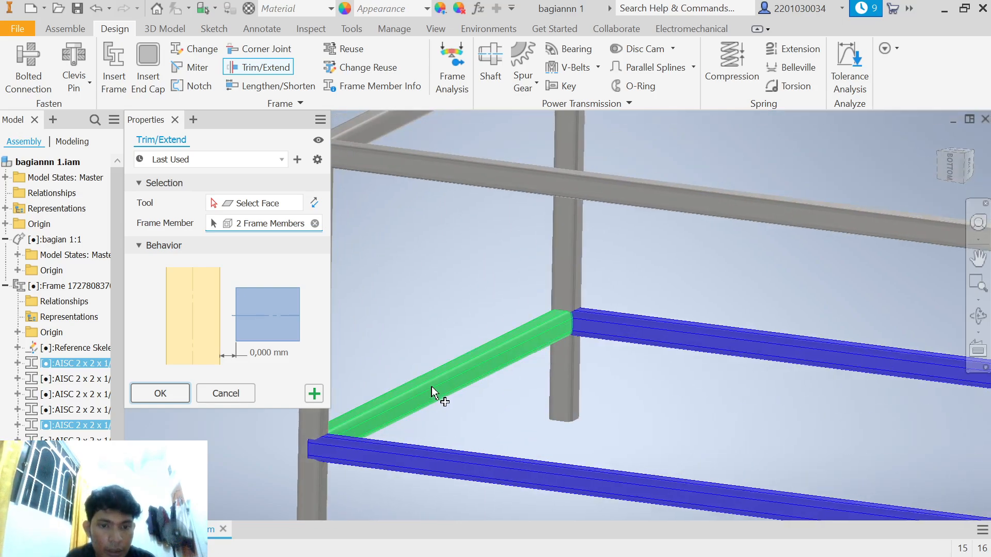
scroll(431, 386, "up", 5)
scroll(497, 457, "down", 8)
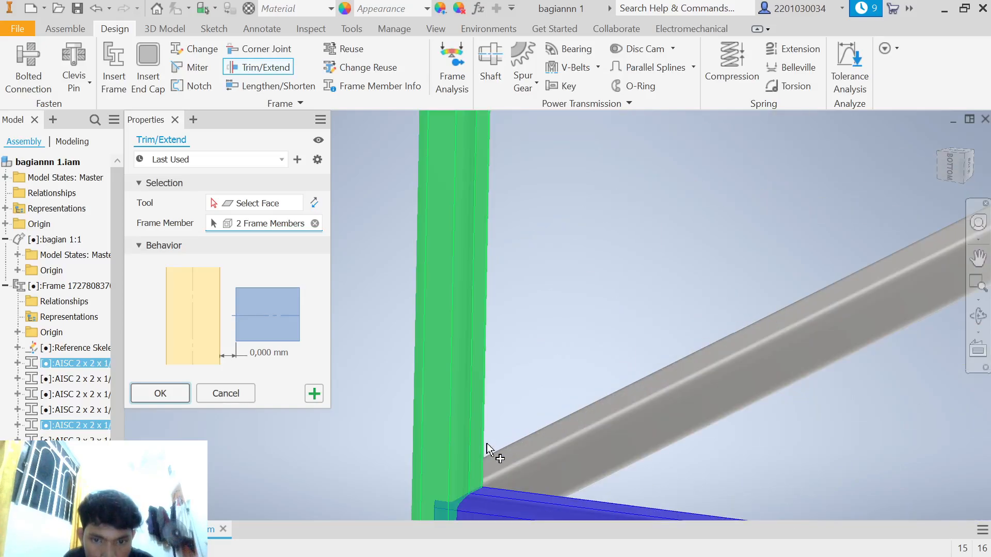
left_click(264, 206)
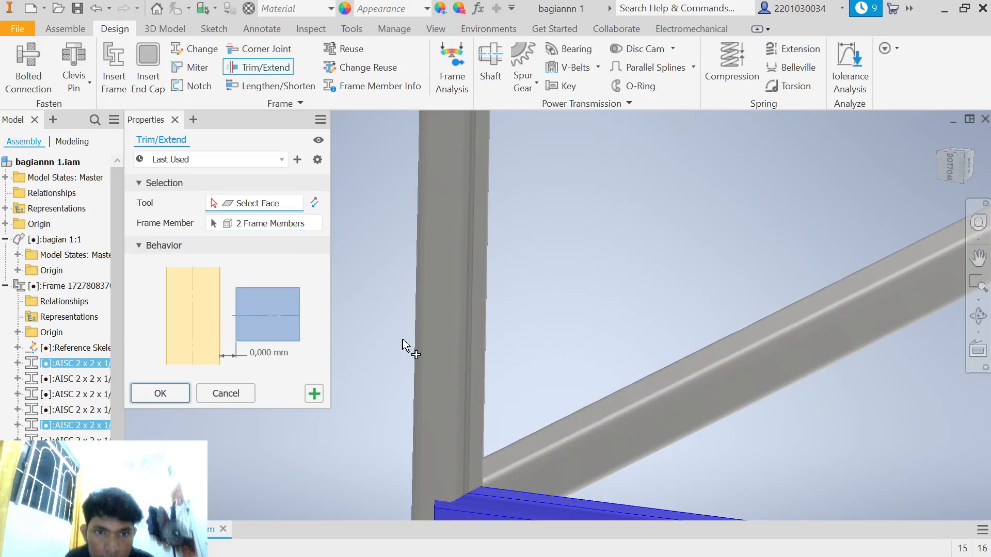
left_click(479, 390)
middle_click_drag(687, 436, 533, 245)
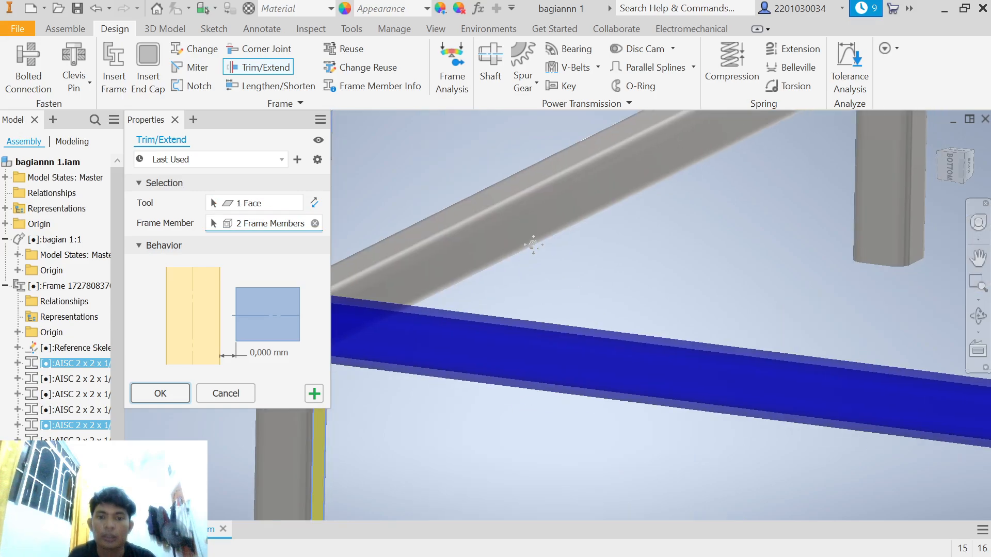
scroll(705, 329, "down", 5)
scroll(746, 332, "down", 3)
middle_click_drag(791, 355, 544, 386)
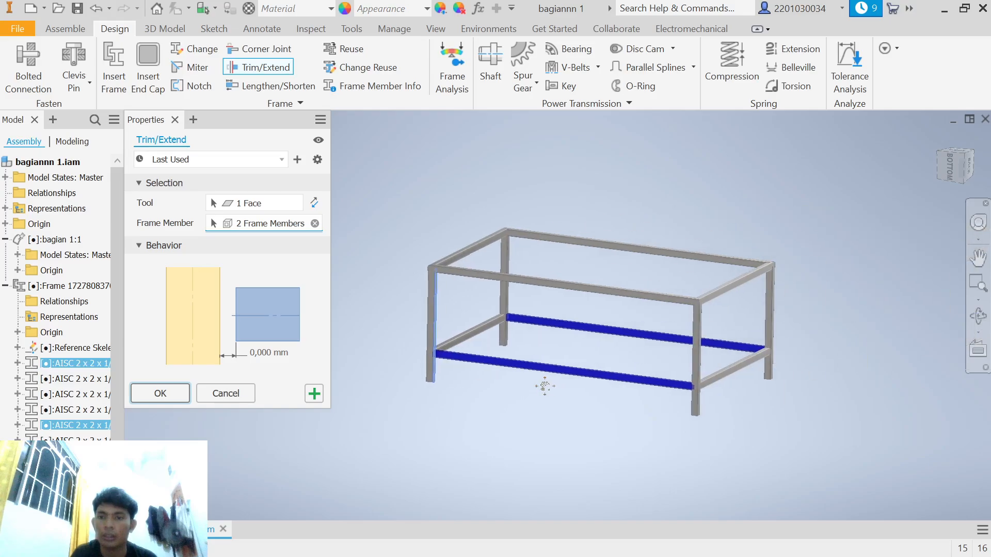
scroll(636, 350, "up", 5)
scroll(636, 350, "down", 5)
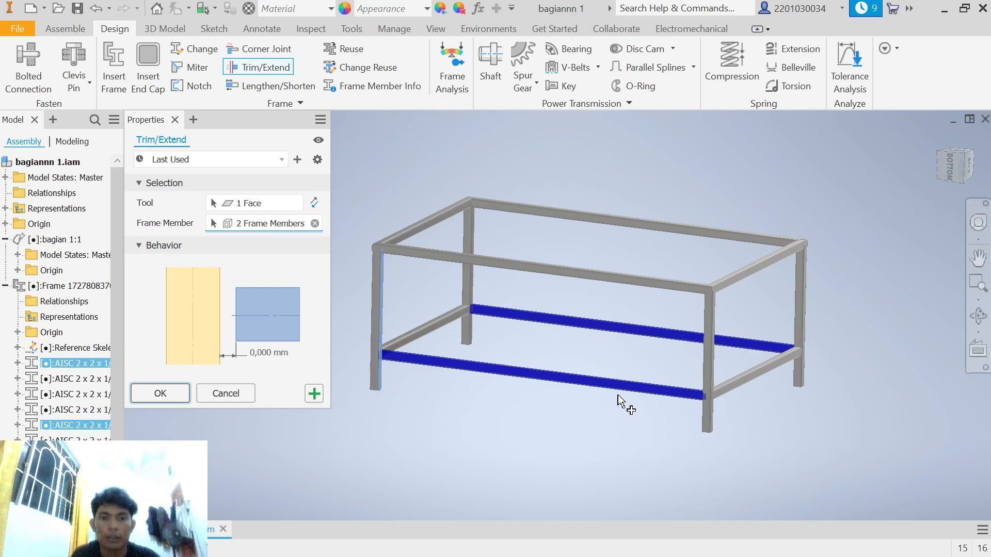
key("Return")
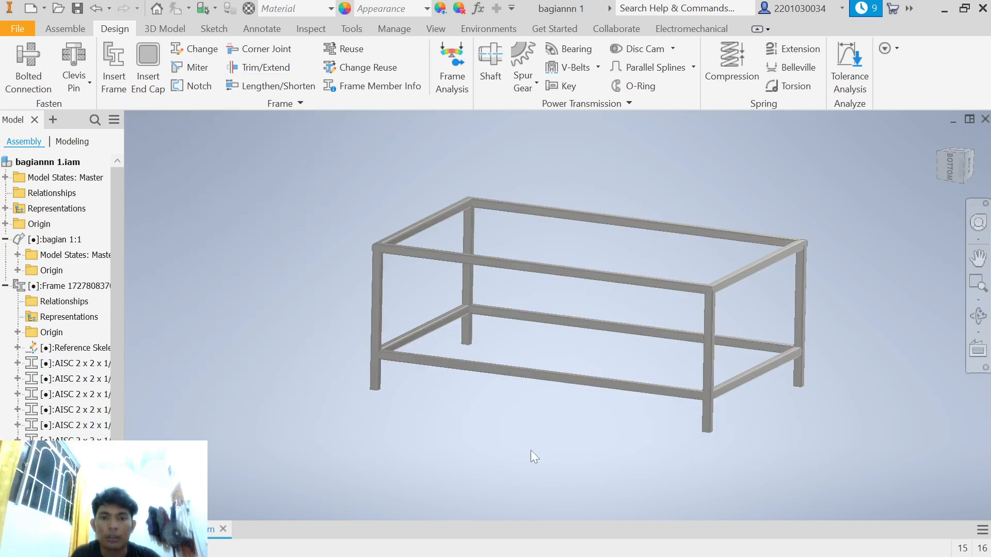
Trim the two long lower rails to the inner face of the leg at one end using Trim/Extend with a 0 mm offset.
scroll(391, 367, "up", 4)
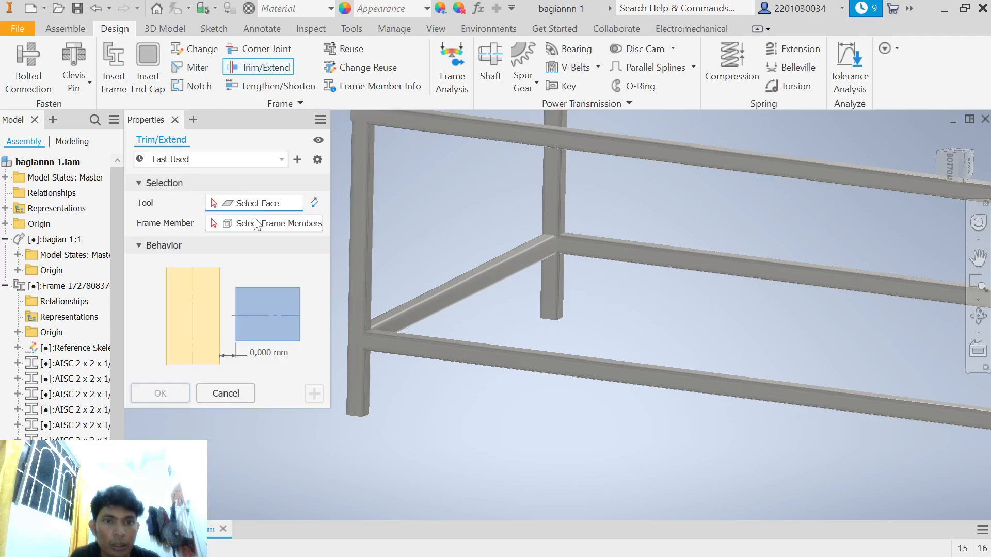
left_click(710, 264)
left_click(610, 363)
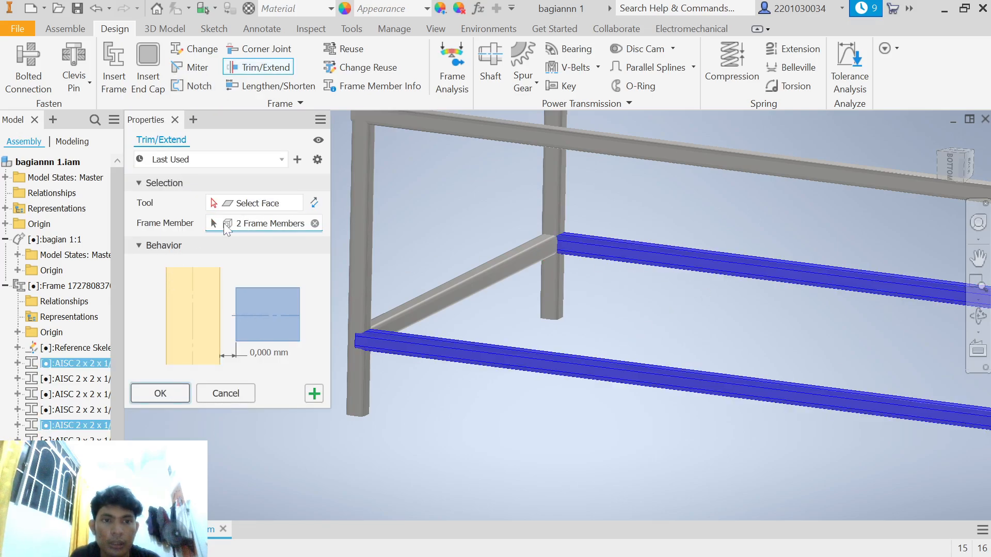
left_click(240, 205)
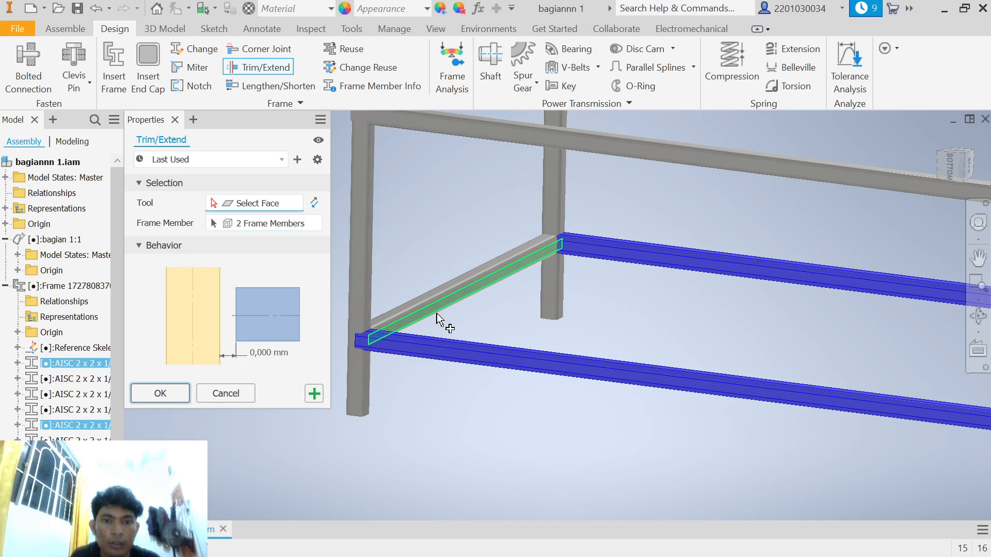
scroll(370, 321, "up", 4)
left_click(360, 312)
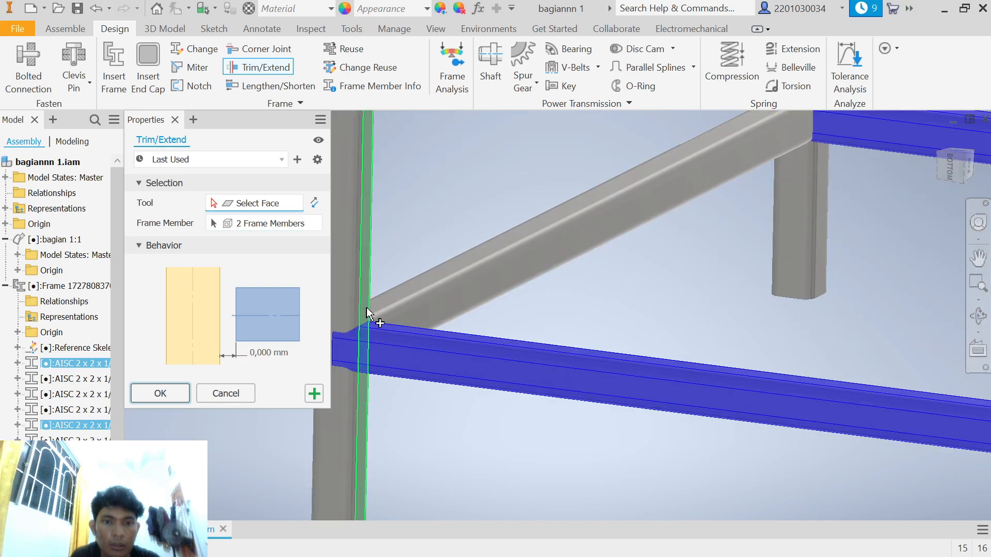
left_click(159, 394)
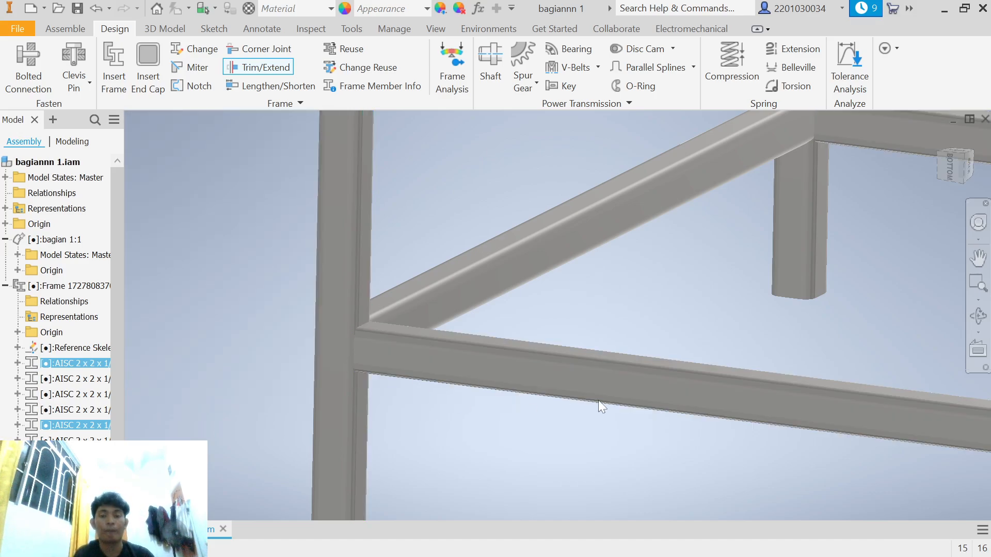
Trim the opposite ends of the two long lower rails to the inner leg face there with a 0 mm offset.
scroll(603, 407, "down", 5)
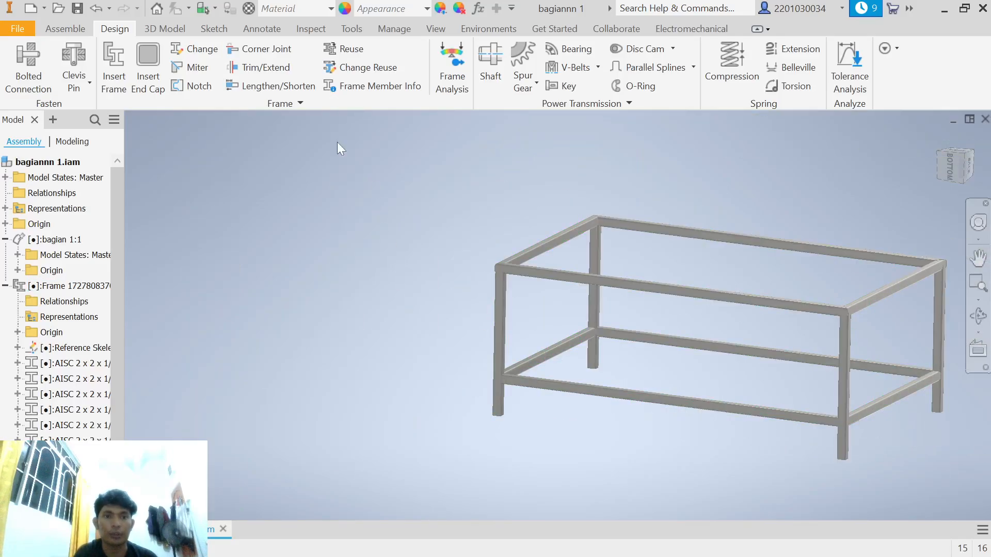
left_click(265, 68)
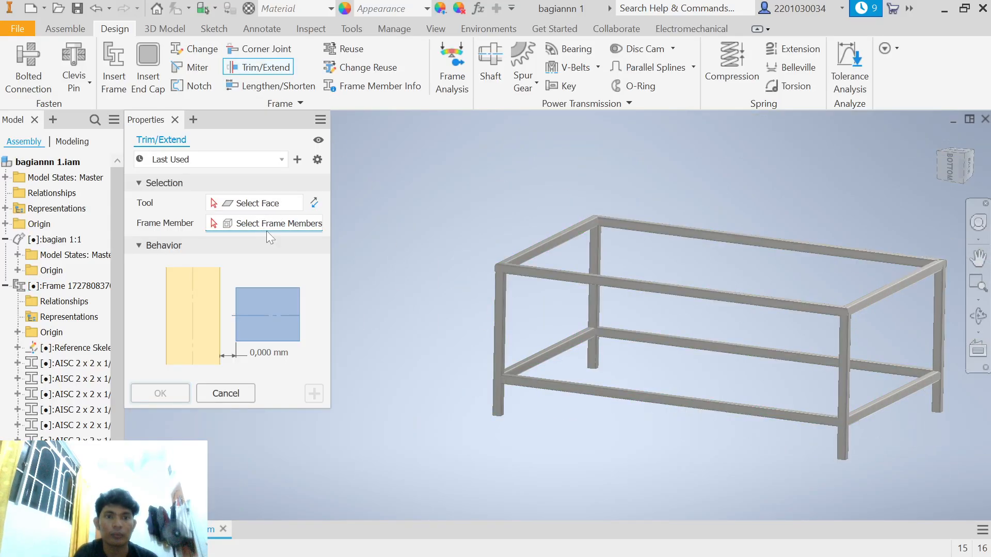
left_click(679, 352)
left_click(600, 391)
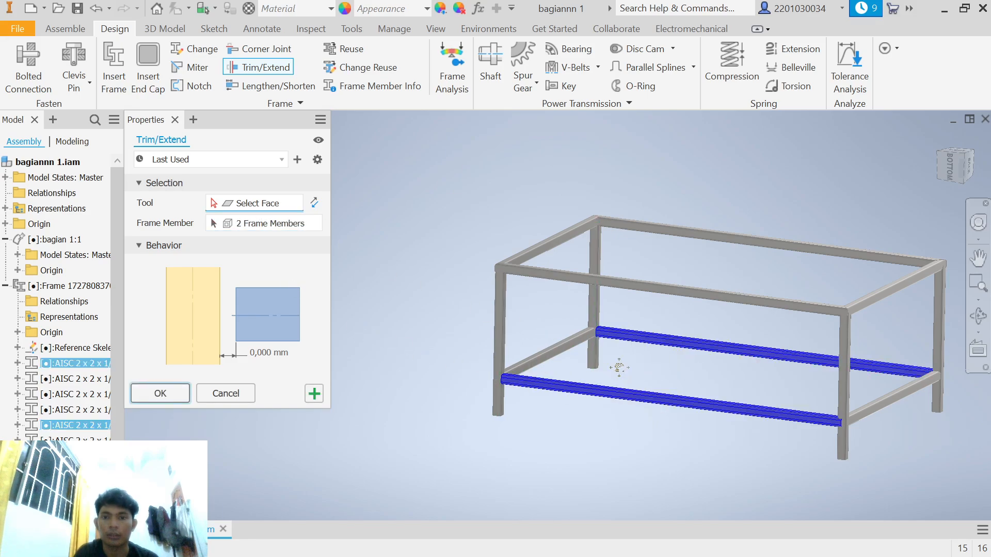
middle_click_drag(618, 367, 597, 406, "shift")
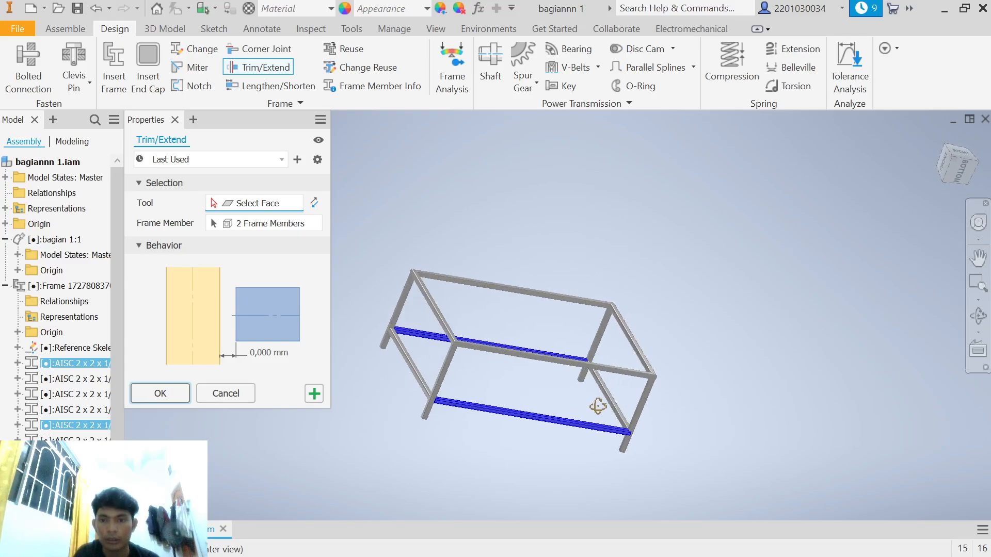
scroll(622, 428, "down", 5)
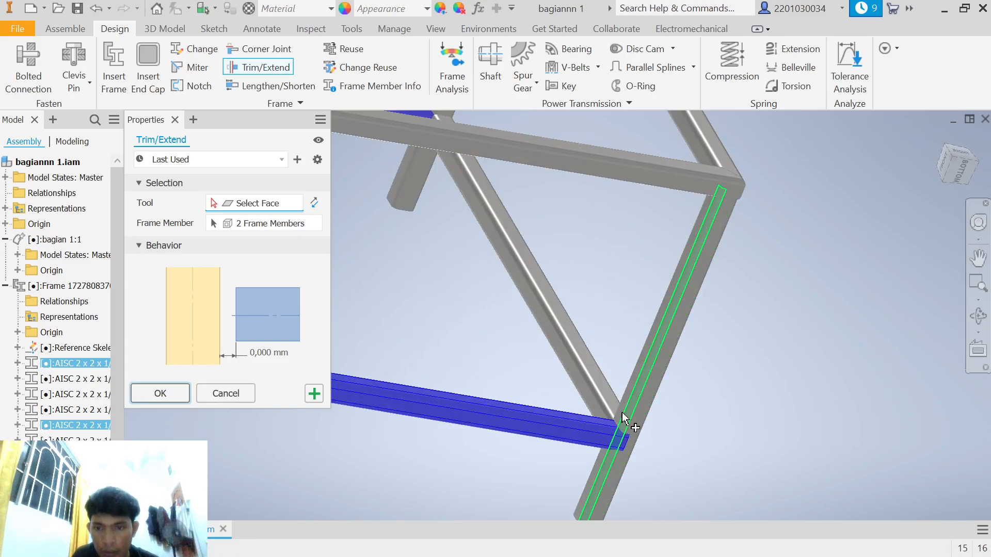
scroll(623, 414, "down", 4)
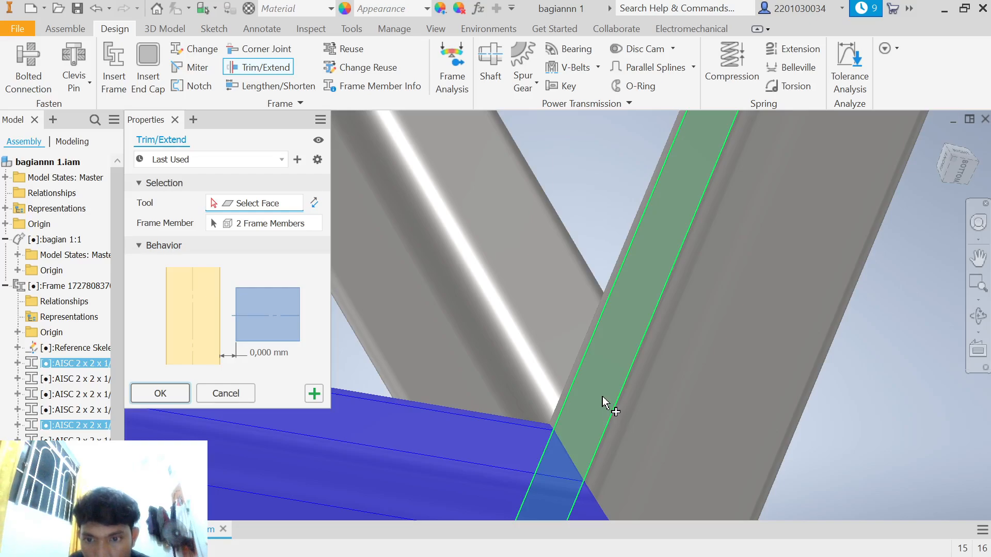
left_click(602, 395)
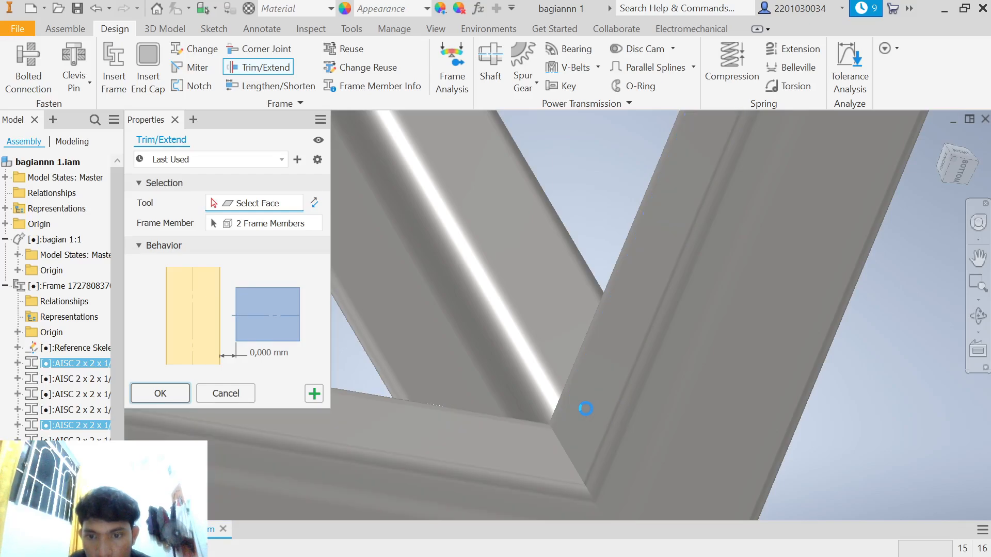
scroll(584, 447, "up", 6)
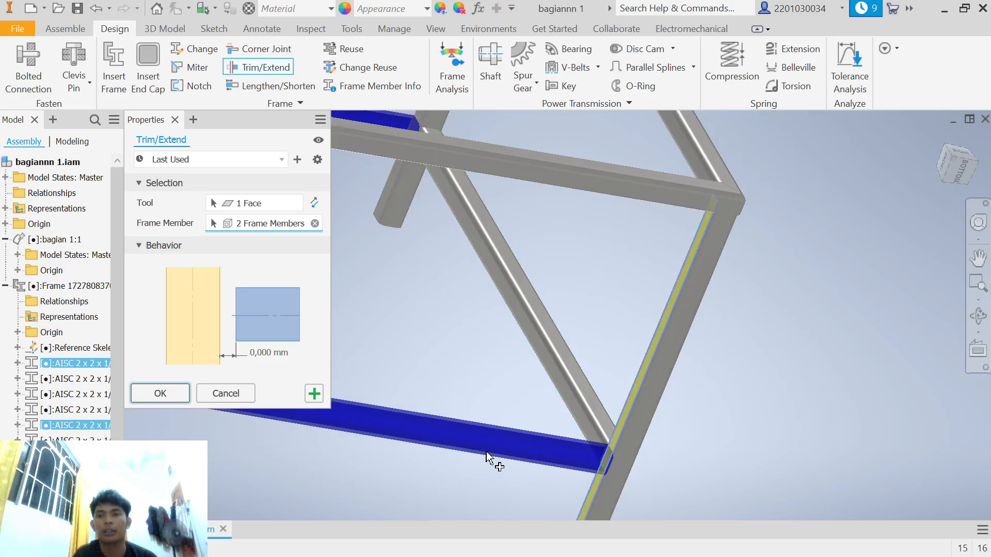
left_click(174, 390)
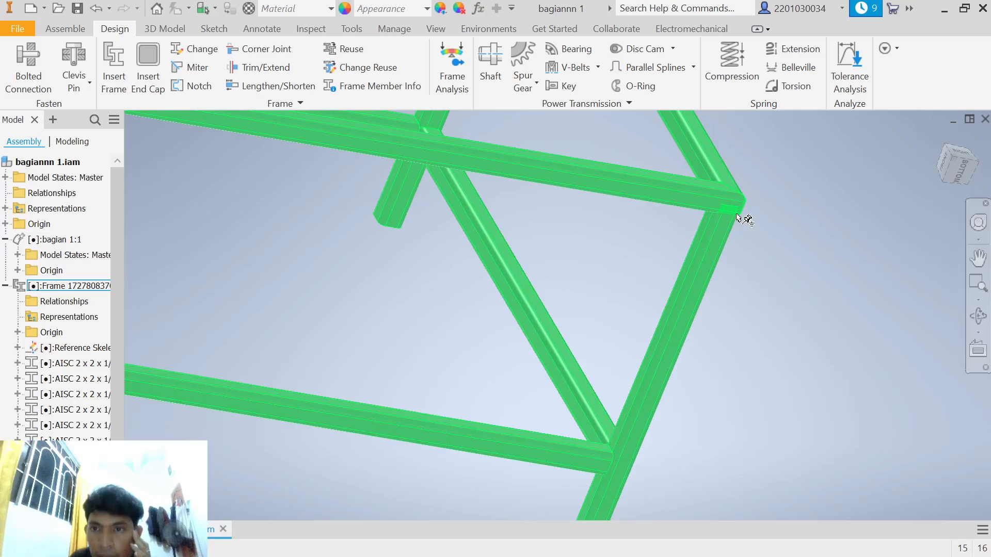
Start Trim/Extend and select all four legs as the frame members for trimming.
scroll(383, 282, "down", 2)
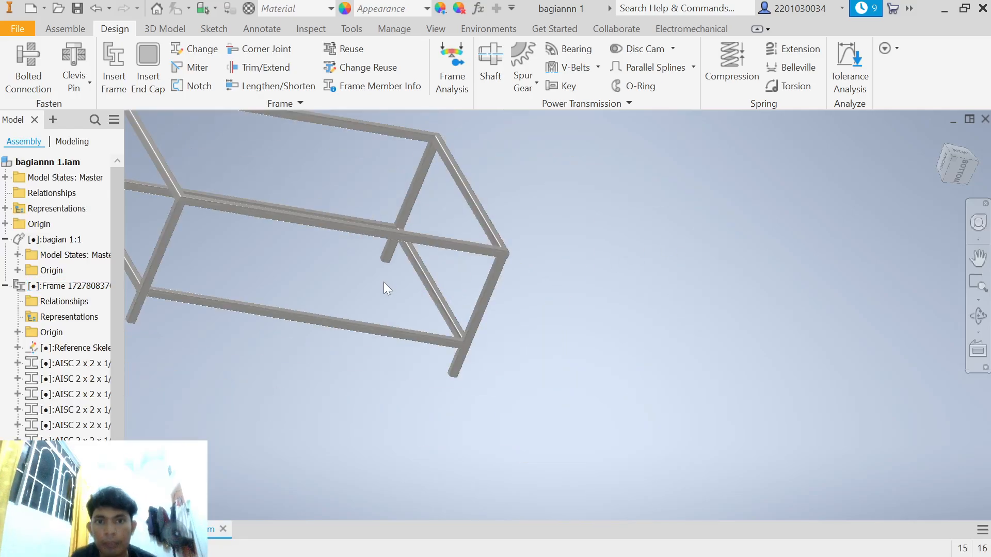
scroll(383, 282, "down", 2)
scroll(360, 298, "up", 3)
scroll(357, 296, "down", 4)
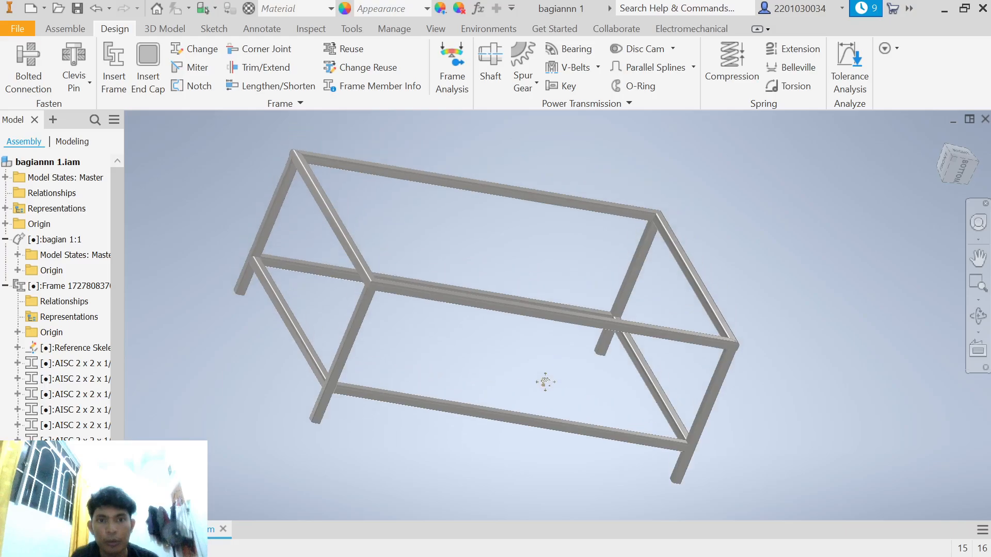
left_click(255, 68)
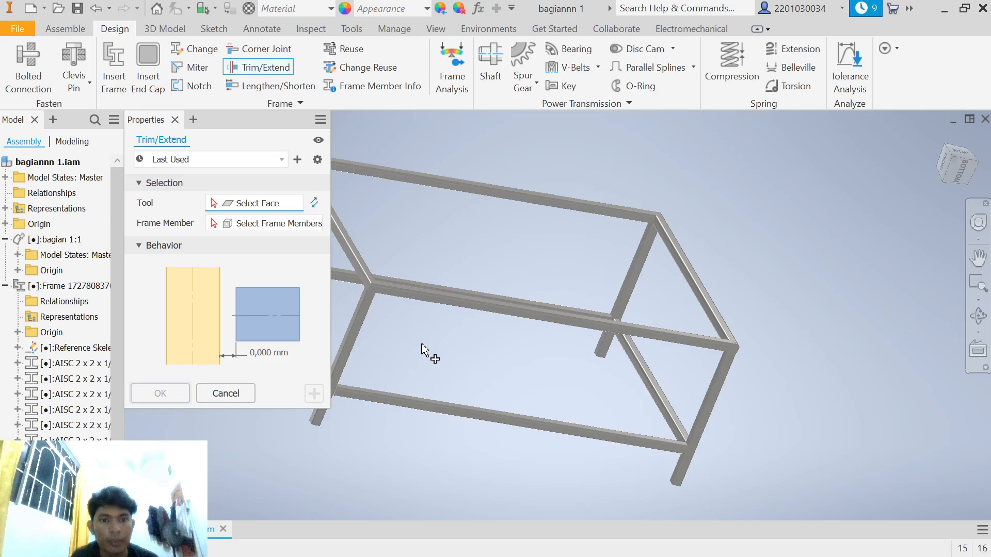
middle_click_drag(422, 344, 511, 328)
left_click(276, 225)
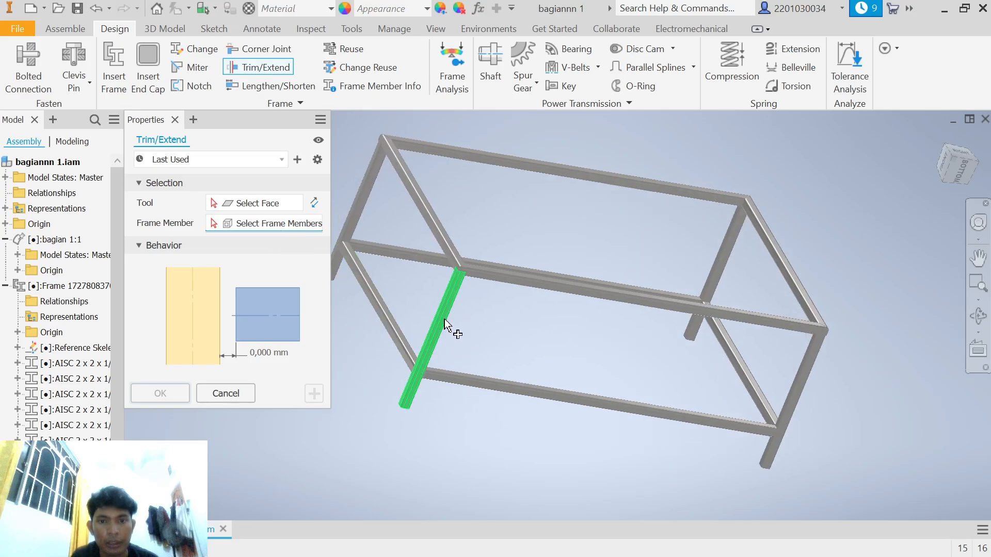
left_click(444, 319)
left_click(360, 211)
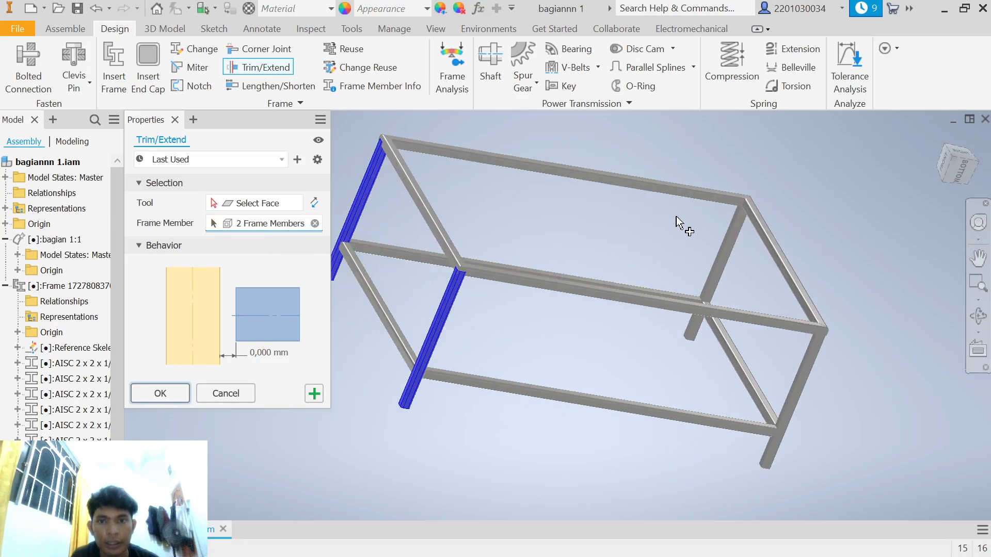
left_click(725, 247)
left_click(797, 380)
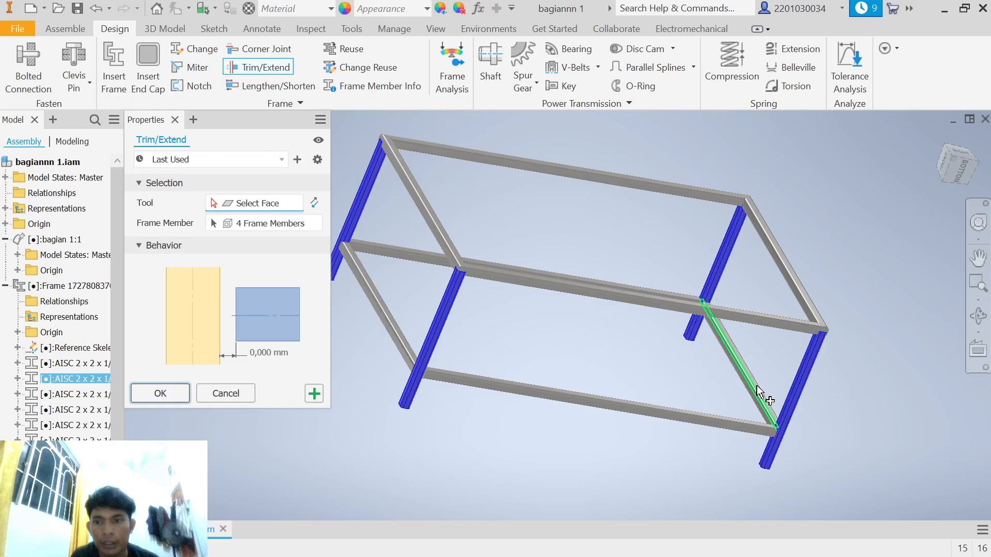
Trim the four selected legs to the underside face of an upper long rail with a 0 mm offset.
middle_click_drag(707, 380, 758, 287, "shift")
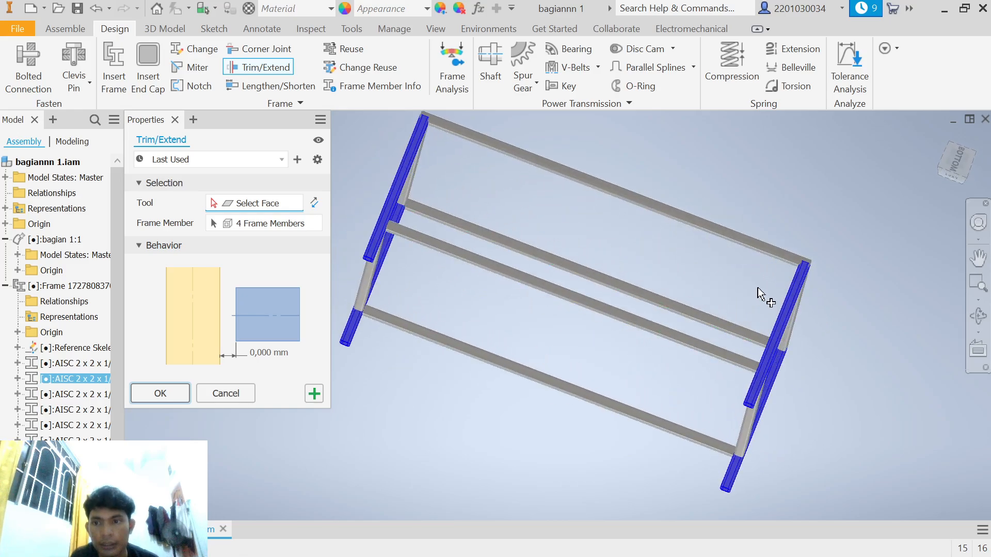
scroll(757, 284, "up", 3)
middle_click_drag(811, 241, 726, 393)
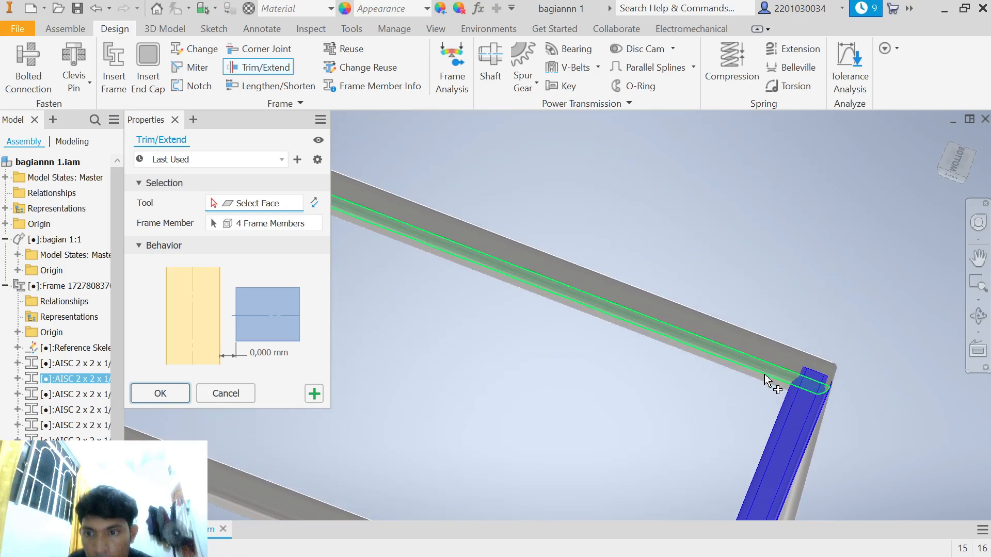
scroll(757, 385, "up", 2)
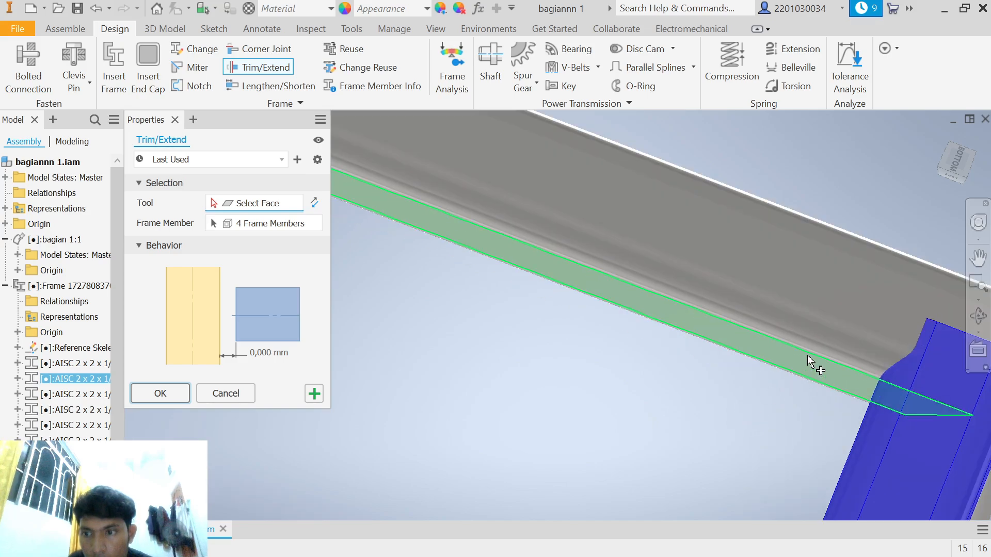
middle_click_drag(785, 392, 786, 380, "shift")
left_click(978, 316)
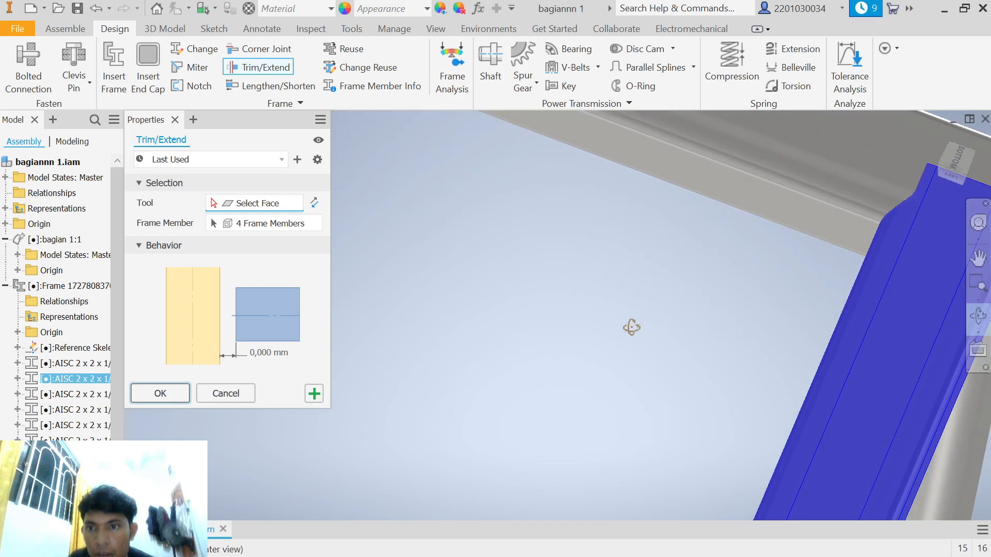
left_click_drag(630, 328, 640, 306)
scroll(639, 325, "down", 3)
scroll(648, 361, "down", 7)
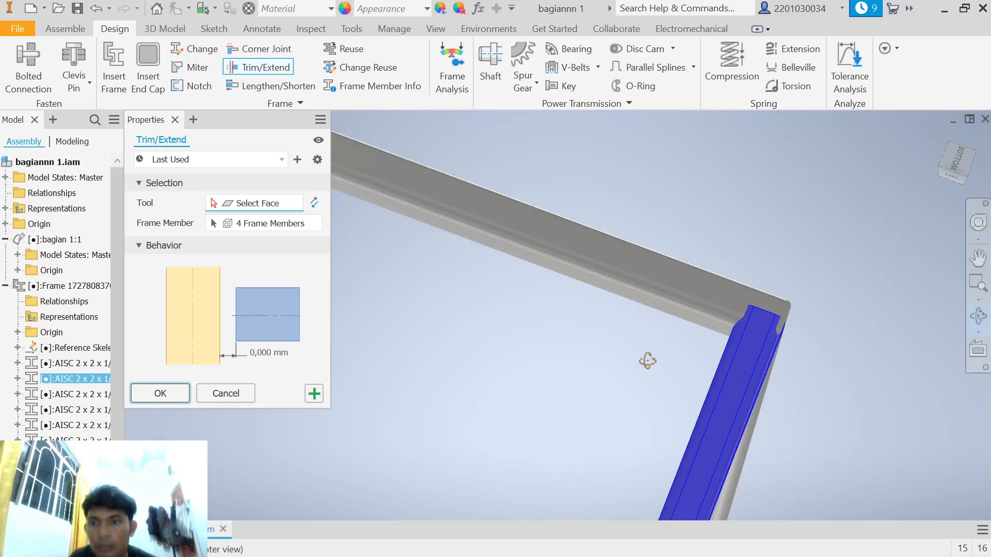
scroll(614, 390, "down", 2)
left_click_drag(614, 390, 619, 354)
scroll(619, 354, "up", 5)
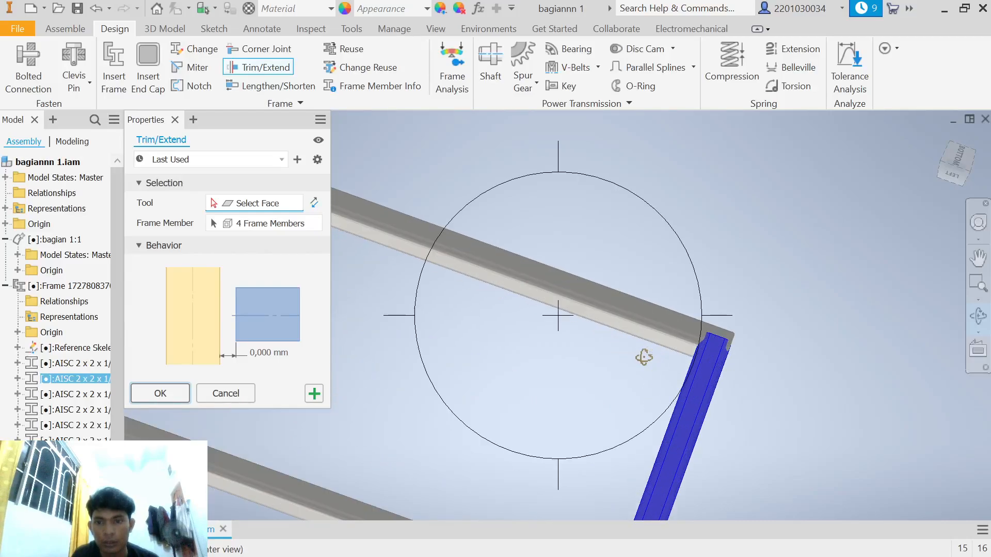
right_click(823, 361)
left_click(875, 361)
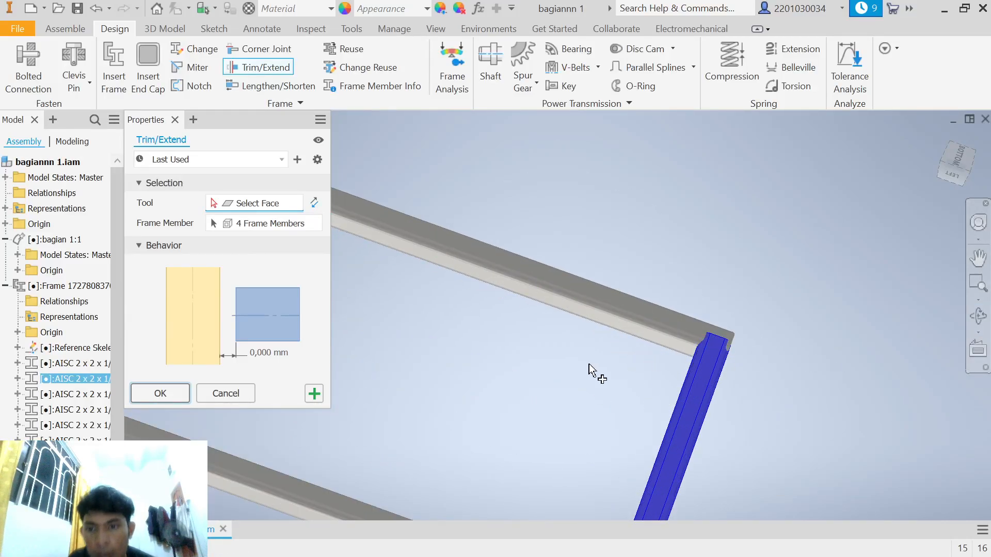
scroll(667, 353, "up", 5)
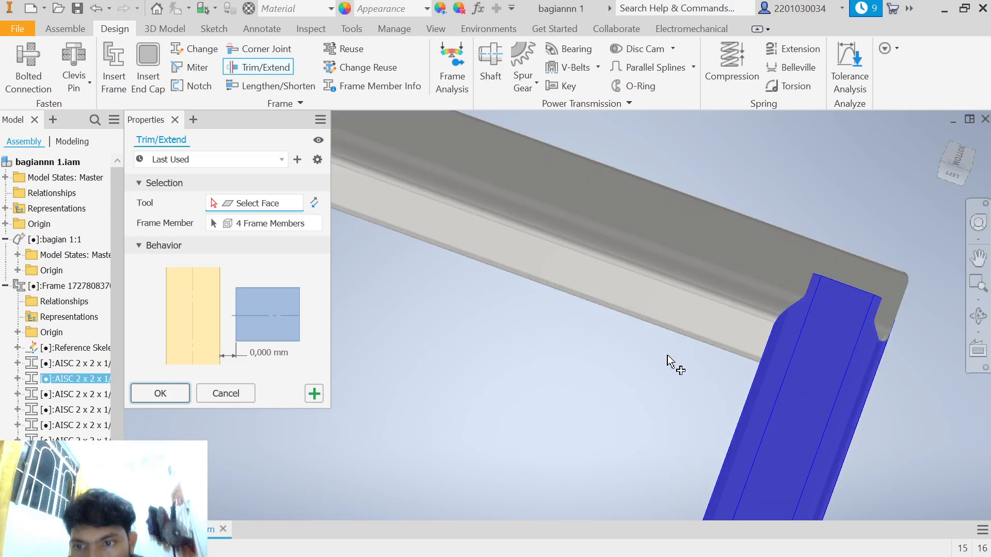
scroll(676, 355, "down", 4)
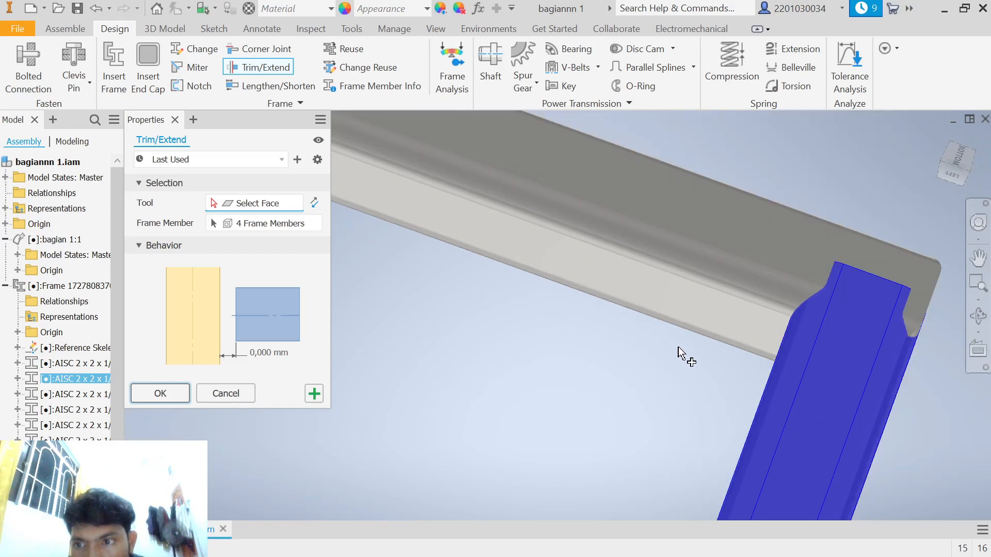
left_click(714, 307)
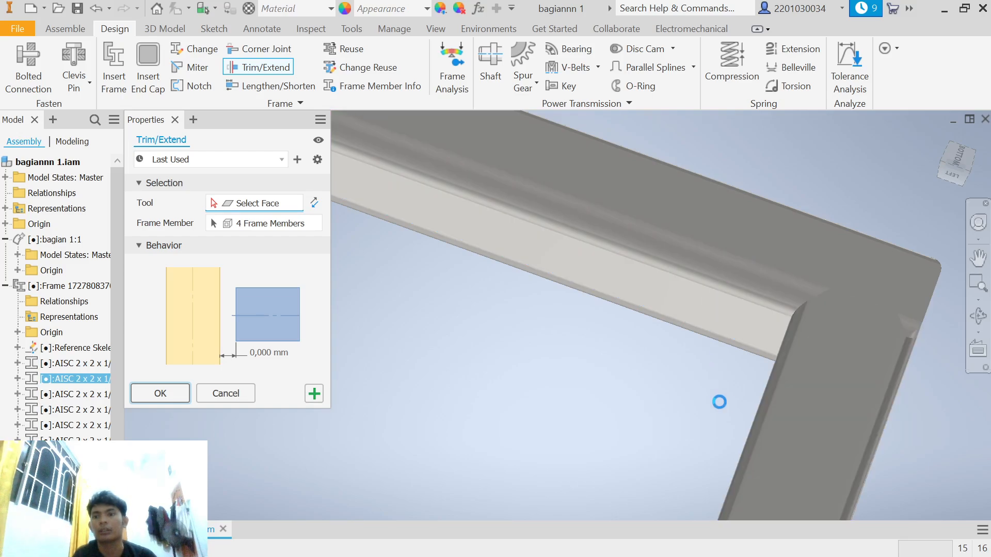
scroll(739, 404, "up", 2)
scroll(624, 392, "down", 2)
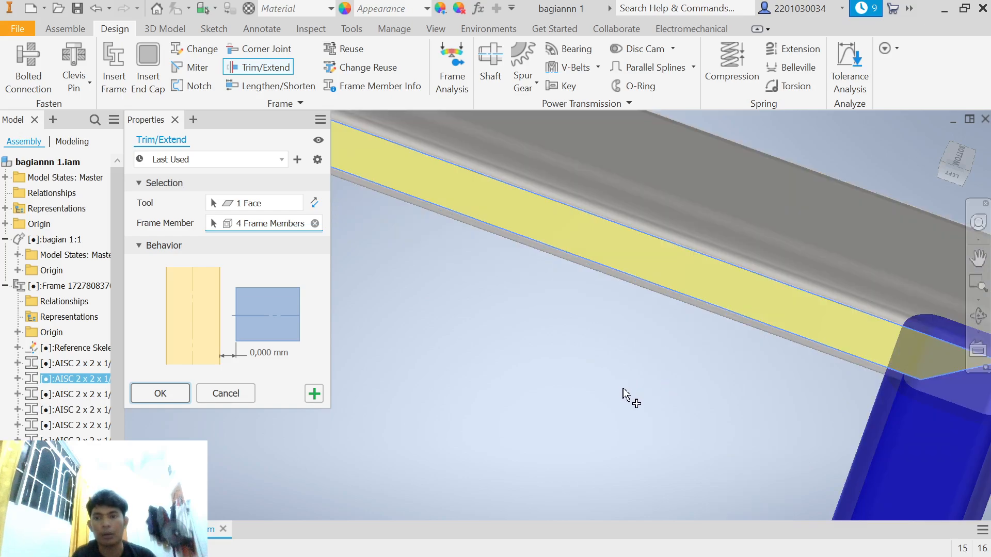
scroll(849, 366, "up", 2)
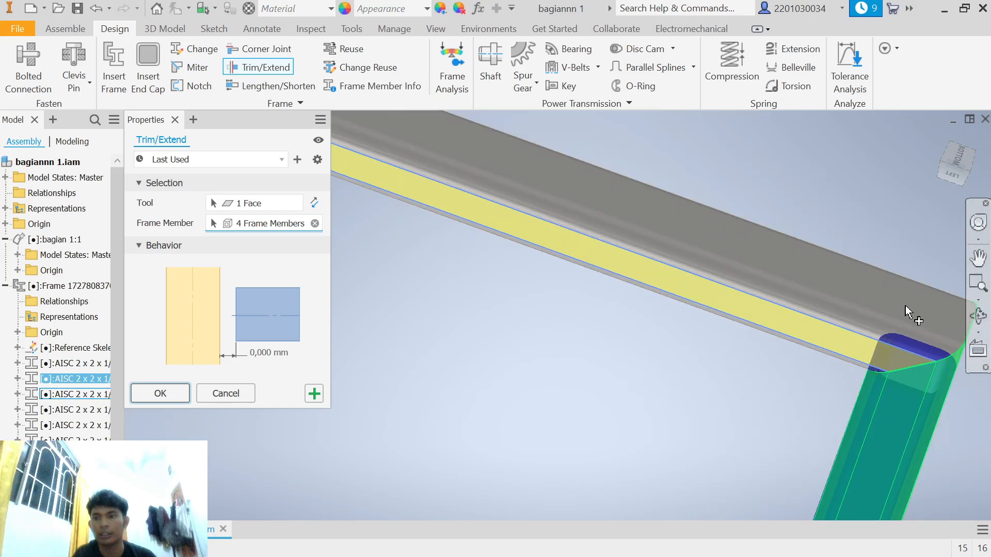
left_click(166, 395)
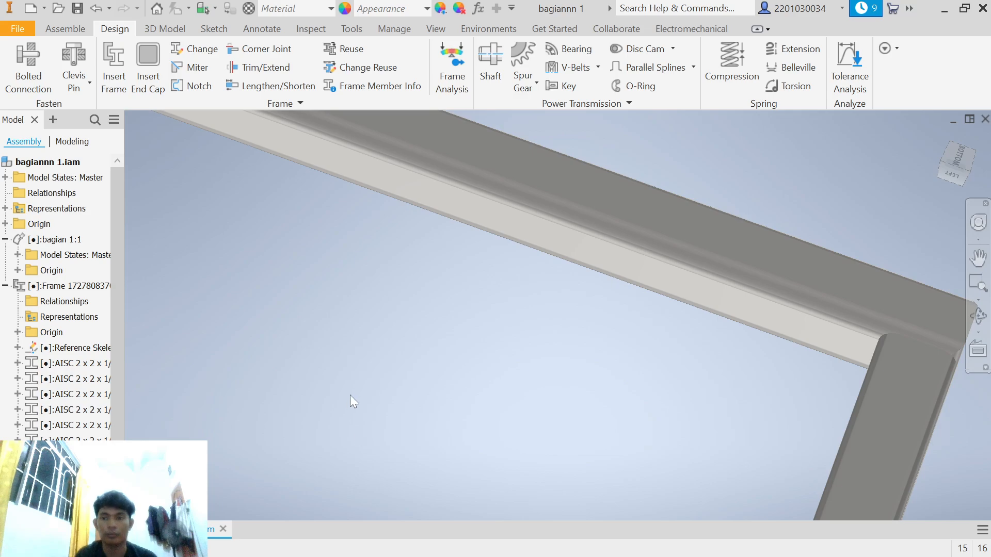
Examine the whole frame and the joints between the legs and the upper rectangle.
scroll(393, 293, "down", 4)
scroll(392, 293, "up", 3)
scroll(868, 336, "down", 5)
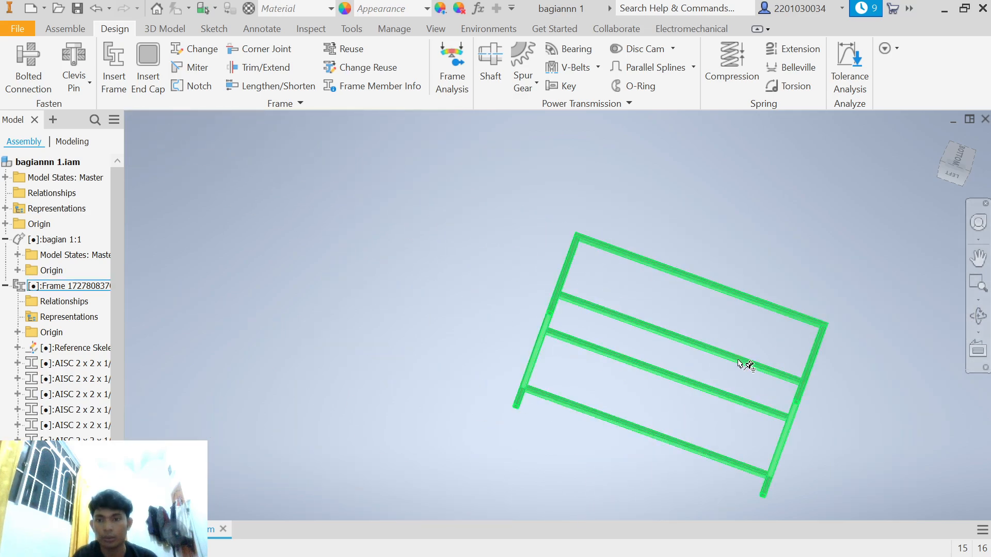
left_click(987, 318)
left_click_drag(685, 338, 586, 380)
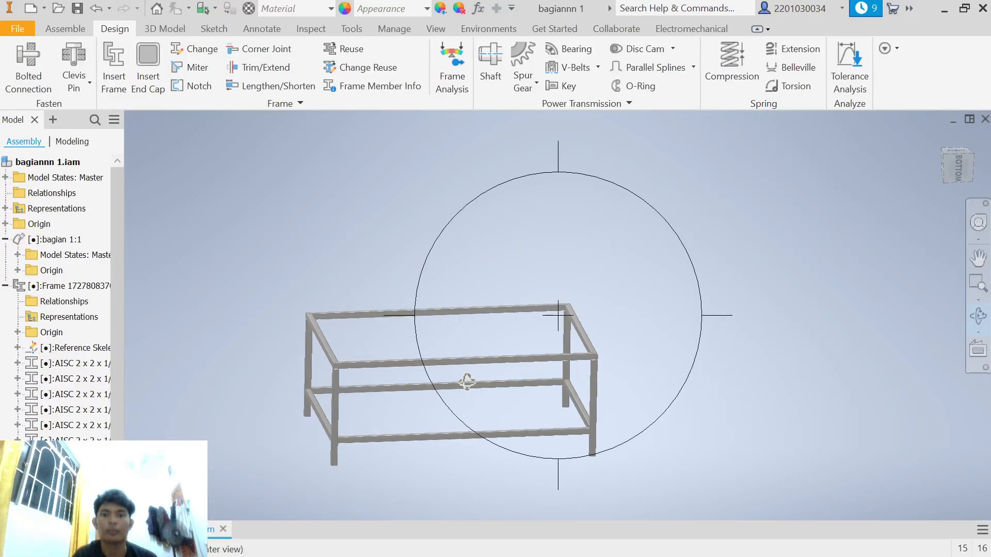
right_click(763, 373)
left_click(670, 365)
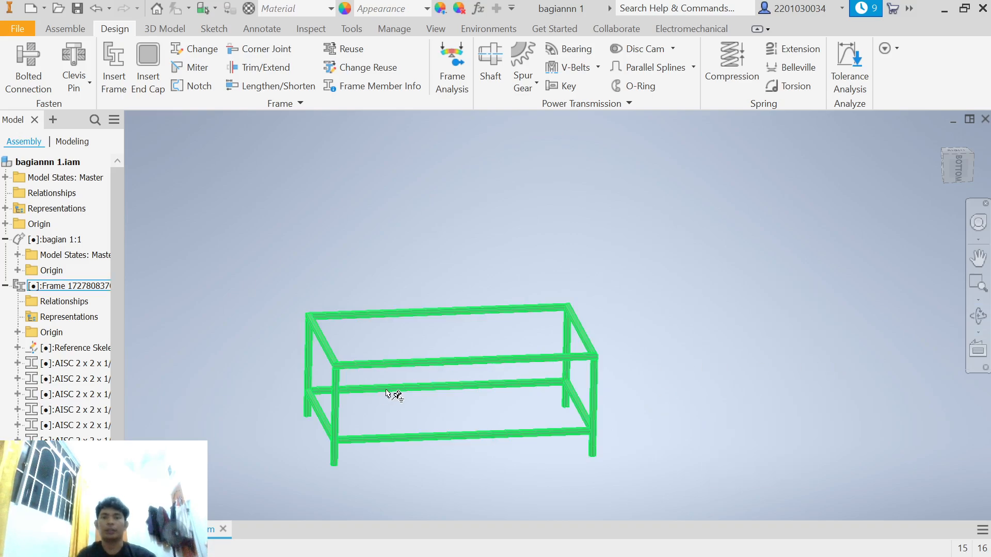
scroll(397, 422, "up", 4)
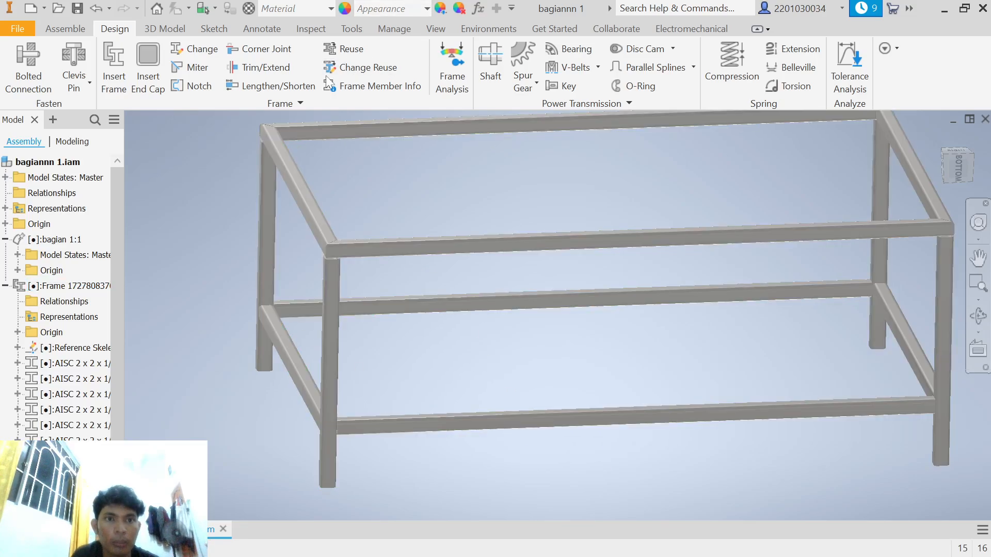
Trim the two short lower rails to the inner face of the leg at one end using Trim/Extend with a 0 mm offset.
left_click(261, 67)
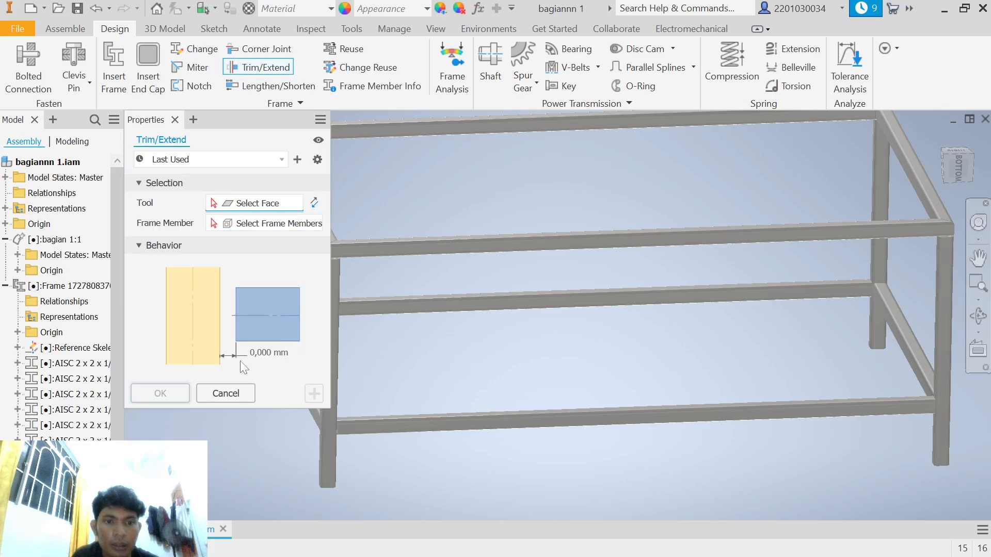
middle_click_drag(418, 343, 544, 298)
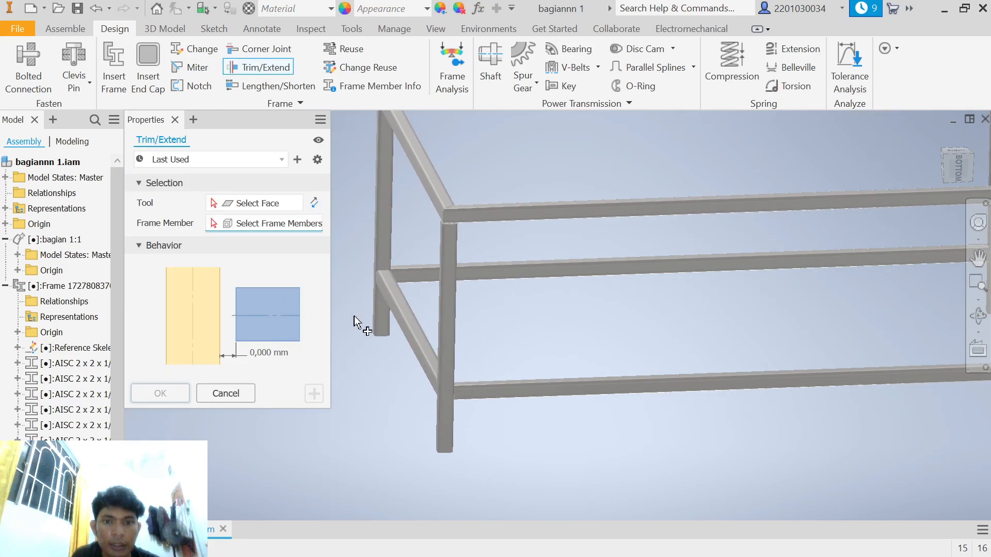
left_click(416, 338)
middle_click_drag(570, 347, 882, 320)
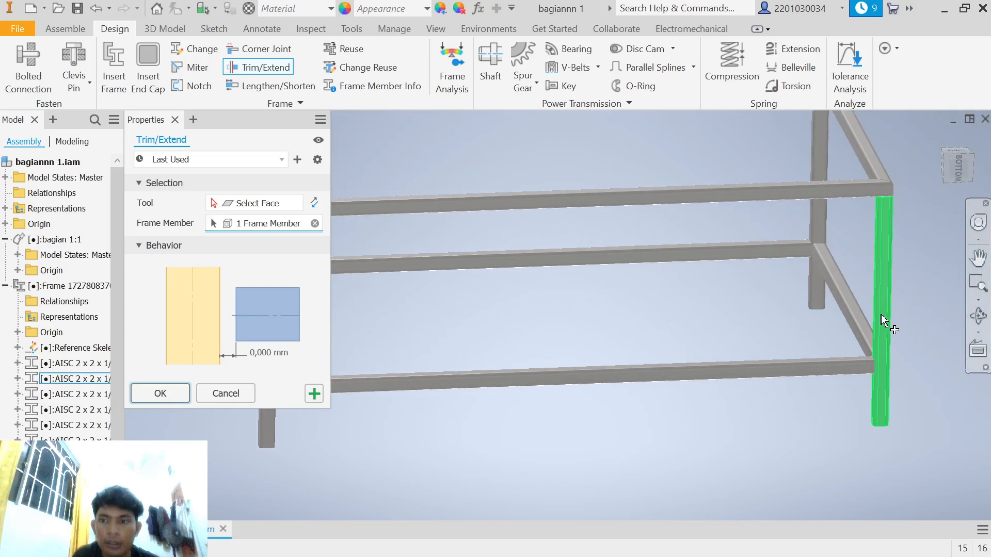
left_click(846, 314)
middle_click_drag(699, 329, 794, 353)
scroll(512, 300, "up", 3)
middle_click_drag(508, 298, 604, 306)
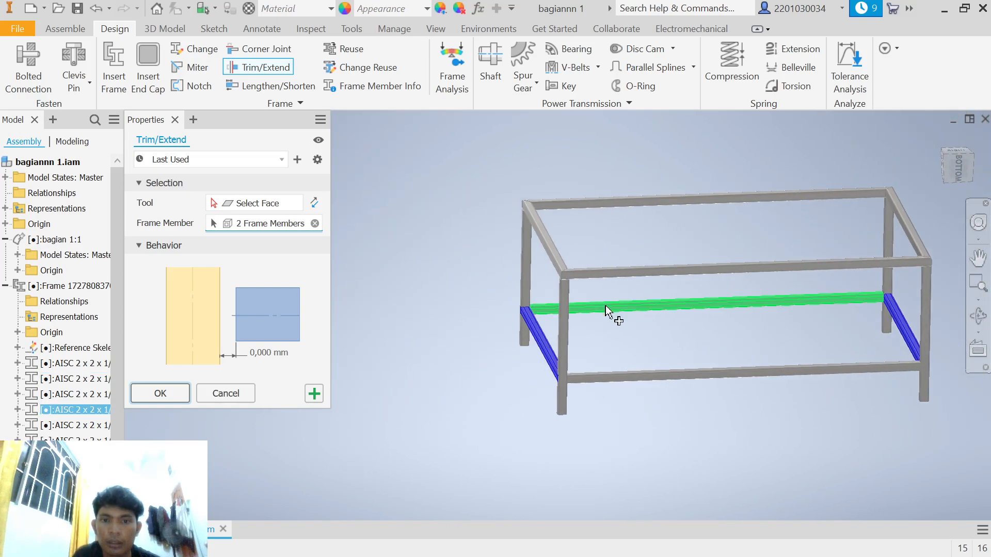
scroll(538, 300, "down", 8)
left_click(236, 207)
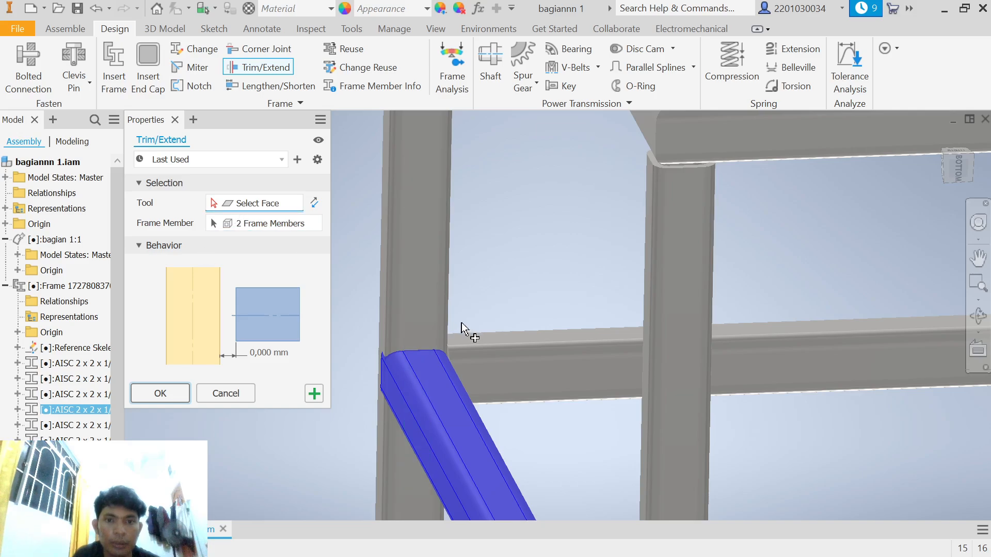
left_click(419, 301)
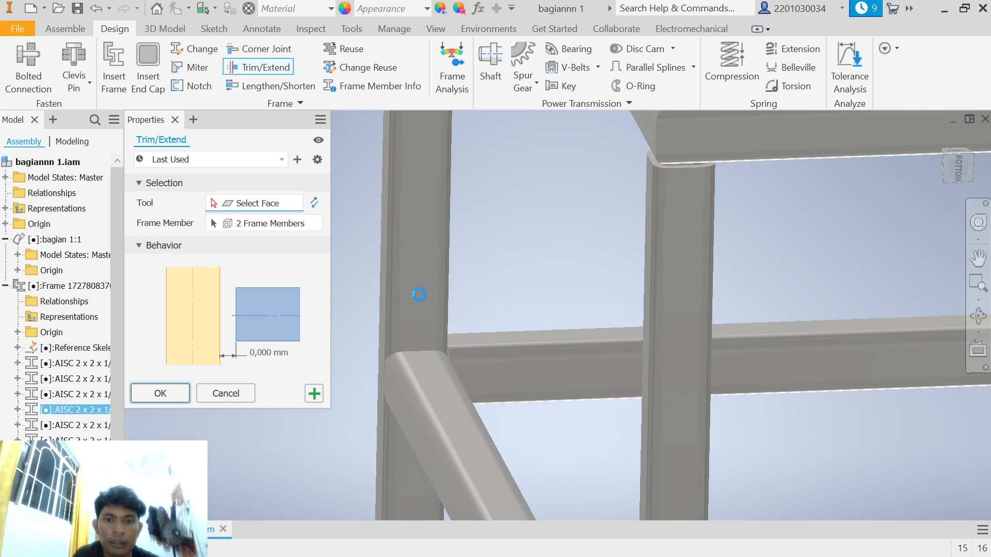
scroll(530, 421, "up", 10)
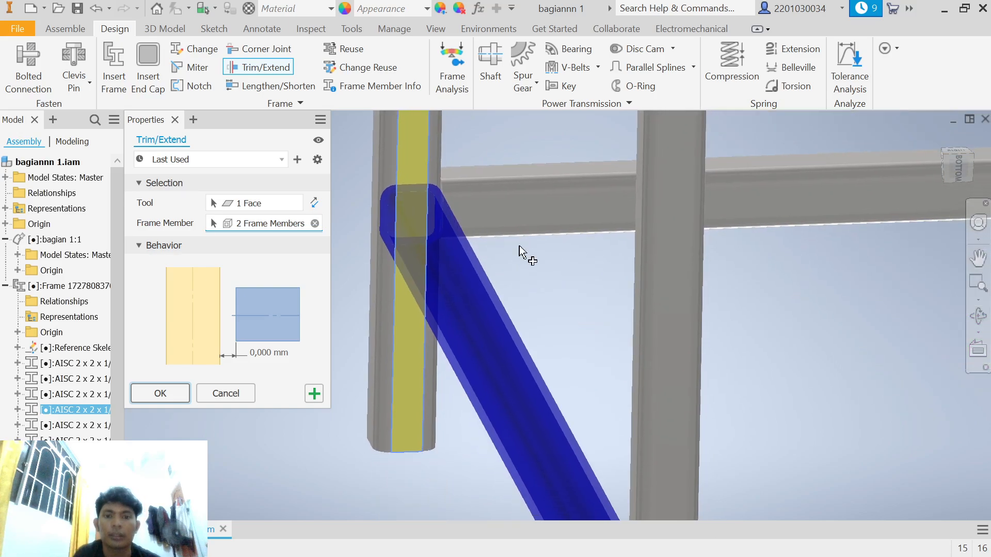
left_click(164, 393)
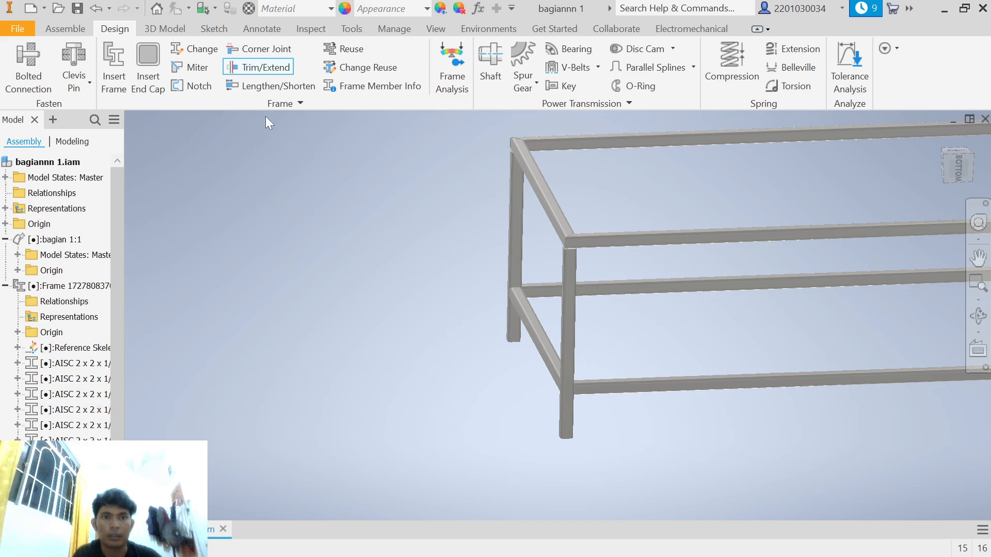
Trim the two short lower rails to the inner face of the leg at their opposite end with a 0 mm offset.
key("Return")
middle_click_drag(665, 332, 537, 292)
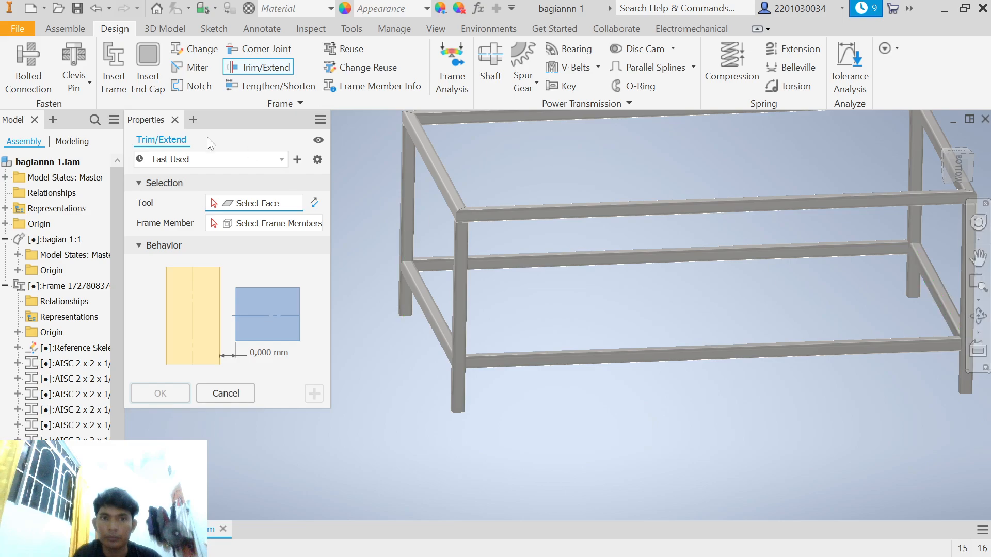
left_click(439, 326)
left_click(934, 290)
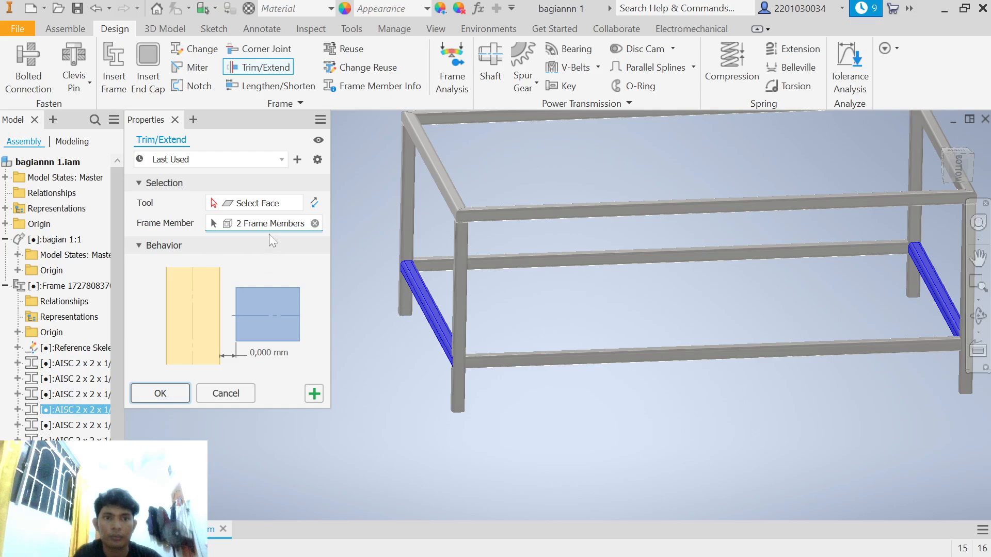
left_click(265, 203)
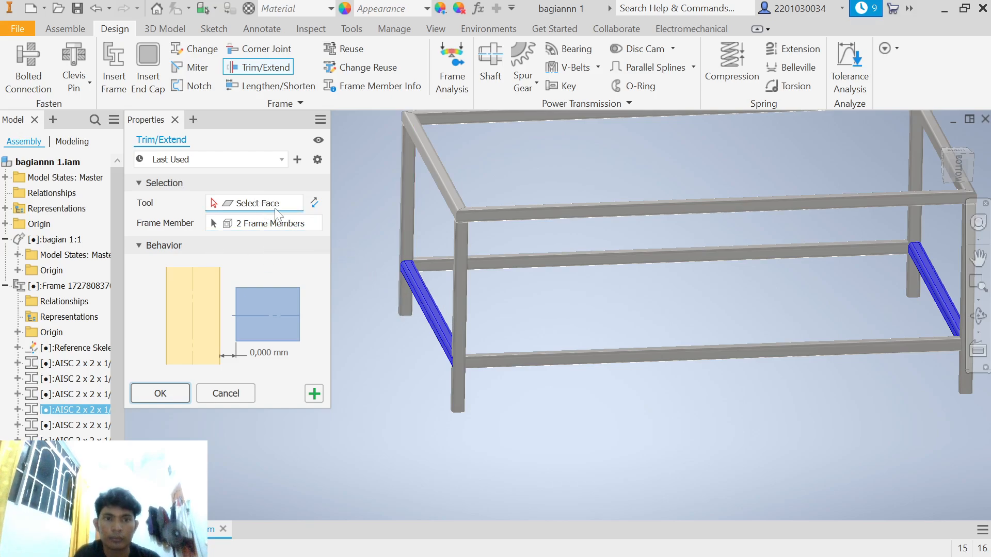
left_click(978, 316)
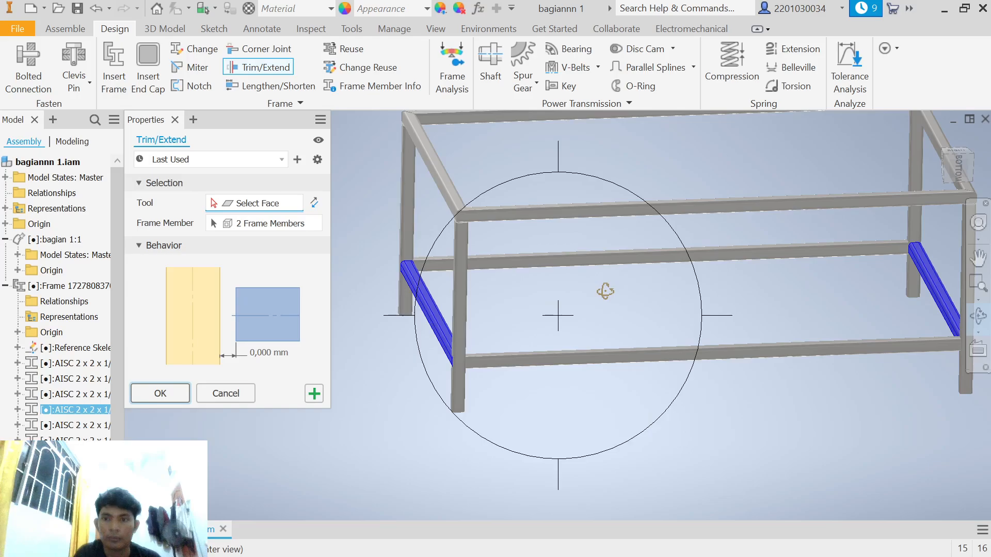
left_click_drag(605, 291, 703, 409)
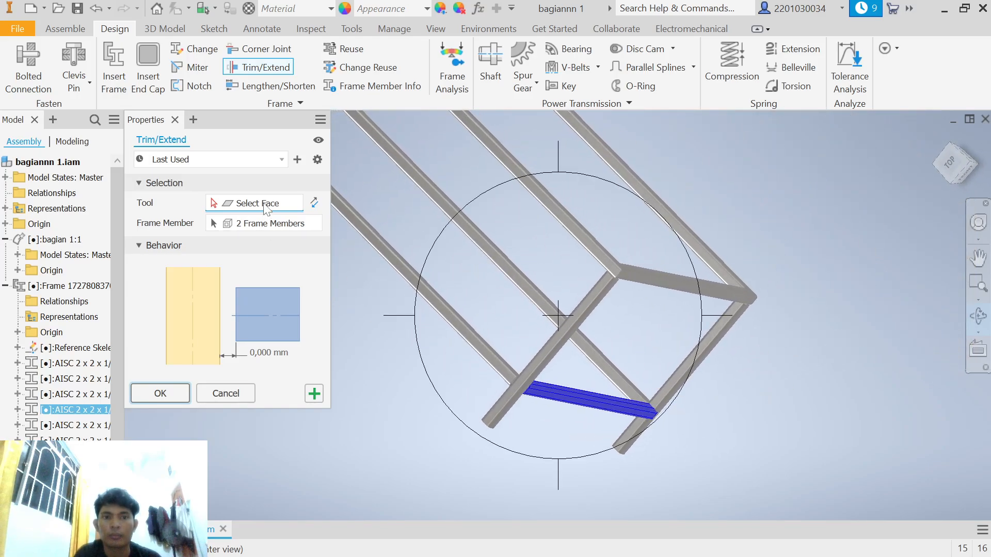
right_click(747, 376)
left_click(671, 376)
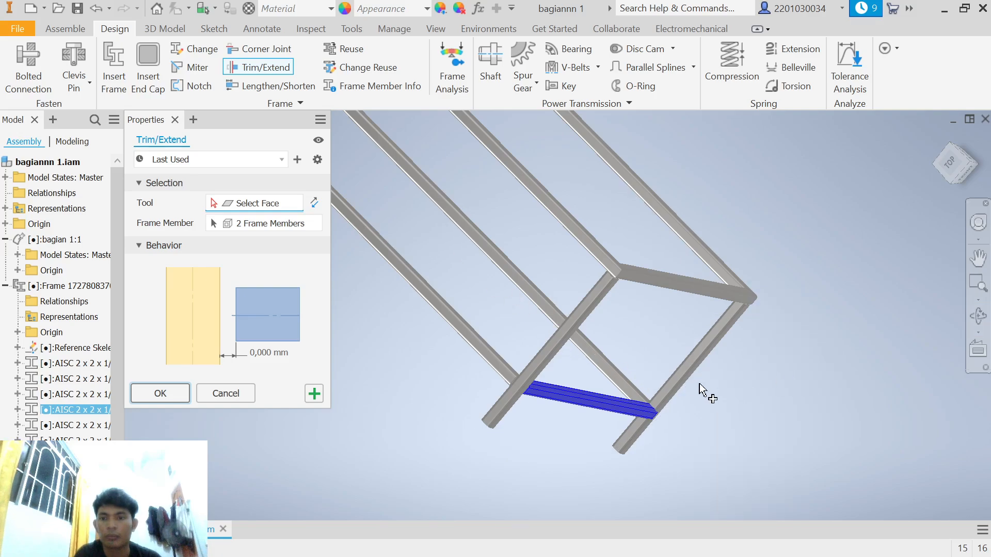
scroll(680, 383, "up", 5)
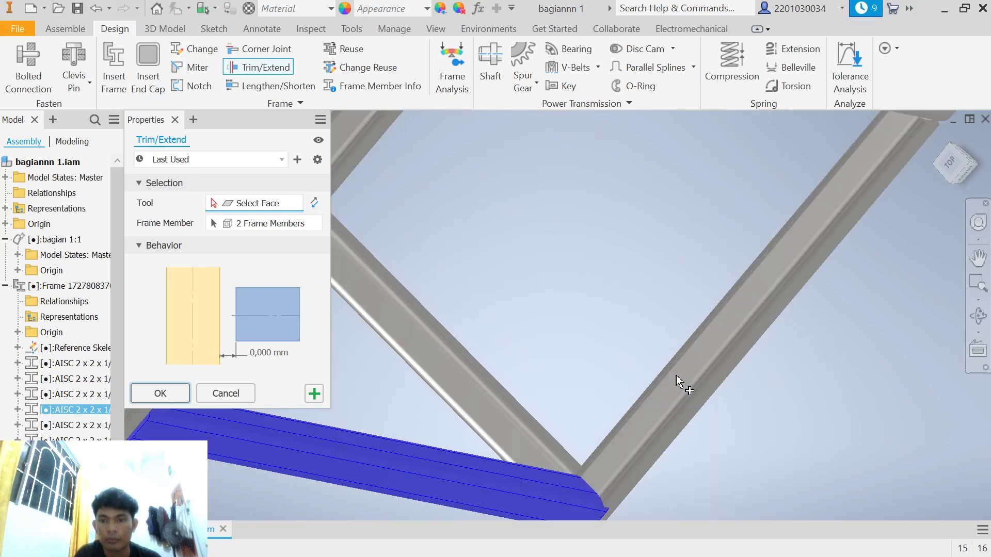
left_click(653, 416)
scroll(729, 431, "down", 5)
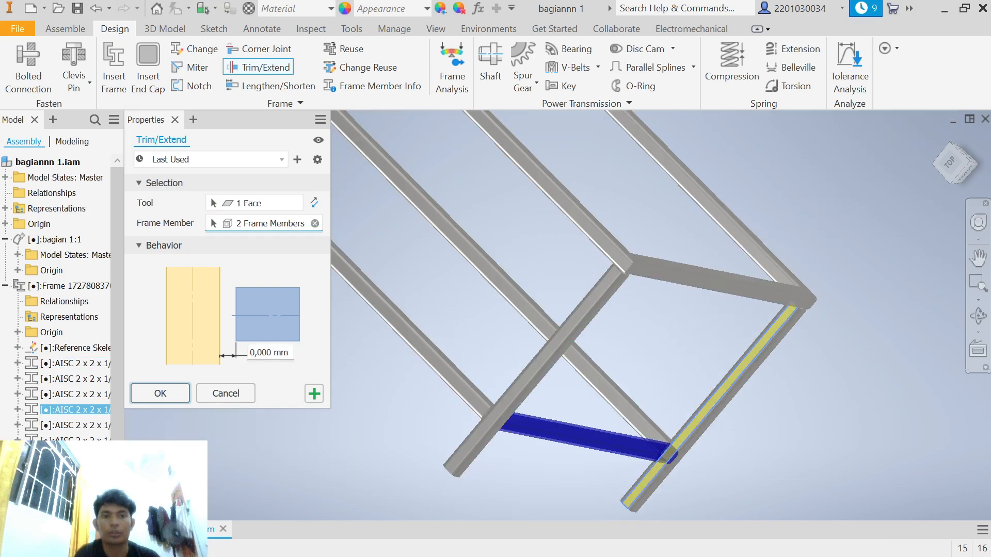
left_click(160, 393)
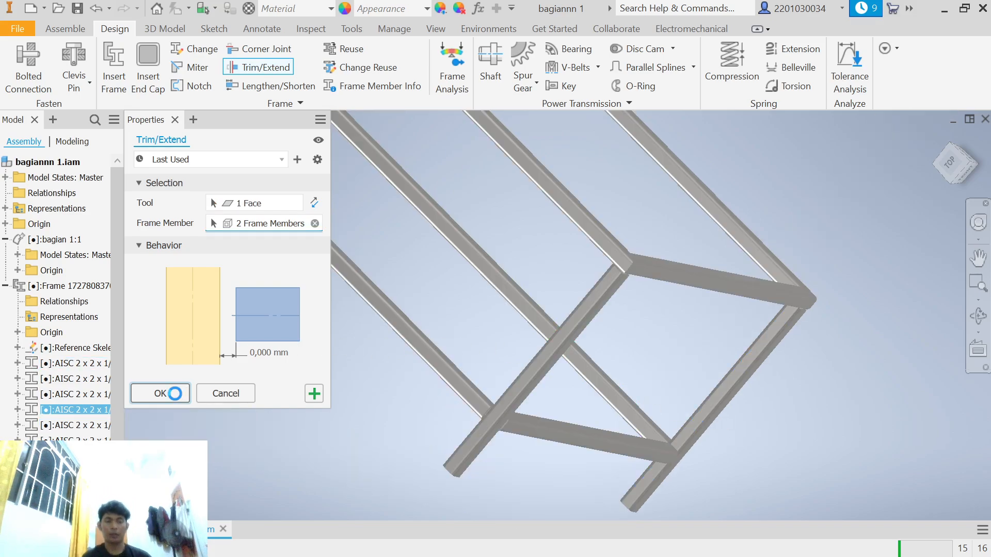
Examine the trimmed frame and its leg and lower rail joints from several sides and face-on to the upper rectangle.
scroll(394, 339, "down", 5)
scroll(479, 348, "up", 7)
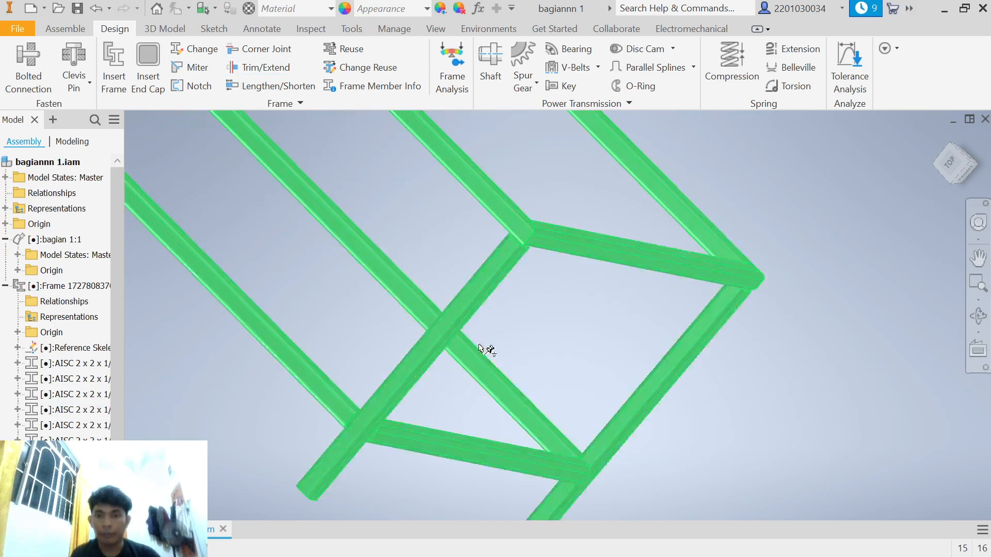
scroll(485, 349, "down", 5)
left_click(978, 316)
left_click_drag(515, 296, 444, 295)
middle_click_drag(427, 321, 390, 302, "shift")
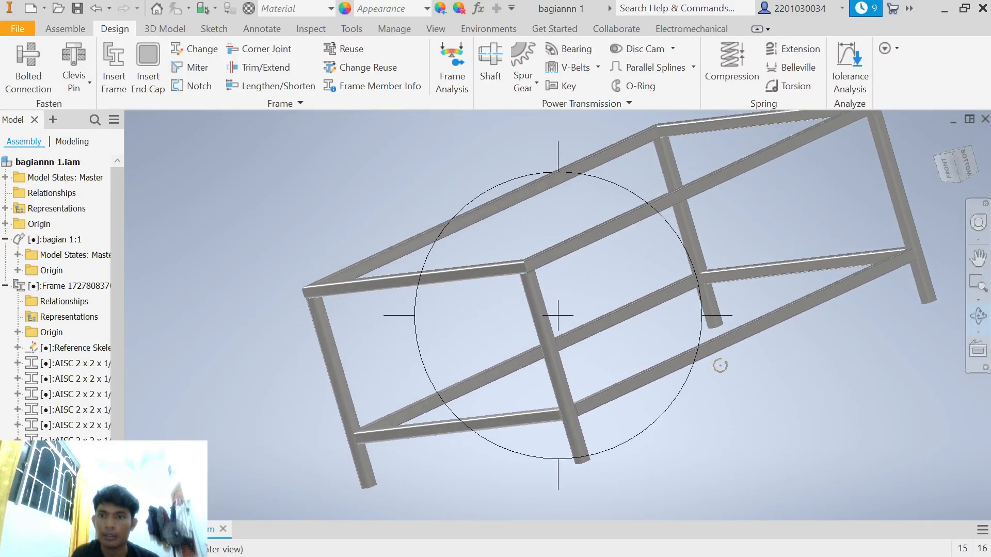
scroll(730, 383, "down", 4)
middle_click_drag(735, 393, 613, 396)
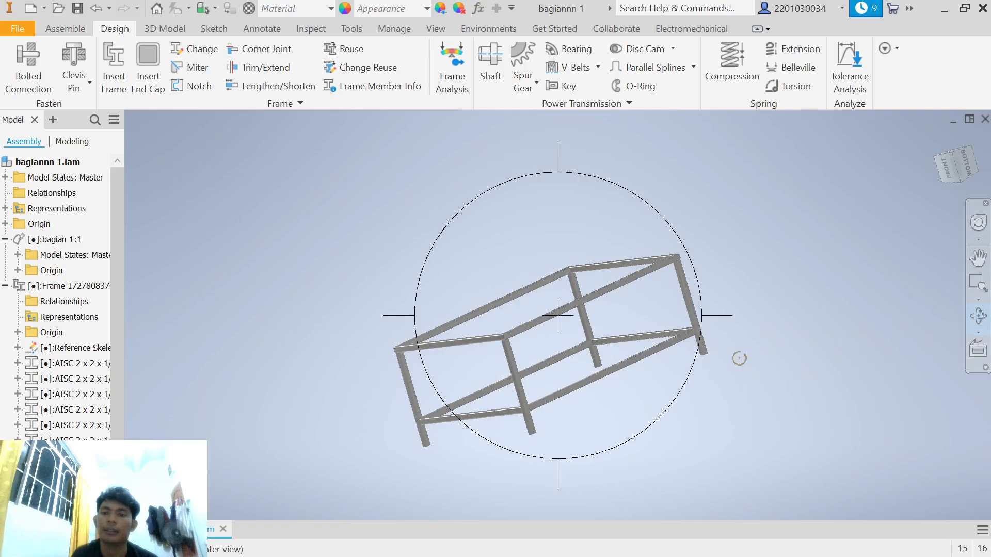
right_click(735, 323)
left_click(801, 325)
middle_click_drag(788, 340, 569, 353, "shift")
scroll(620, 399, "down", 3)
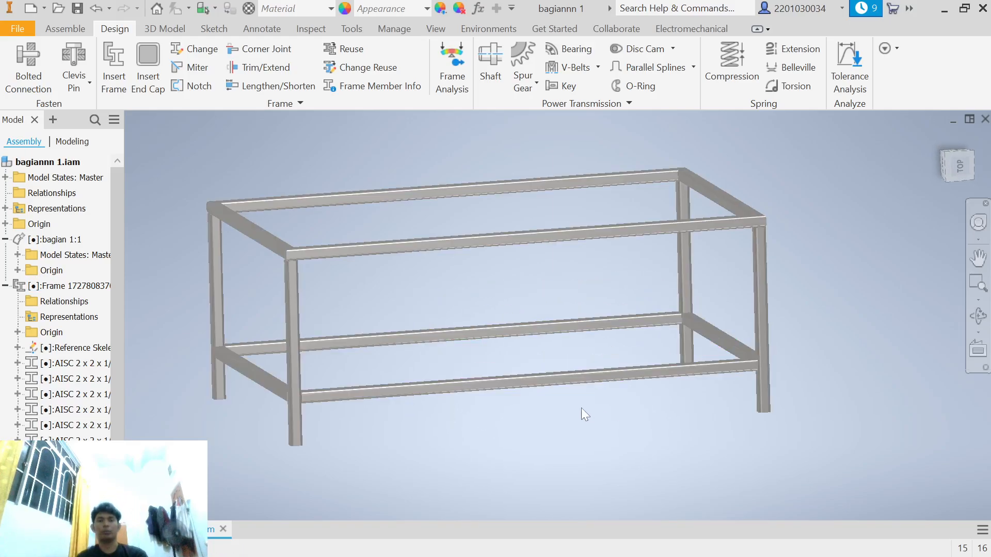
middle_click_drag(574, 420, 583, 457)
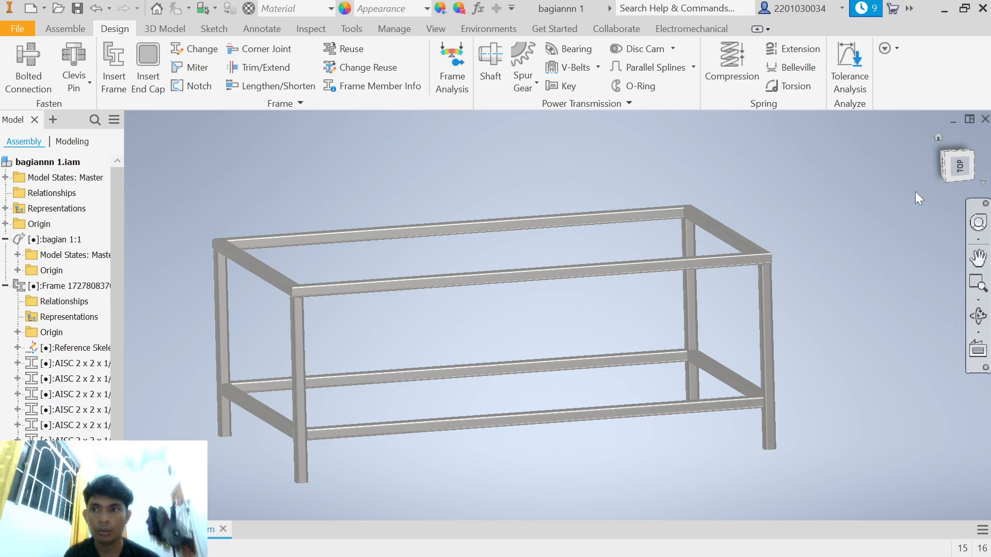
middle_click_drag(914, 191, 867, 261)
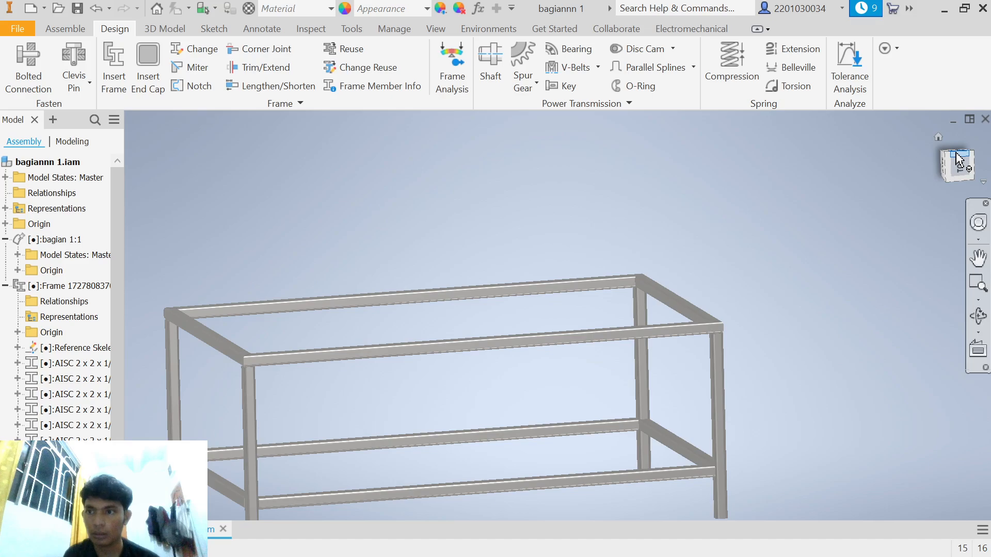
left_click(957, 157)
left_click(954, 159)
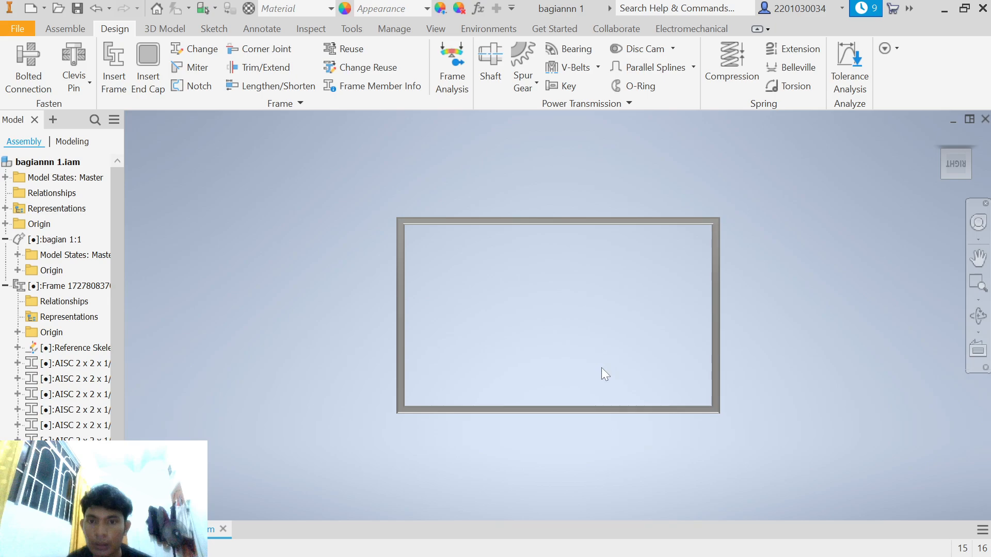
scroll(605, 374, "up", 2)
scroll(603, 376, "down", 2)
left_click(978, 315)
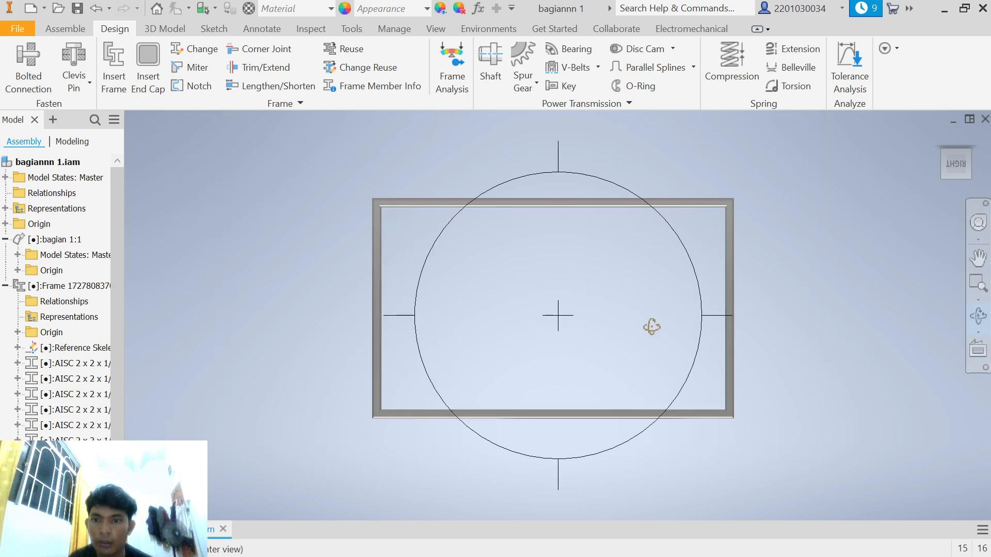
left_click_drag(651, 327, 640, 283)
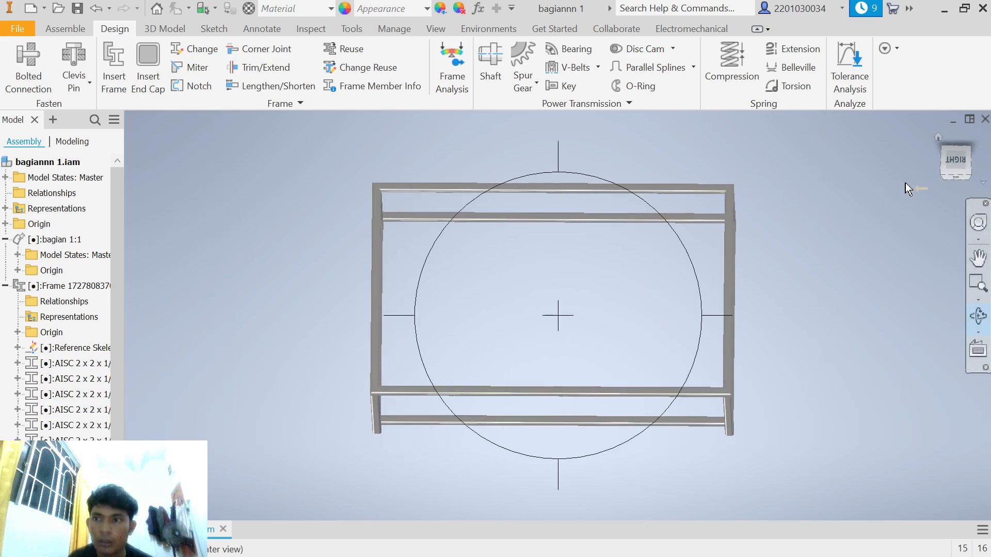
Create an in-place component named bagian 2 from the Standard.ipt template on the outer face of the upper rectangle.
left_click(952, 162)
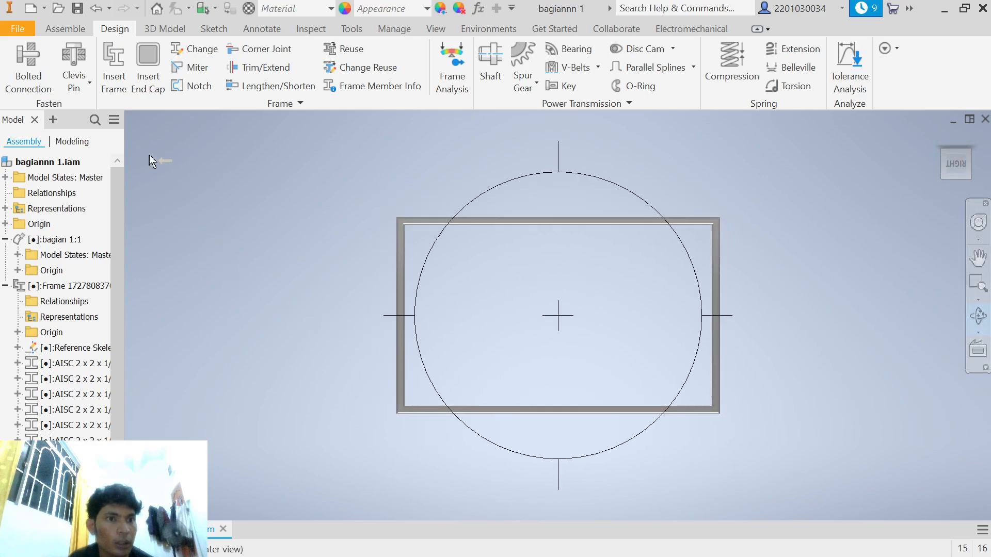
left_click(65, 28)
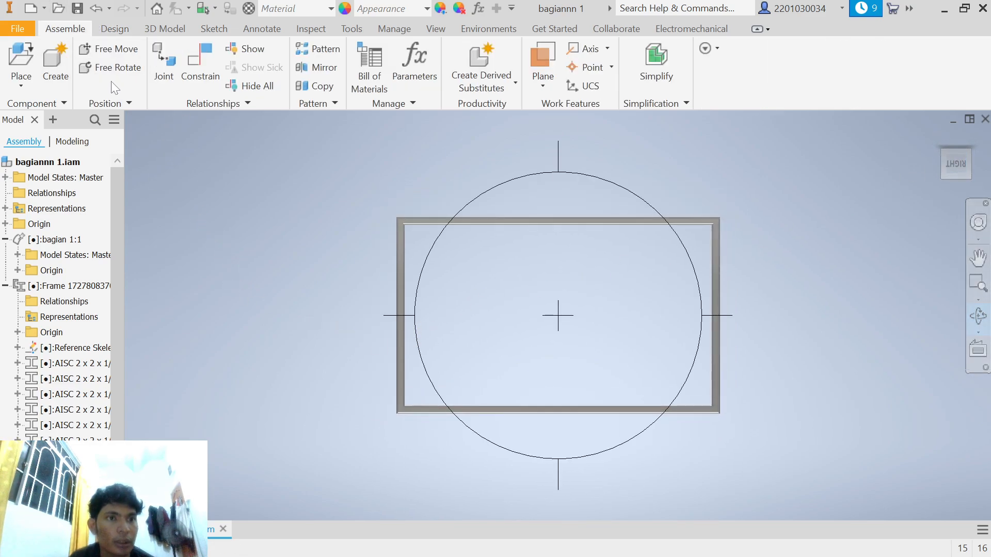
left_click(56, 66)
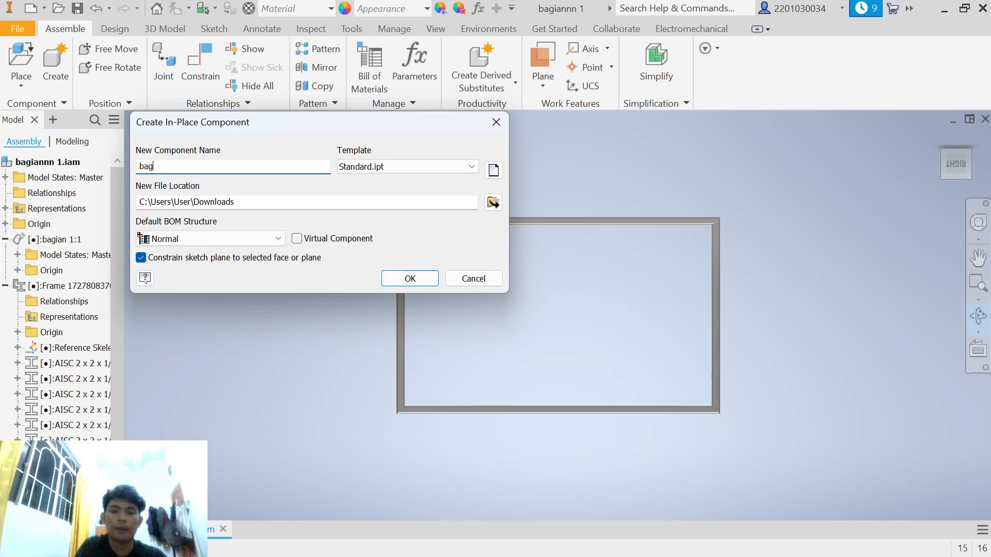
left_click(409, 279)
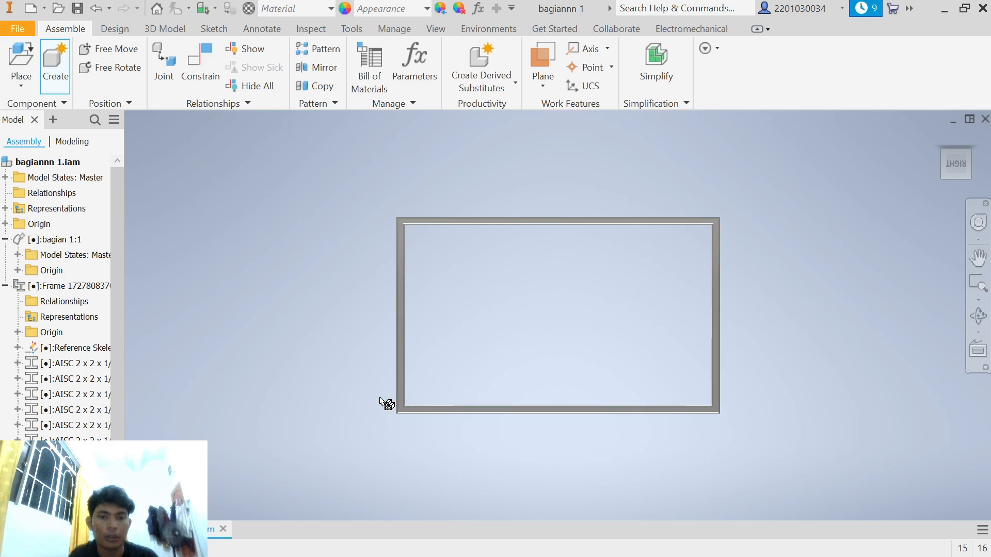
scroll(441, 435, "down", 2)
scroll(433, 428, "up", 6)
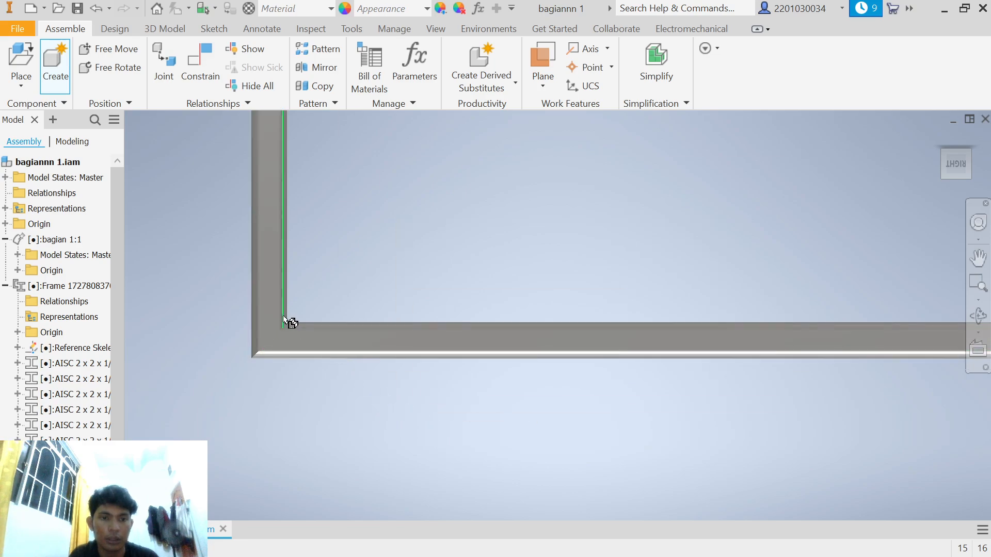
left_click(266, 299)
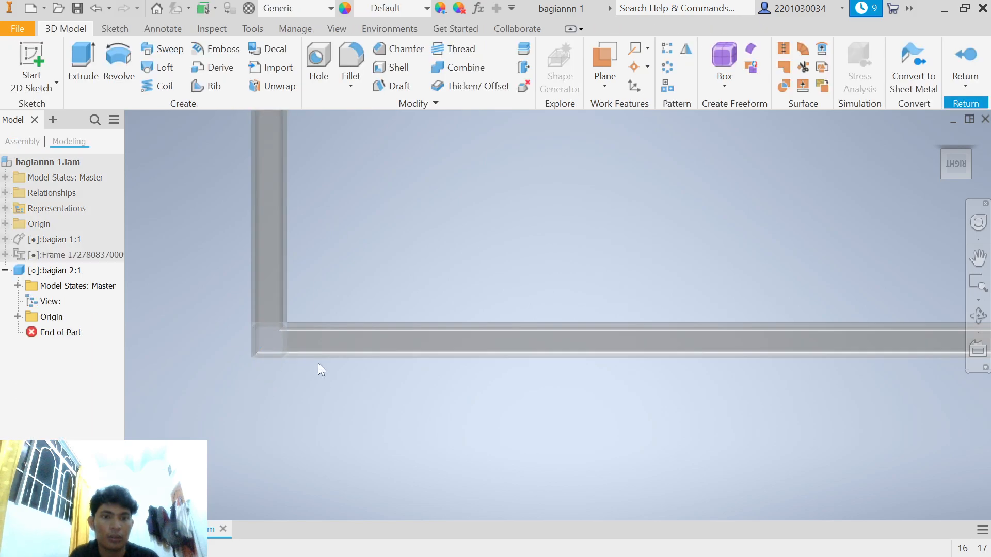
Start a 2D sketch in the new part on the origin plane parallel to the frame's upper rectangle.
scroll(609, 343, "down", 5)
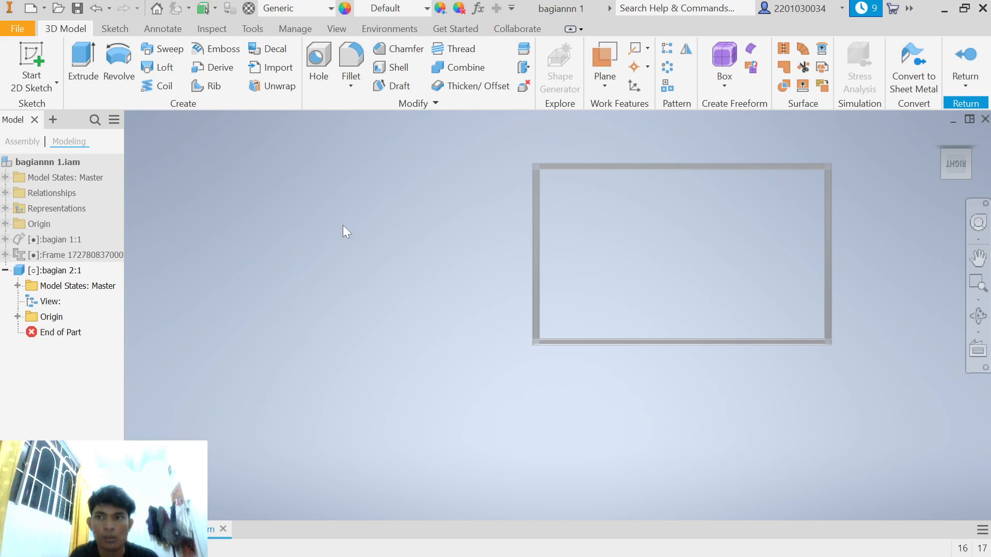
left_click(35, 64)
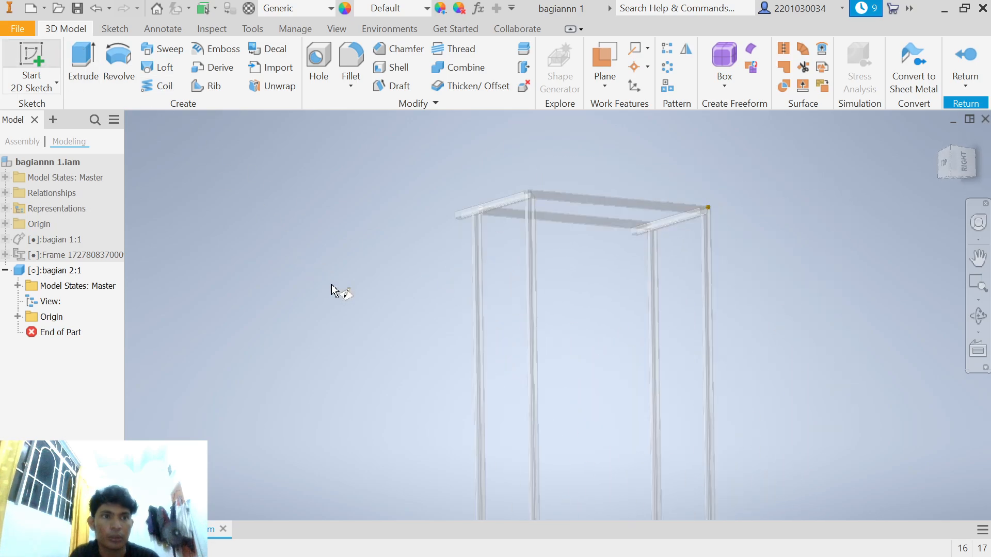
scroll(745, 440, "down", 4)
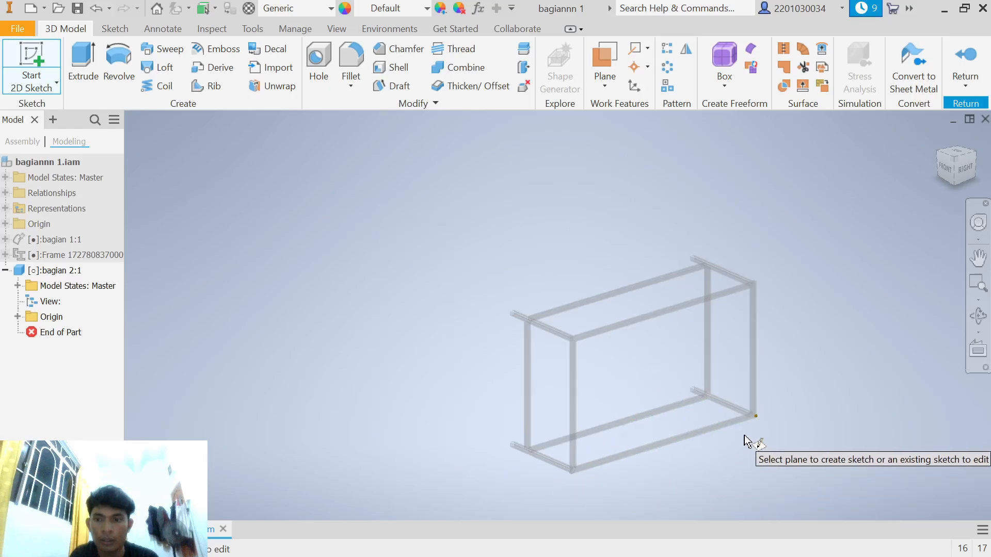
scroll(748, 433, "up", 6)
scroll(747, 417, "down", 3)
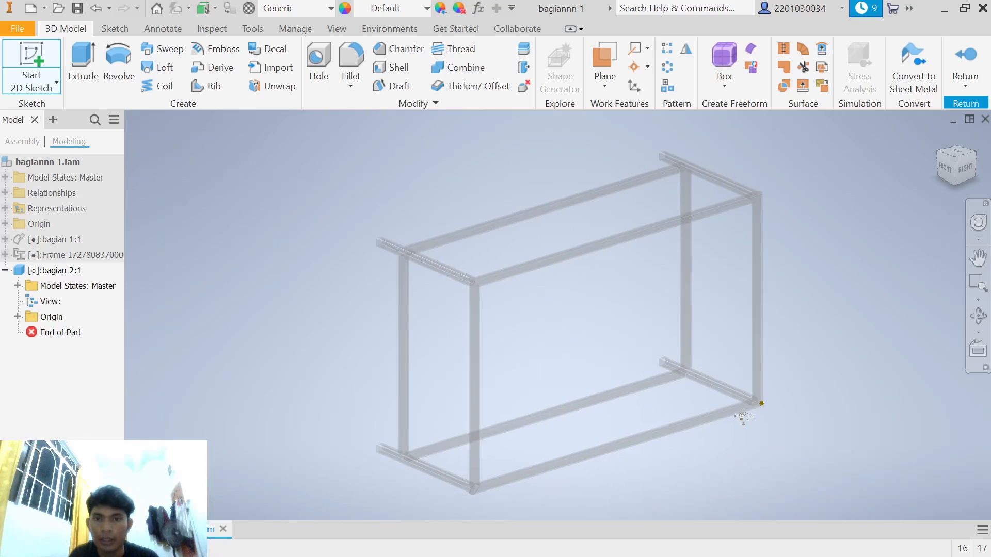
scroll(619, 413, "up", 6)
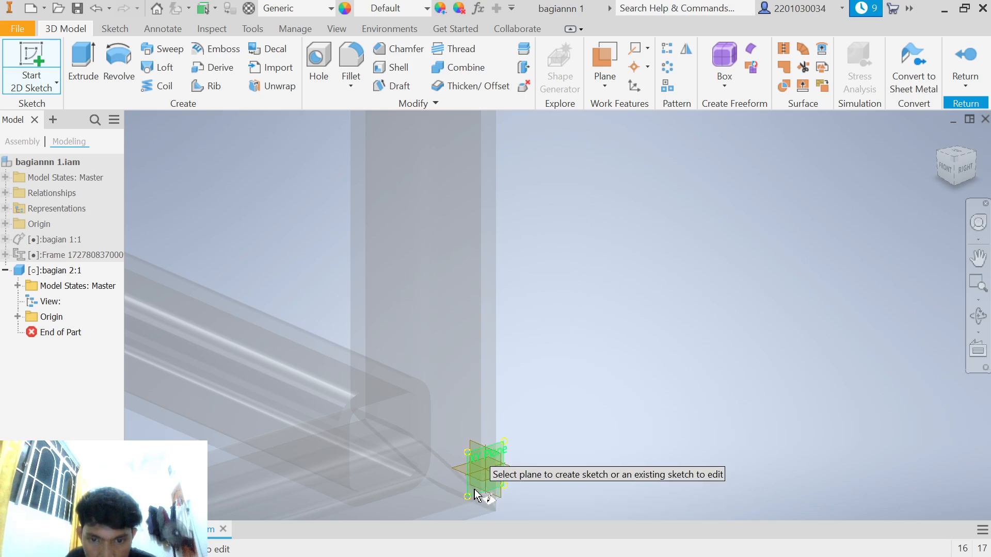
left_click(475, 495)
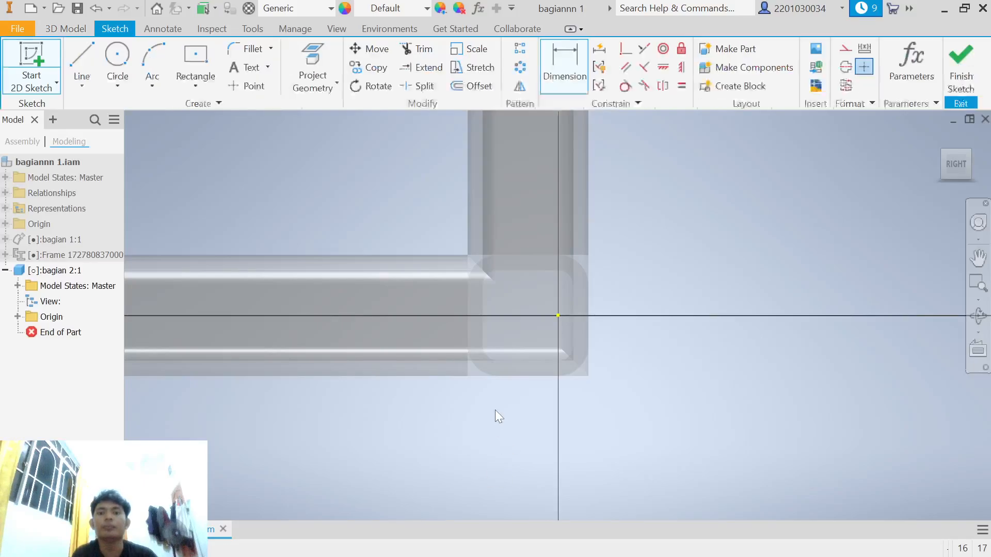
Project the outer edge of the frame's right-hand short rail into the sketch.
scroll(615, 409, "down", 6)
scroll(593, 407, "up", 3)
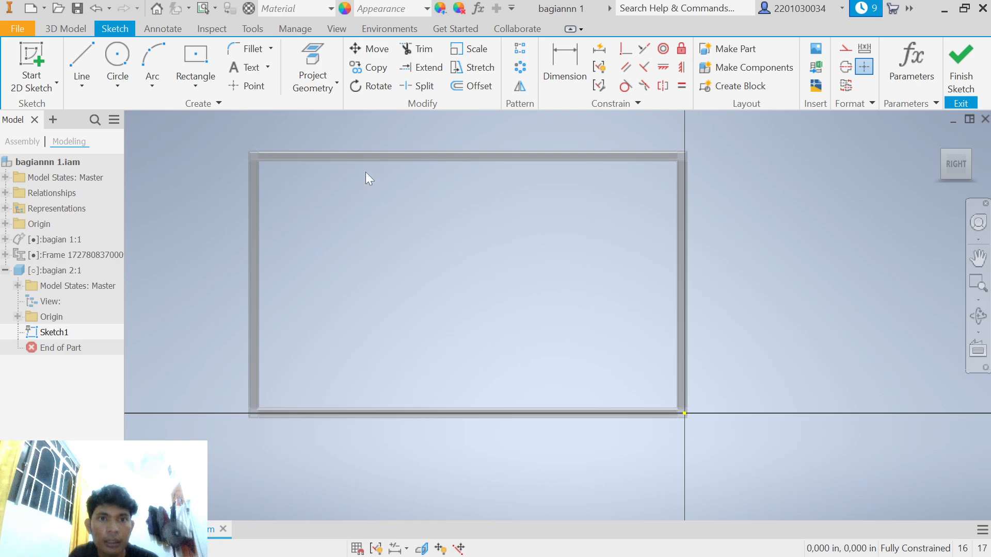
left_click(312, 72)
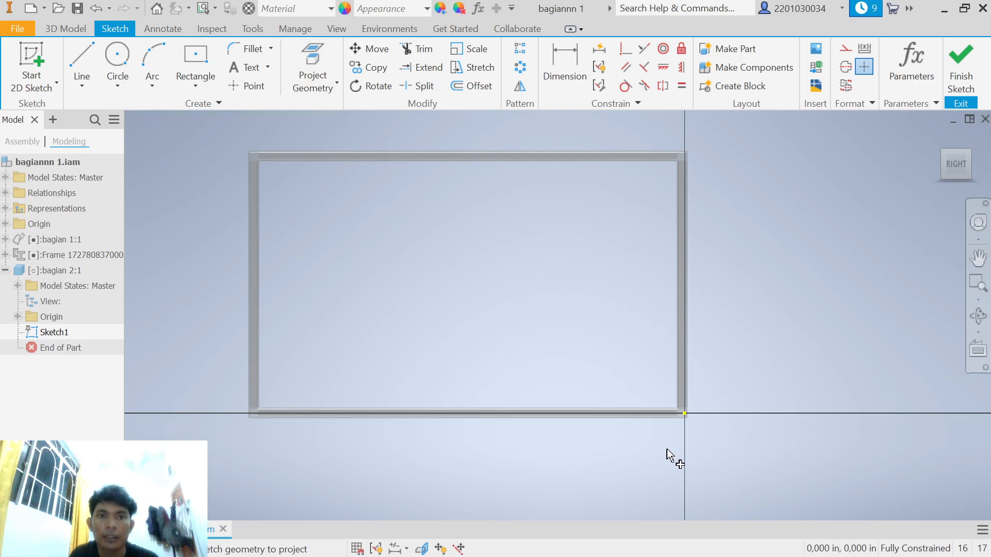
scroll(694, 391, "up", 5)
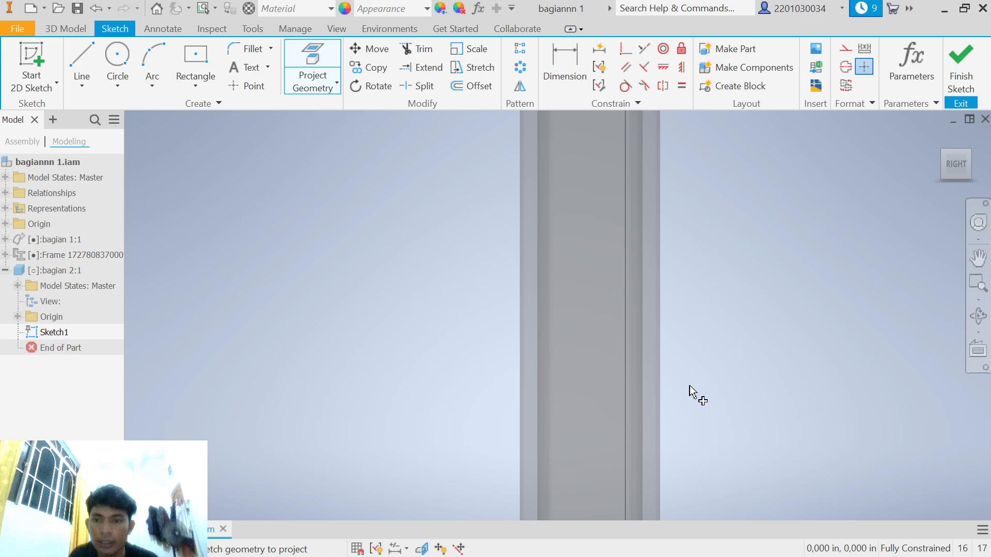
left_click(662, 388)
scroll(598, 402, "down", 3)
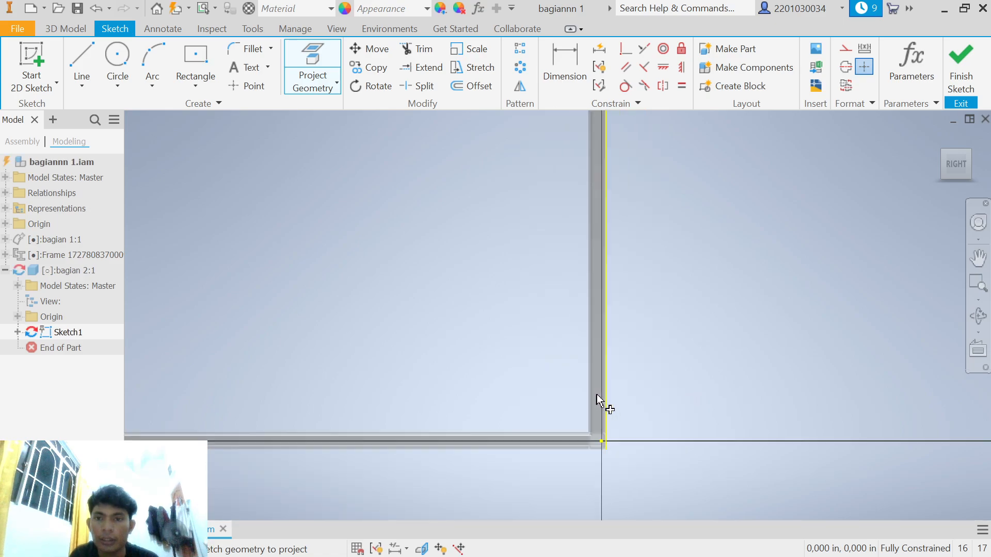
Project the outer edge of the frame's upper long rail into the sketch.
scroll(596, 394, "down", 3)
scroll(572, 434, "up", 2)
scroll(617, 364, "up", 5)
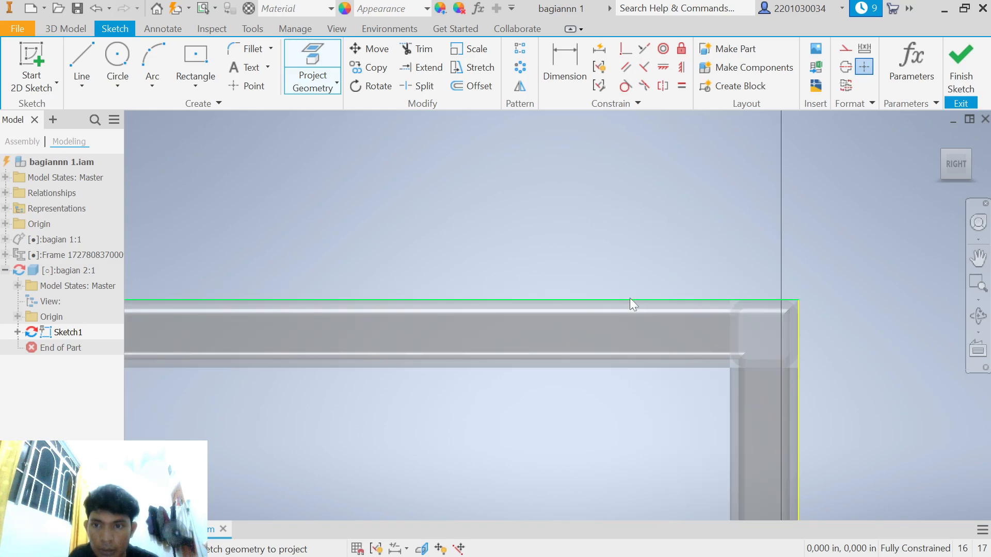
left_click(629, 299)
scroll(590, 305, "down", 5)
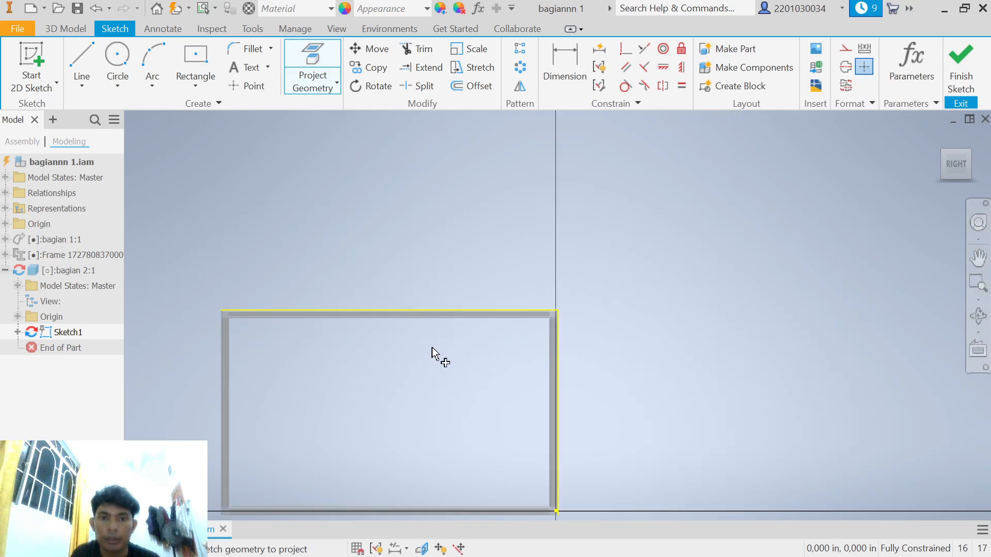
Project the outer edge of the frame's left-hand short rail into the sketch.
scroll(316, 354, "down", 2)
middle_click_drag(315, 354, 619, 308)
scroll(537, 338, "up", 5)
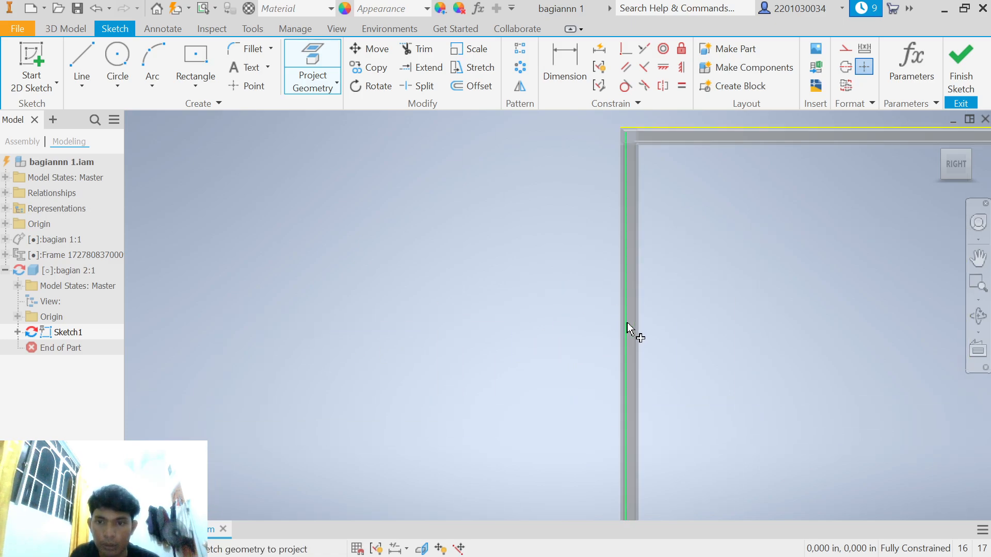
scroll(618, 330, "up", 3)
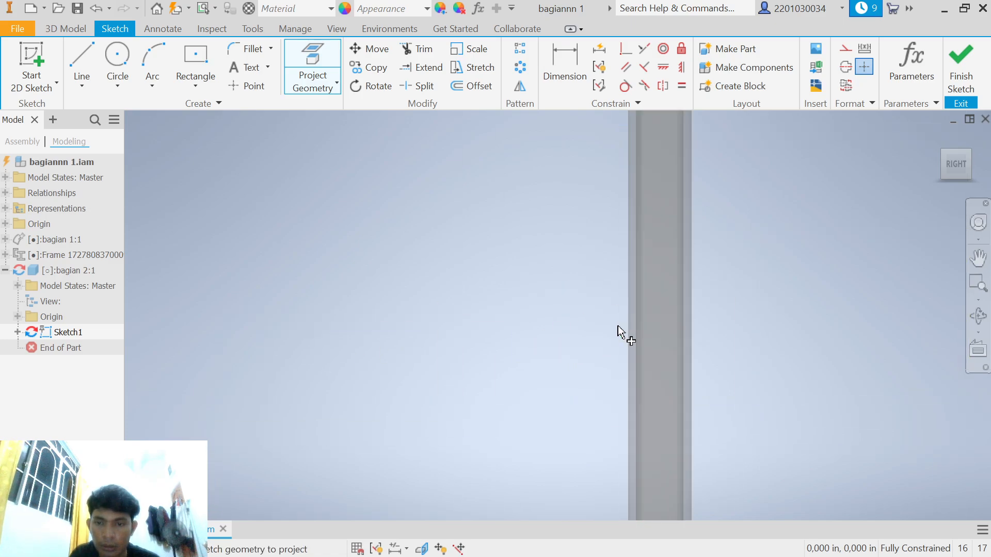
left_click(637, 331)
scroll(755, 390, "down", 5)
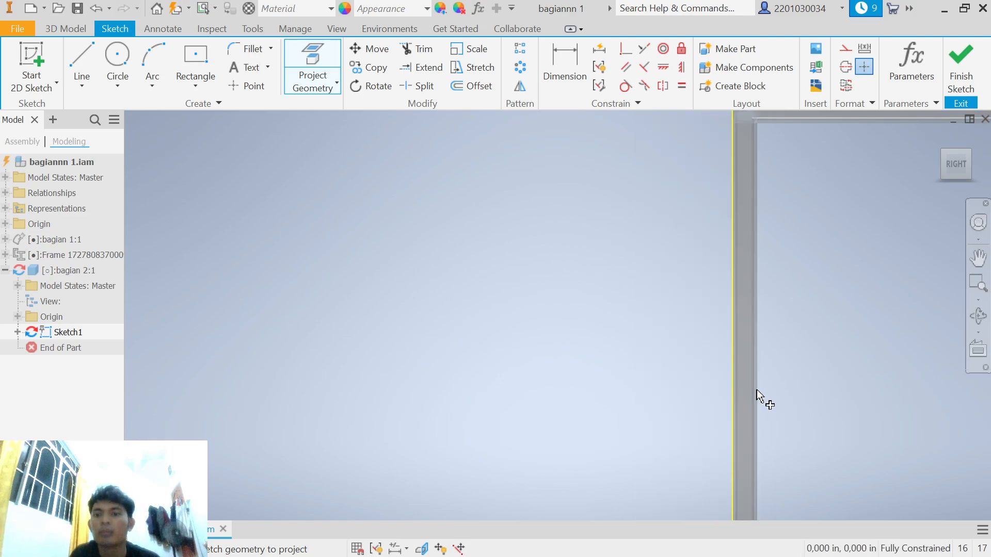
Project the outer edge of the frame's lower long rail to complete the rectangular outline, and end the projection.
mouse_move(779, 397)
middle_mouse_down()
mouse_move(535, 301)
mouse_move(381, 258)
middle_mouse_up()
scroll(576, 304, "up", 3)
scroll(578, 307, "down", 4)
scroll(592, 338, "down", 4)
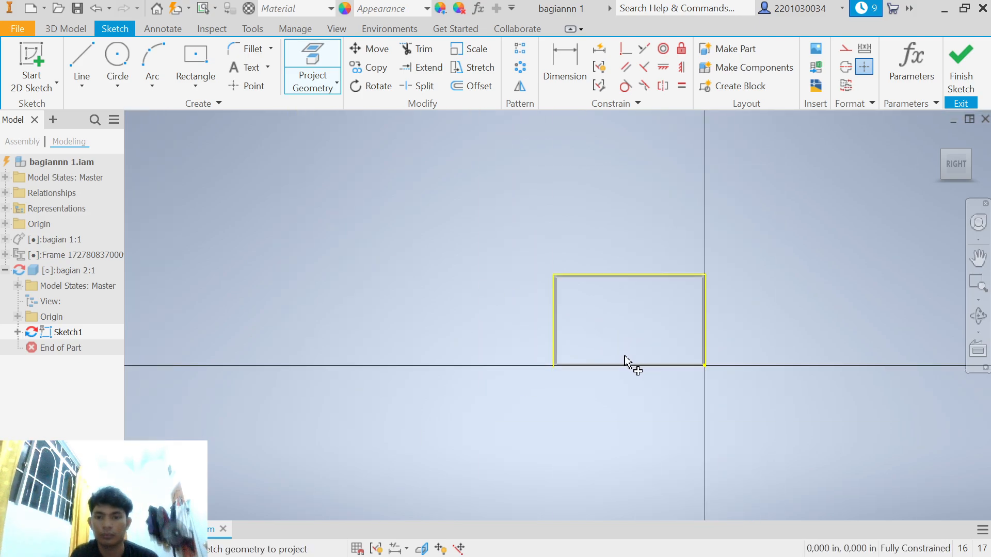
scroll(628, 362, "up", 4)
scroll(639, 405, "up", 2)
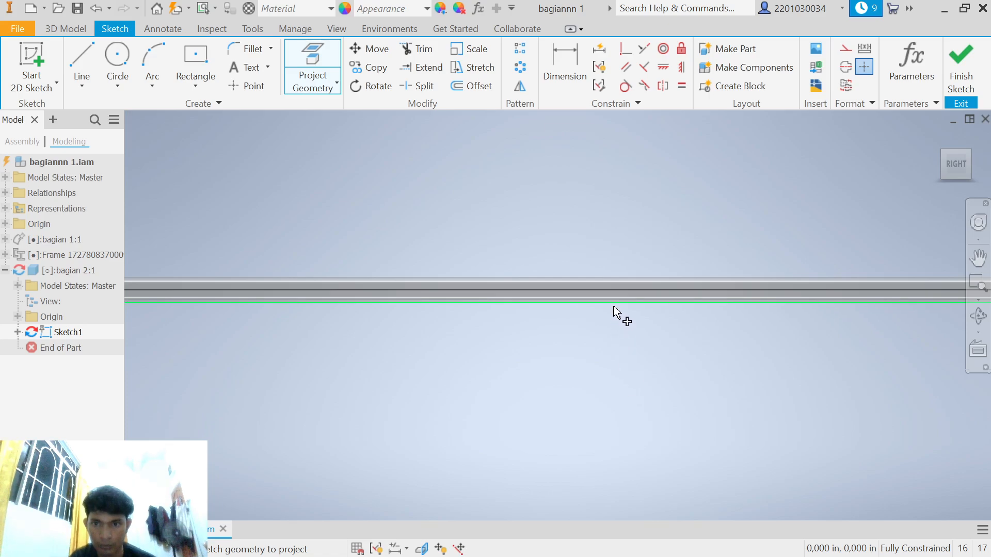
scroll(613, 305, "up", 3)
left_click(604, 285)
scroll(629, 358, "down", 4)
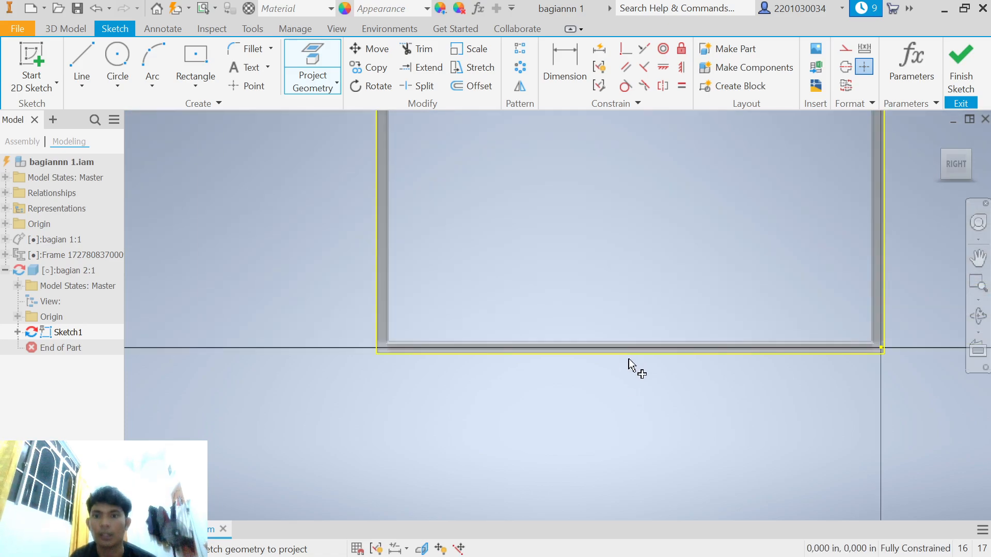
scroll(629, 358, "down", 4)
scroll(636, 363, "up", 2)
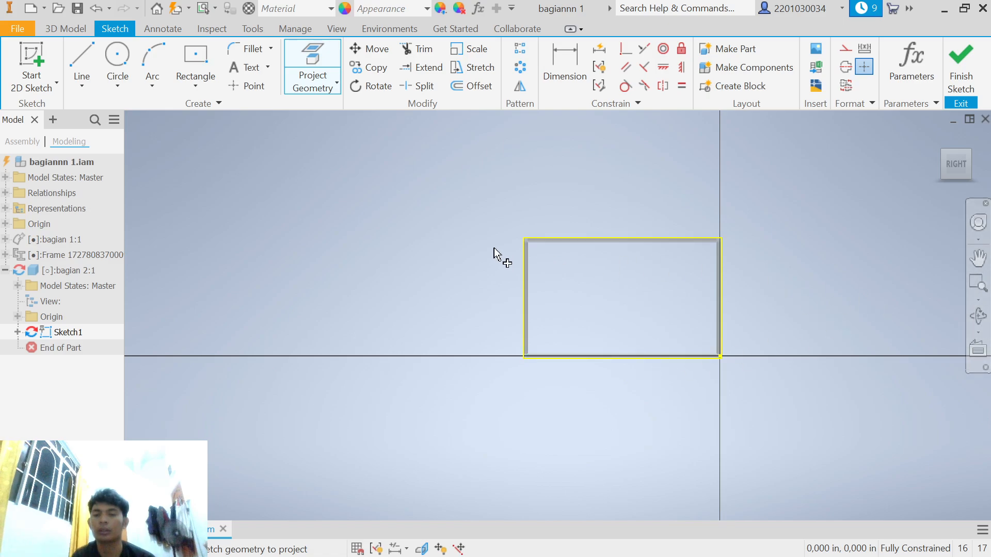
right_click(455, 232)
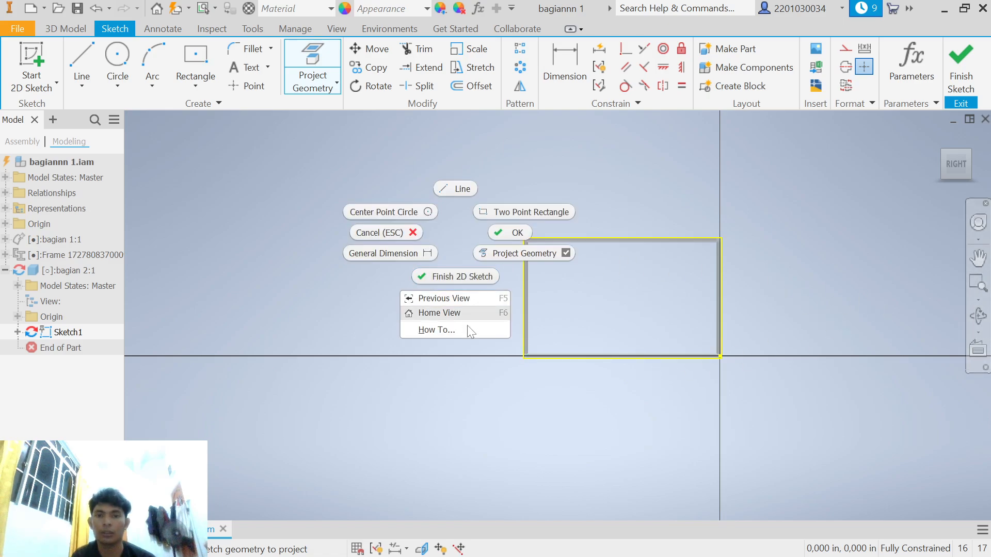
left_click(511, 235)
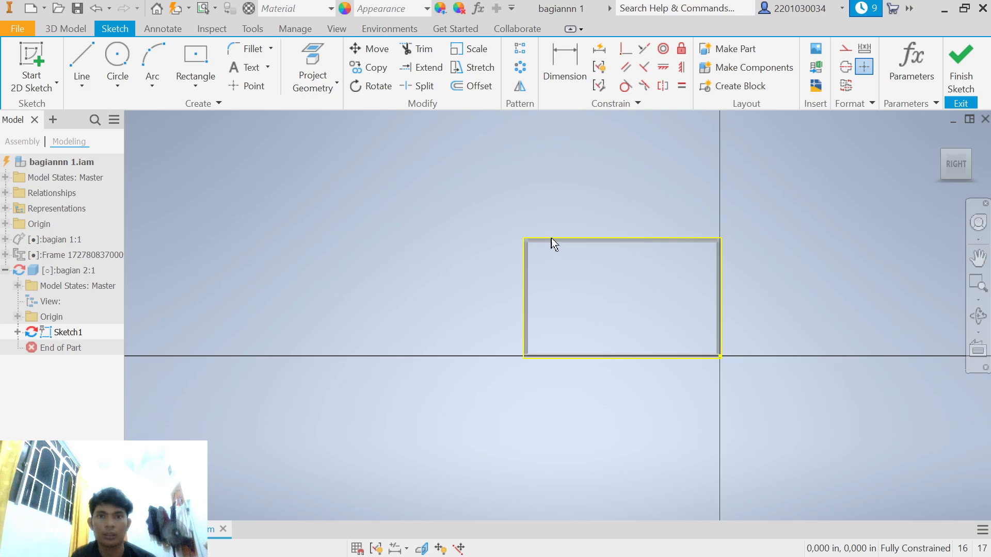
Offset the projected upper edge outward, and start an outward offset of the connected right and lower edges.
left_click(466, 89)
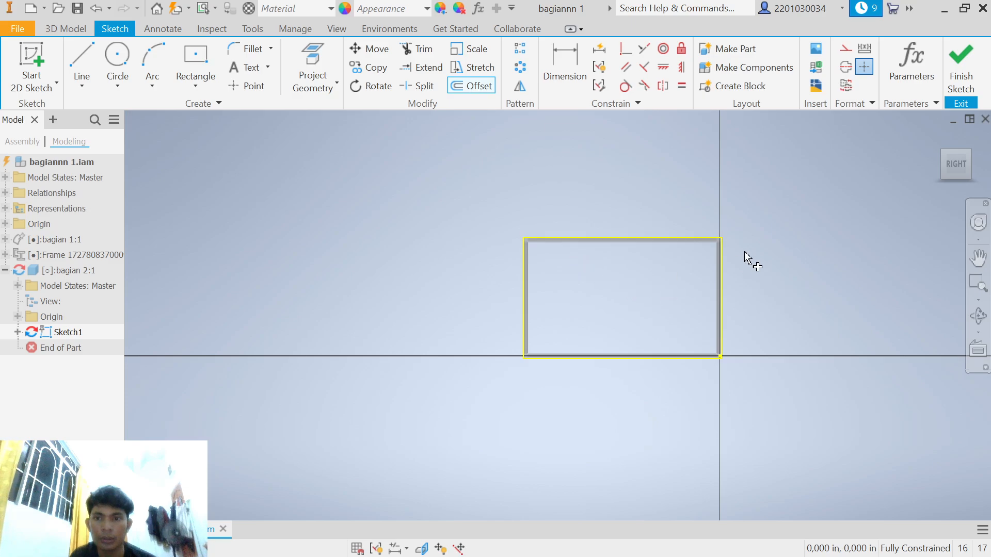
left_click(653, 236)
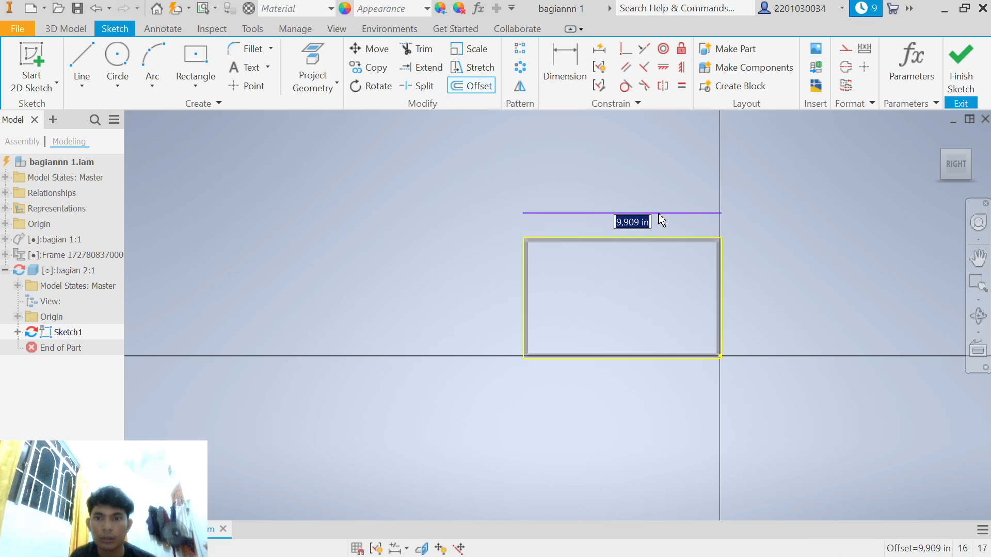
left_click(658, 217)
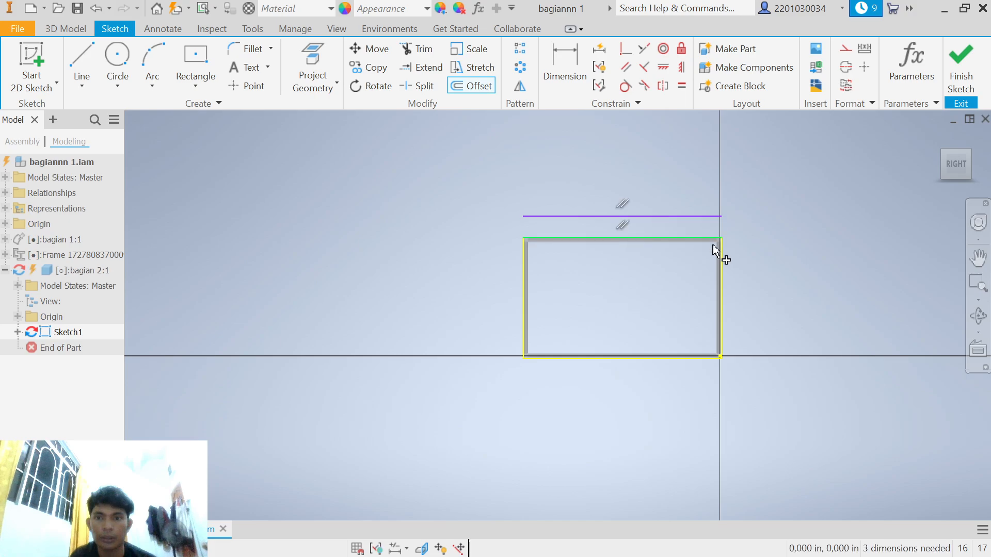
left_click(721, 257)
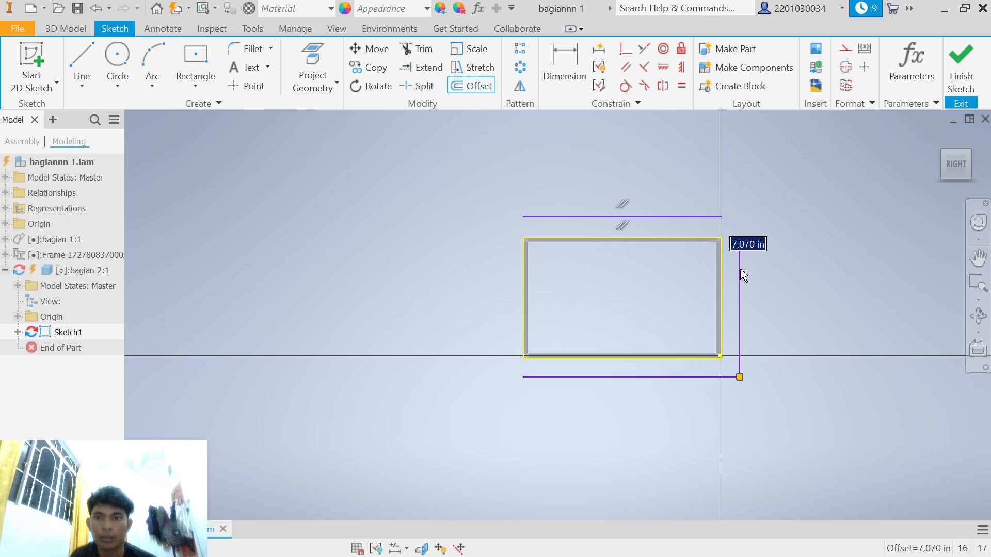
Offset the frame's right, bottom and left edges outward to finish the lines around the rectangle.
left_click(746, 269)
left_click(523, 281)
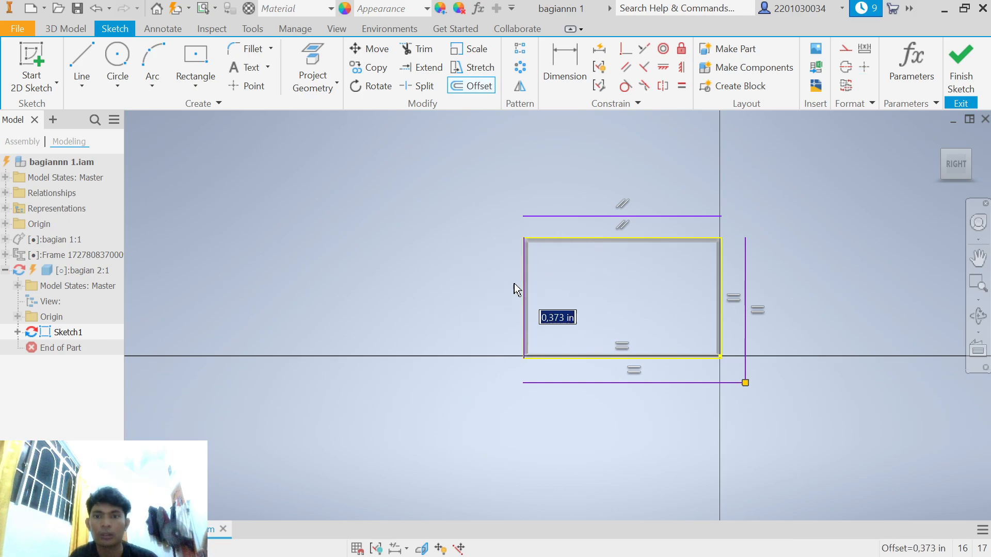
left_click(501, 292)
key("Escape")
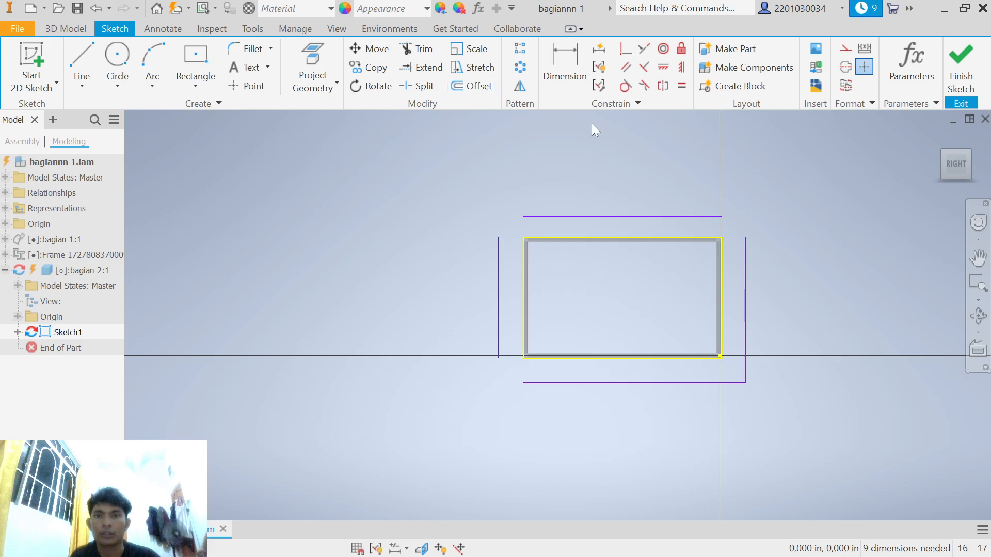
Dimension the vertical offset line on the frame's left side to a length of 150 in.
left_click(565, 72)
left_click(498, 290)
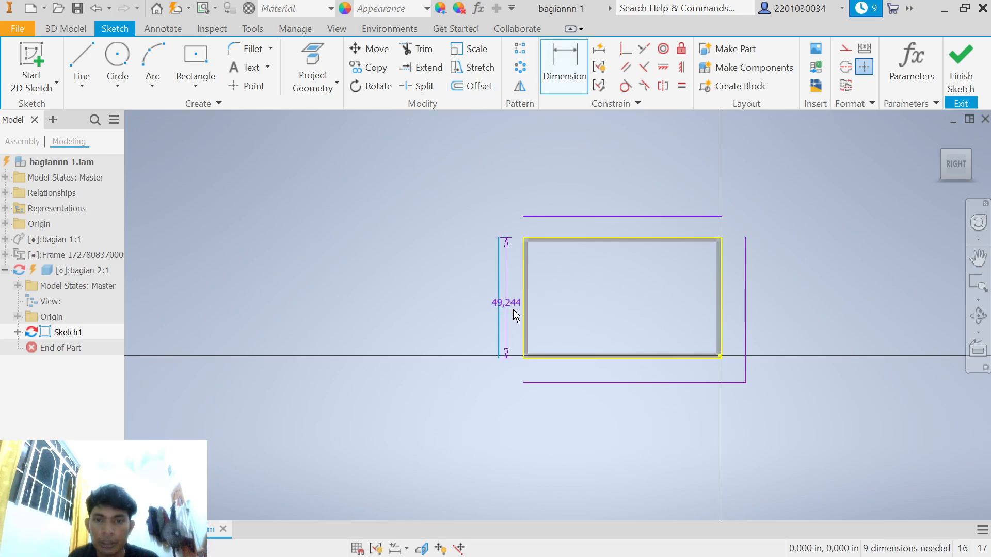
left_click(491, 309)
type("150")
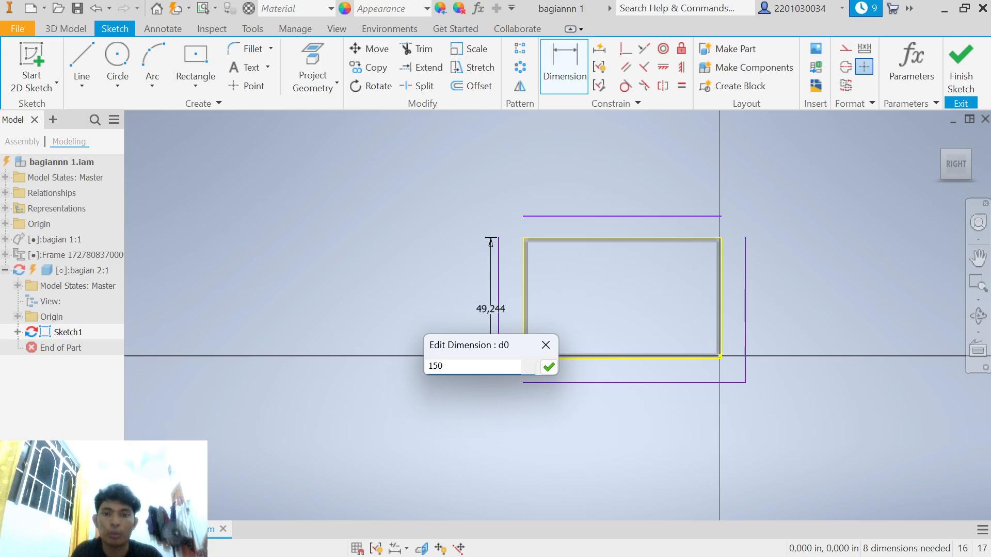
key("Return")
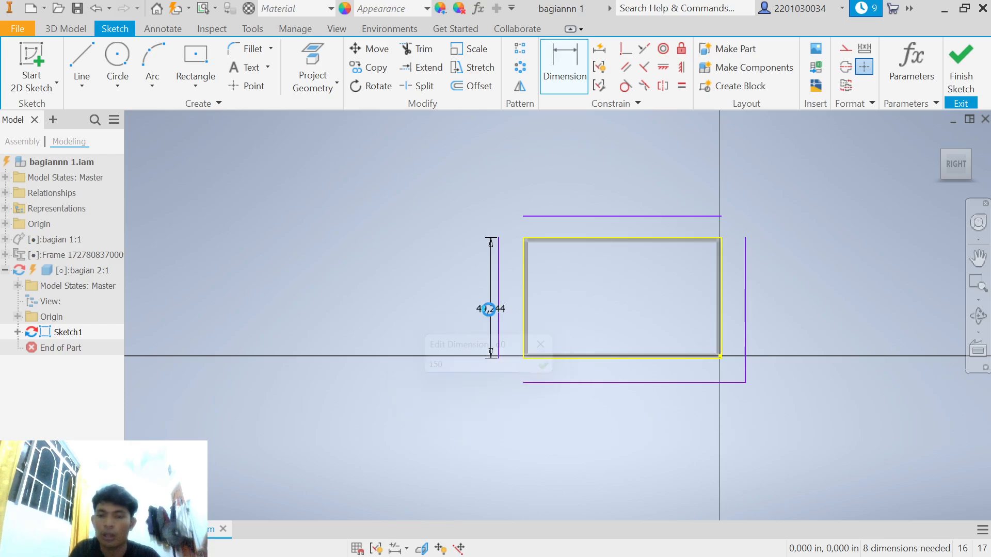
Dimension the horizontal offset line above the frame to a length of 150 in.
left_click(575, 216)
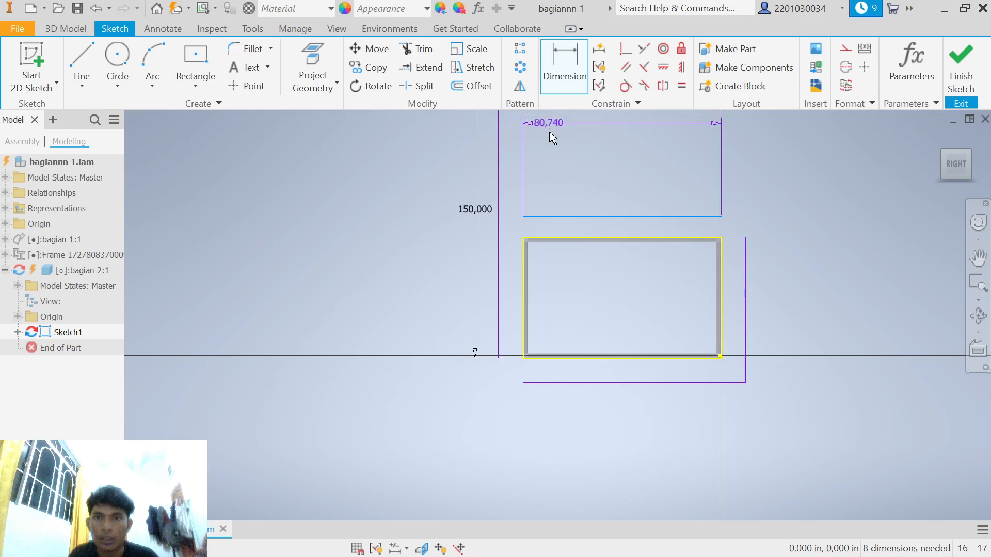
left_click(565, 202)
type("150")
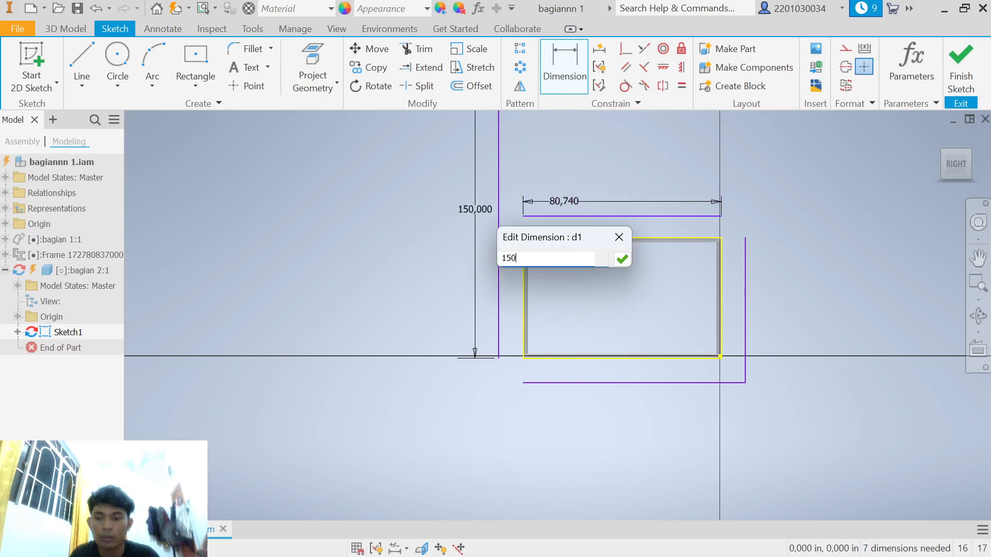
key("Return")
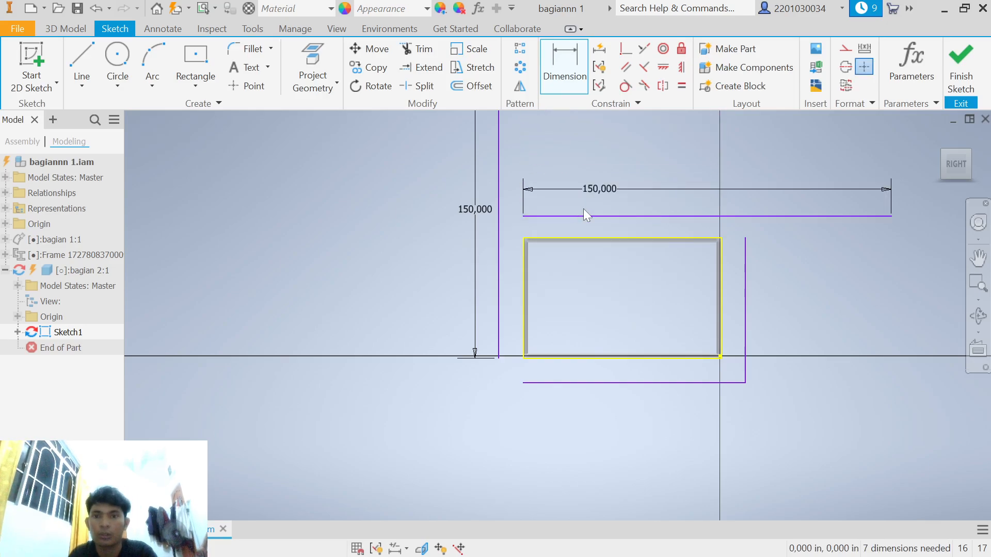
Dimension the vertical offset line on the frame's right side to a length of 150 in.
left_click(747, 284)
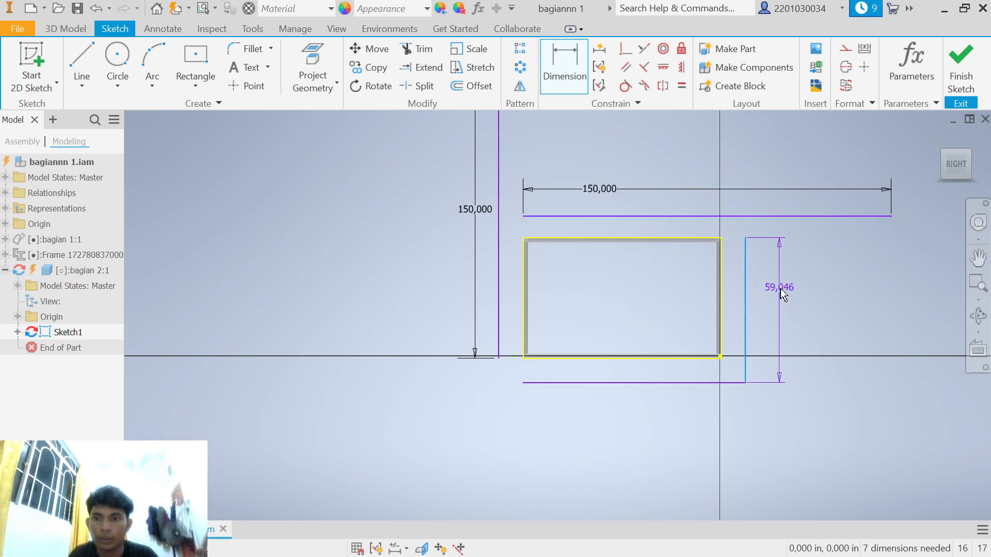
left_click(780, 289)
type("1")
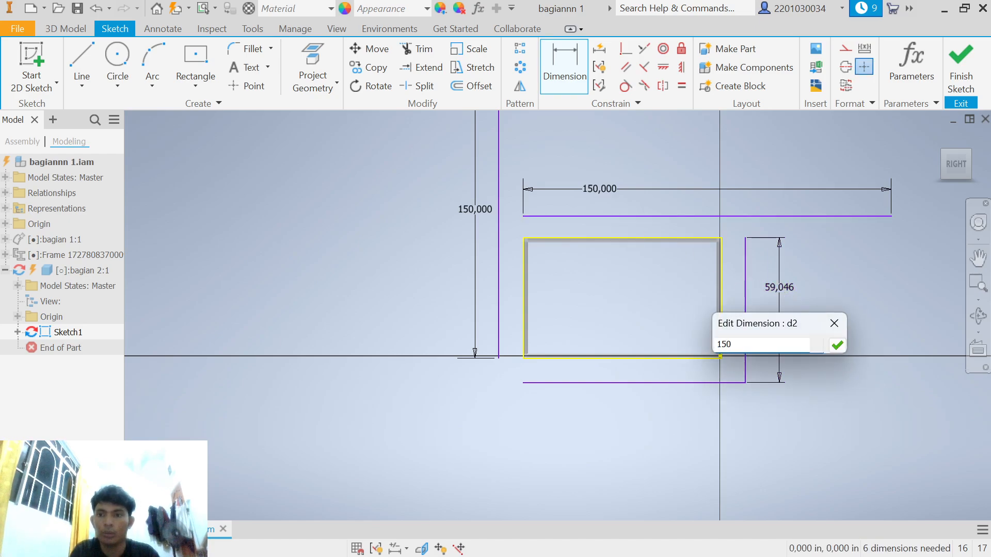
type("50")
key("Return")
Dimension the horizontal offset line below the frame to a length of 150 in.
left_click(675, 383)
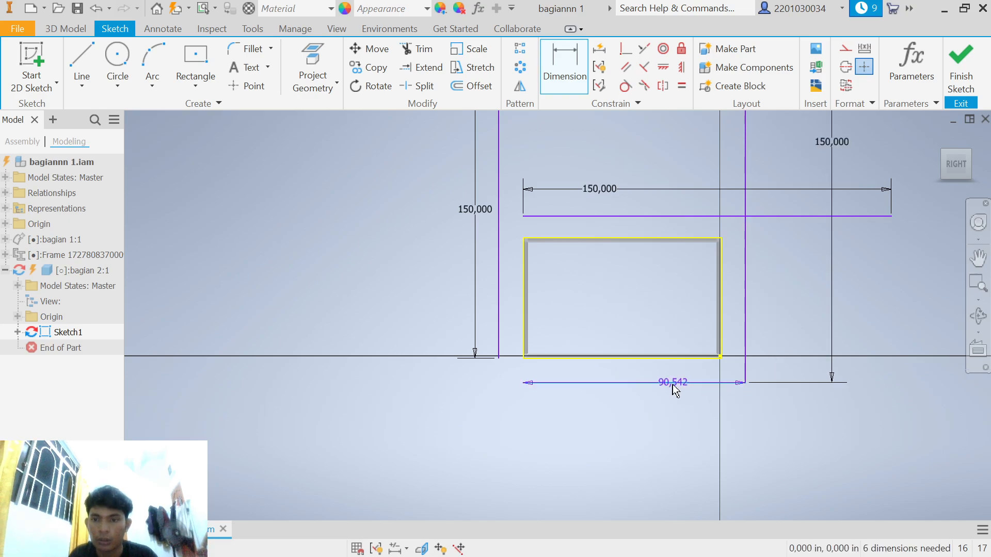
left_click(646, 401)
type("15")
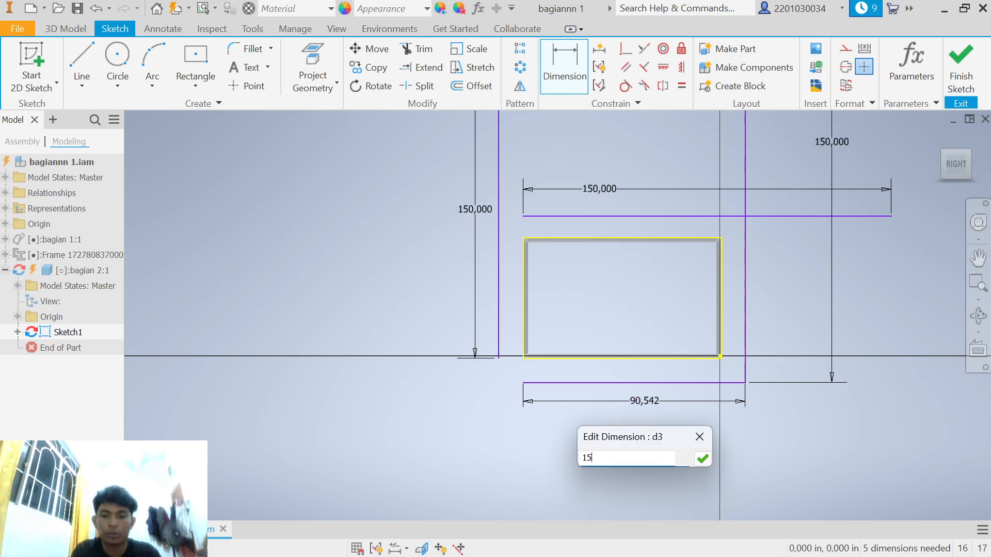
type("0")
key("Return")
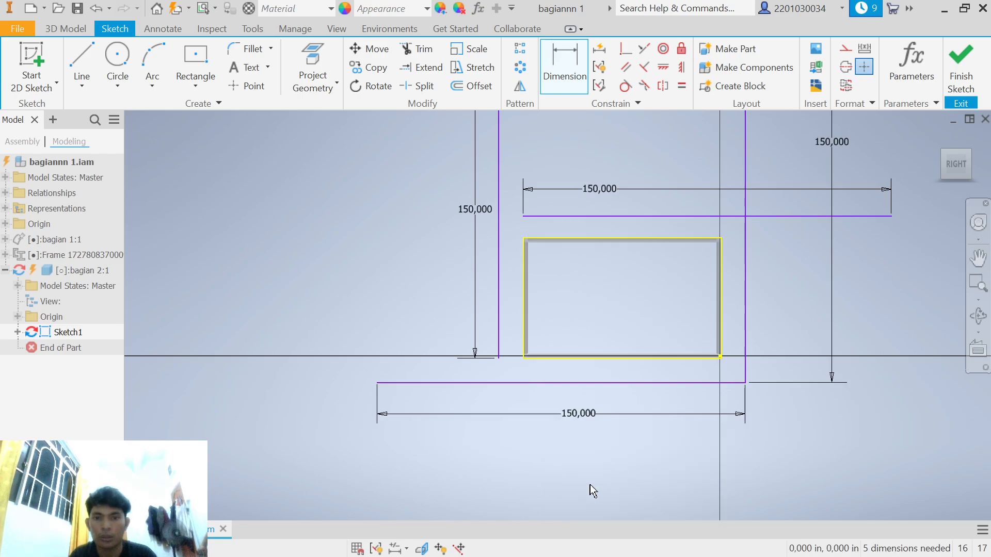
scroll(532, 436, "up", 3)
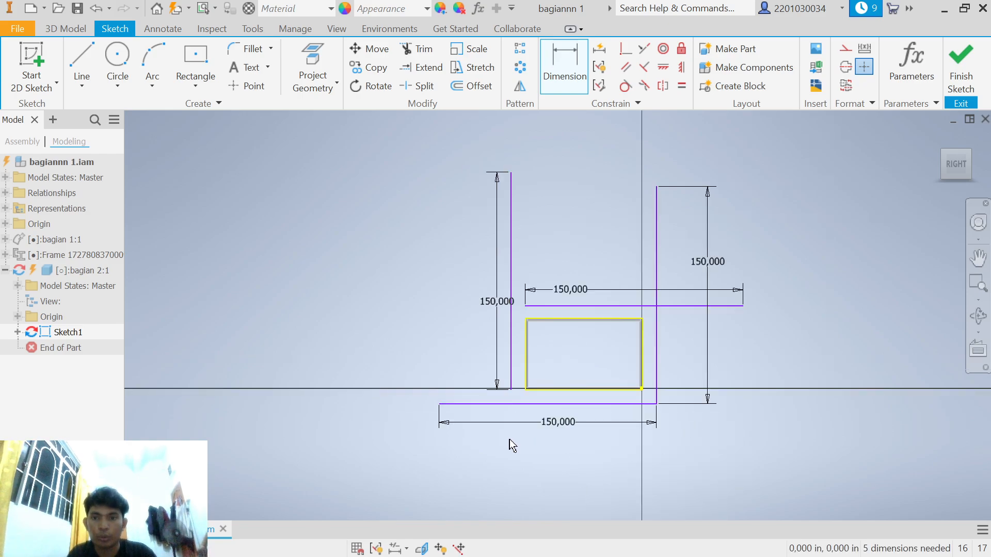
right_click(500, 423)
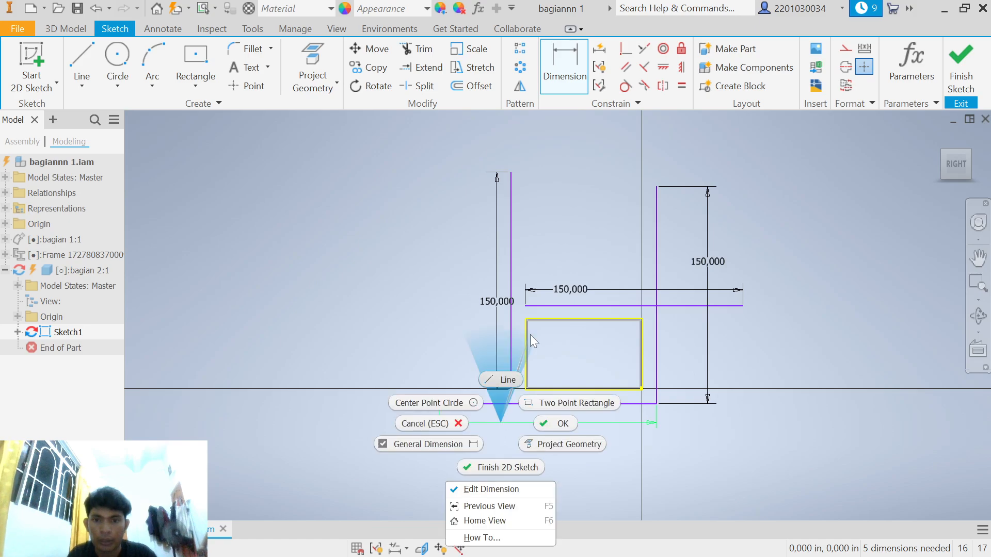
left_click(499, 424)
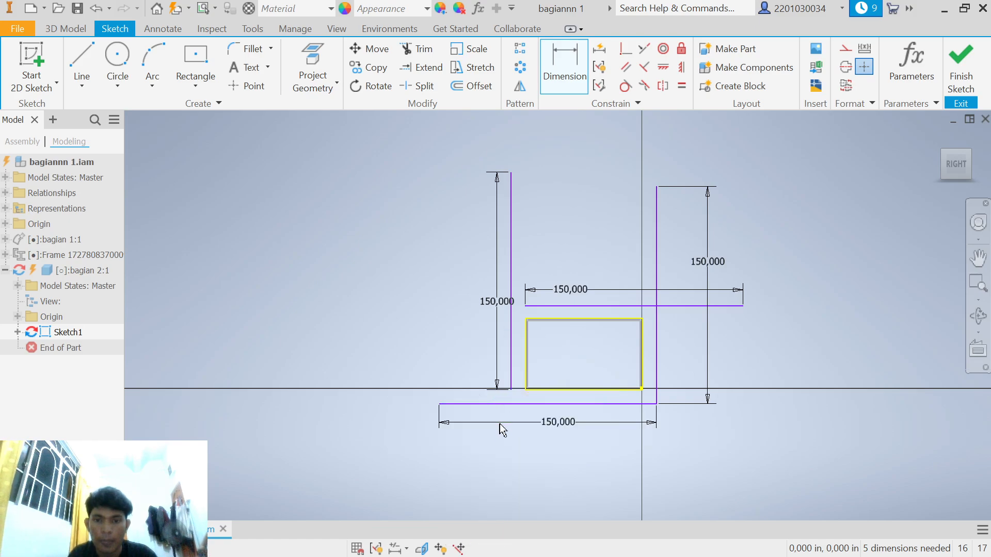
right_click(504, 423)
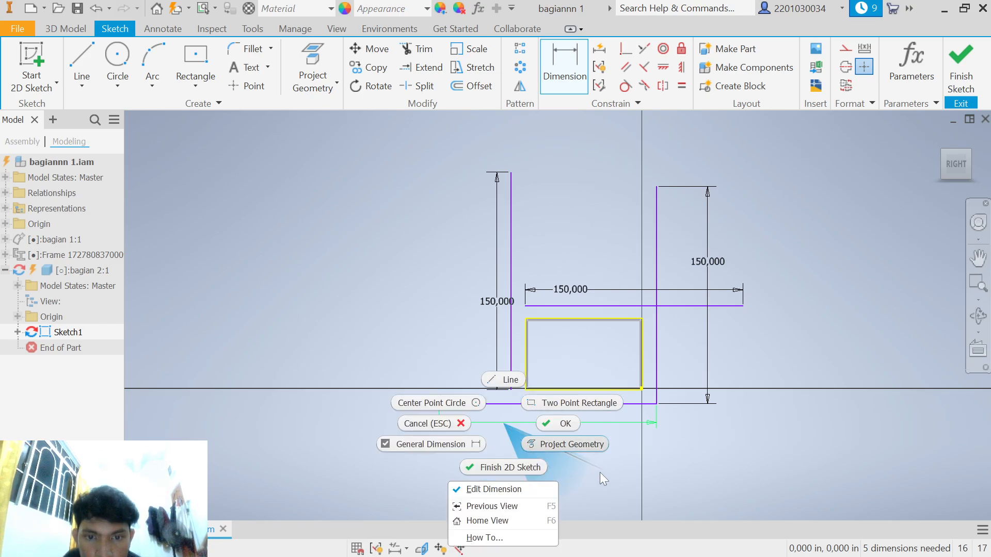
left_click(609, 489)
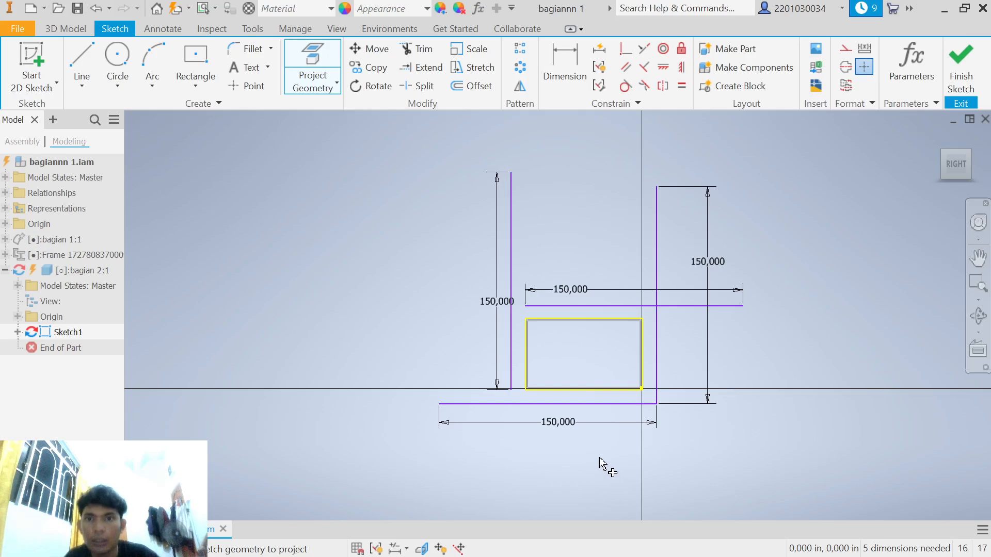
key("Escape")
Delete the four 150 in length dimensions from the offset lines around the frame.
right_click(506, 423)
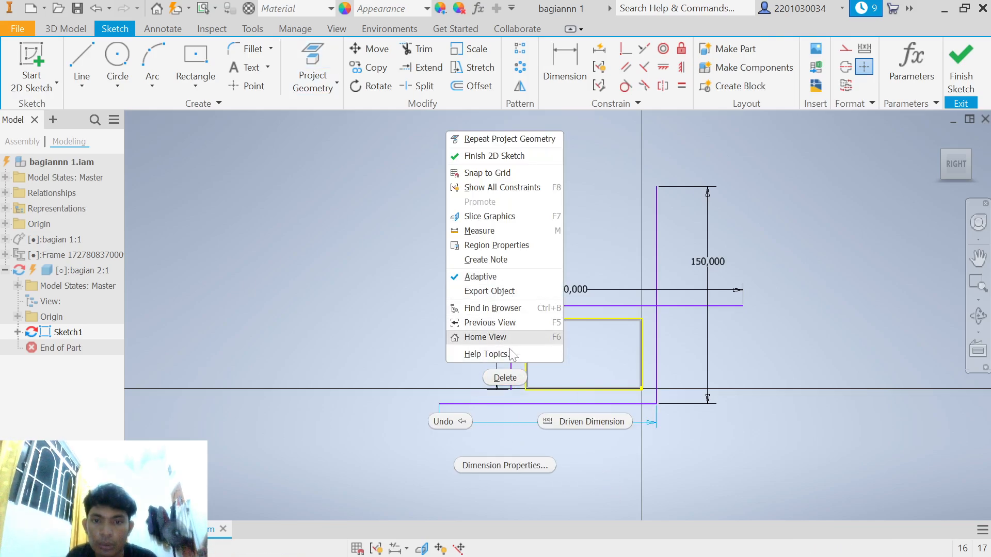
key("Escape")
right_click(497, 354)
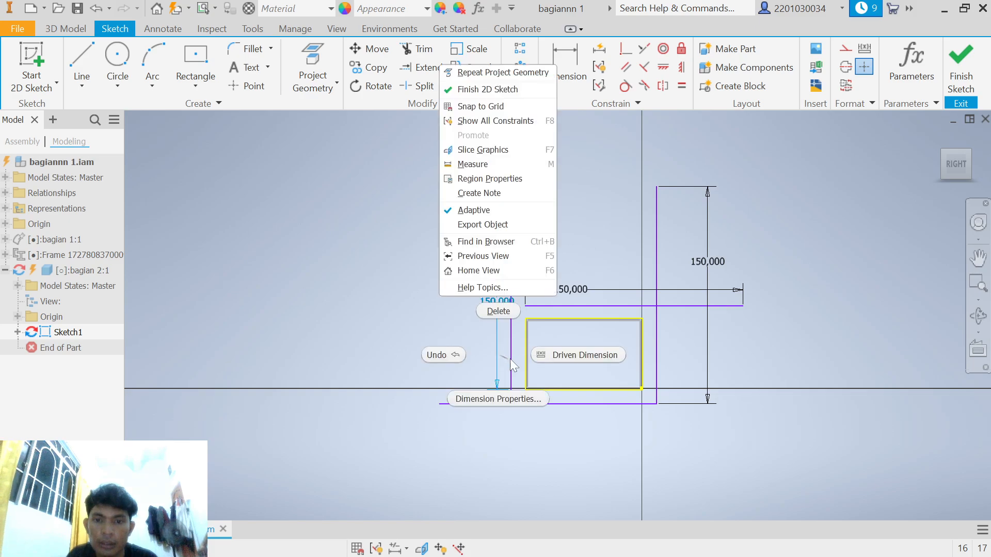
left_click(498, 311)
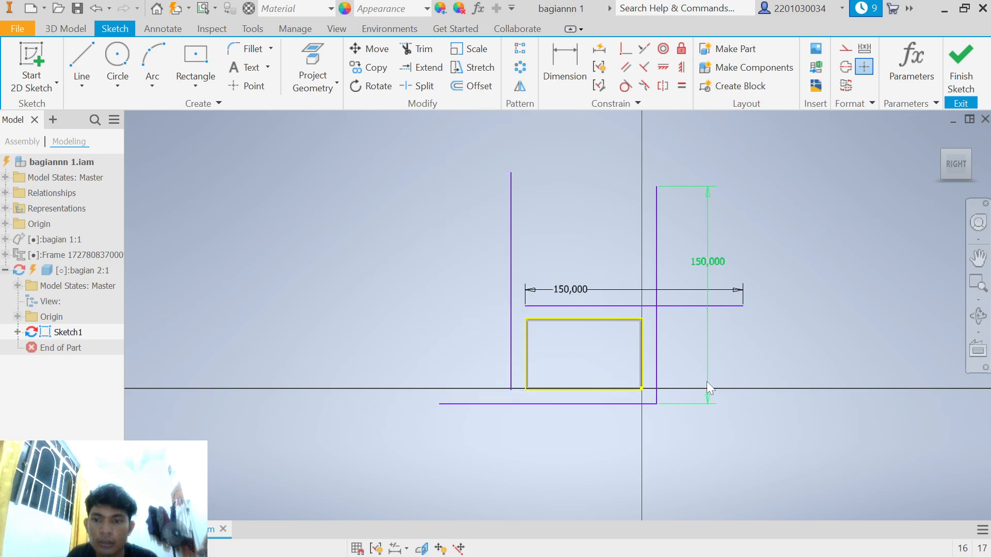
right_click(707, 386)
left_click(712, 339)
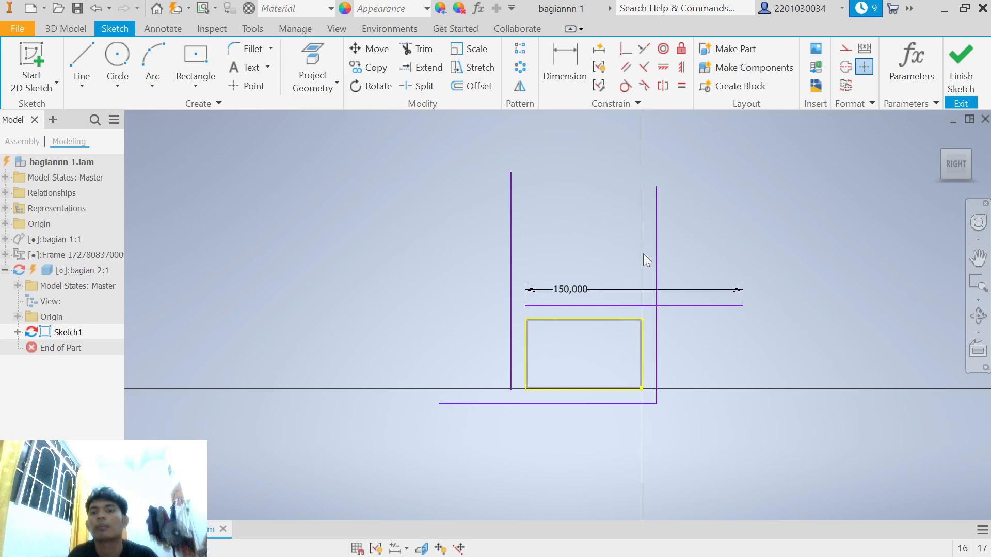
right_click(616, 288)
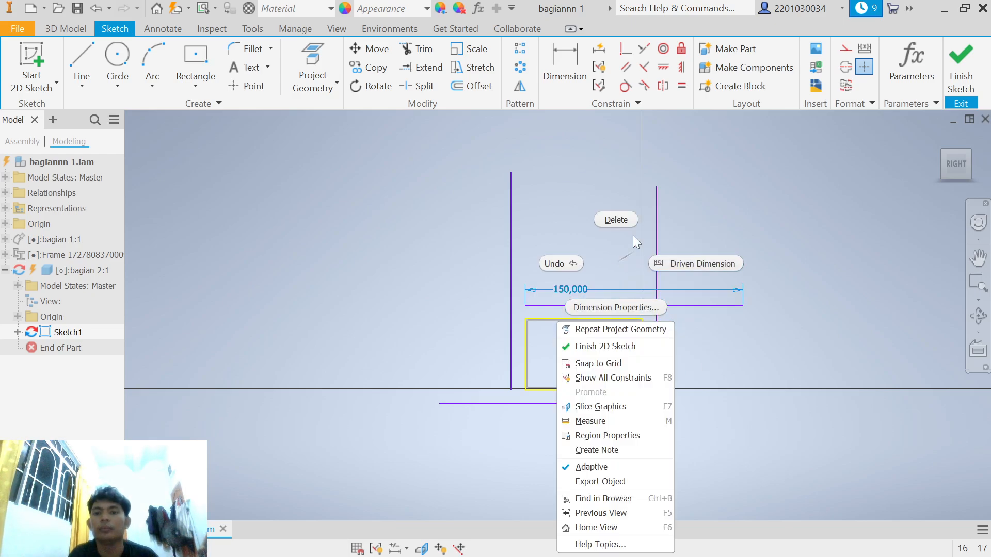
left_click(619, 220)
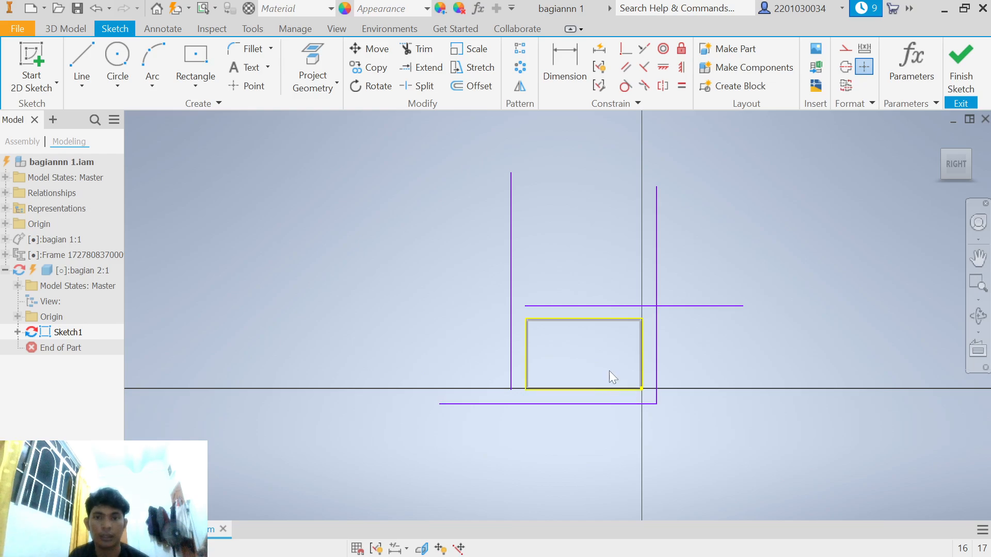
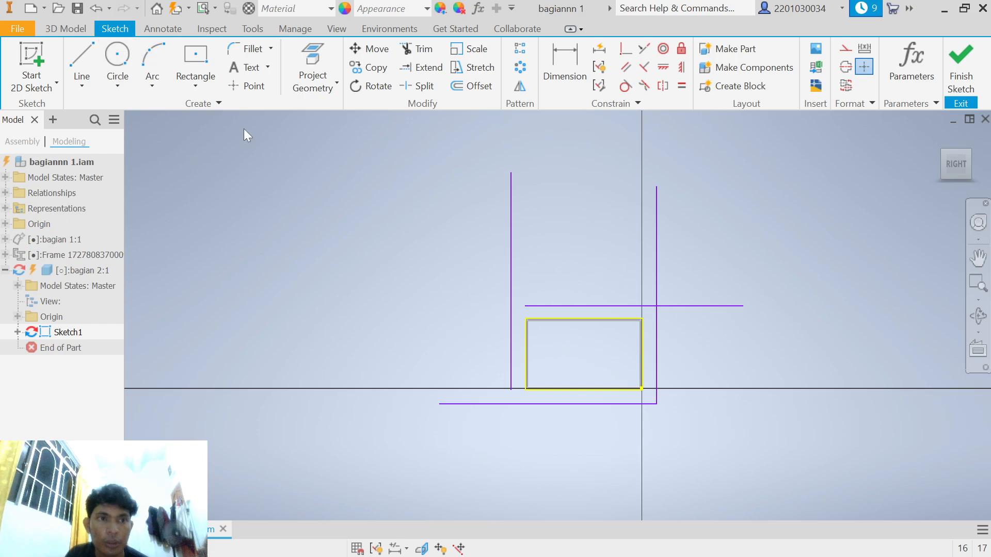
left_click(94, 60)
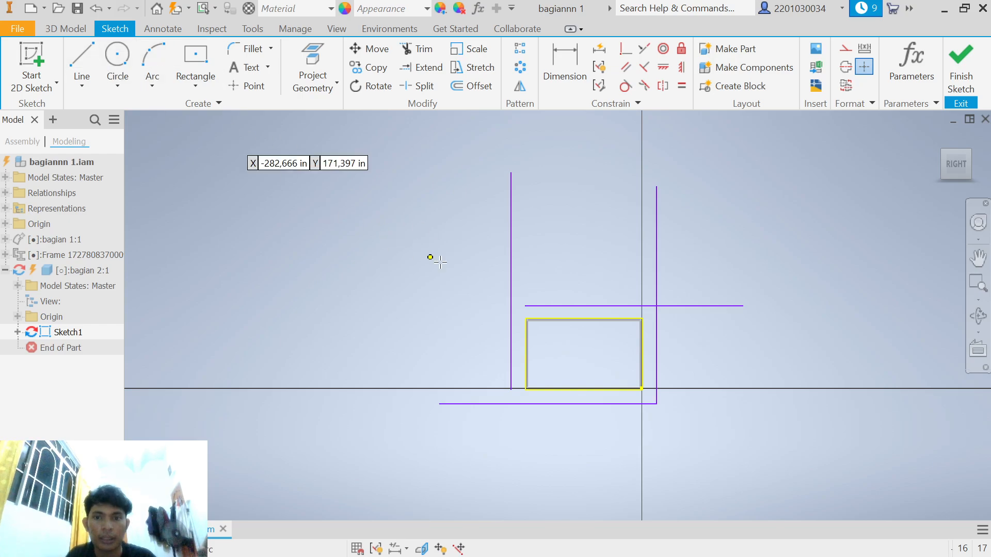
scroll(526, 316, "up", 1)
scroll(525, 327, "up", 2)
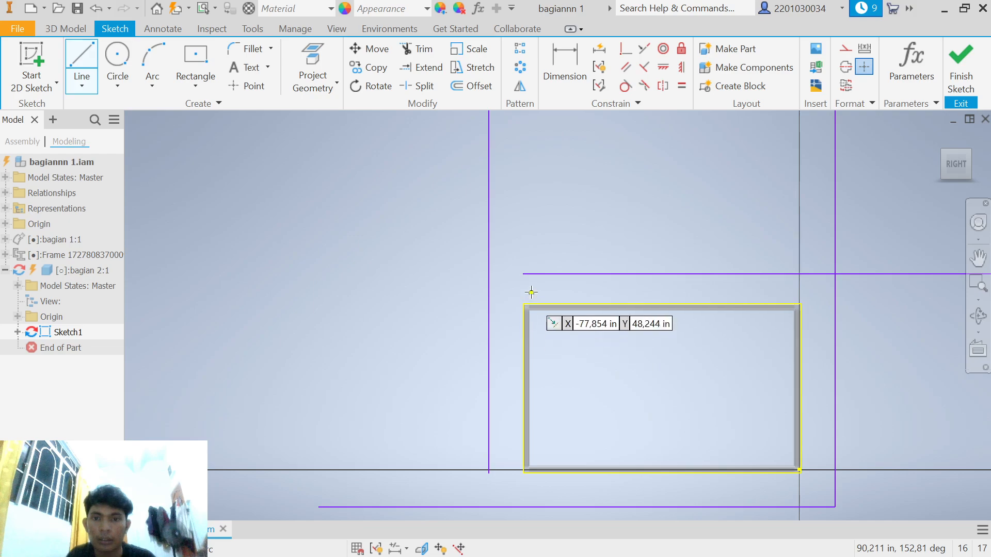
left_click(500, 273)
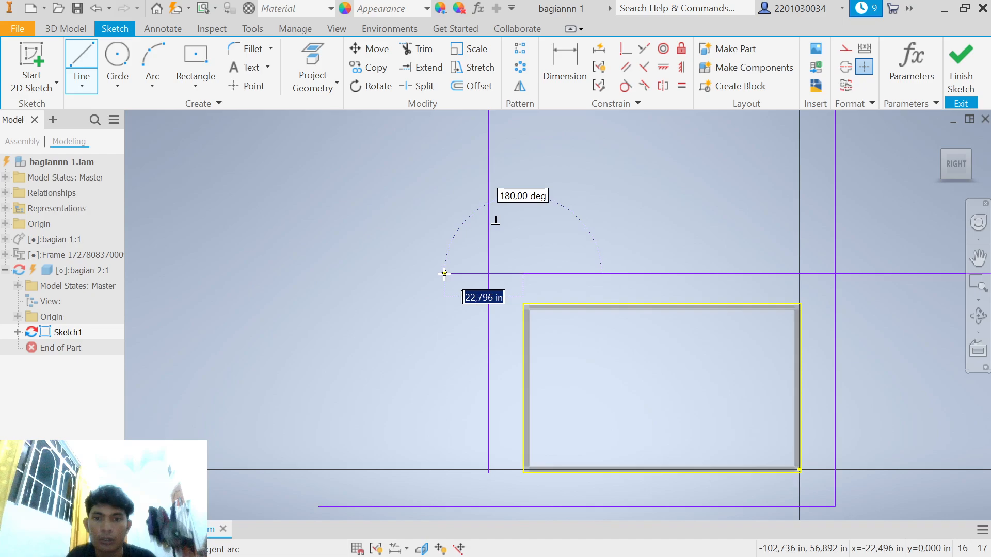
key("Escape")
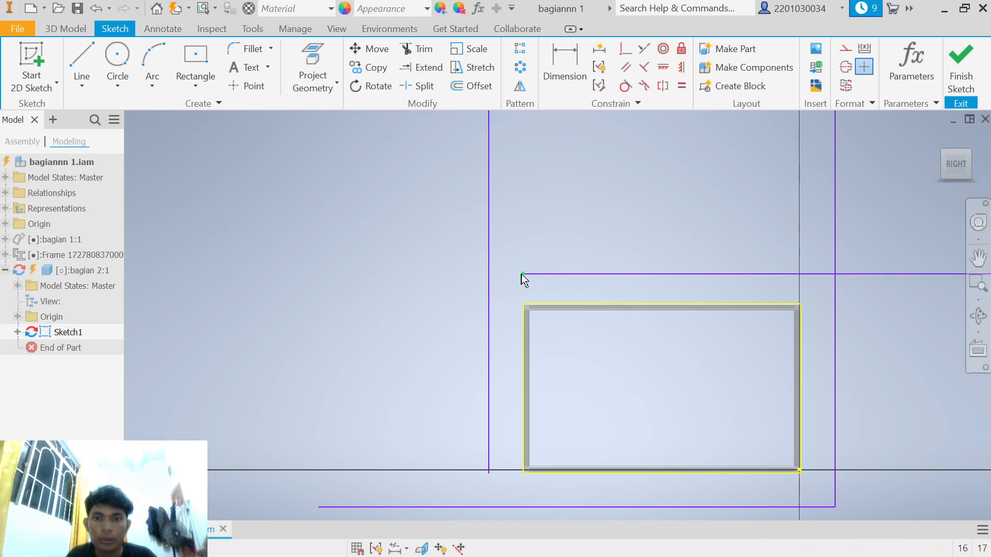
left_click_drag(523, 274, 462, 264)
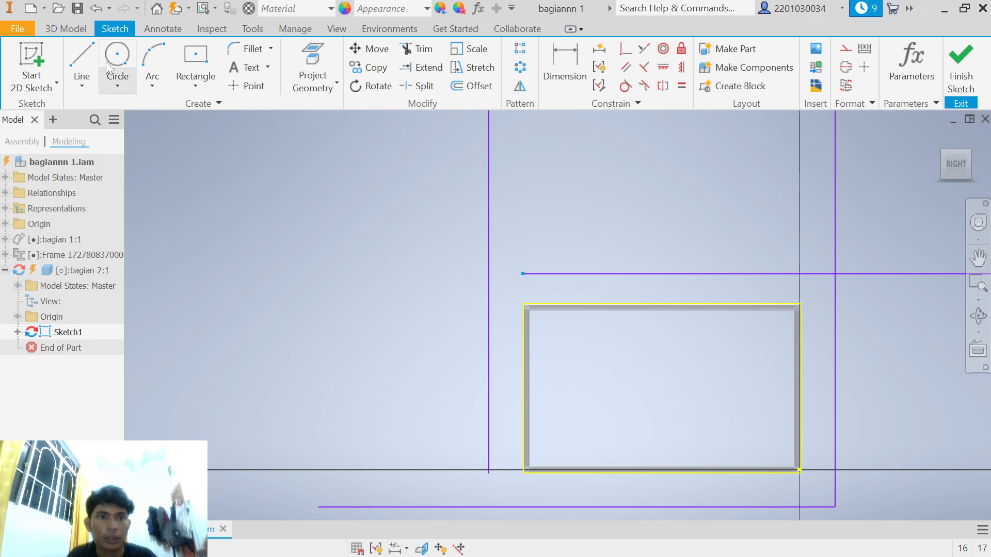
Draw a horizontal line about 52 in long outward from the left end of the offset line above the frame.
left_click(81, 58)
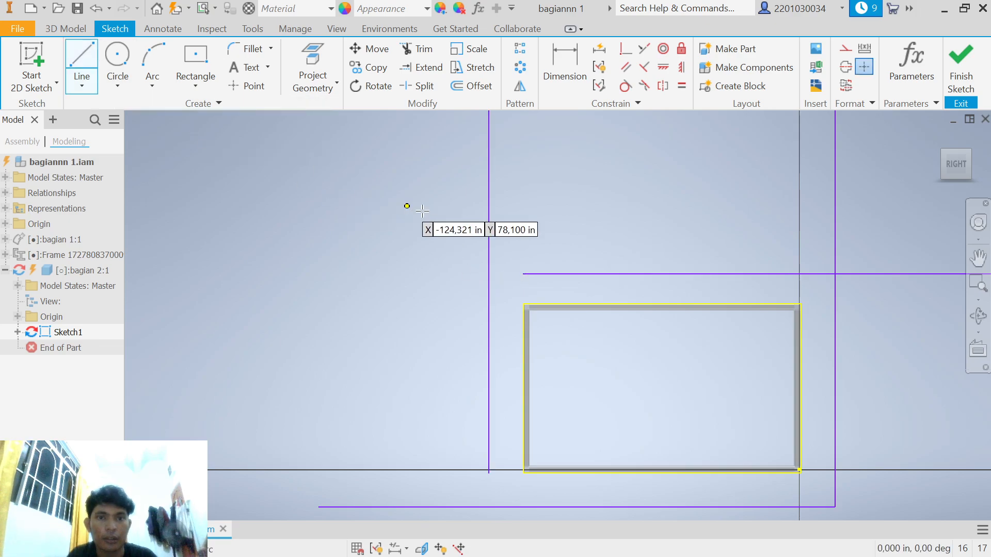
left_click(523, 273)
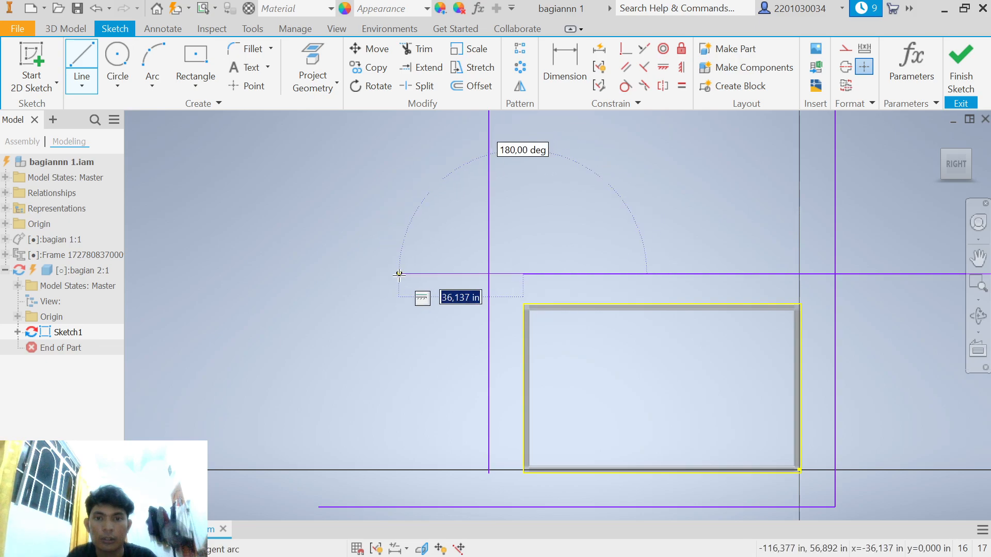
left_click(345, 273)
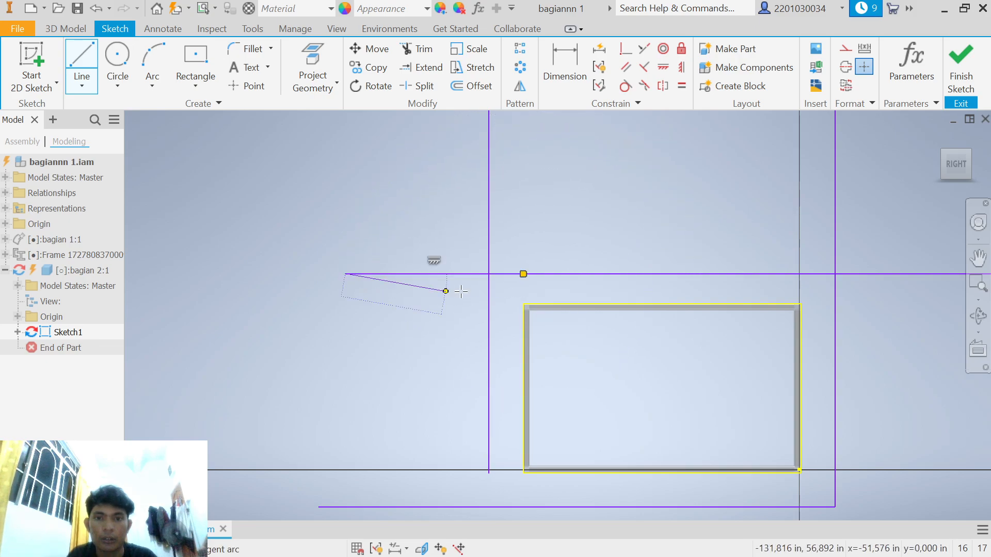
key("Escape")
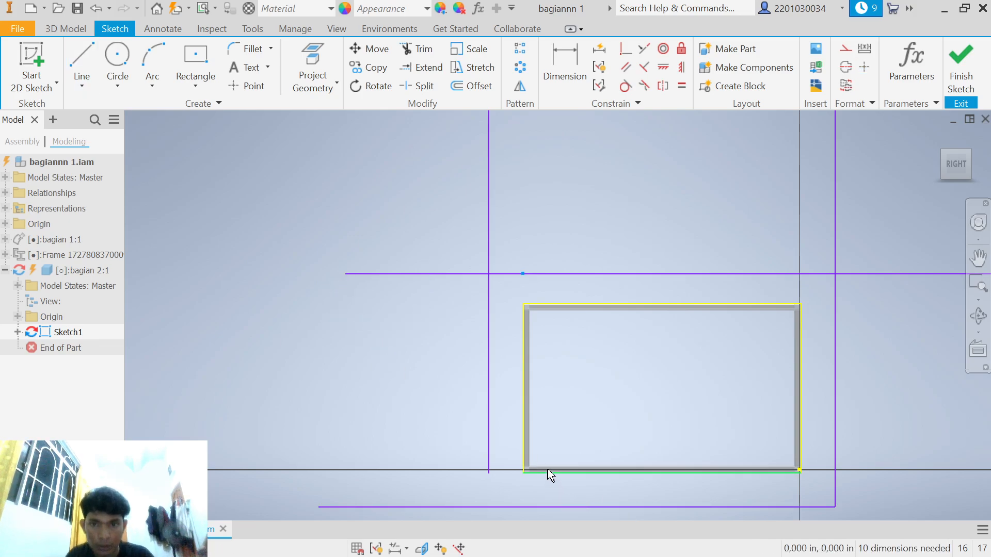
scroll(546, 469, "down", 3)
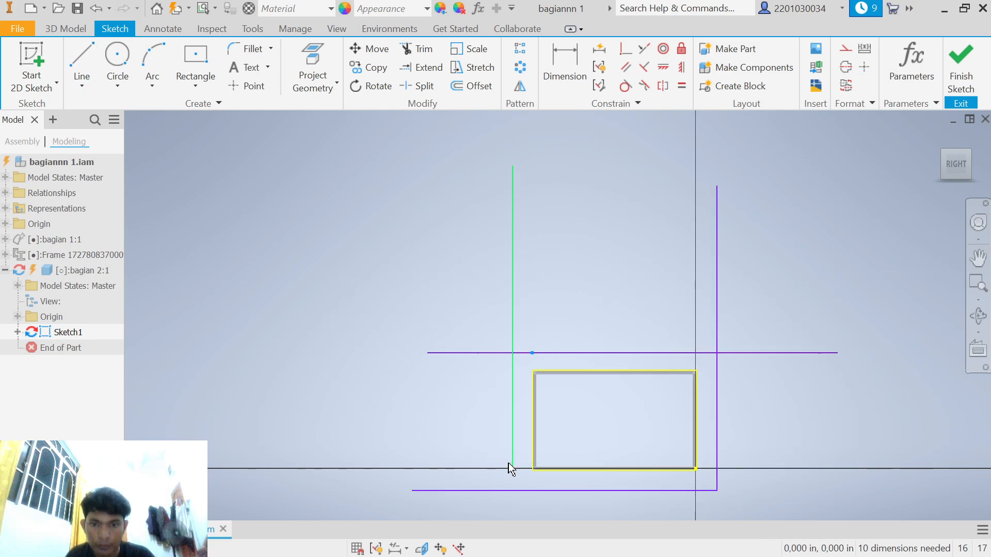
Draw a vertical line downward from the lower end of the offset line left of the frame, crossing the bottom offset line.
key("l")
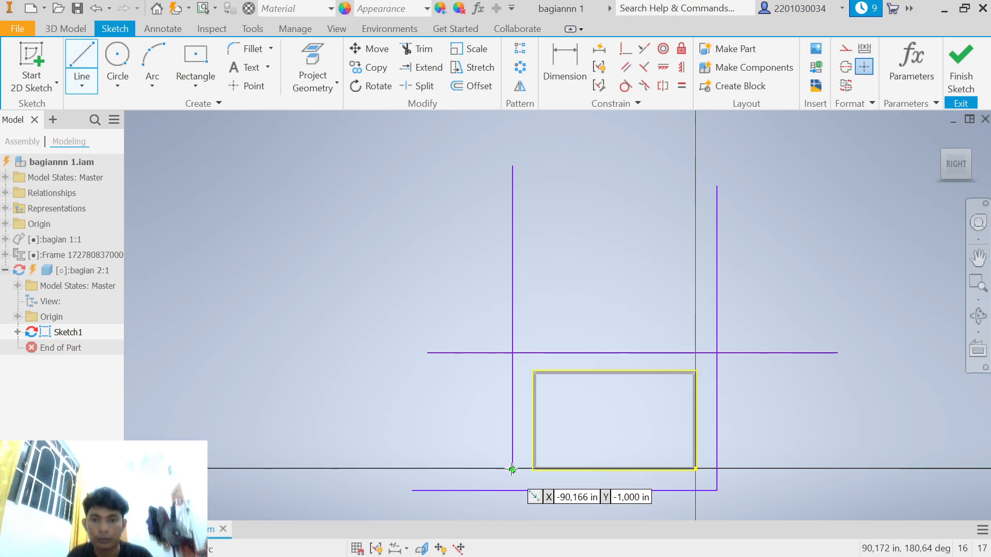
left_click(512, 470)
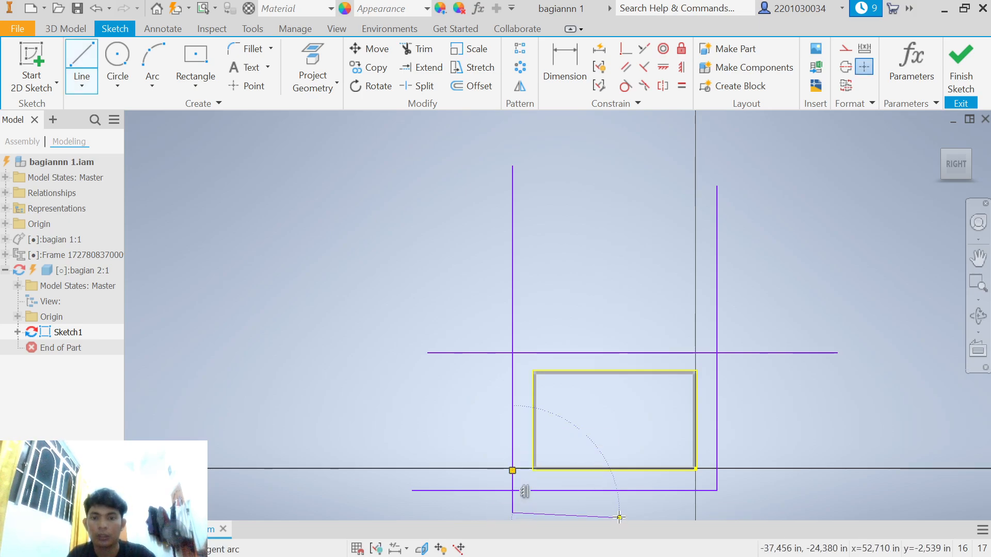
key("Escape")
key("l")
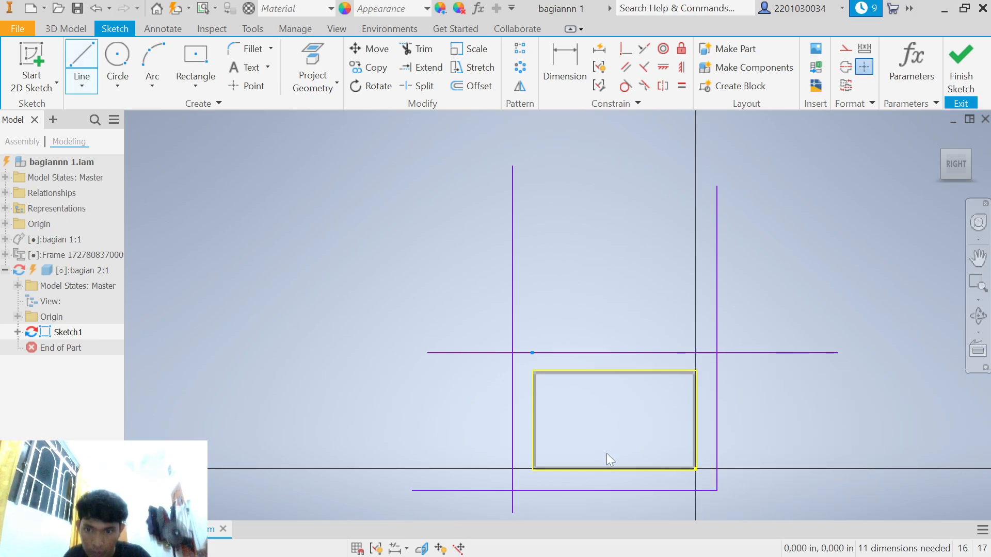
key("Escape")
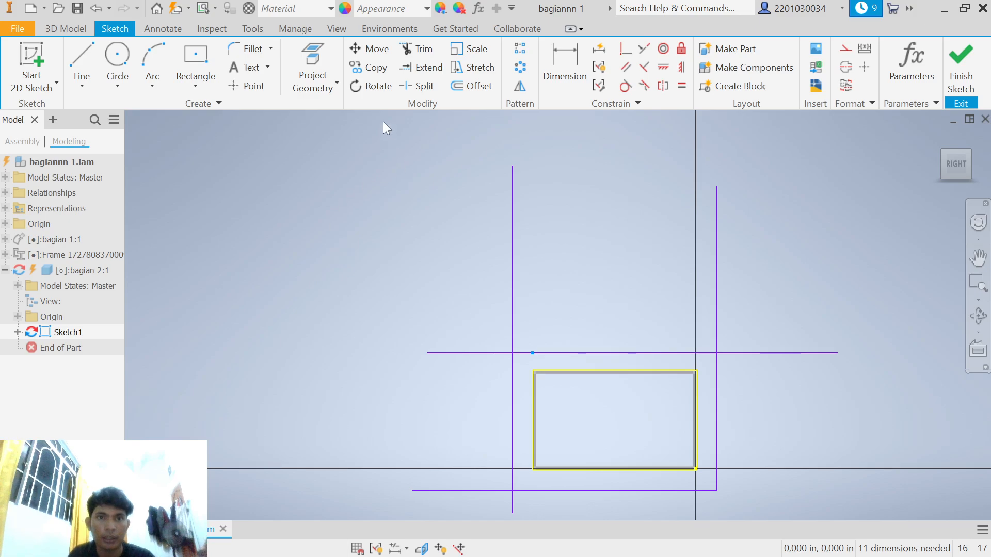
Trim the overhanging ends of the offset lines at the corners to leave a closed rectangle around the frame.
left_click(410, 56)
left_click(512, 266)
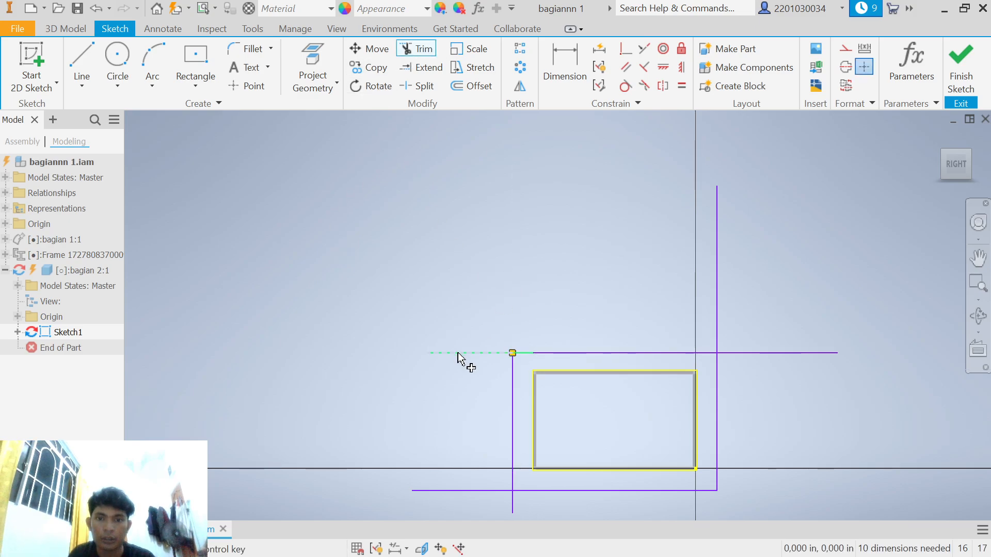
left_click(458, 353)
left_click(716, 309)
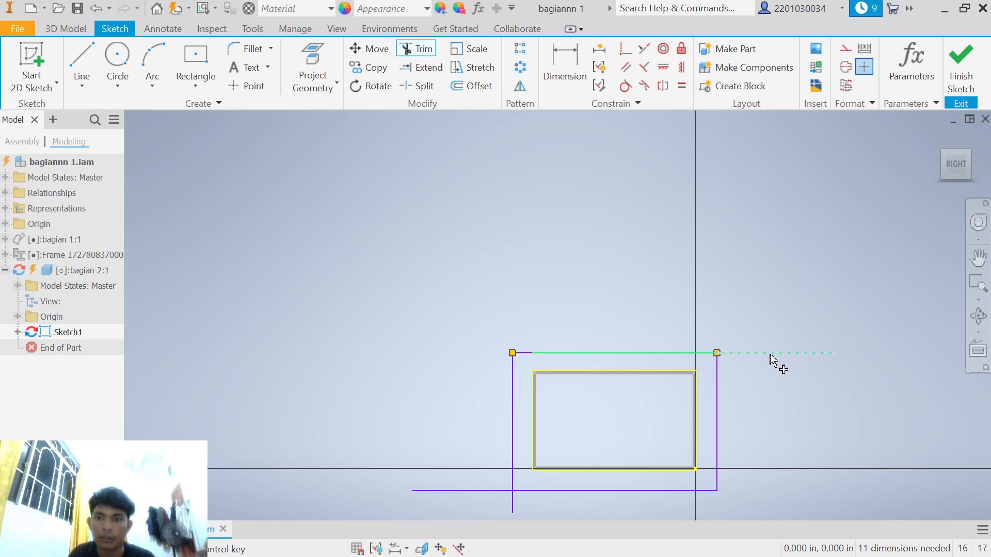
left_click(769, 353)
left_click(461, 491)
scroll(507, 484, "down", 3)
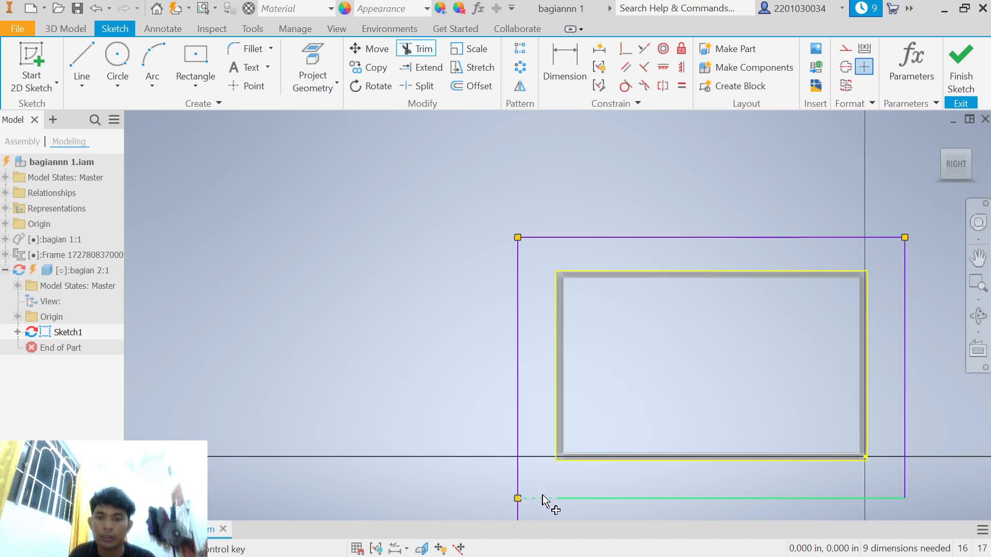
scroll(543, 496, "up", 5)
middle_click_drag(542, 499, 526, 433)
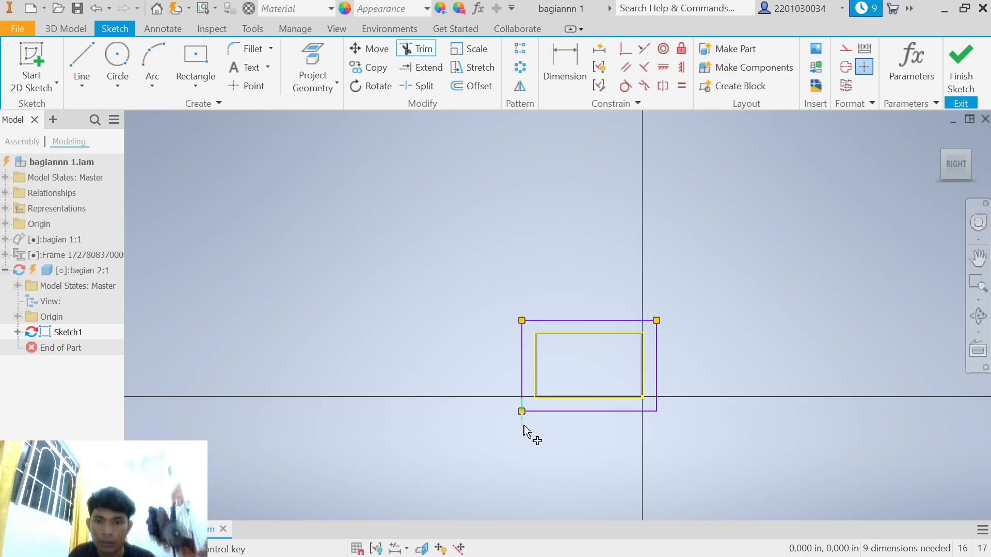
left_click(522, 424)
key("Escape")
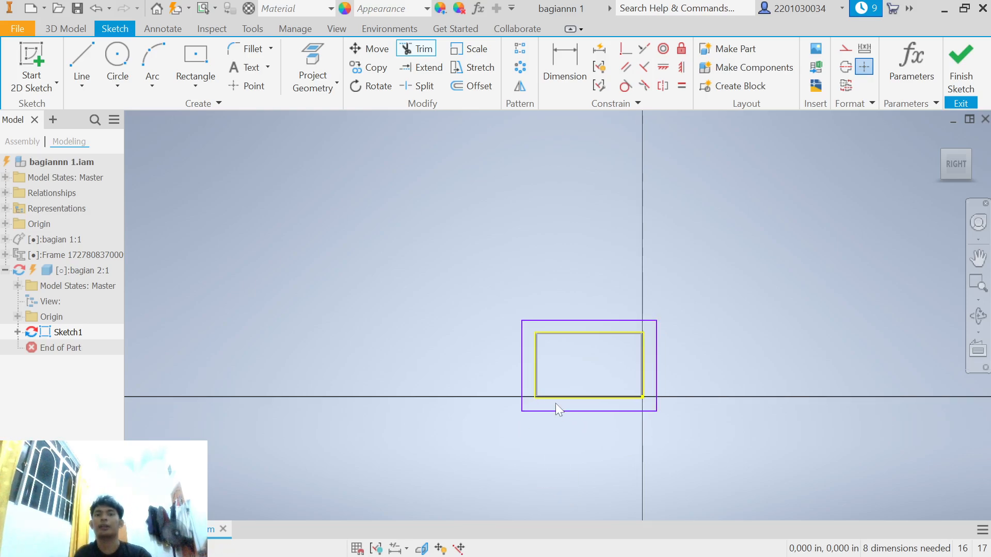
Extrude the inner and outer rectangular profiles by 30 mm and return to the assembly.
scroll(586, 420, "up", 2)
scroll(586, 420, "down", 6)
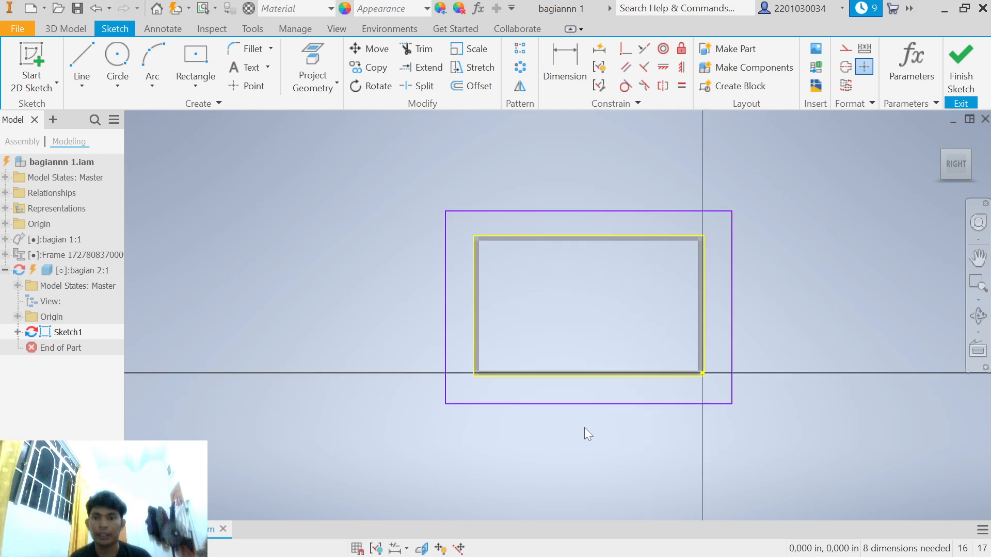
mouse_move(754, 362)
middle_mouse_down("shift")
mouse_move(763, 309)
mouse_move(731, 332)
middle_mouse_up("shift")
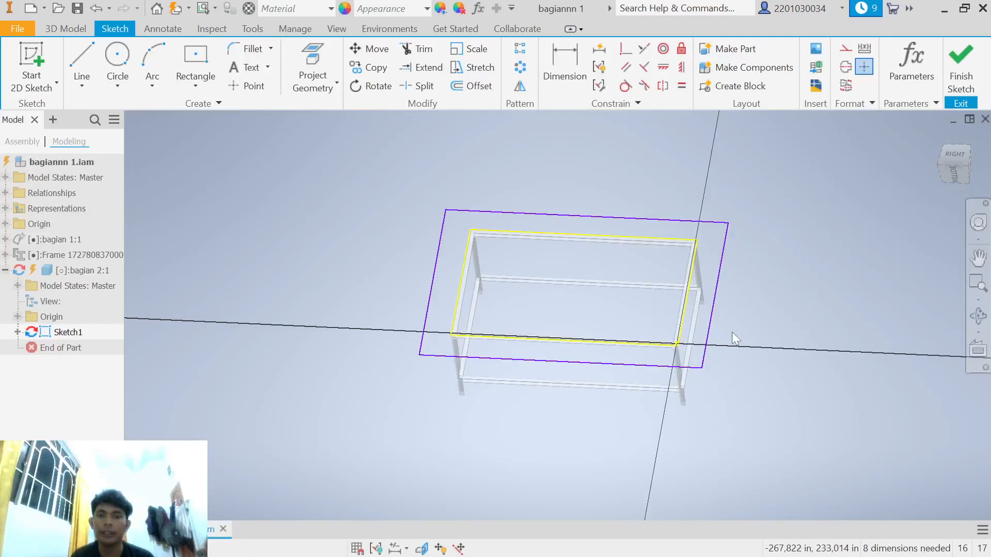
left_click(66, 28)
left_click(82, 65)
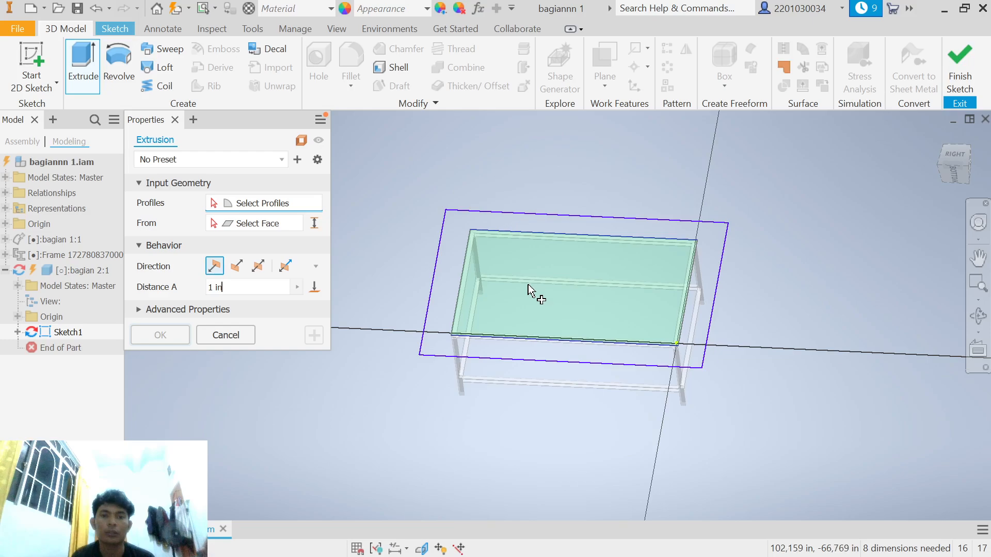
left_click(527, 285)
left_click(445, 280)
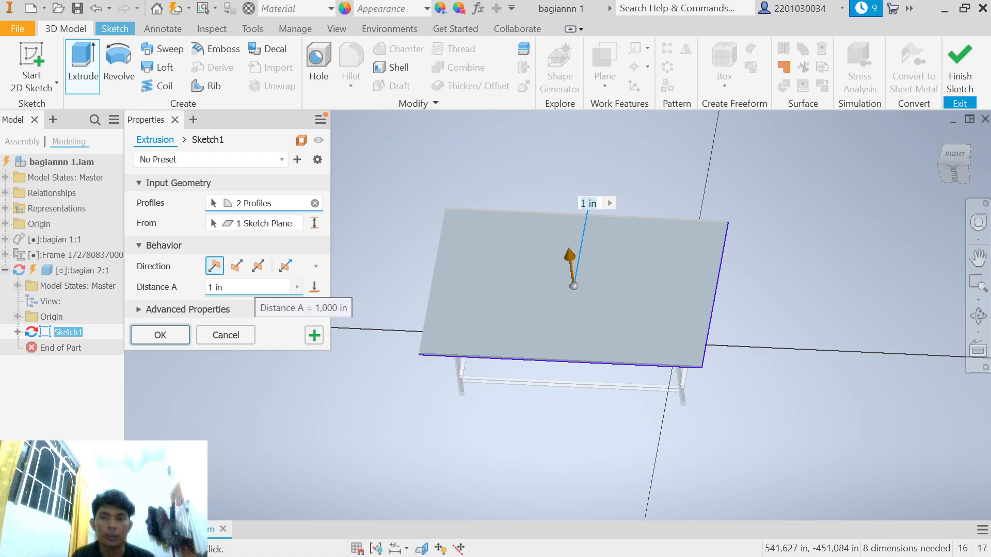
left_click(298, 287)
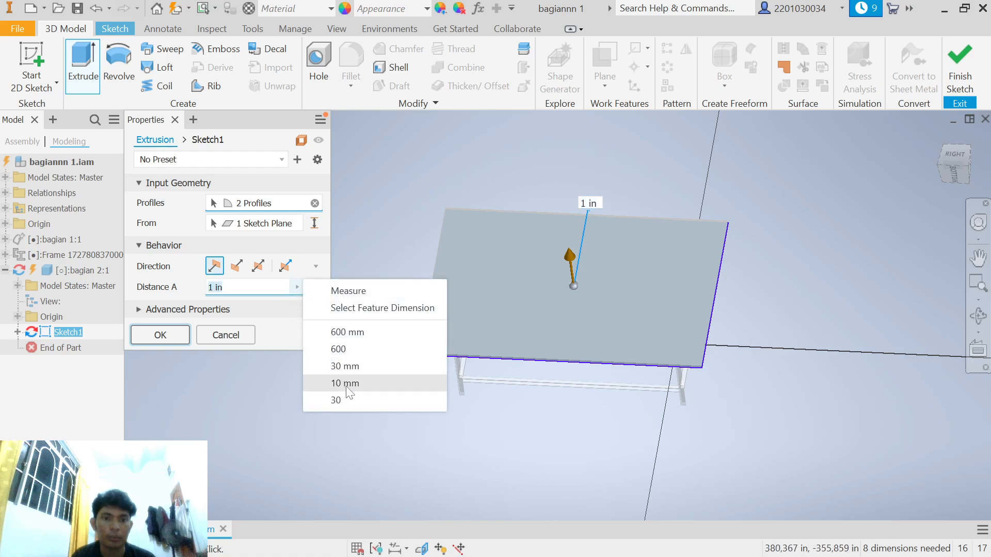
left_click(356, 383)
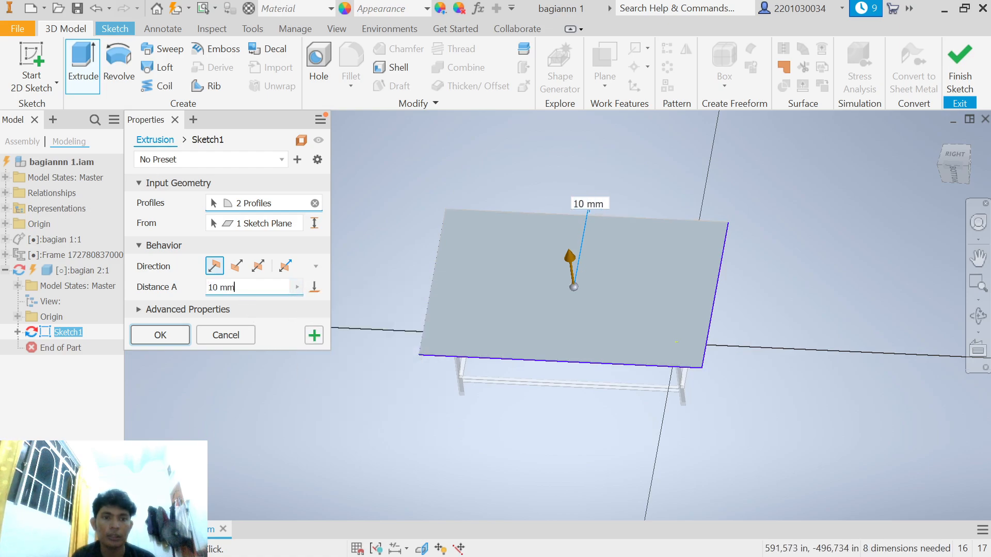
left_click(224, 288)
left_click(218, 287)
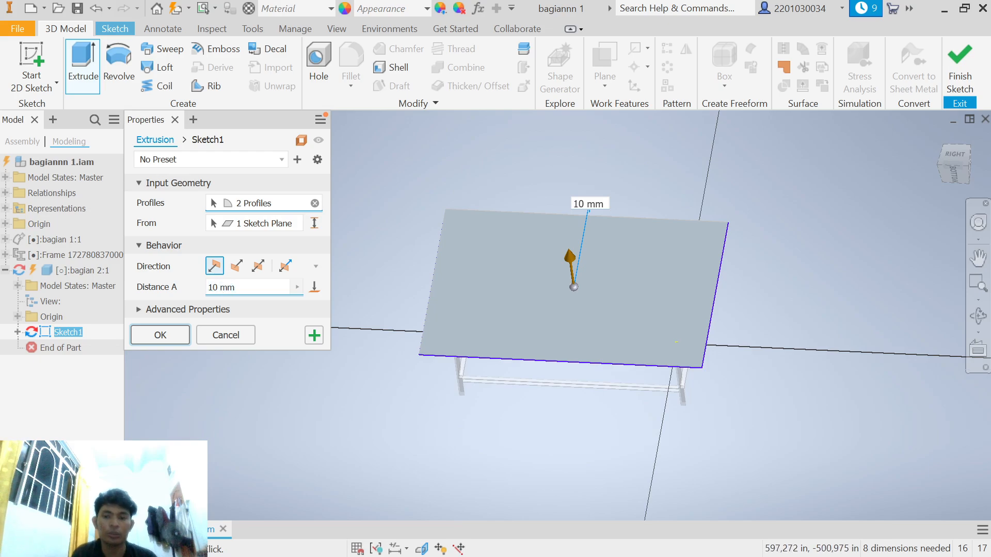
key("BackSpace")
key("BackSpace")
type("30")
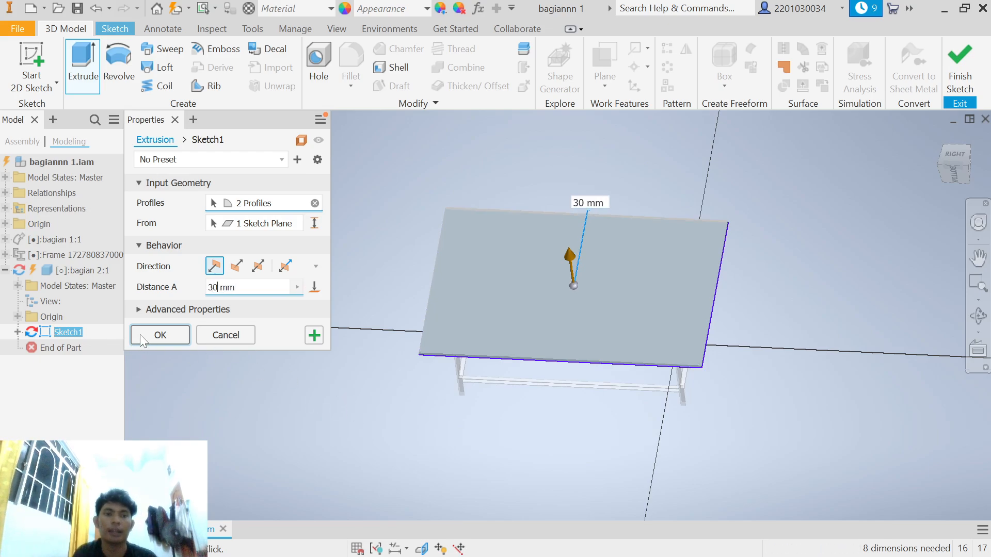
left_click(144, 340)
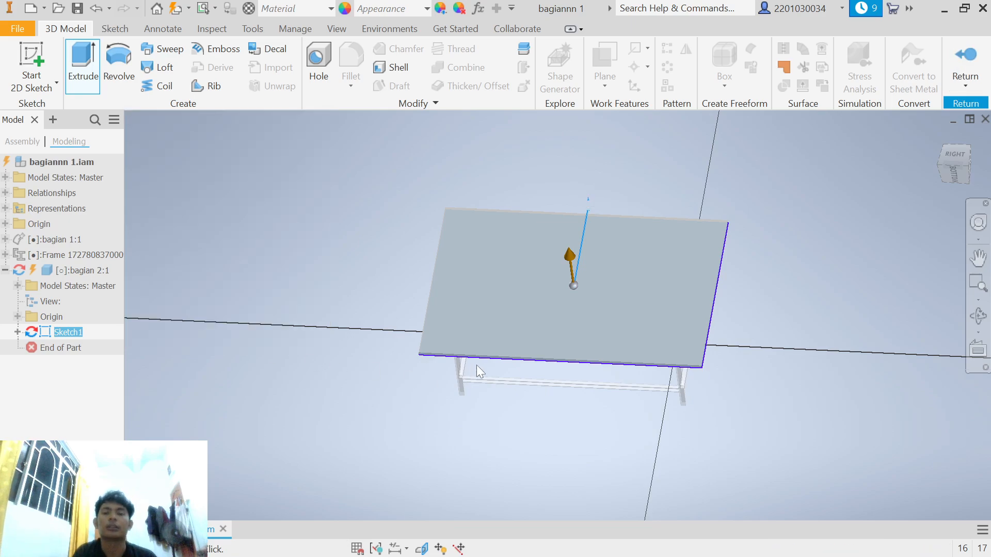
middle_click_drag(742, 418, 640, 409, "shift")
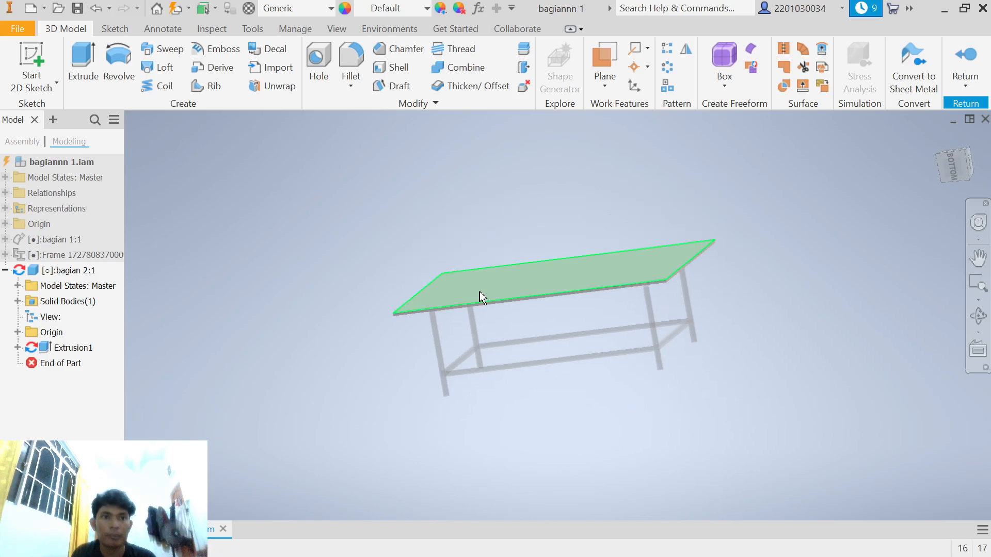
left_click(956, 60)
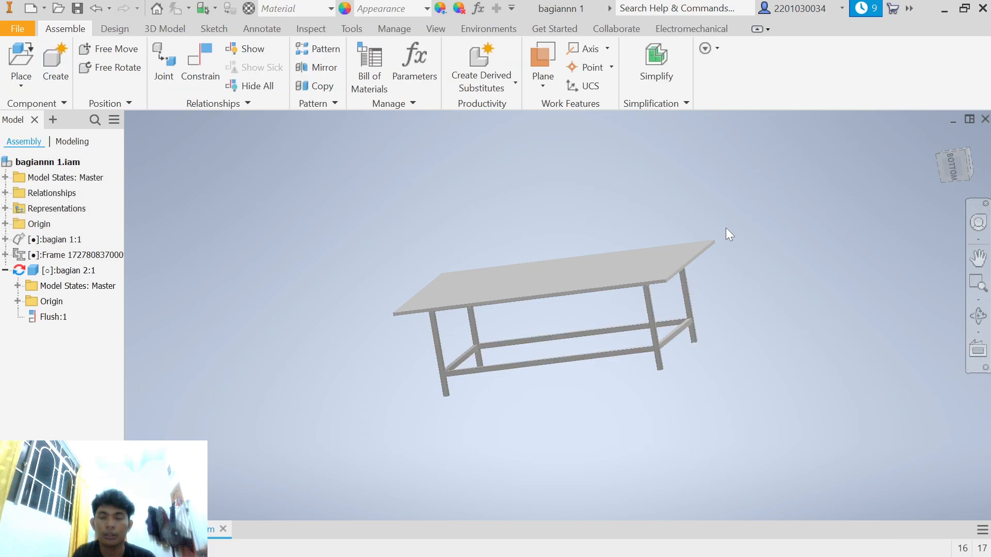
Examine the table assembly with its tabletop and frame from several angles and distances.
scroll(612, 337, "down", 2)
scroll(614, 332, "up", 4)
scroll(611, 334, "down", 2)
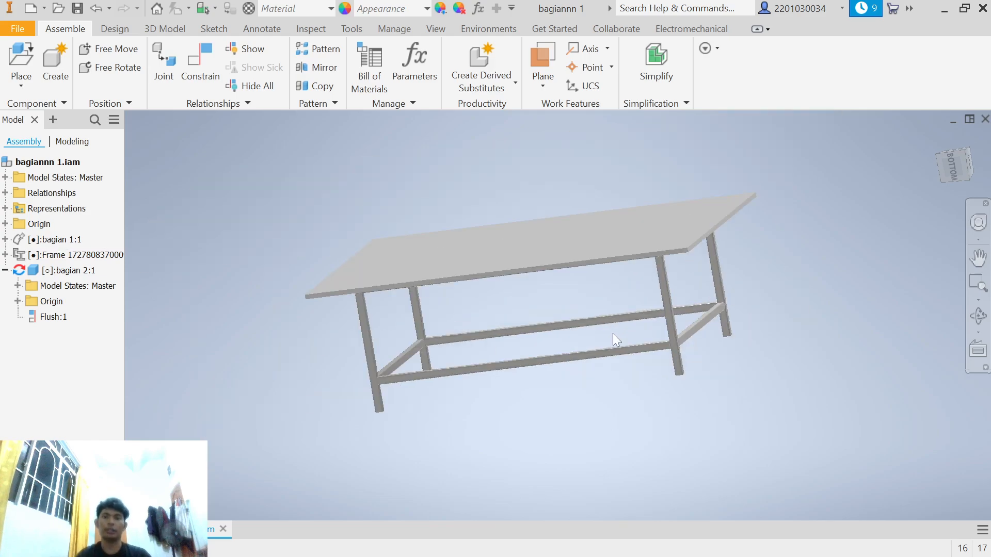
scroll(628, 335, "up", 1)
scroll(629, 335, "down", 2)
left_click(978, 315)
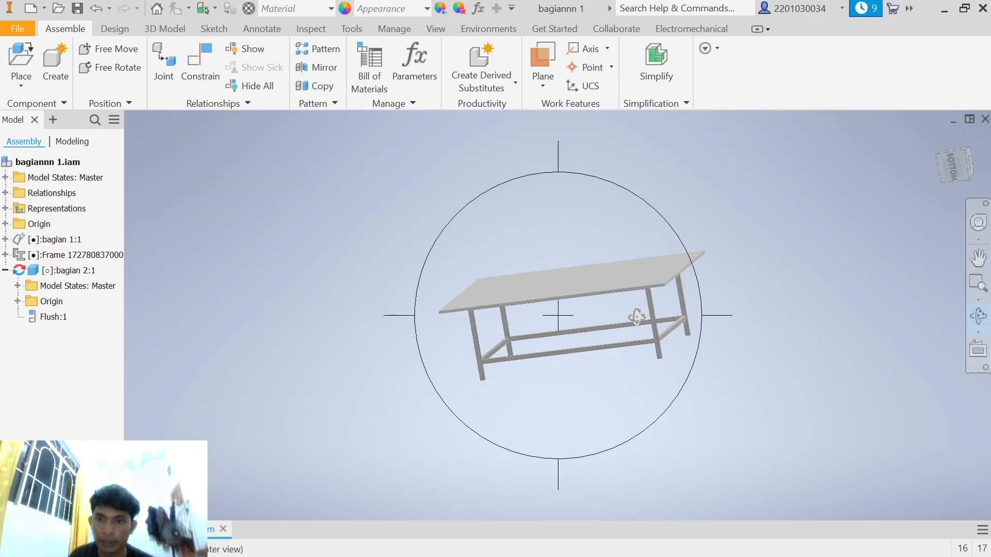
left_click_drag(639, 316, 656, 328)
left_click_drag(681, 296, 666, 334)
scroll(665, 334, "up", 3)
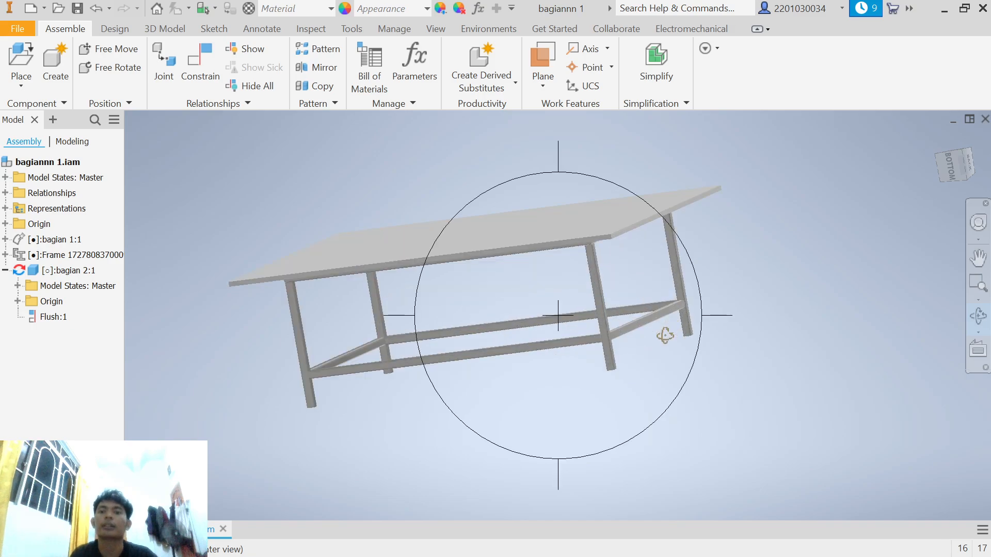
middle_click_drag(667, 340, 683, 381)
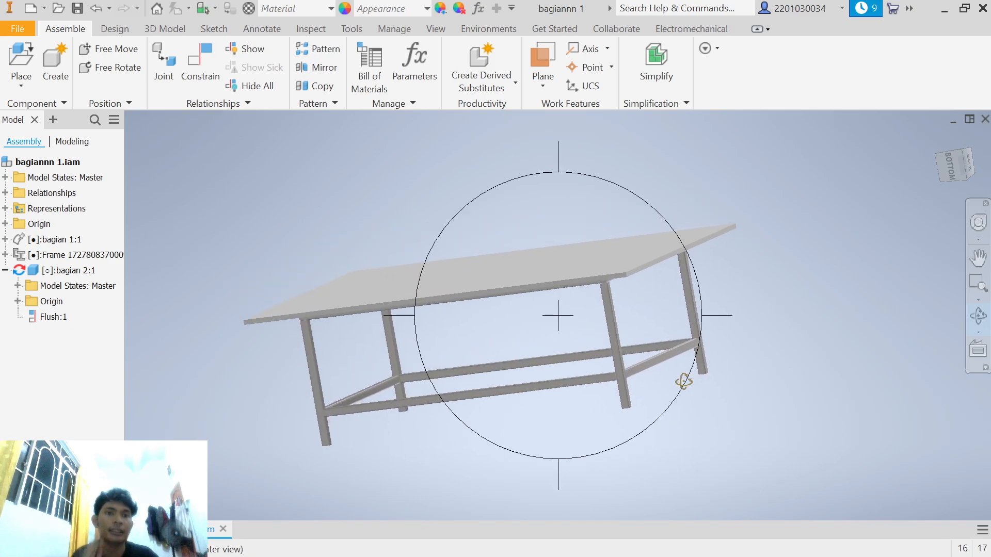
key("Escape")
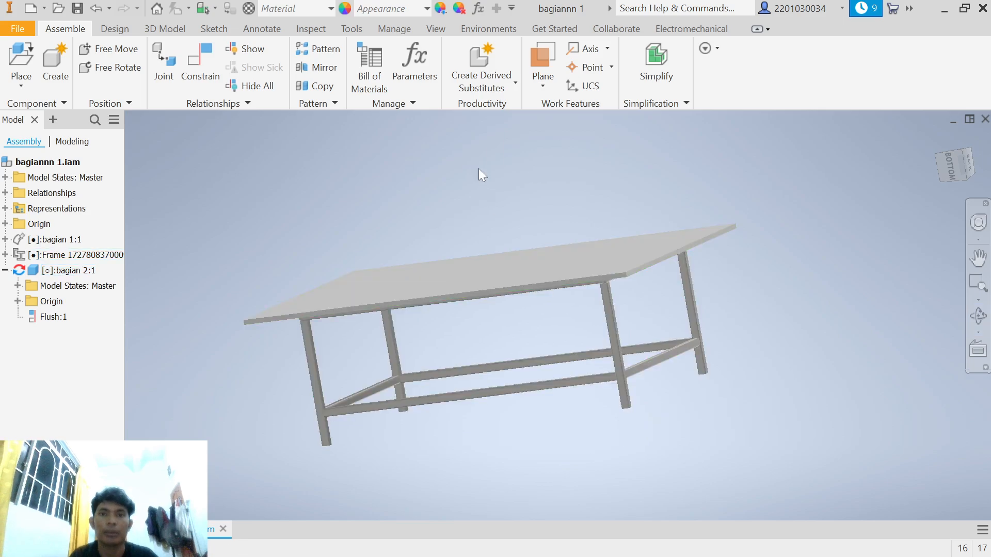
Enter the Stress Analysis environment and create a Static Analysis study with the Single Point design objective and Bonded contacts.
left_click(468, 27)
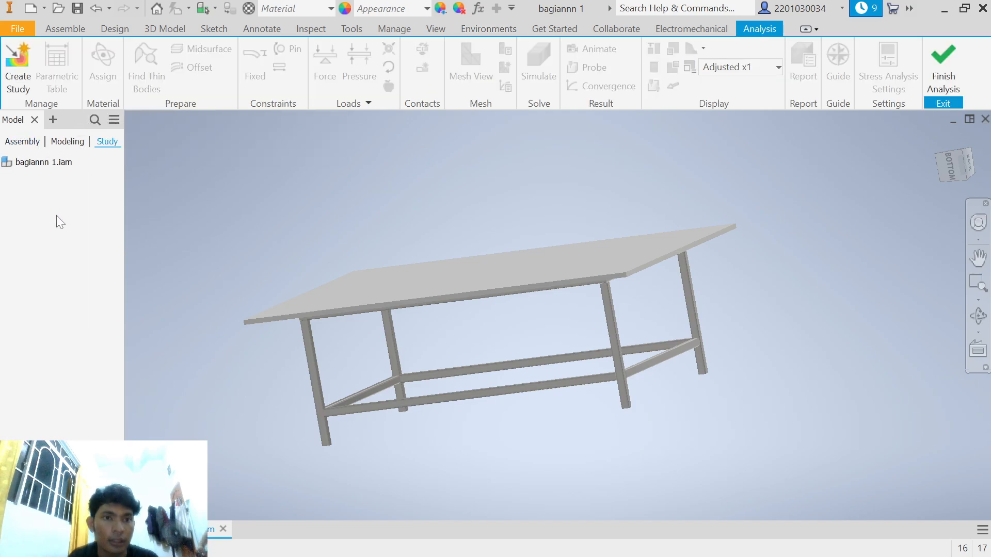
left_click(23, 62)
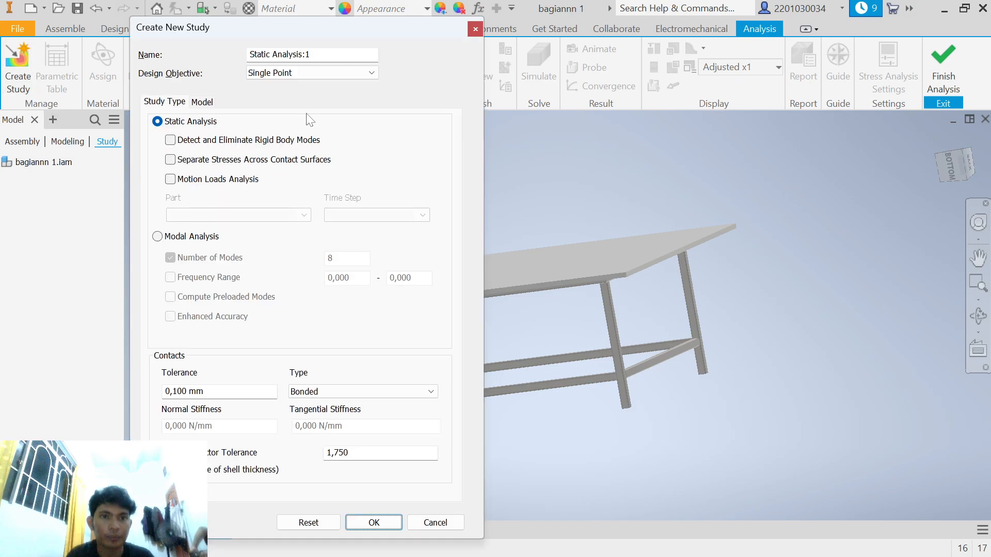
left_click(369, 518)
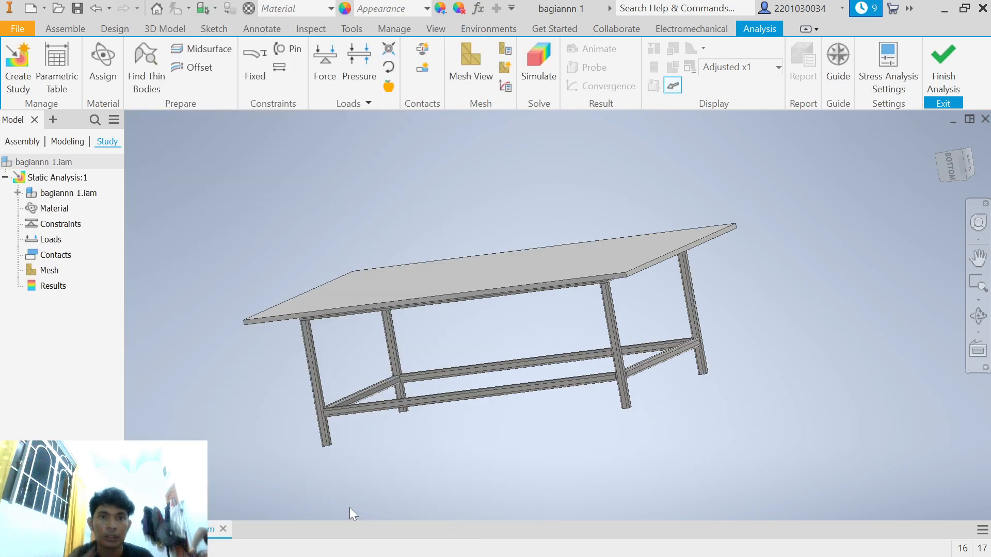
Open the study's material assignments and set the override material of bagian 1:1 to Aluminum 6061.
right_click(41, 207)
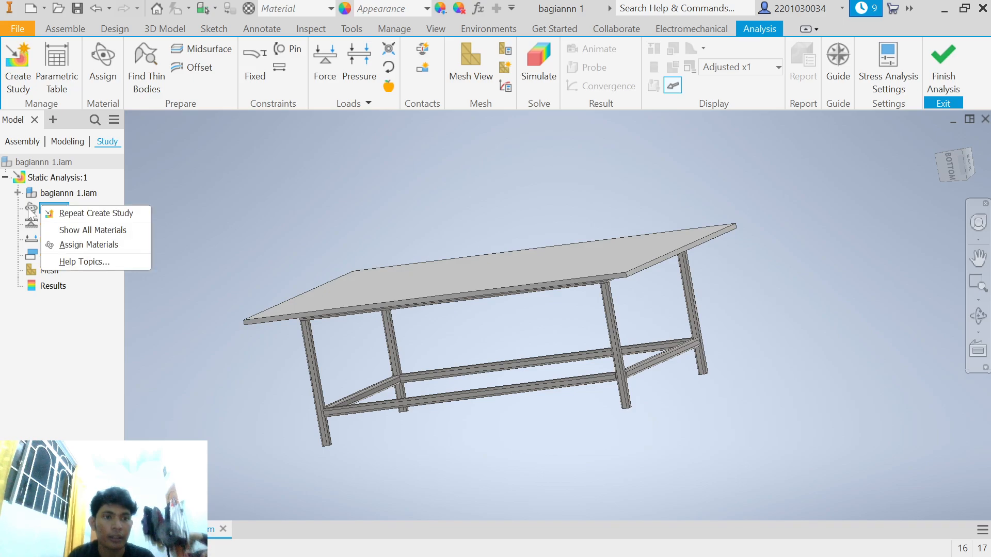
left_click(29, 208)
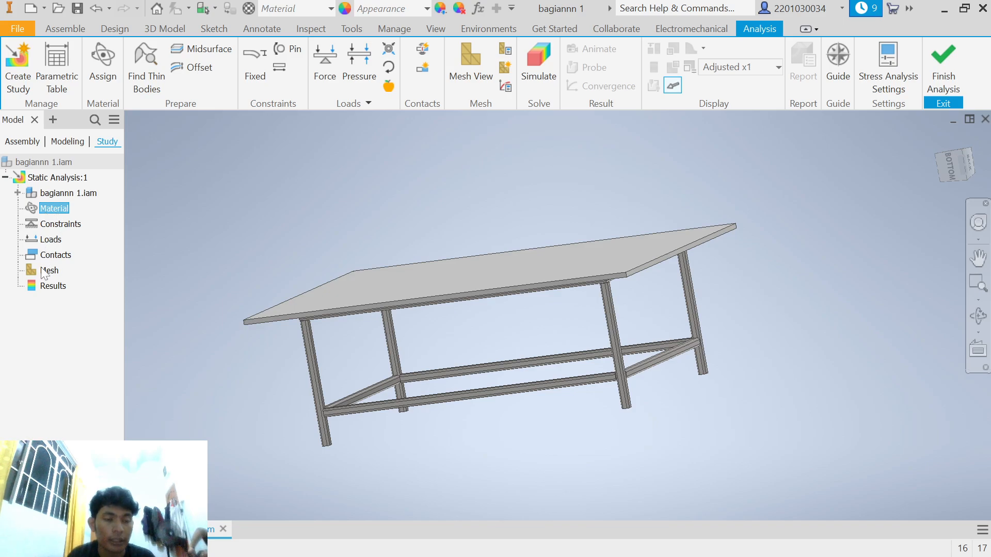
double_click(36, 212)
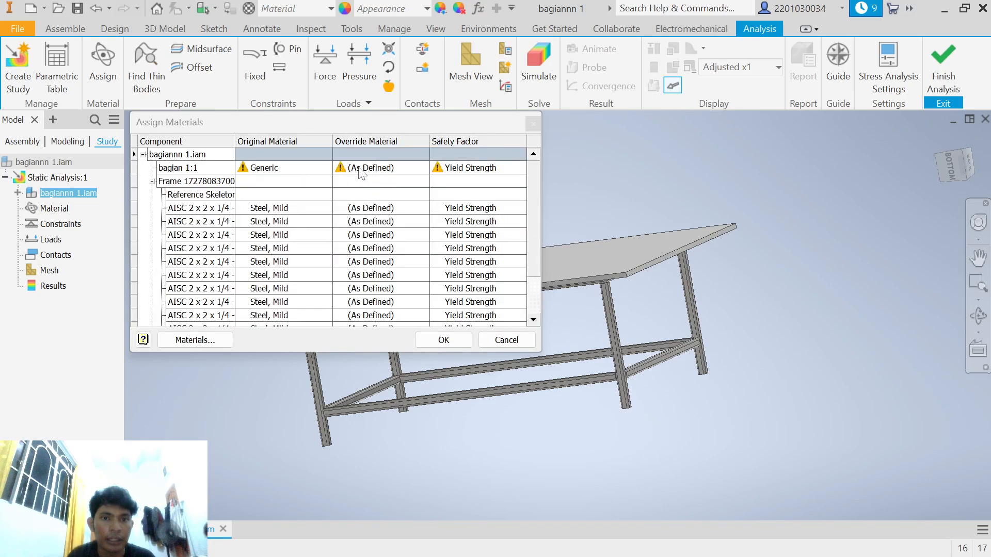
left_click(362, 168)
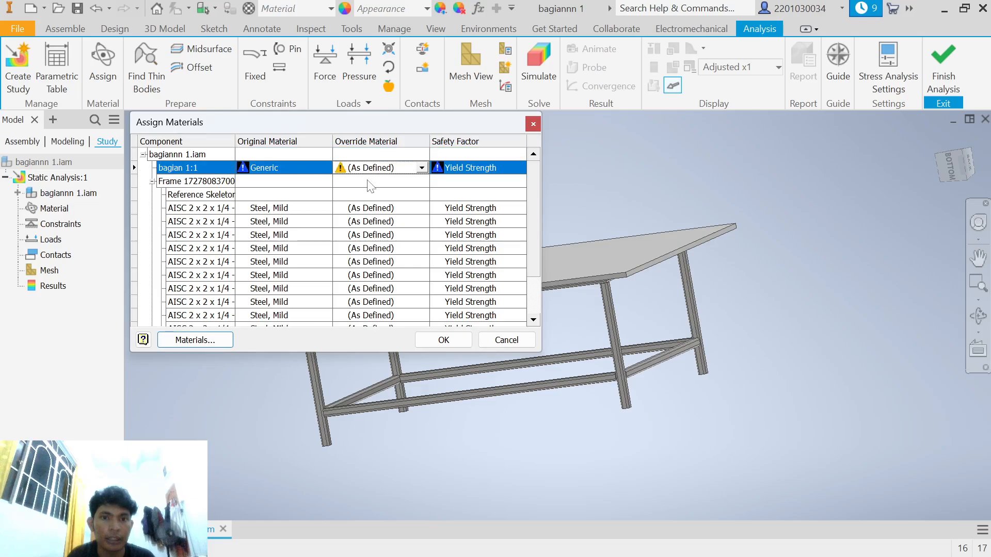
left_click(422, 169)
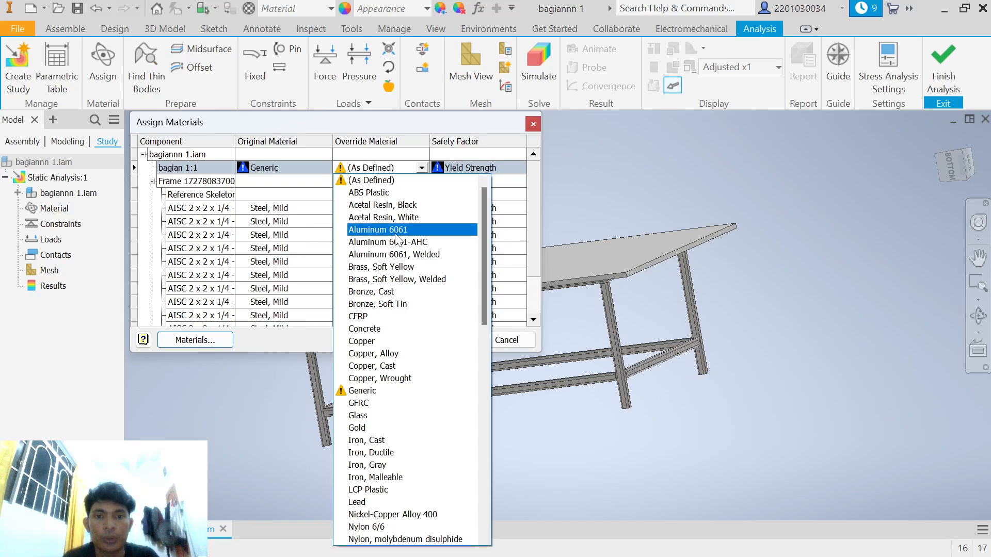
left_click(396, 233)
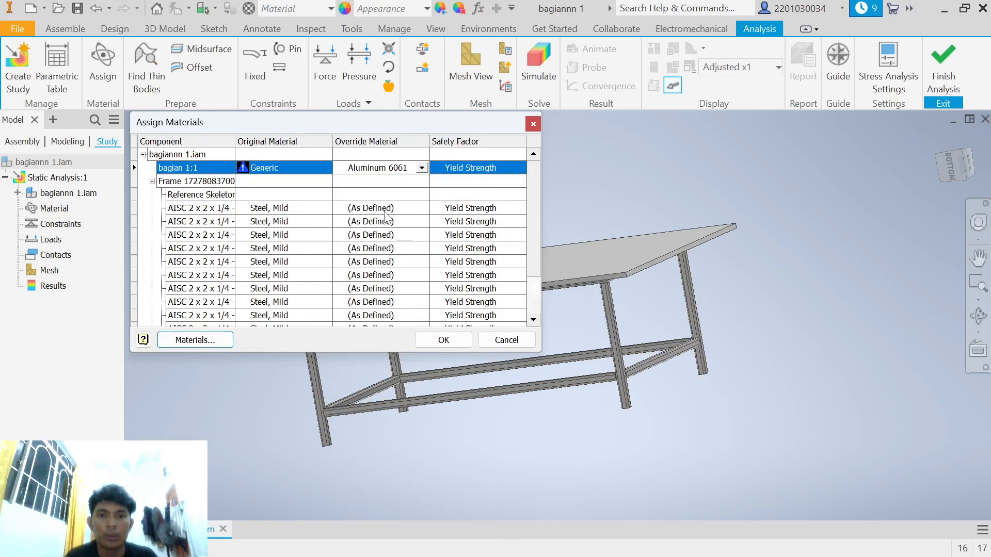
Set the override material of the first four AISC 2 x 2 x 1/4 frame members to Aluminum 6061.
left_click(384, 209)
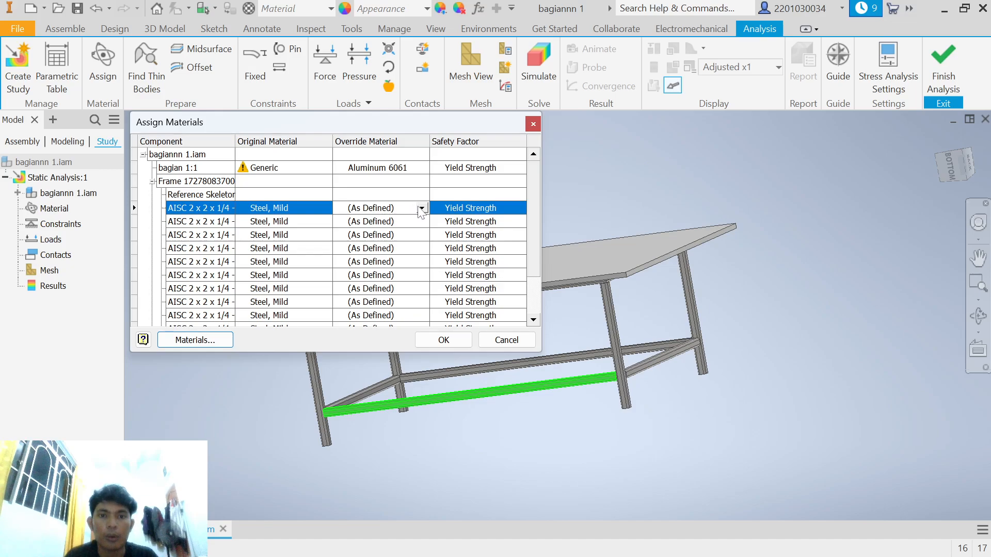
scroll(400, 211, "down", 6)
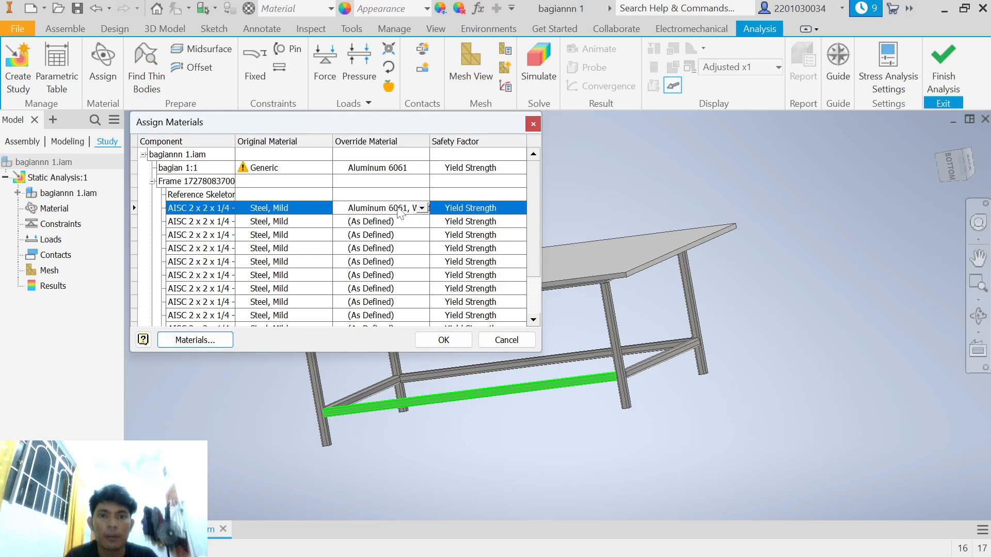
scroll(400, 216, "up", 2)
scroll(399, 216, "down", 1)
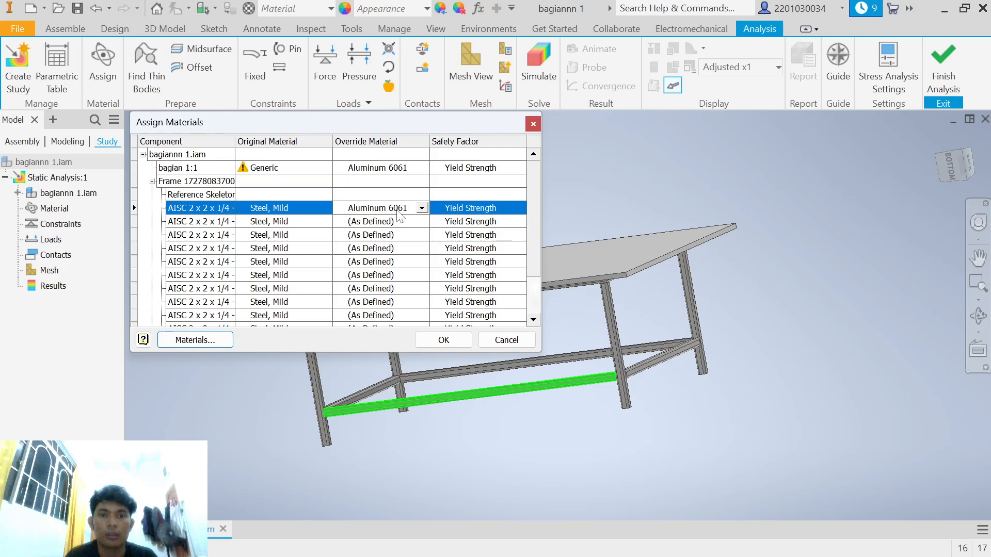
left_click(398, 221)
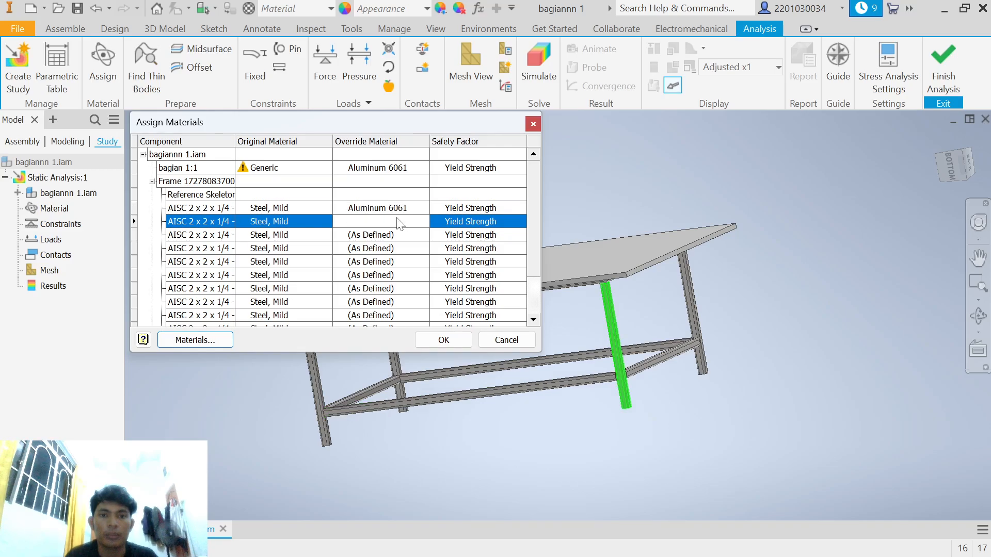
scroll(396, 218, "down", 2)
left_click(379, 235)
scroll(379, 236, "down", 3)
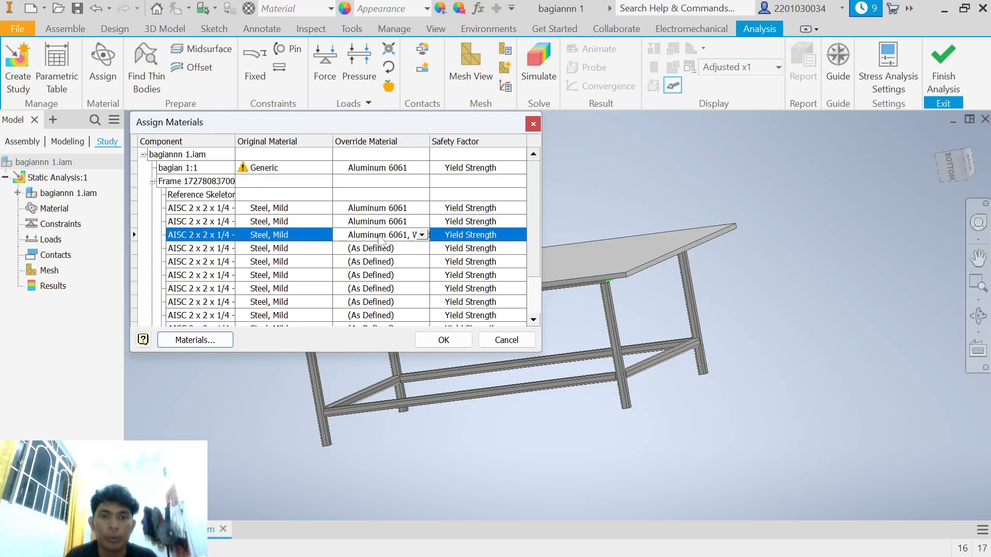
scroll(379, 239, "down", 1)
left_click(389, 251)
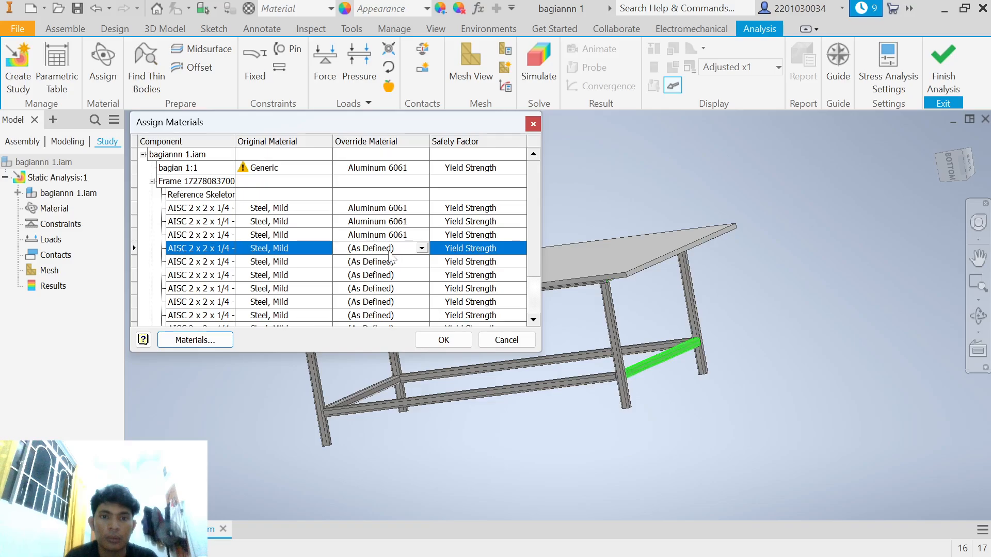
scroll(390, 254, "down", 3)
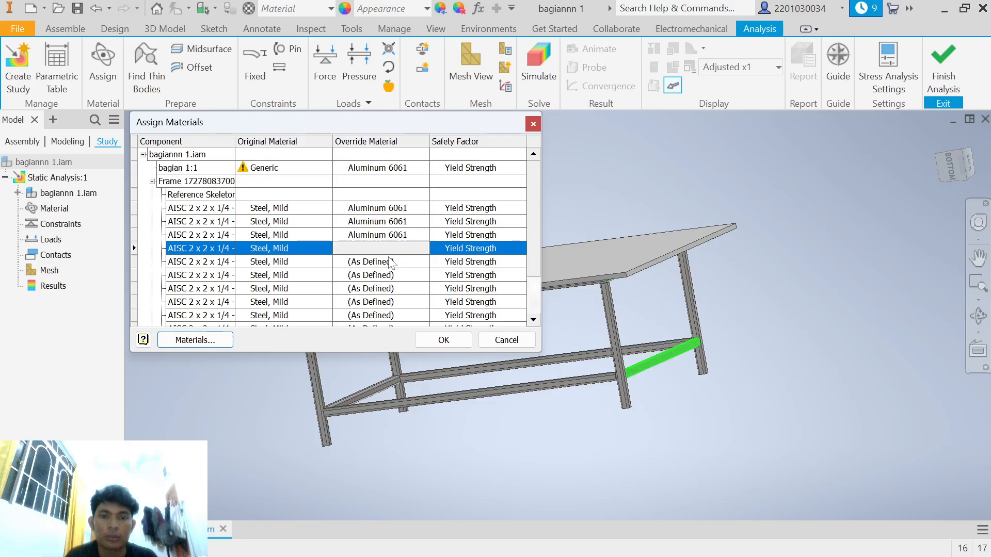
Override the material of the fifth through ninth AISC frame members with Aluminum 6061.
left_click(390, 260)
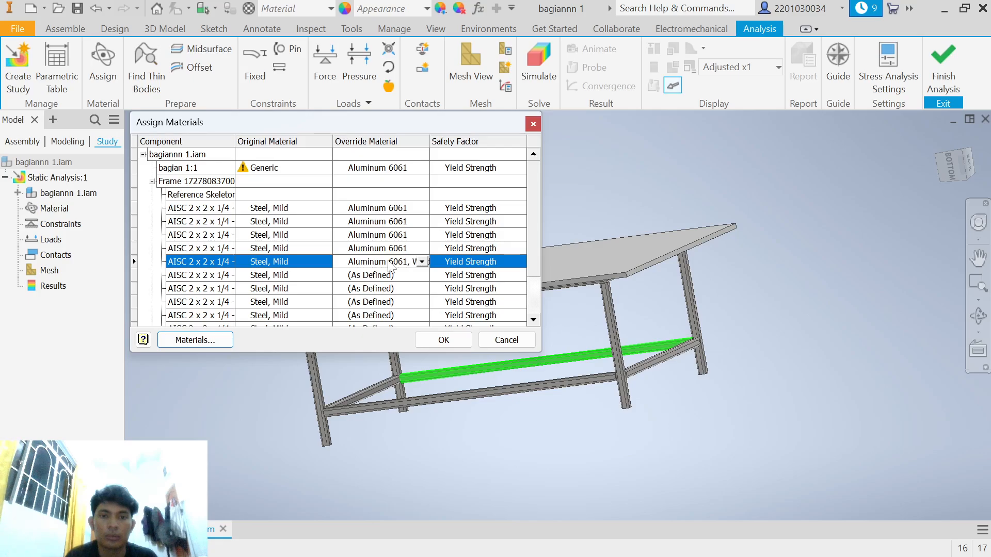
left_click(388, 277)
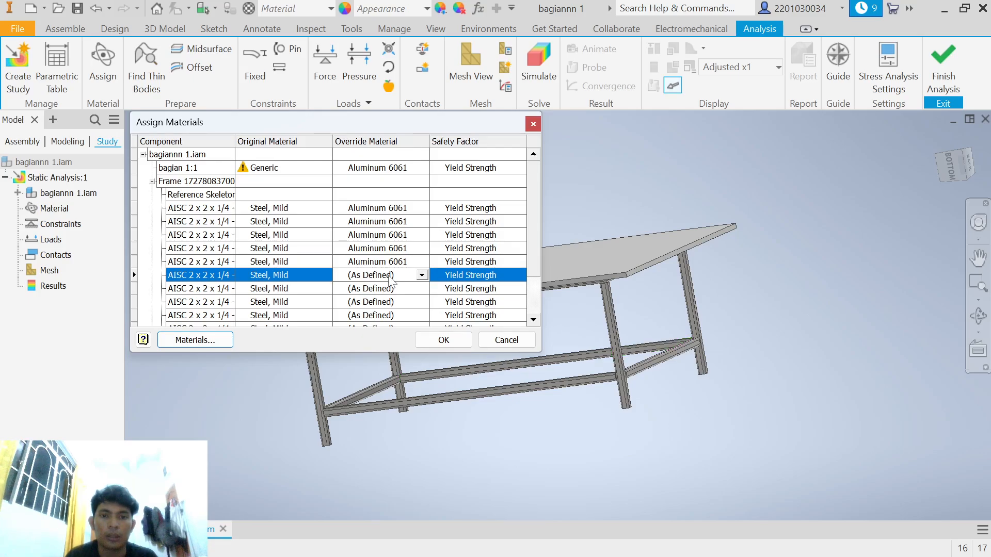
scroll(389, 279, "down", 3)
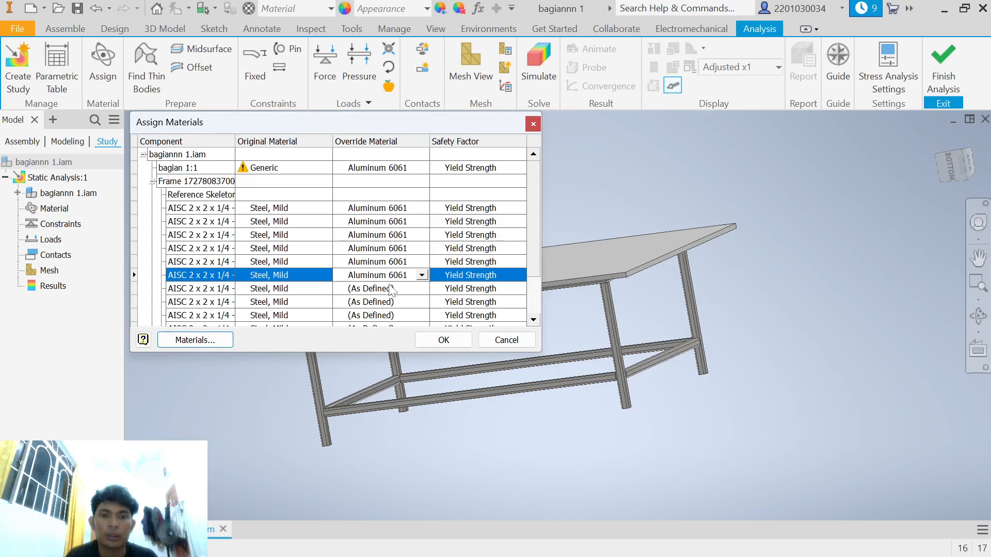
left_click(391, 288)
scroll(390, 290, "down", 2)
scroll(391, 292, "up", 1)
scroll(391, 293, "down", 1)
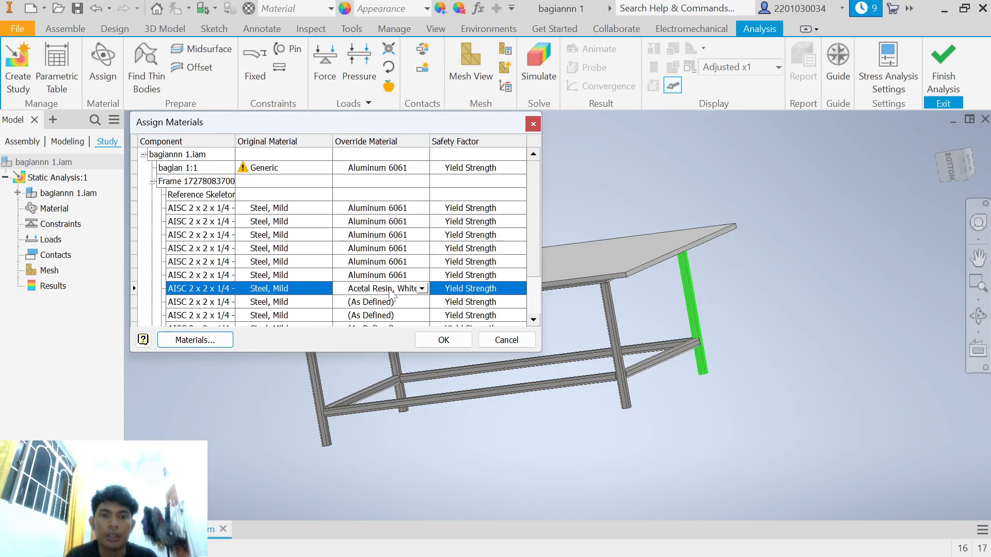
scroll(391, 293, "down", 1)
left_click(388, 301)
scroll(383, 303, "down", 2)
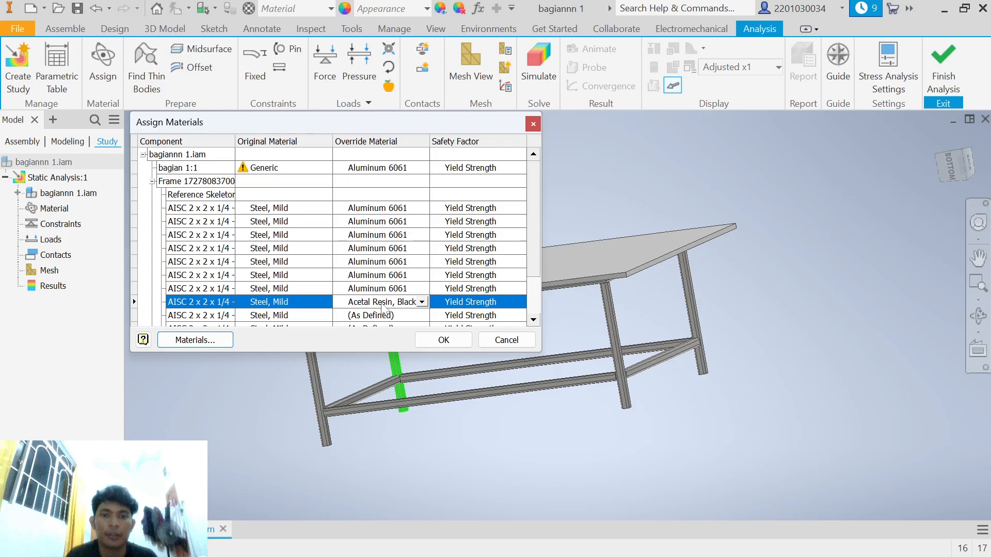
left_click(381, 313)
scroll(381, 313, "down", 4)
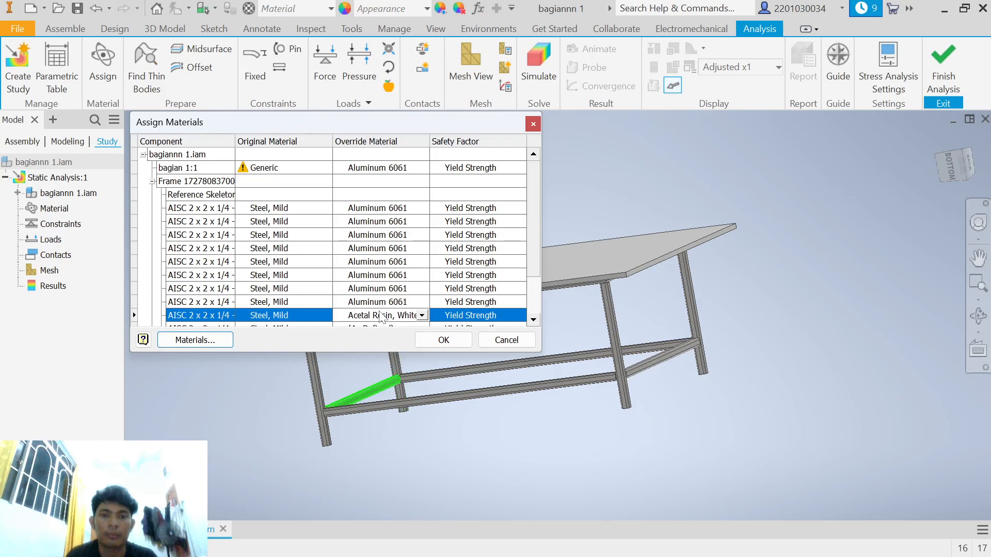
Assign Aluminum 6061 as override material to the last three AISC frame members in the component list.
left_click_drag(533, 248, 535, 280)
left_click(383, 277)
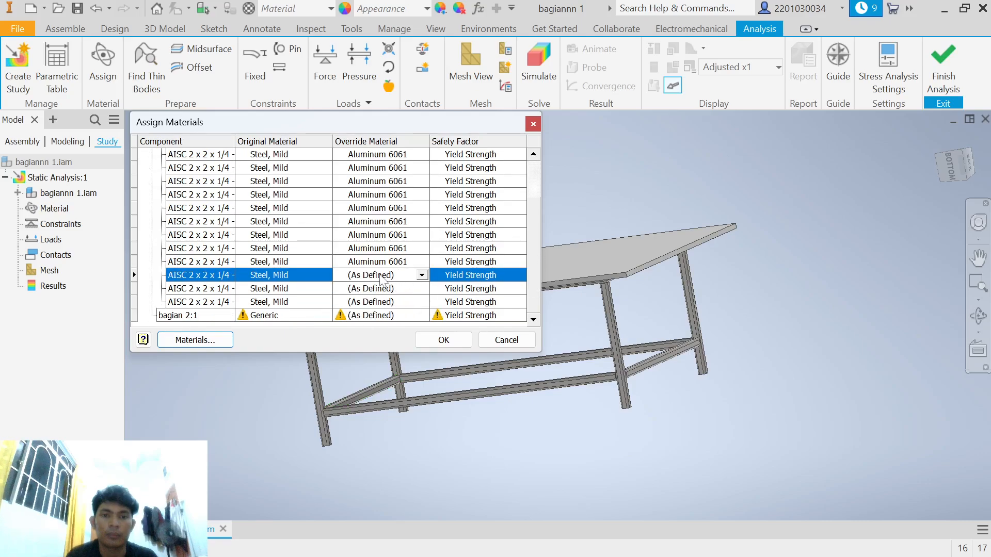
scroll(382, 280, "down", 4)
left_click(381, 287)
scroll(381, 287, "down", 4)
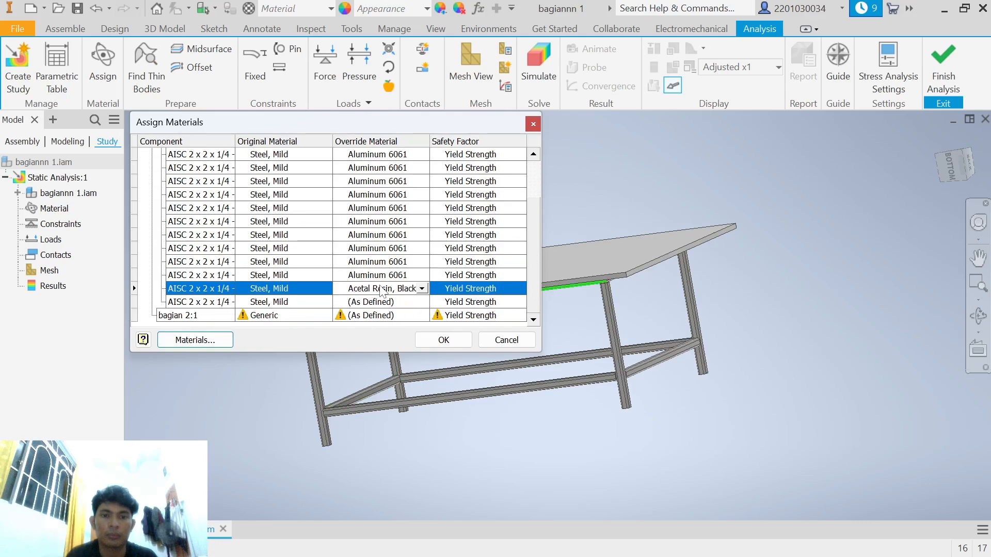
left_click(381, 302)
scroll(381, 302, "down", 1)
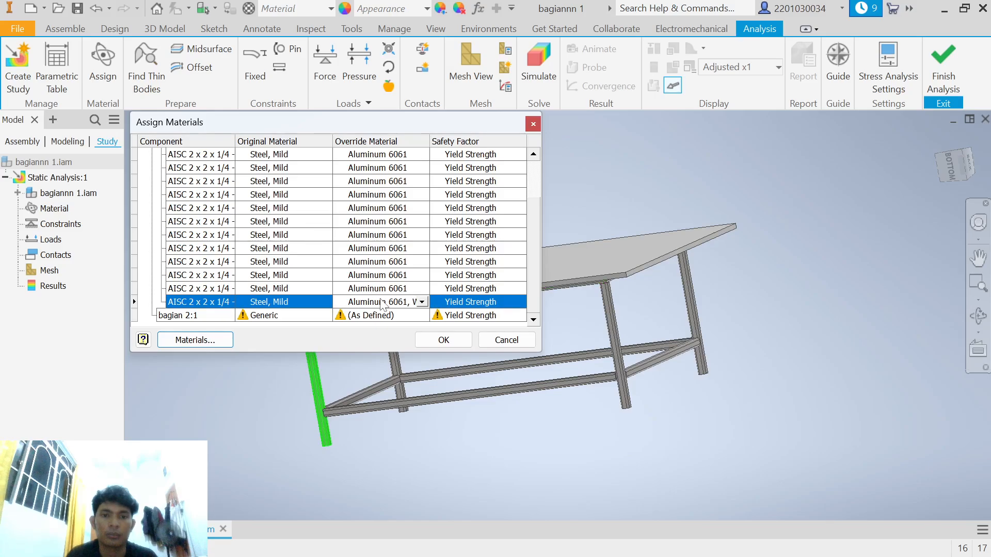
Set the override material of bagian 2:1 to Aluminum 6061 and accept the material assignments.
left_click(385, 314)
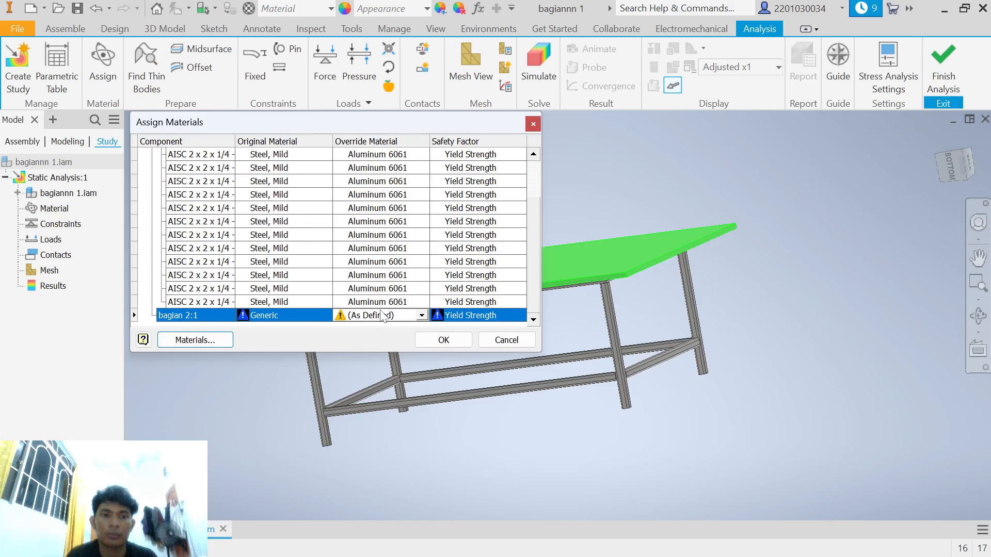
scroll(386, 315, "down", 4)
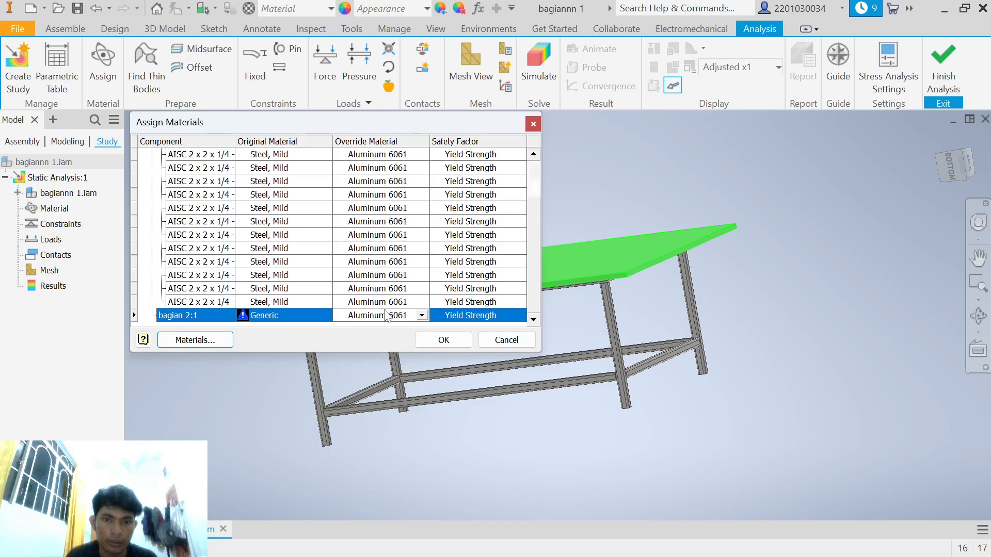
left_click(468, 338)
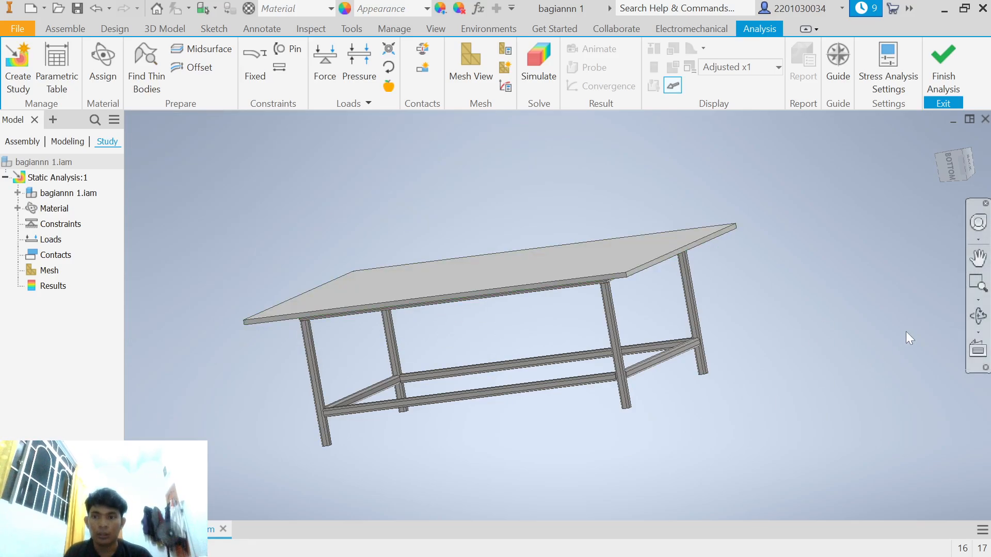
left_click(976, 324)
left_click_drag(663, 287, 695, 292)
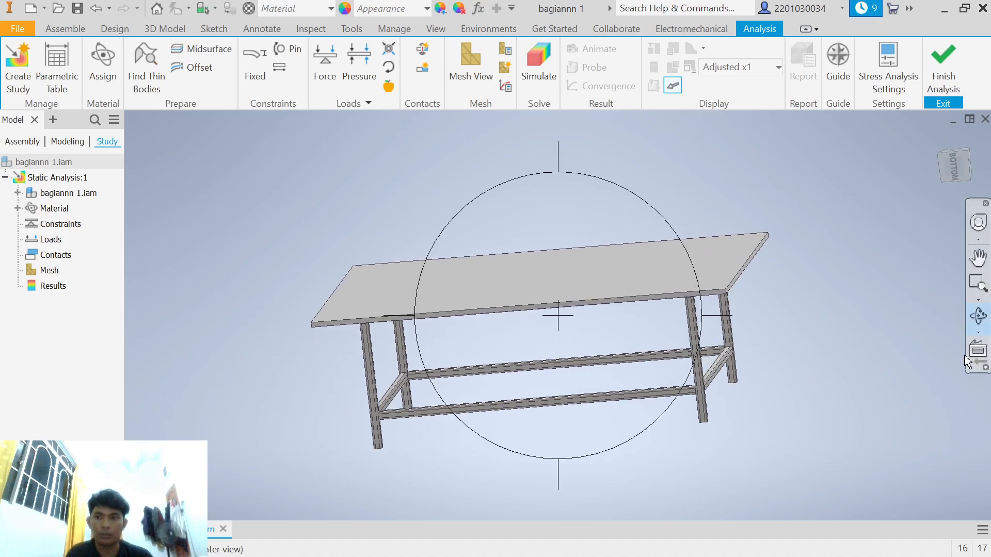
left_click(974, 325)
right_click(796, 332)
left_click(857, 333)
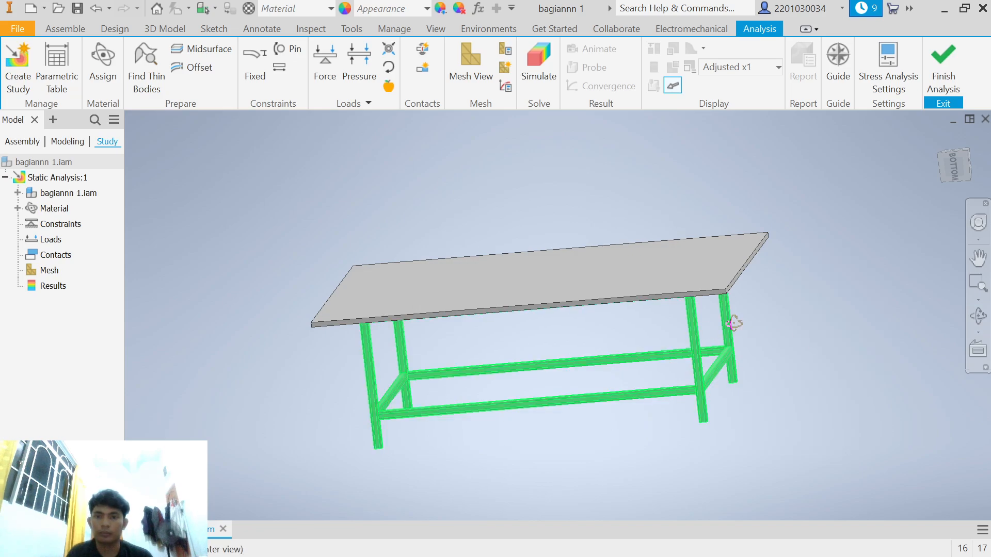
mouse_move(734, 324)
middle_mouse_down("shift")
mouse_move(737, 333)
mouse_move(741, 316)
mouse_move(698, 332)
mouse_move(722, 328)
middle_mouse_up("shift")
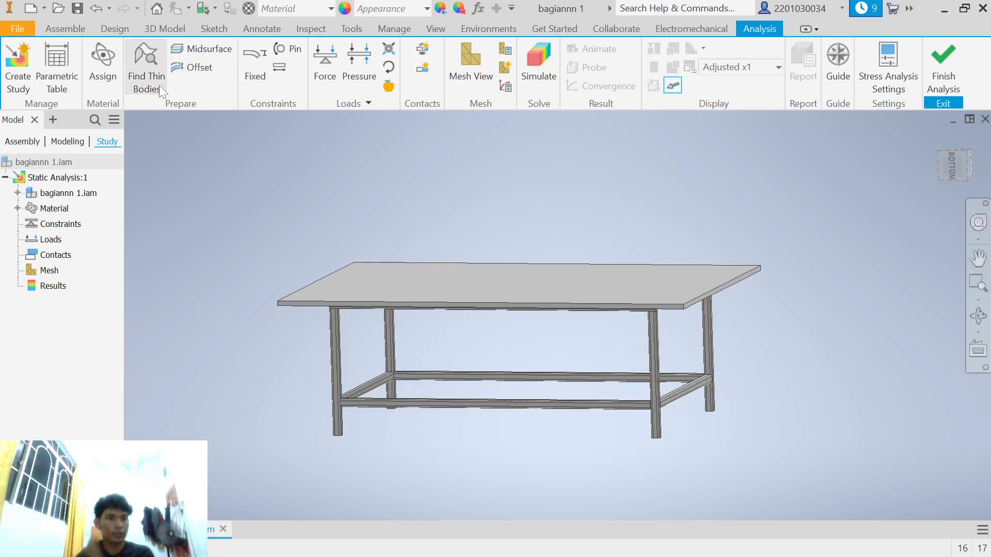
right_click(36, 227)
left_click(62, 247)
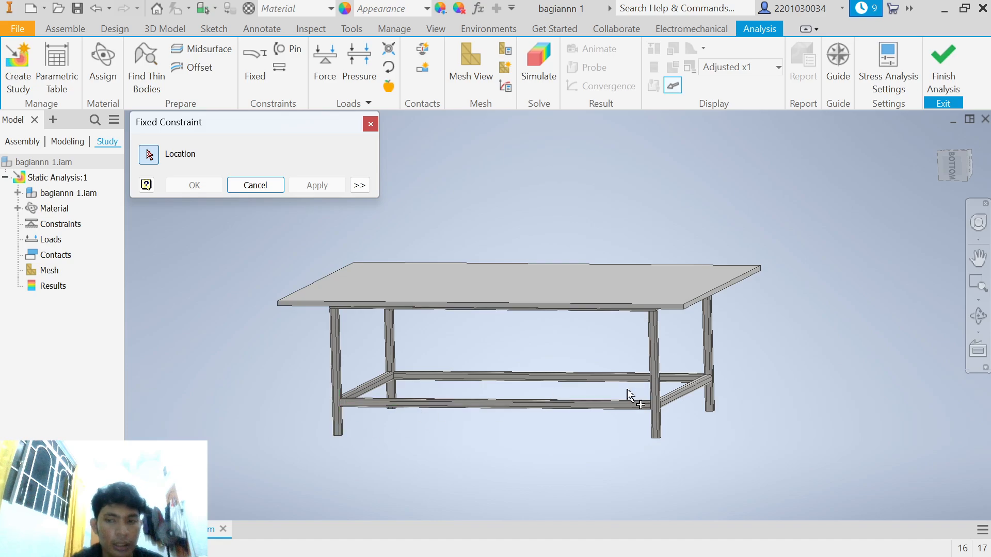
left_click(977, 316)
left_click_drag(568, 336, 504, 289)
left_click_drag(471, 227, 484, 244)
scroll(484, 258, "up", 3)
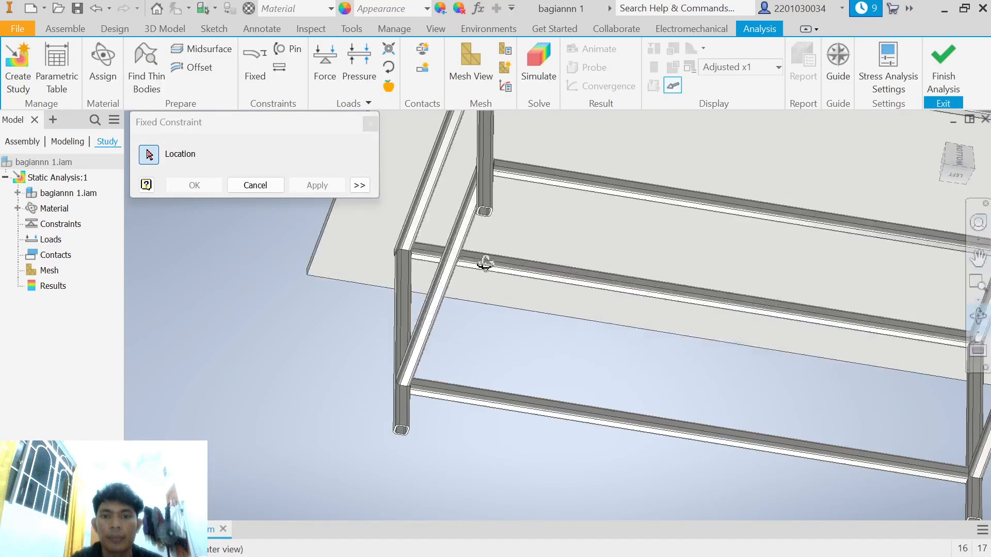
right_click(493, 323)
left_click(512, 321)
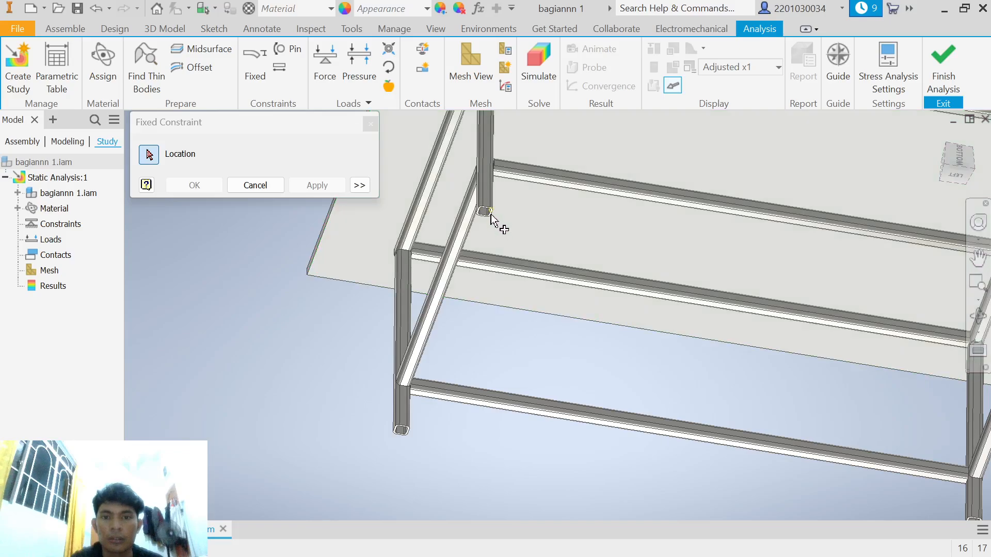
scroll(478, 216, "up", 3)
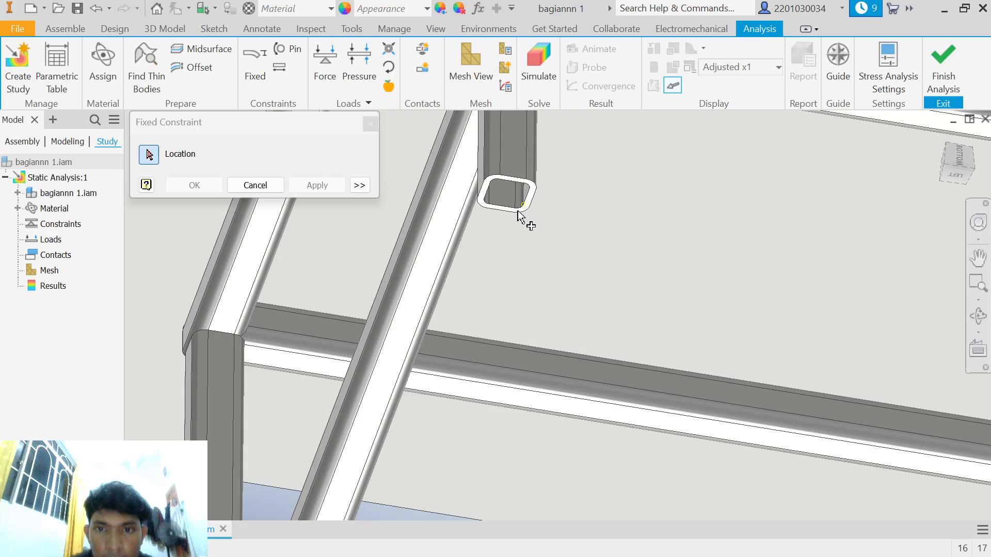
scroll(474, 321, "down", 2)
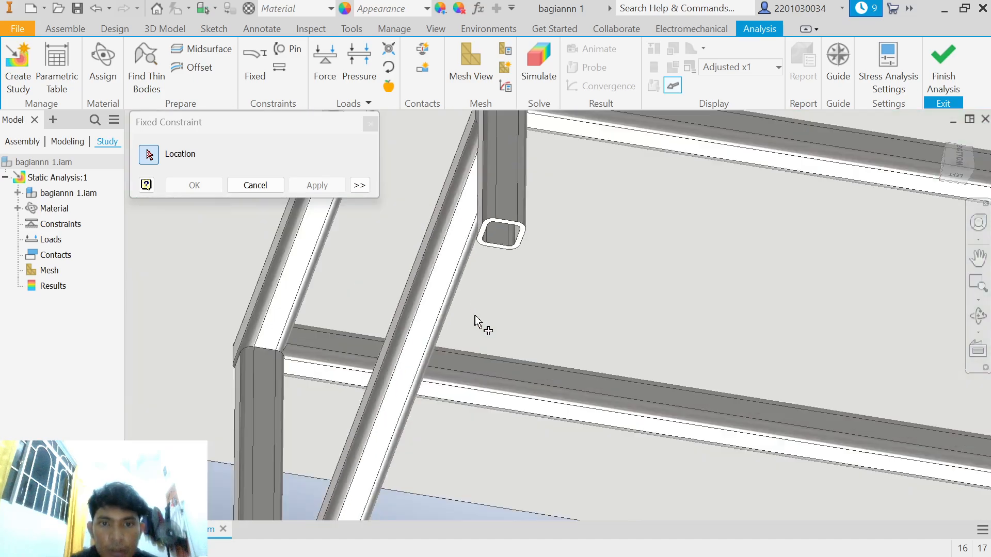
scroll(474, 356, "down", 3)
middle_click_drag(469, 435, 500, 262)
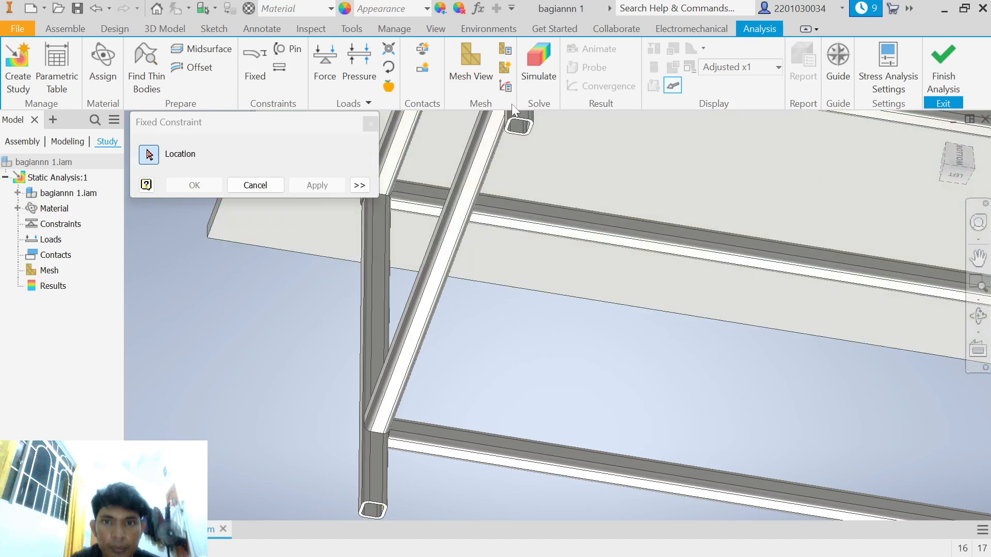
scroll(509, 122, "up", 1)
middle_click_drag(508, 141, 472, 295)
scroll(471, 297, "up", 4)
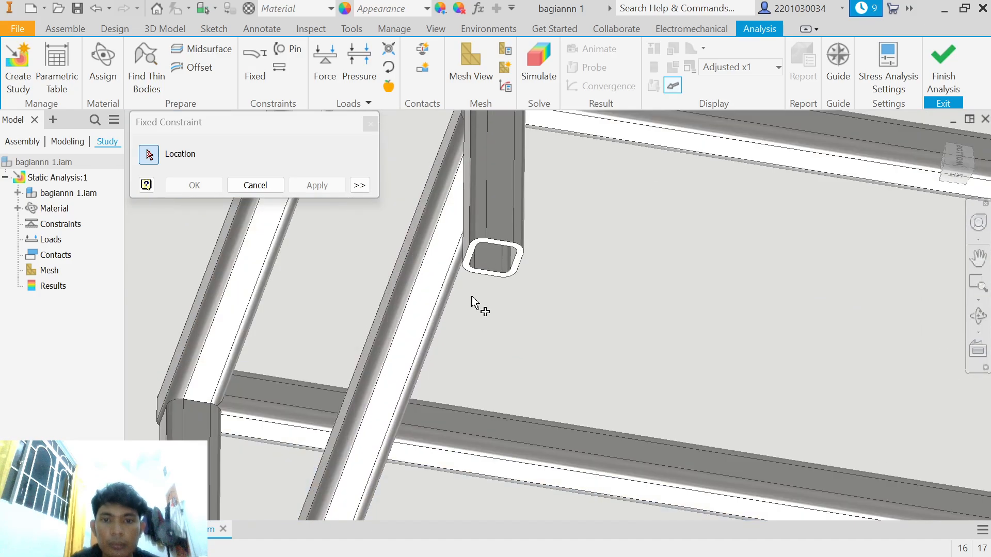
left_click(262, 186)
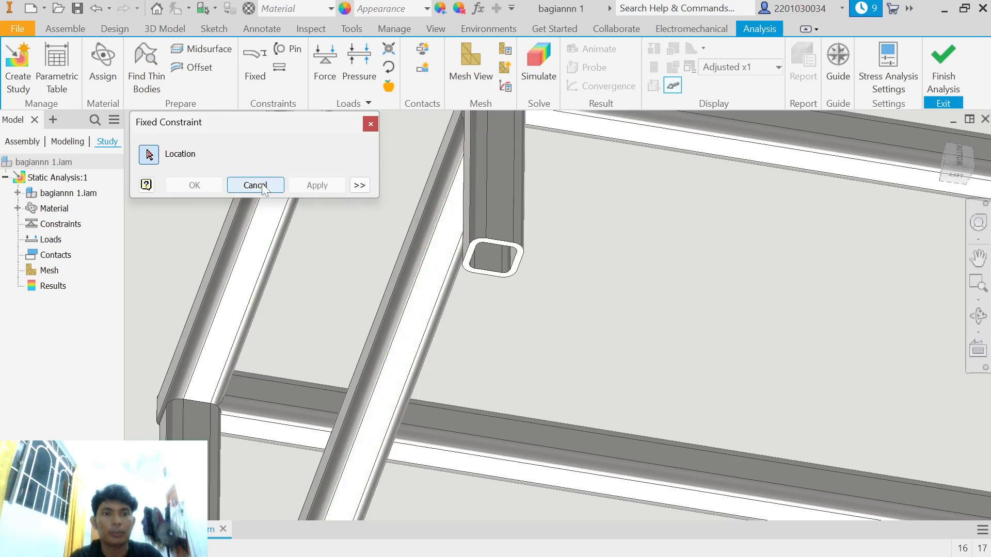
Examine the table's legs, lower frame and tabletop from several angles and distances.
scroll(466, 277, "down", 4)
scroll(466, 276, "down", 5)
scroll(670, 309, "down", 3)
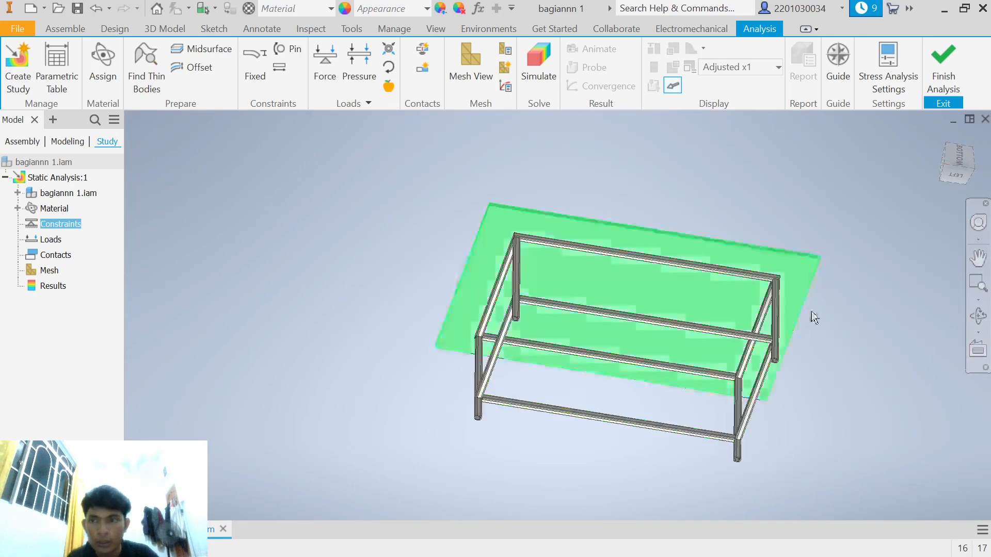
left_click(978, 316)
left_click_drag(655, 308, 620, 365)
scroll(500, 443, "up", 8)
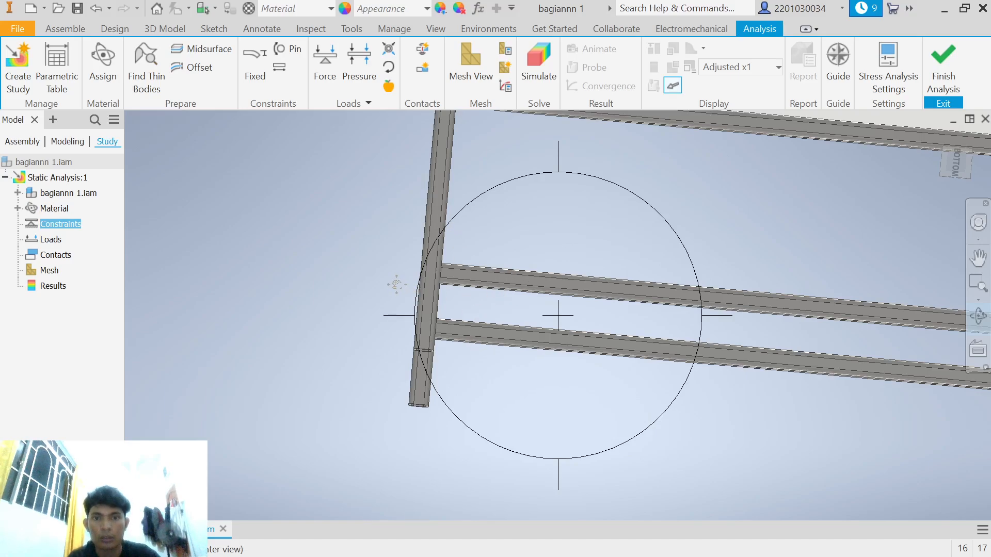
left_click_drag(394, 283, 403, 429)
key("Escape")
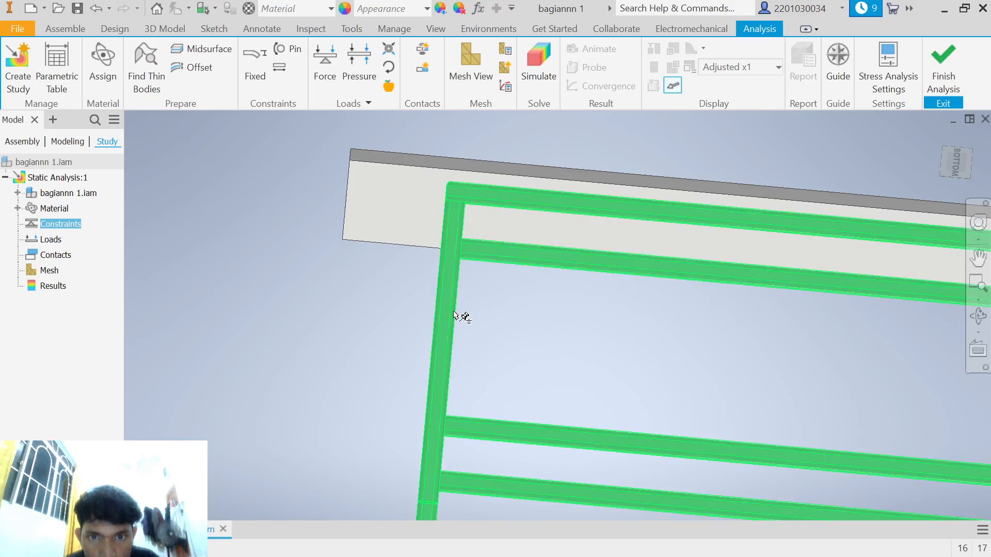
middle_click_drag(519, 342, 519, 393, "shift")
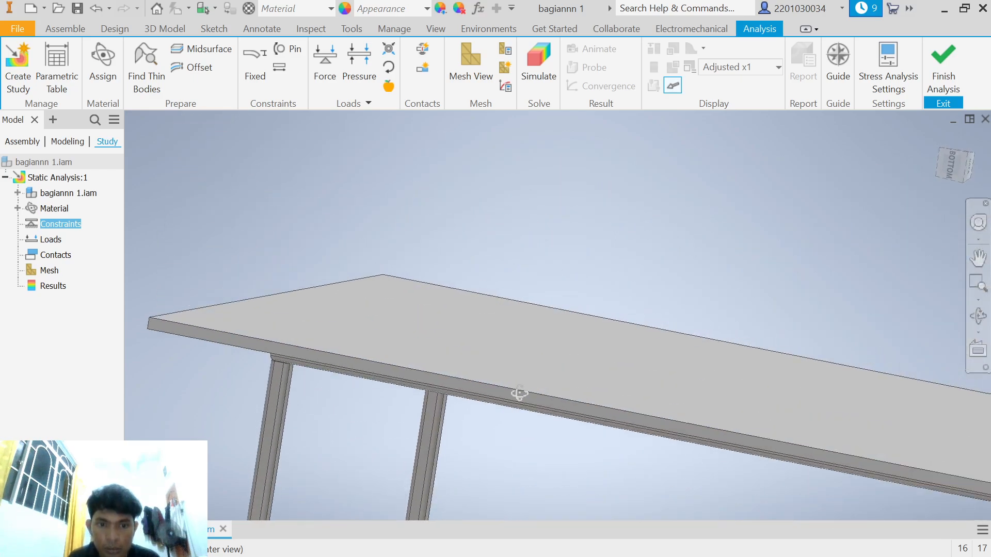
middle_click_drag(535, 447, 515, 258)
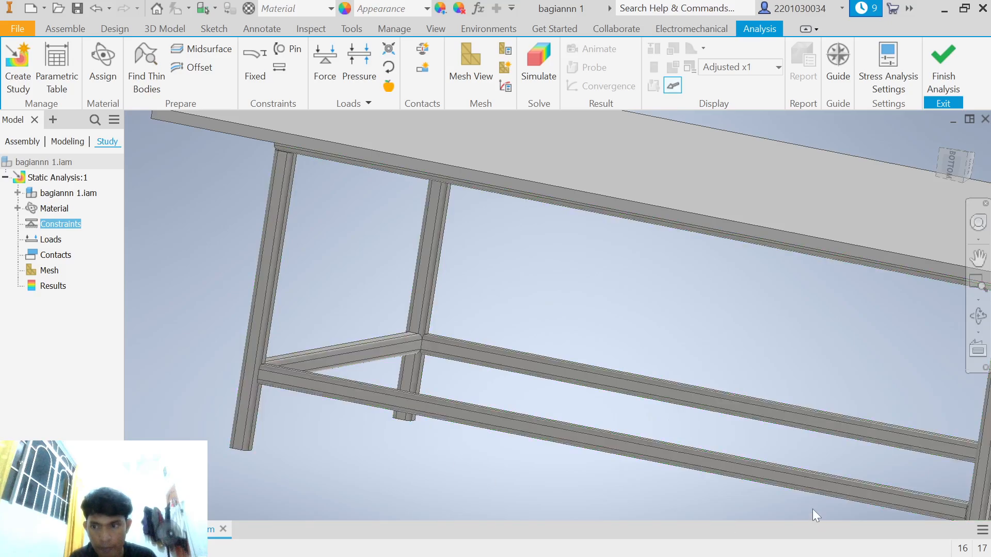
Bring up the frame design tools and examine the joints between the legs and the lower rails up close.
scroll(811, 503, "up", 2)
scroll(808, 496, "down", 5)
middle_click_drag(813, 498, 707, 469)
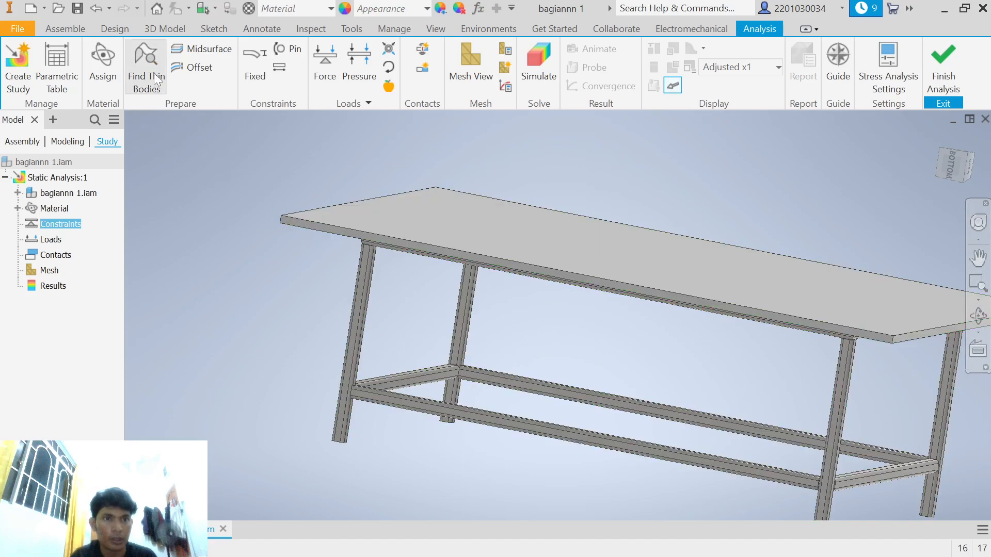
left_click(146, 29)
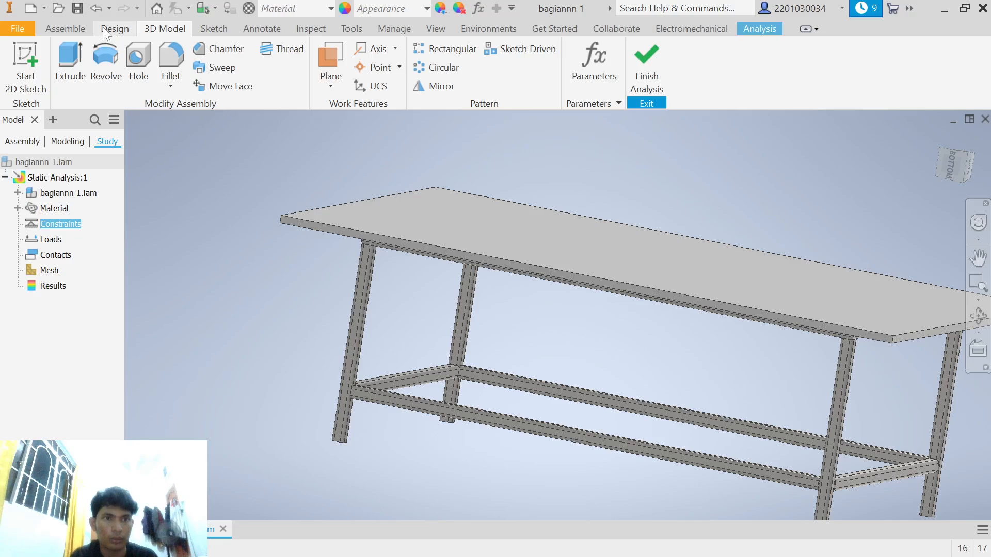
left_click(104, 26)
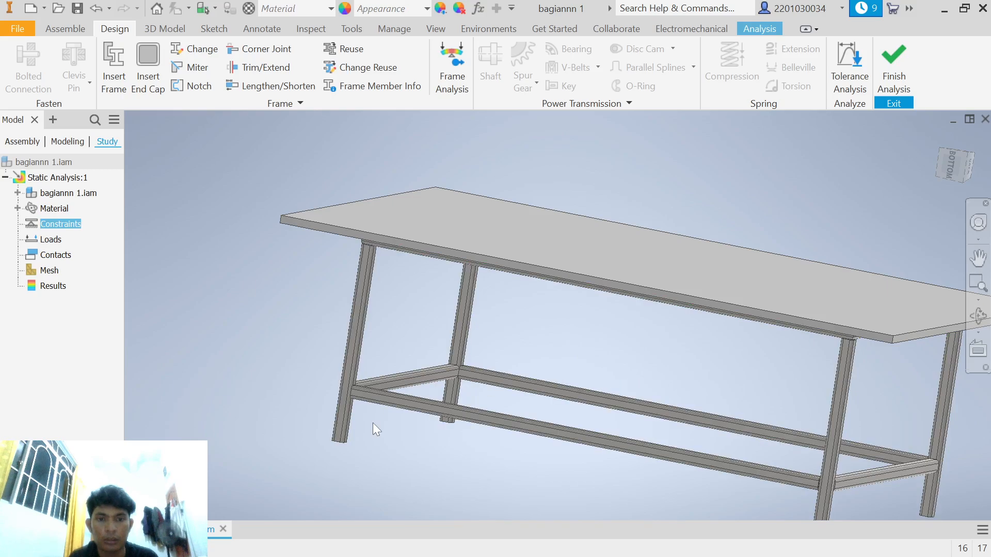
scroll(453, 420, "down", 3)
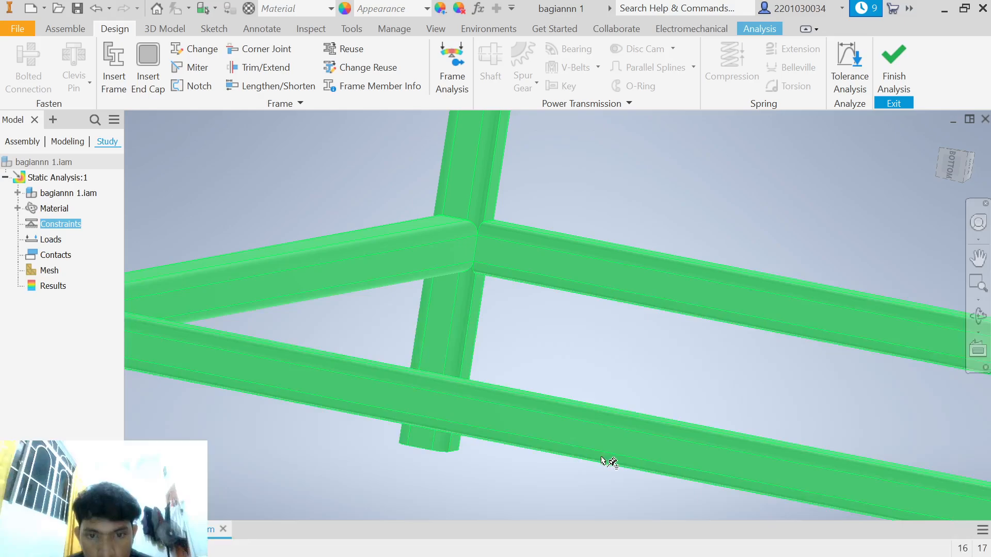
scroll(471, 349, "down", 3)
scroll(764, 376, "up", 5)
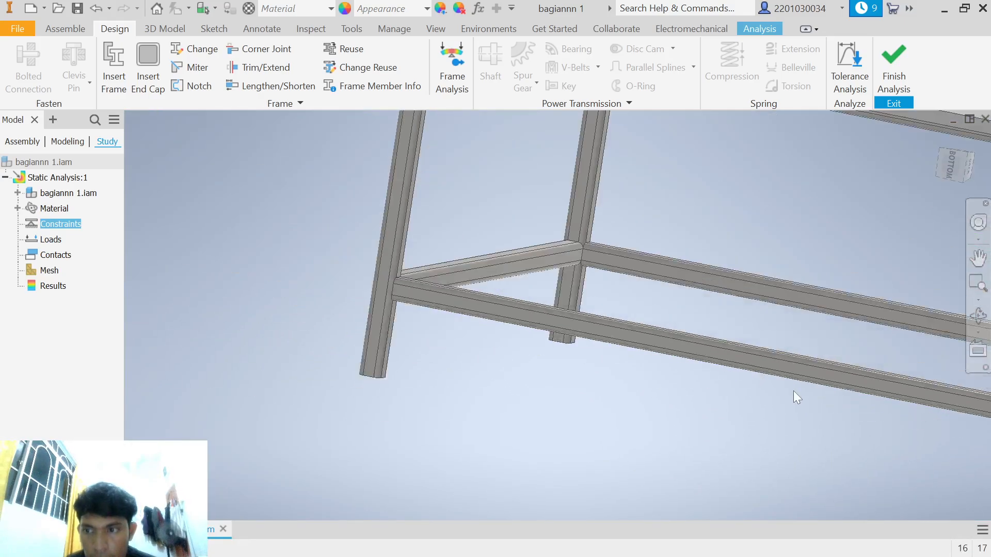
scroll(762, 385, "down", 5)
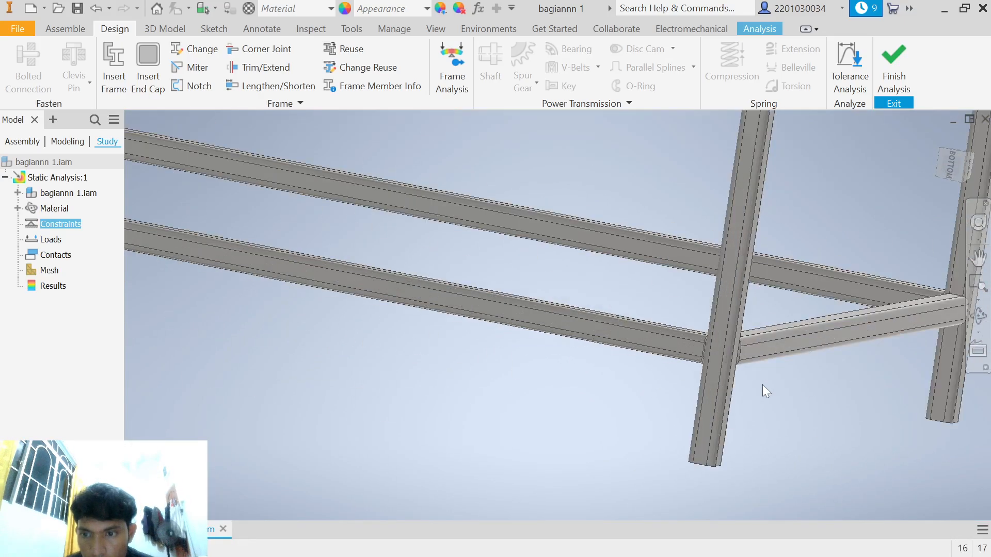
middle_click_drag(521, 367, 746, 380)
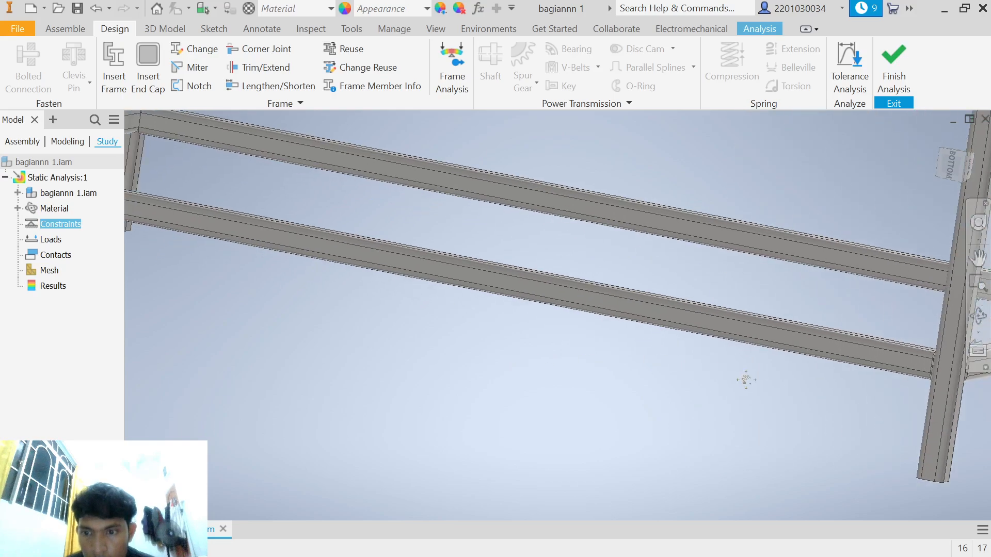
middle_click_drag(396, 310, 648, 393)
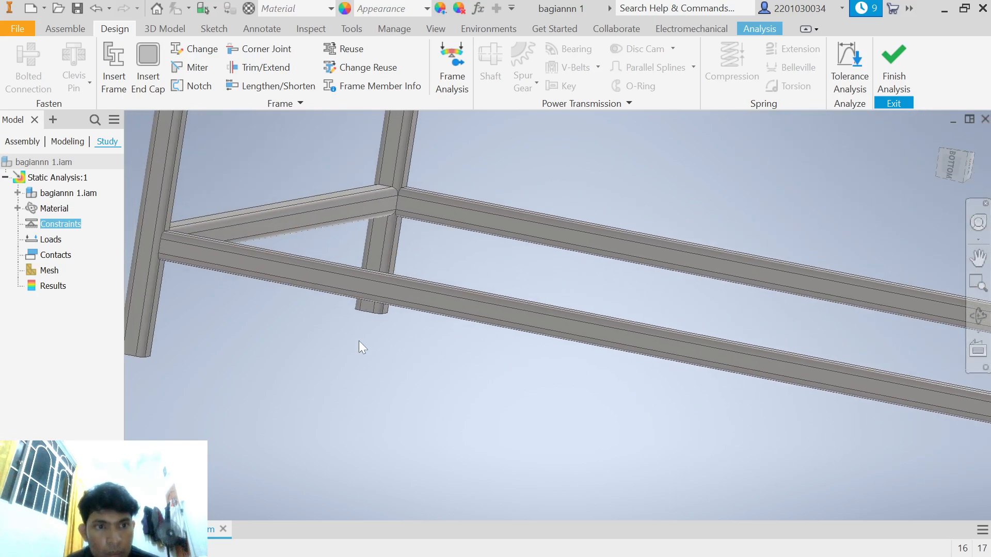
middle_click_drag(246, 290, 475, 339, "shift")
scroll(480, 340, "down", 8)
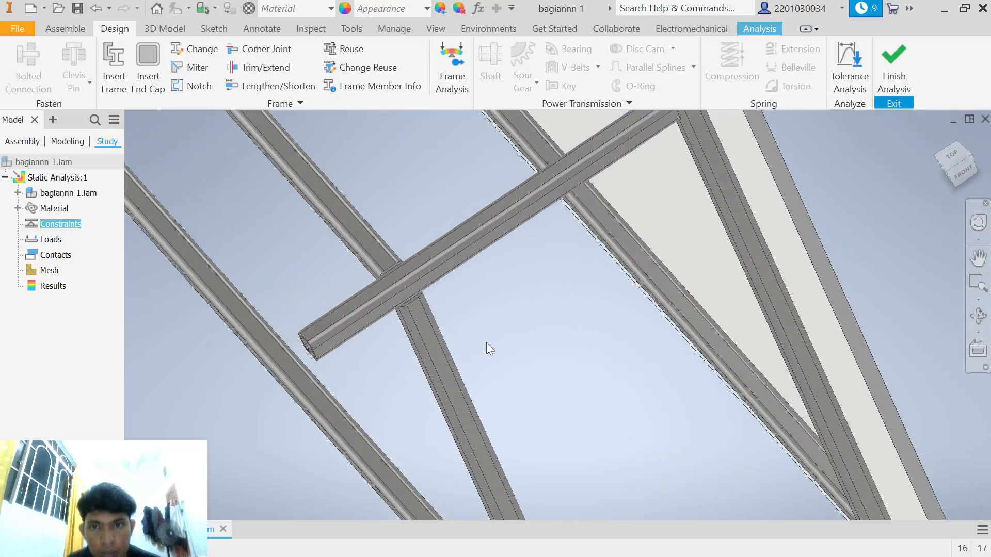
middle_click_drag(448, 404, 618, 464, "shift")
scroll(541, 444, "up", 2)
scroll(553, 447, "down", 10)
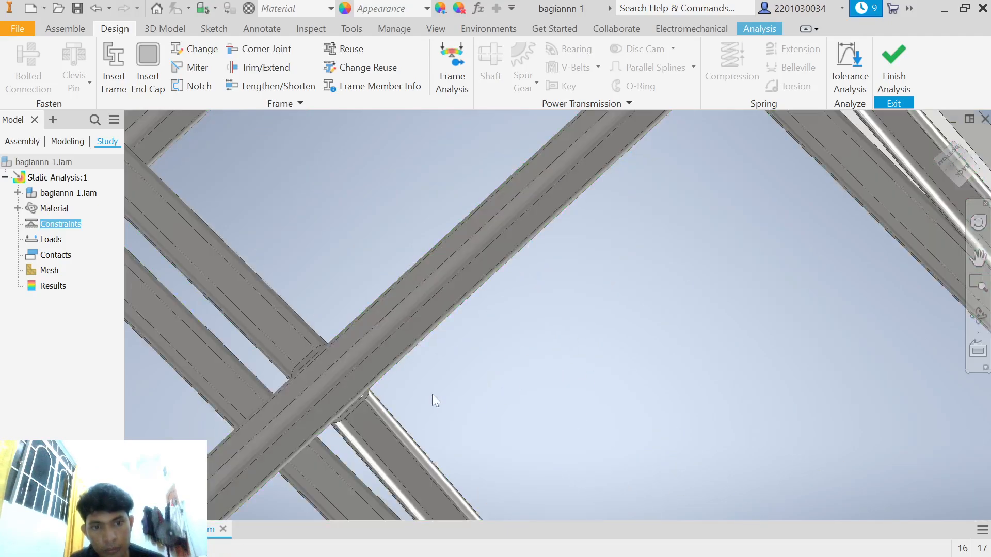
middle_click_drag(432, 394, 402, 358, "shift")
scroll(485, 368, "up", 5)
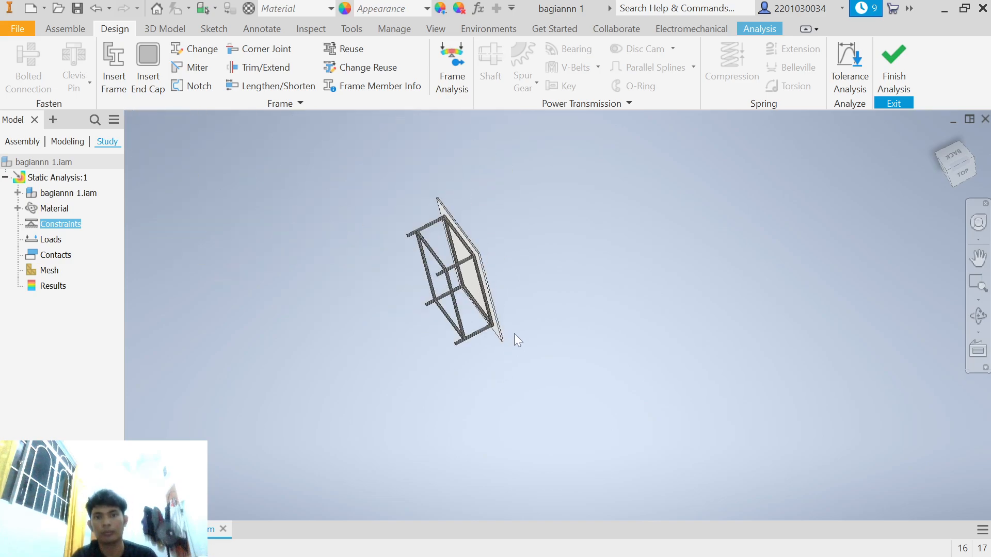
Examine the whole table from below and from the side, ending at the short lower crossbar's joint with the leg.
left_click(978, 315)
left_click_drag(487, 316, 585, 323)
scroll(588, 438, "down", 5)
scroll(588, 437, "down", 4)
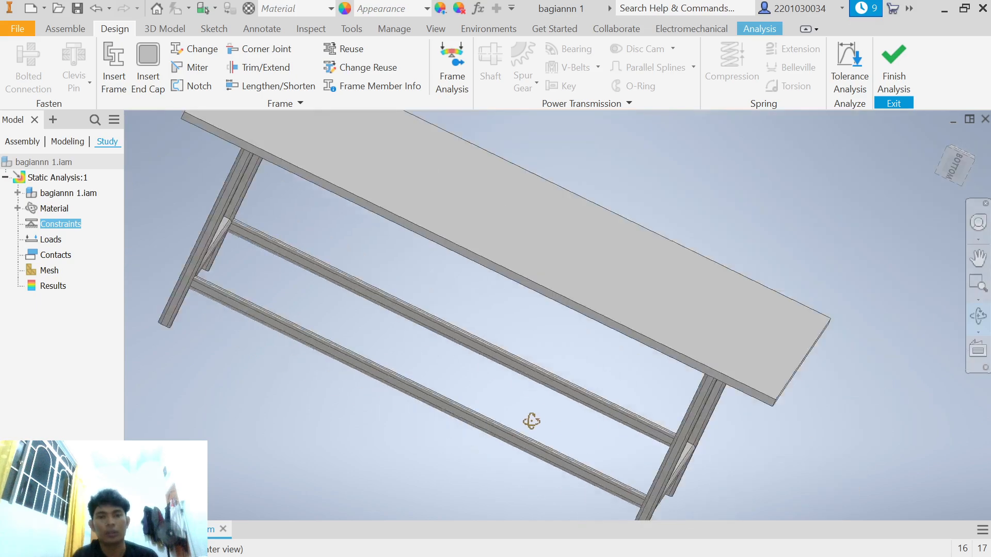
scroll(531, 420, "up", 3)
right_click(377, 369)
left_click(442, 373)
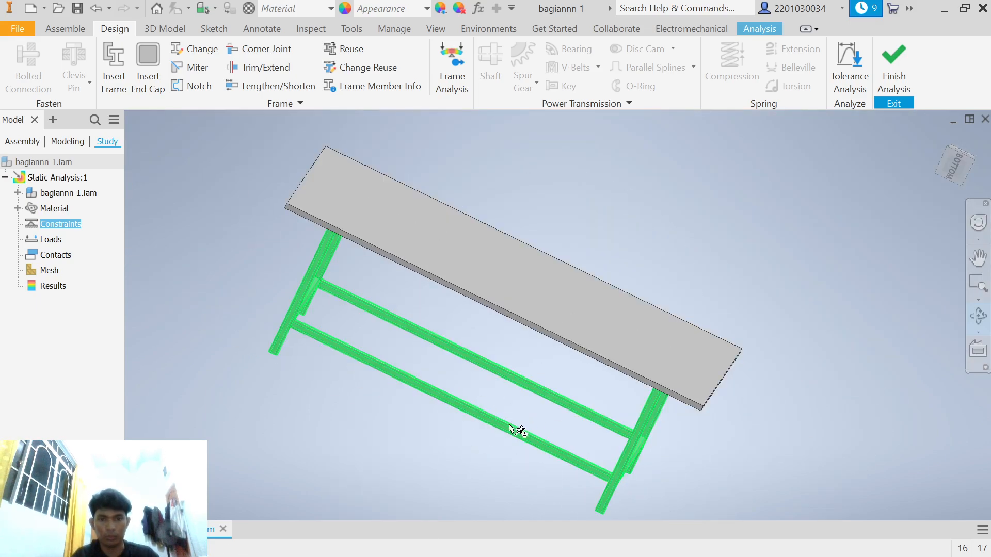
middle_click_drag(537, 429, 542, 244, "shift")
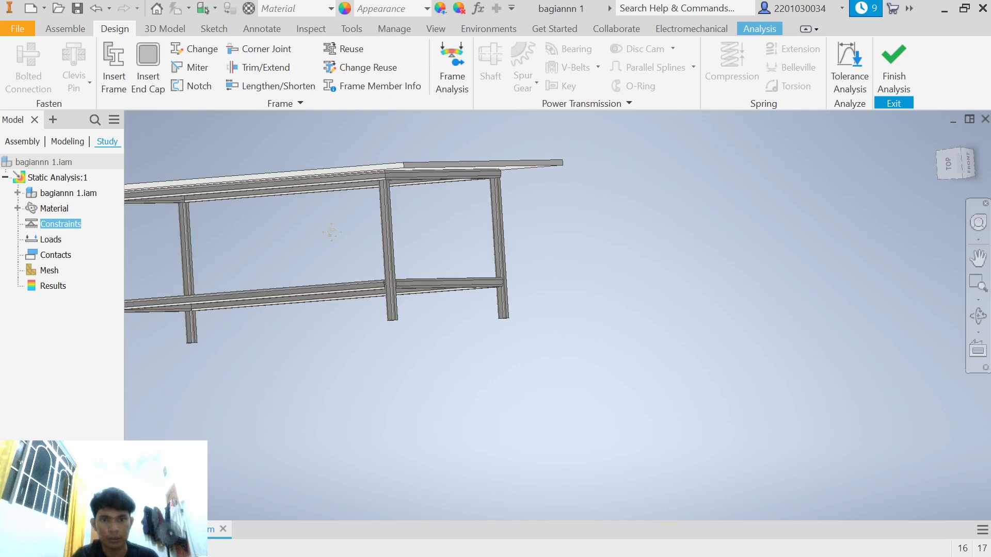
middle_click_drag(331, 233, 512, 329, "shift")
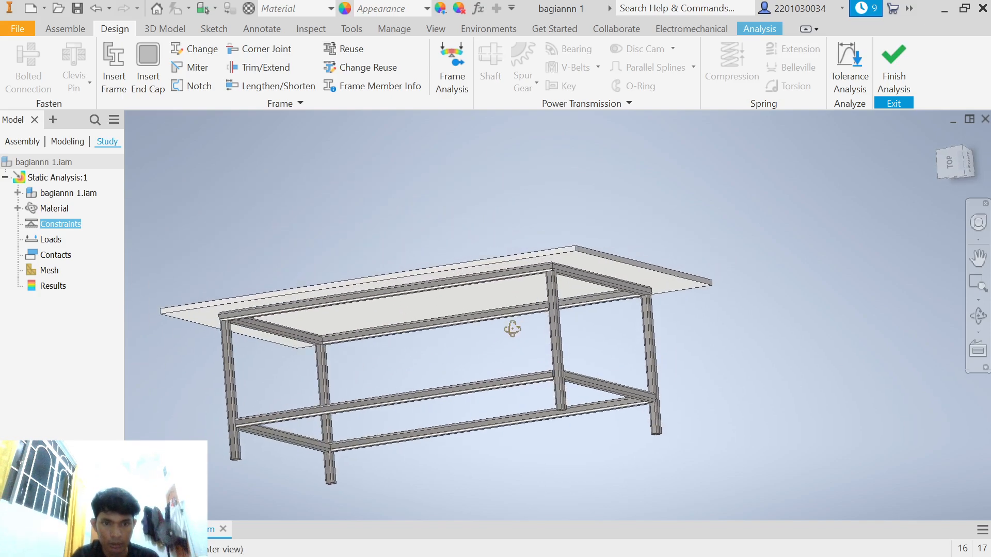
scroll(303, 413, "down", 5)
middle_click_drag(395, 388, 635, 306)
Trim the two short lower crossbars to the face of the leg they overlap, using Trim/Extend.
left_click(260, 67)
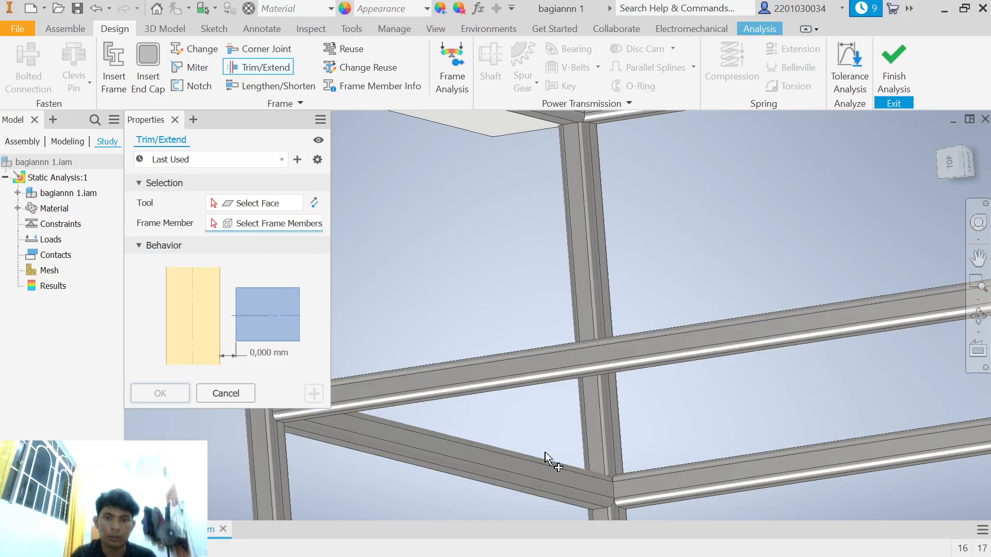
scroll(594, 450, "up", 5)
scroll(597, 449, "down", 2)
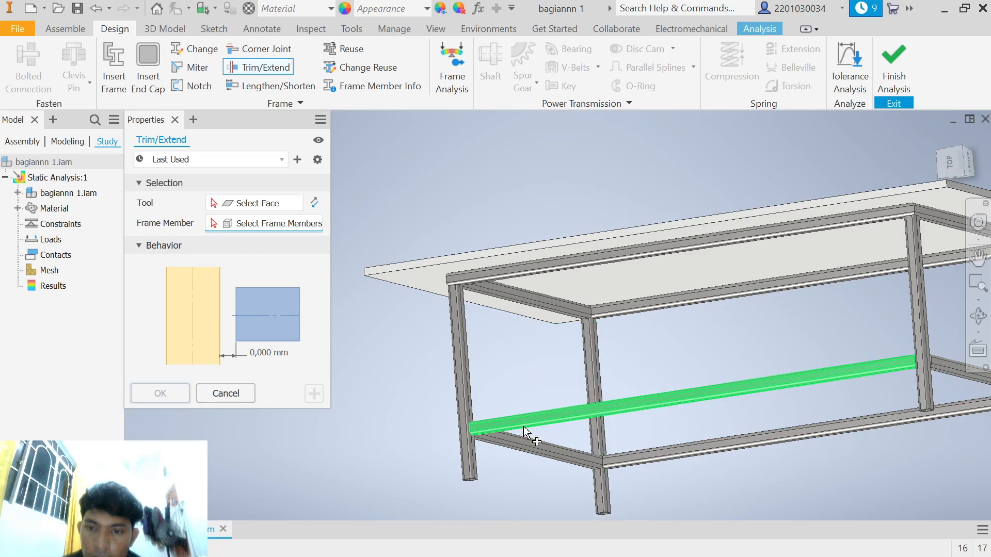
left_click(532, 447)
middle_click_drag(628, 480, 531, 420)
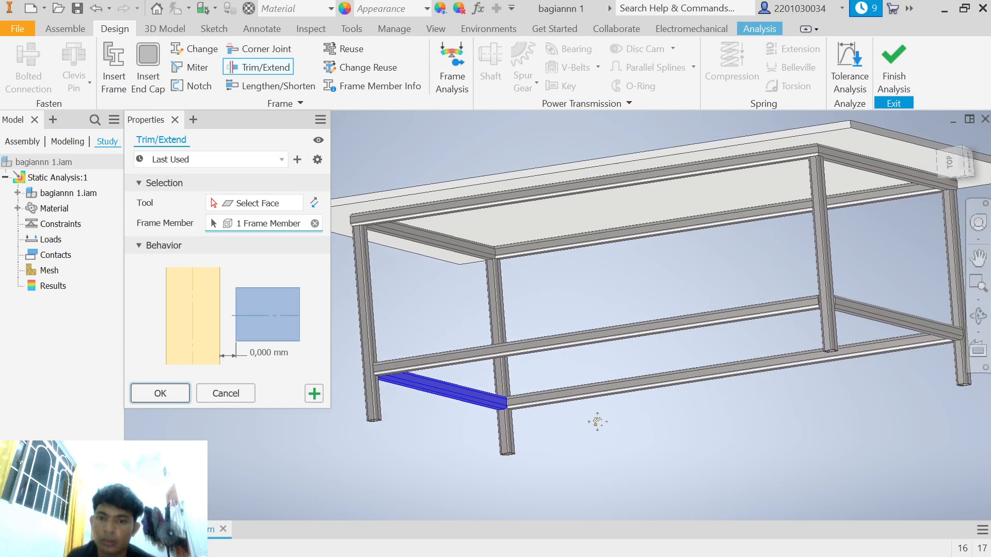
left_click(879, 313)
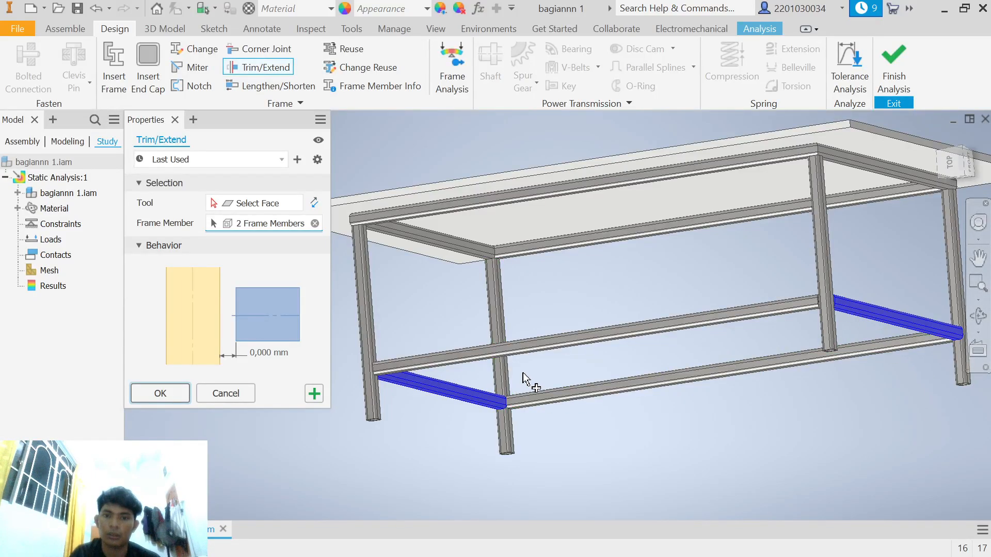
middle_click_drag(531, 380, 603, 403)
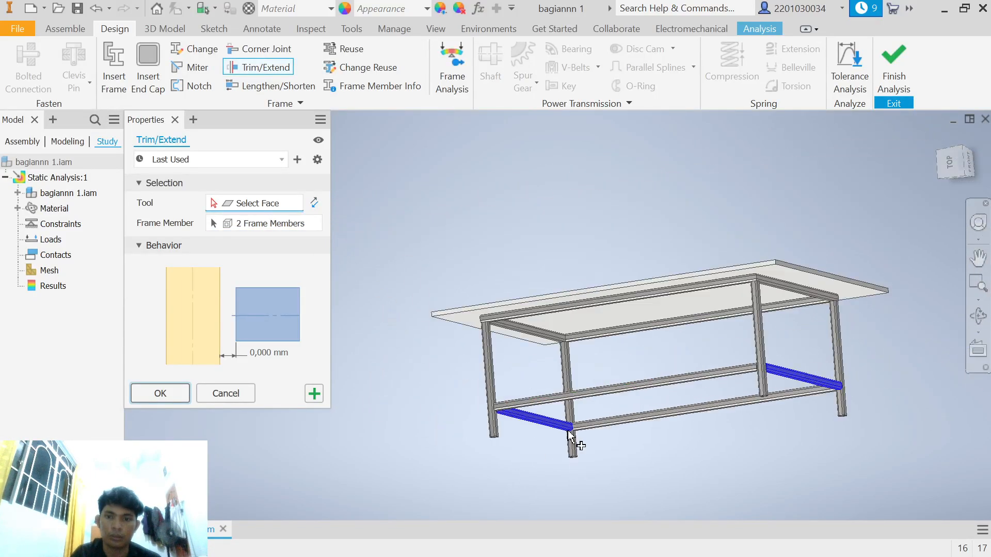
scroll(575, 440, "up", 5)
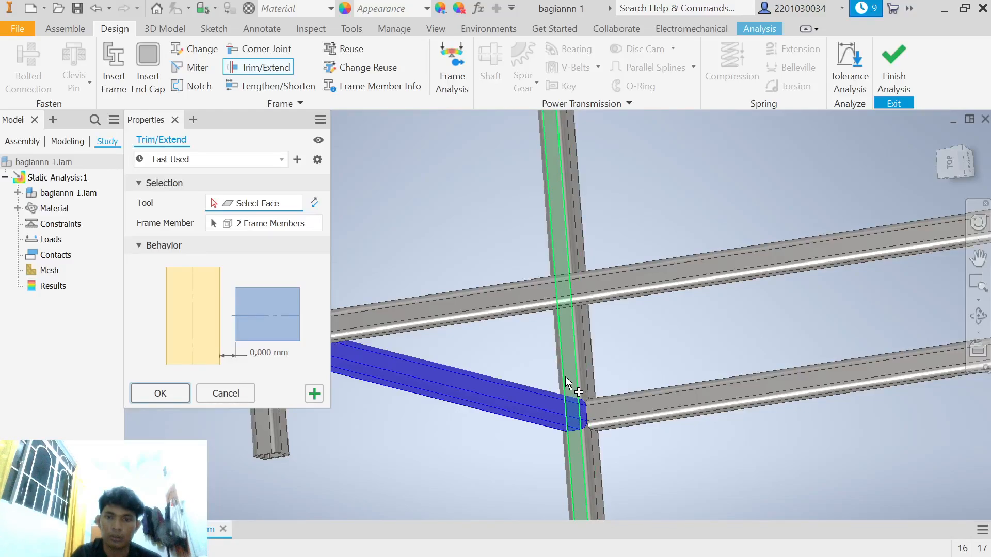
scroll(566, 381, "up", 2)
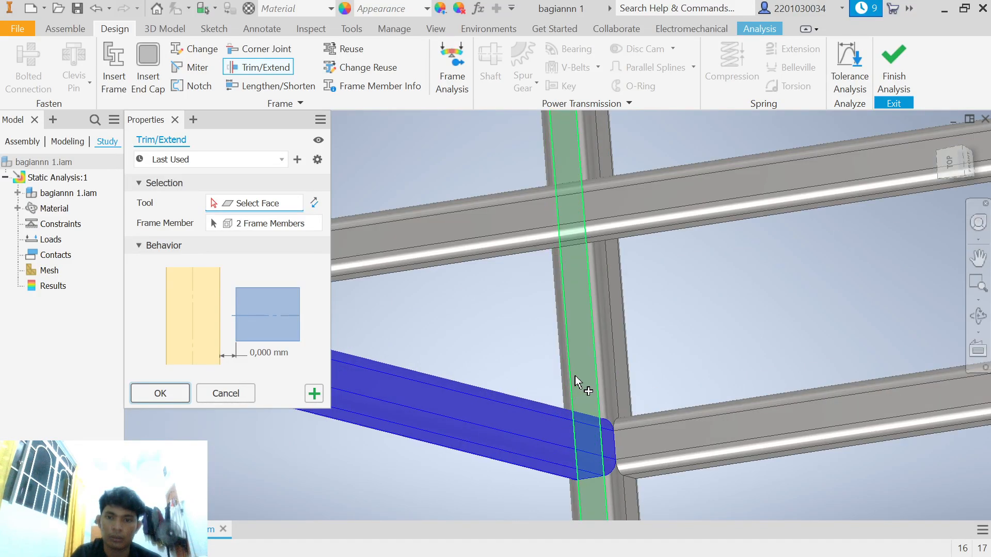
left_click(575, 381)
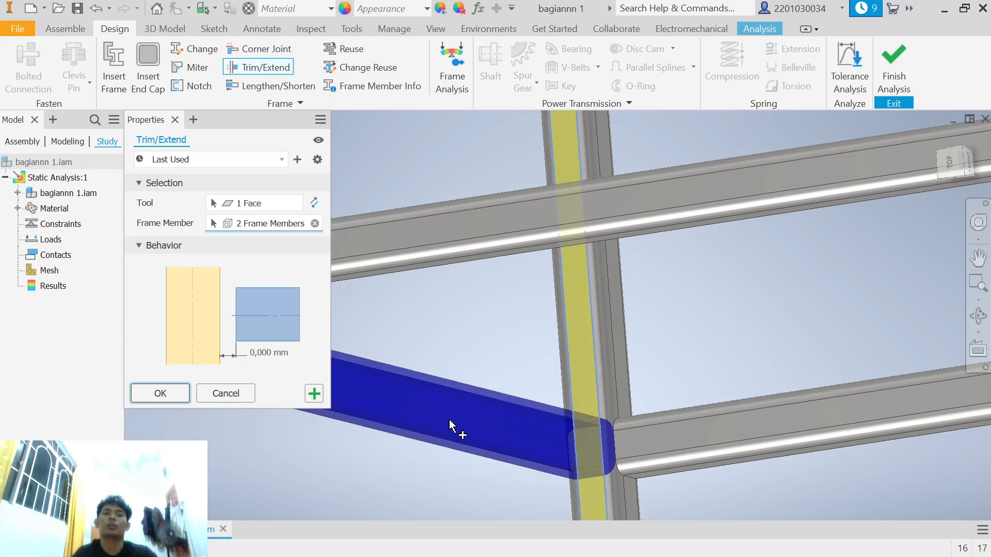
left_click(169, 395)
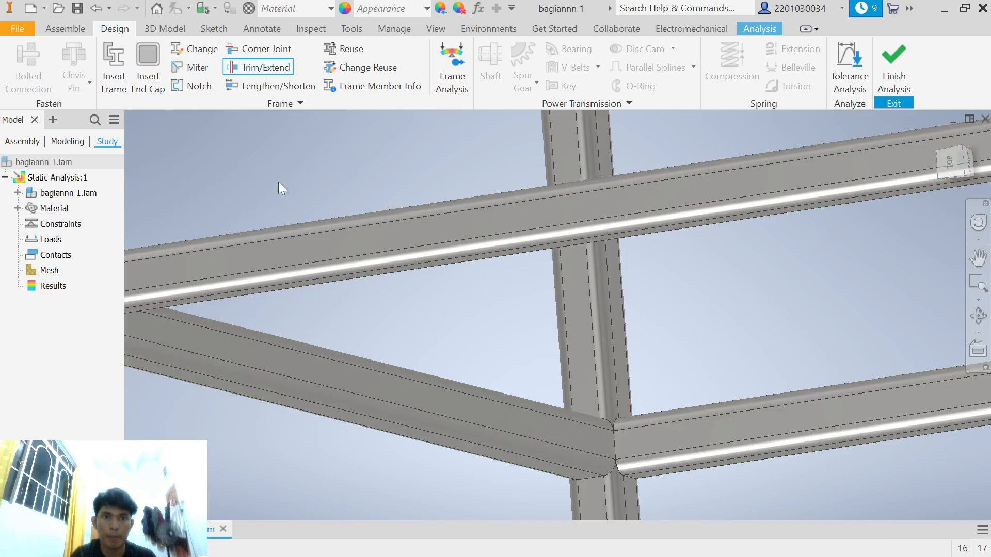
left_click(265, 72)
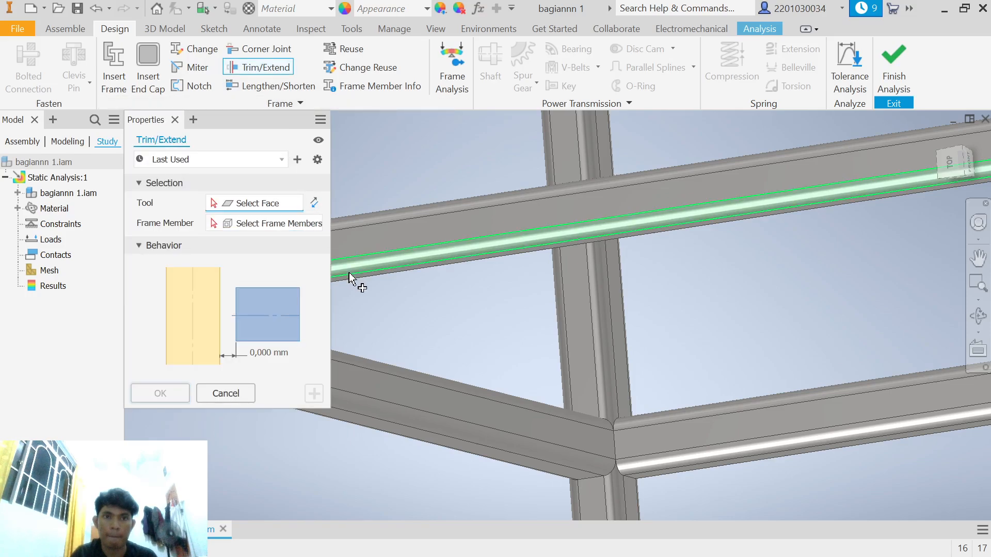
scroll(465, 321, "down", 10)
left_click(458, 339)
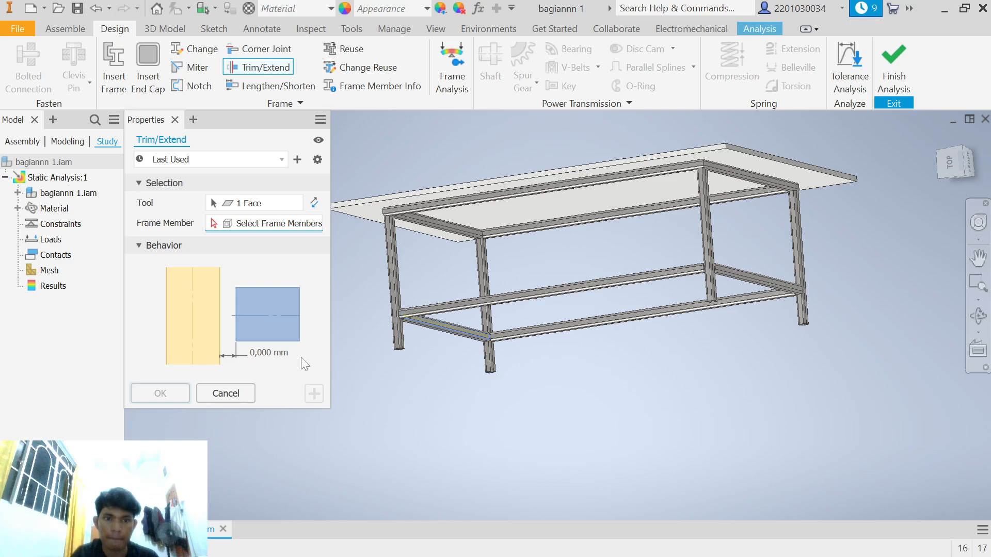
left_click(236, 394)
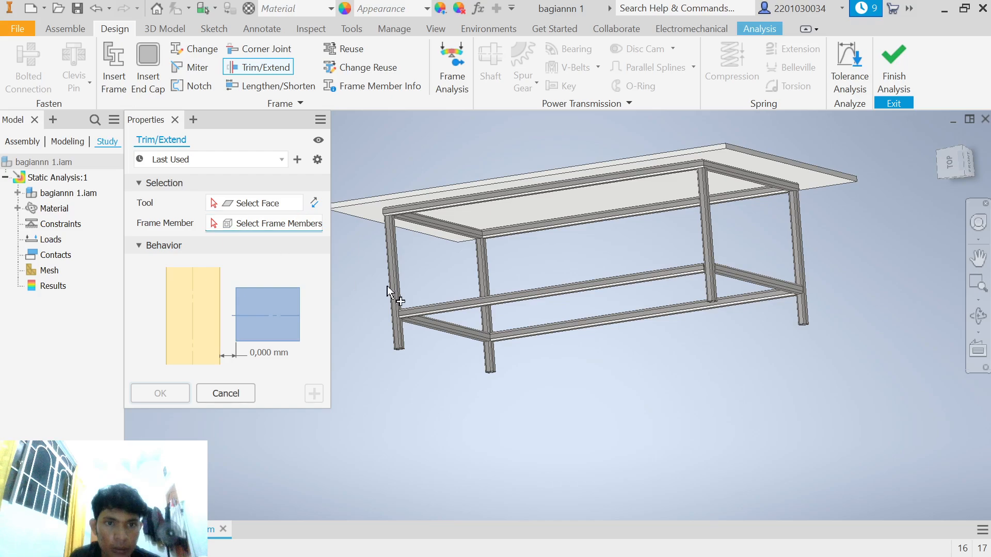
Apply another Trim/Extend to both short lower crossbars, using the leg's side face at the overlapping end joint as the cutting tool.
left_click(447, 320)
left_click(746, 280)
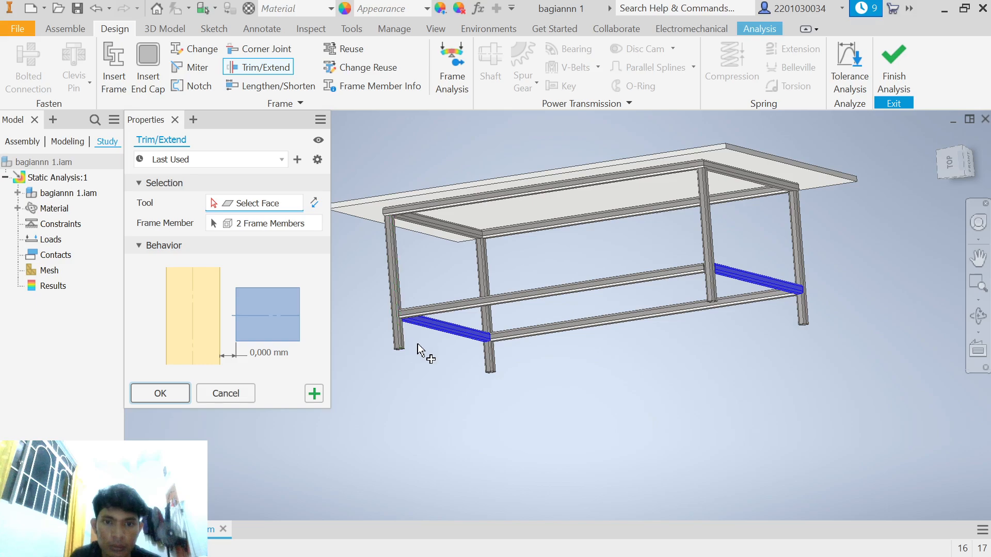
scroll(448, 336, "up", 3)
scroll(449, 336, "down", 7)
scroll(450, 335, "up", 5)
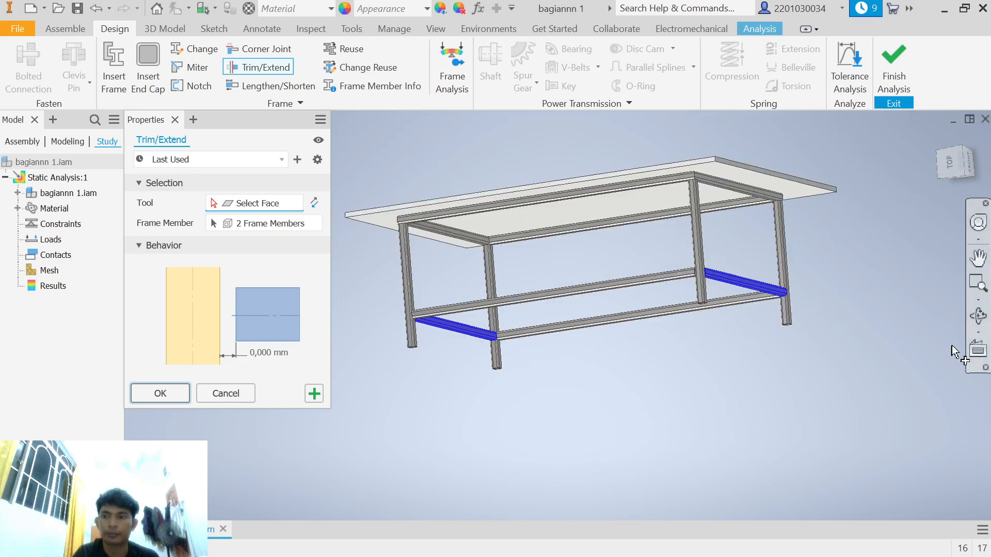
left_click(979, 318)
left_click_drag(413, 309, 681, 342)
scroll(652, 370, "down", 2)
scroll(654, 371, "up", 2)
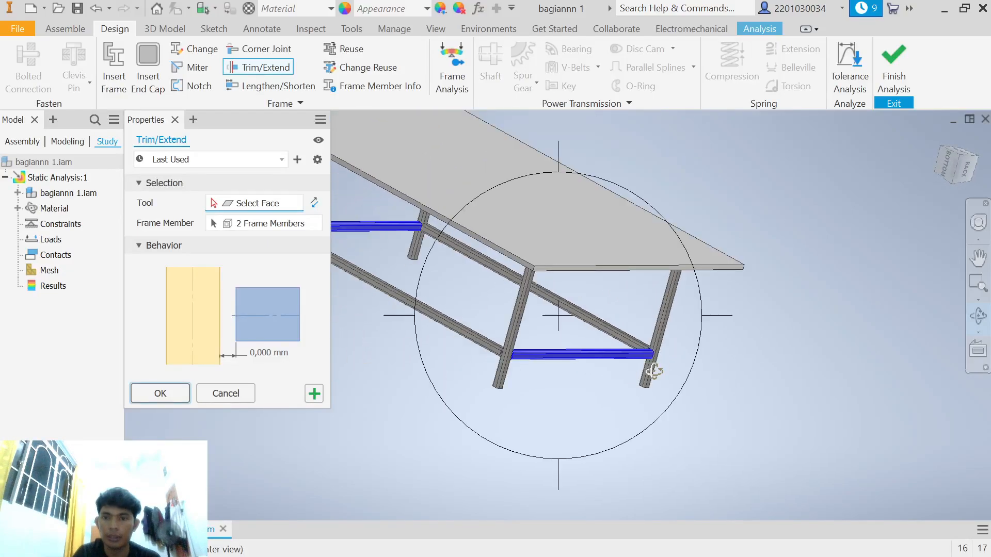
scroll(654, 372, "down", 5)
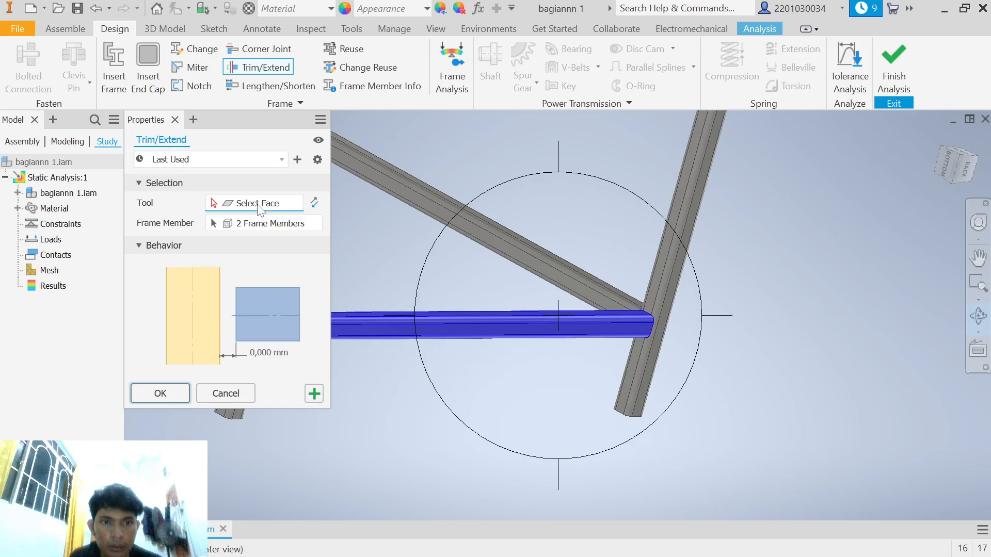
right_click(782, 345)
left_click(819, 323)
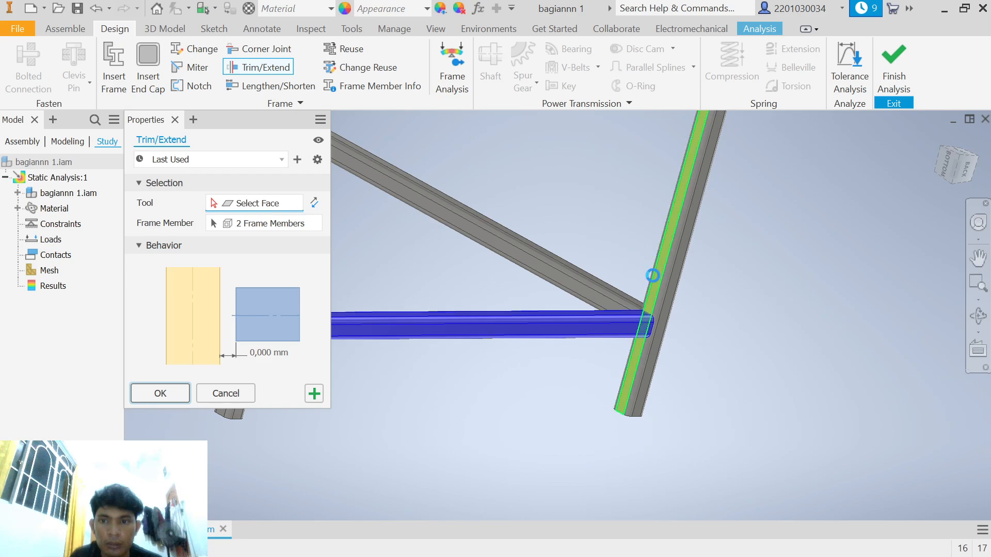
left_click(653, 278)
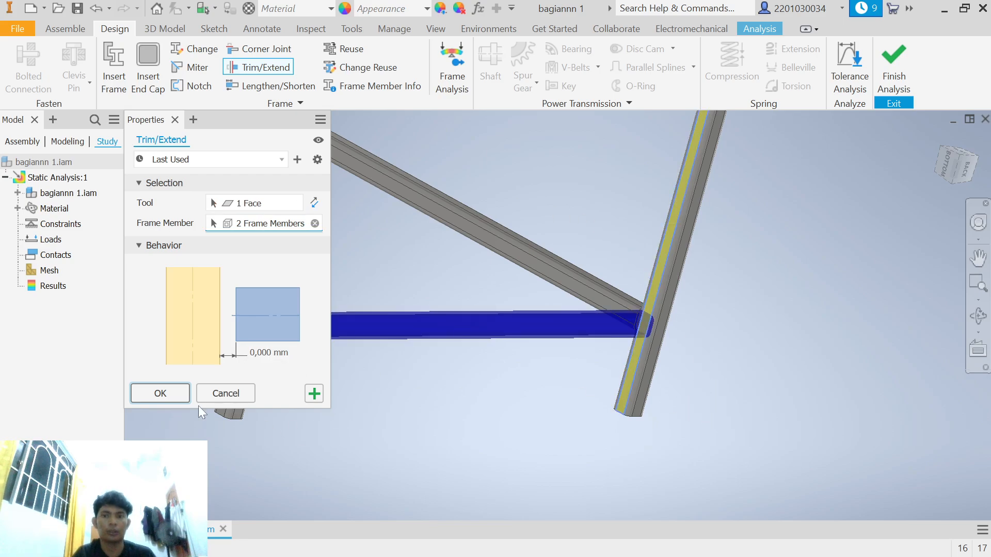
left_click(166, 395)
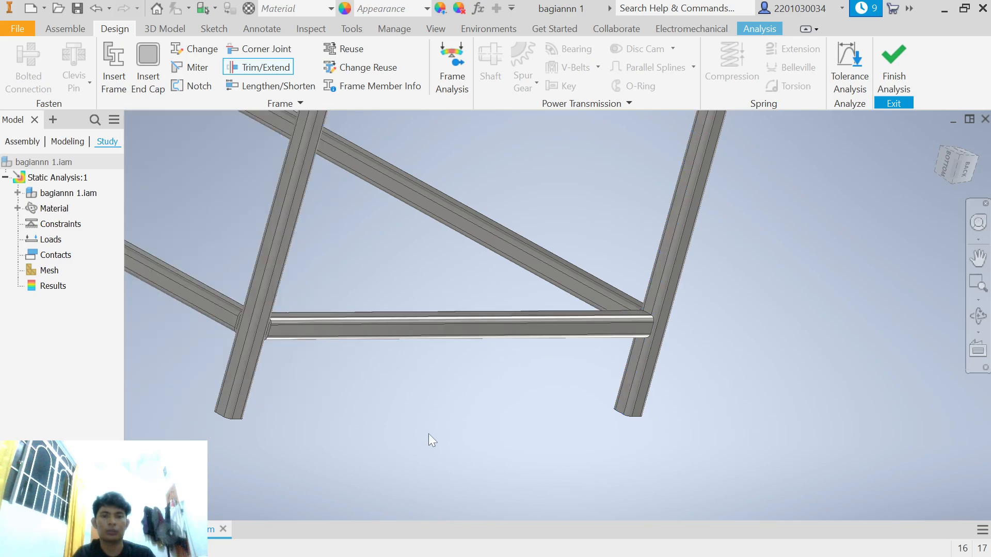
scroll(429, 435, "down", 5)
middle_click_drag(343, 413, 589, 423)
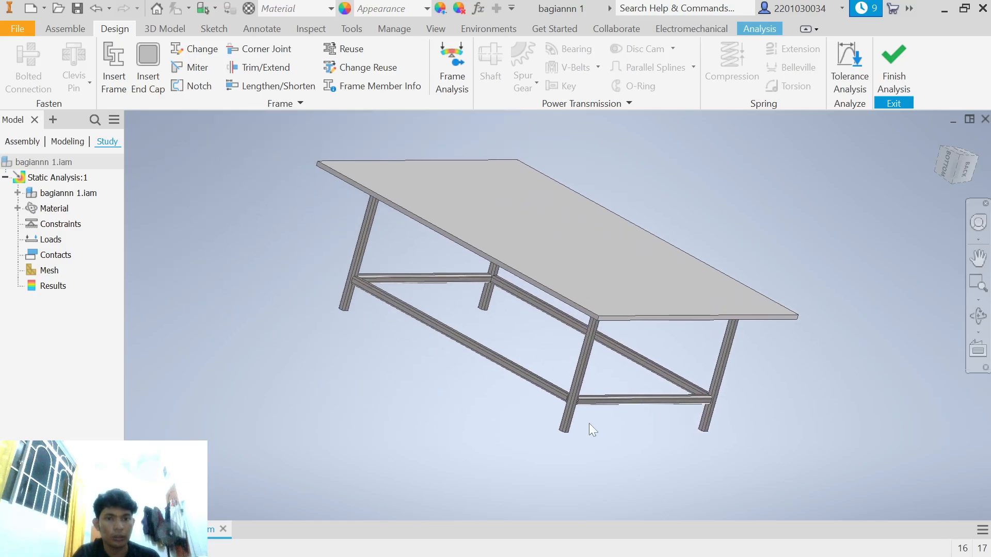
Examine the whole table from the underside, the end and the long side to check the trimmed frame.
middle_click_drag(742, 398, 689, 429, "shift")
left_click(978, 316)
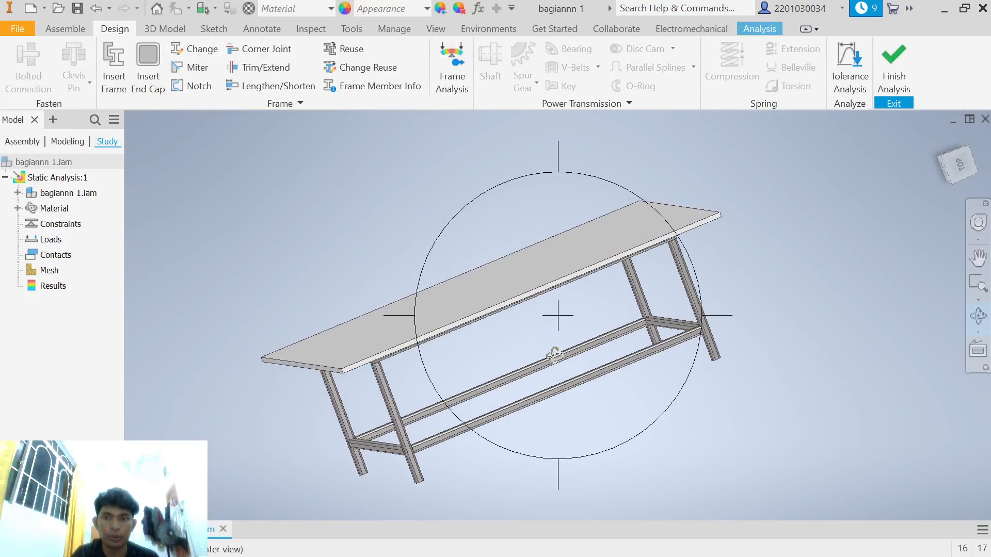
left_click_drag(570, 385, 508, 352)
middle_click_drag(509, 352, 514, 406)
left_click(977, 316)
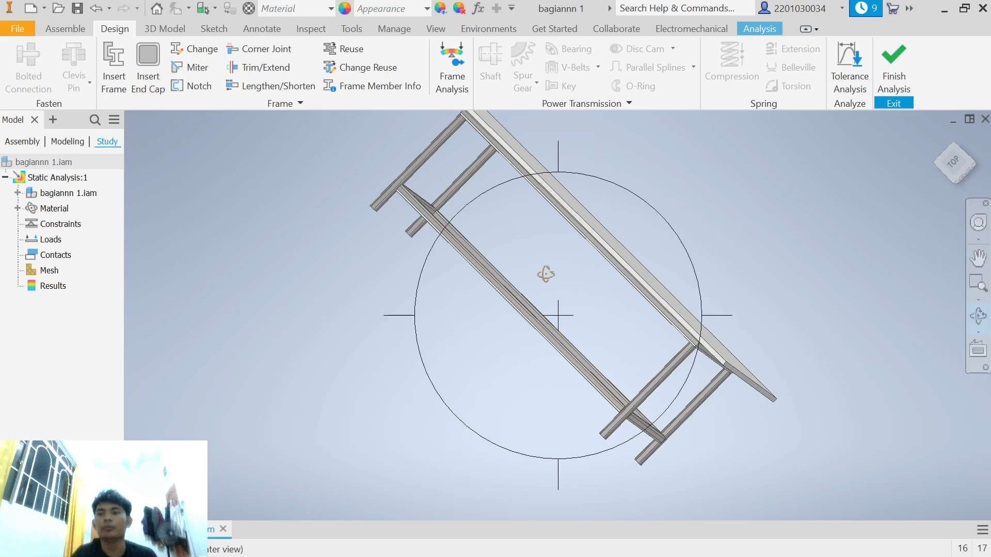
left_click_drag(546, 274, 610, 91)
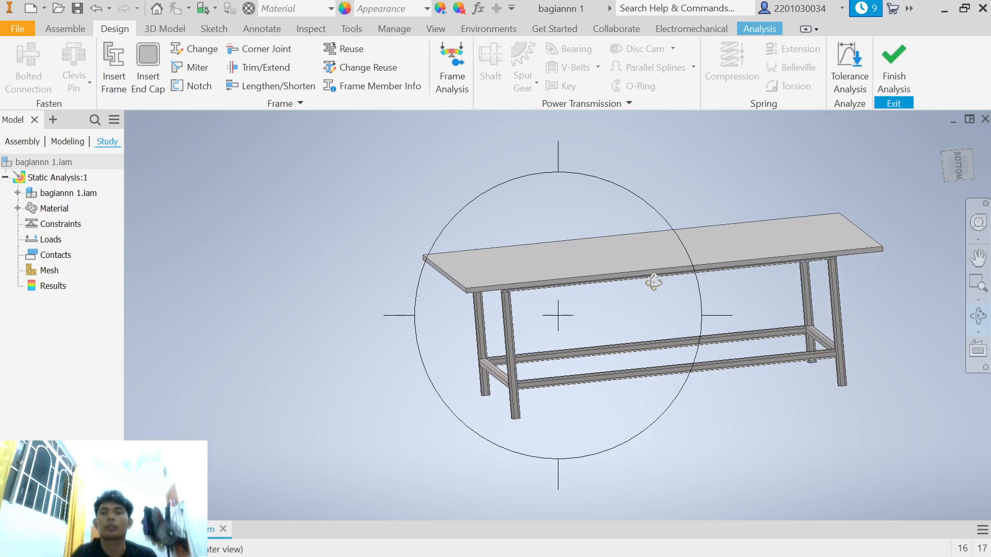
middle_click_drag(693, 359, 485, 405)
scroll(482, 407, "down", 2)
key("Escape")
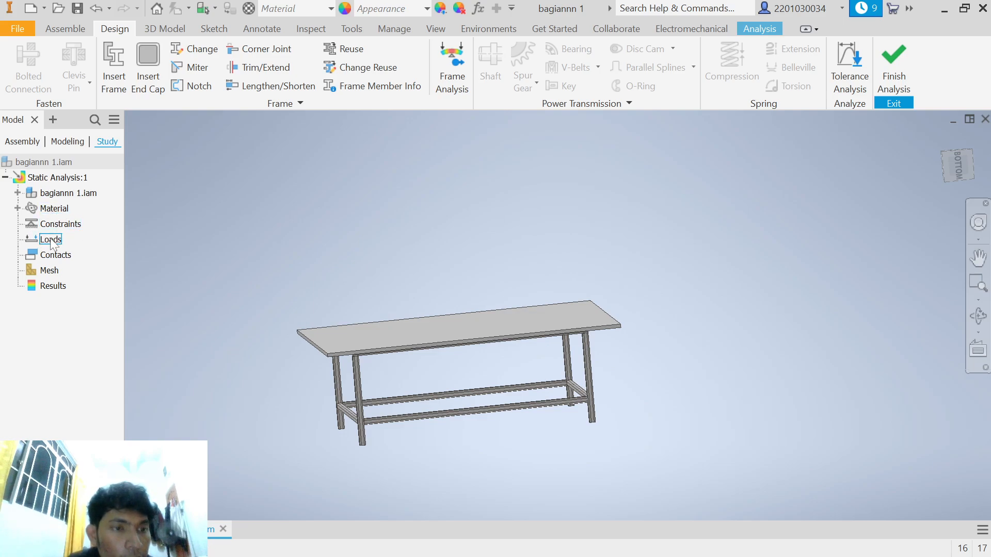
Start a fixed constraint in the static analysis and select the bottom end face of the first leg.
right_click(50, 225)
left_click(78, 249)
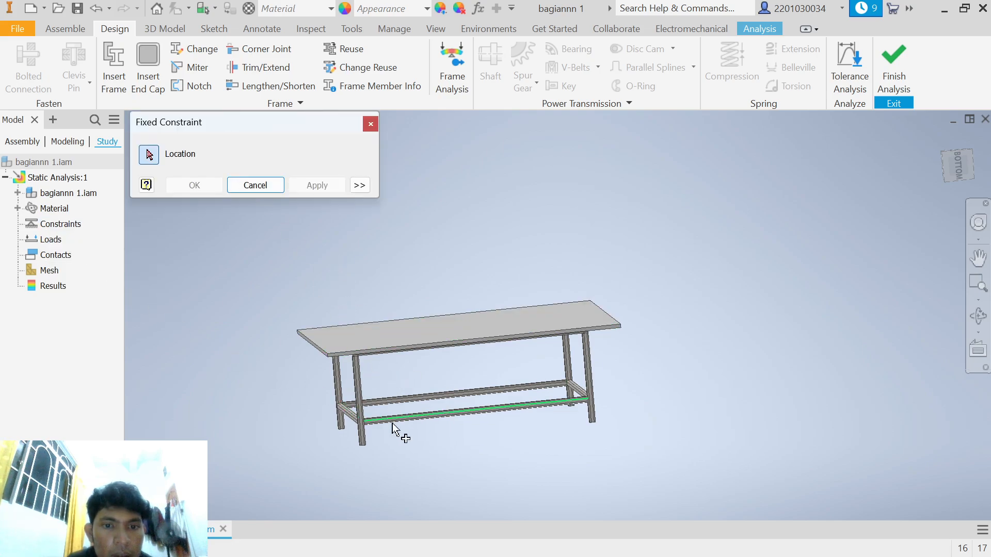
left_click(978, 316)
left_click_drag(552, 332, 452, 491)
scroll(469, 356, "up", 3)
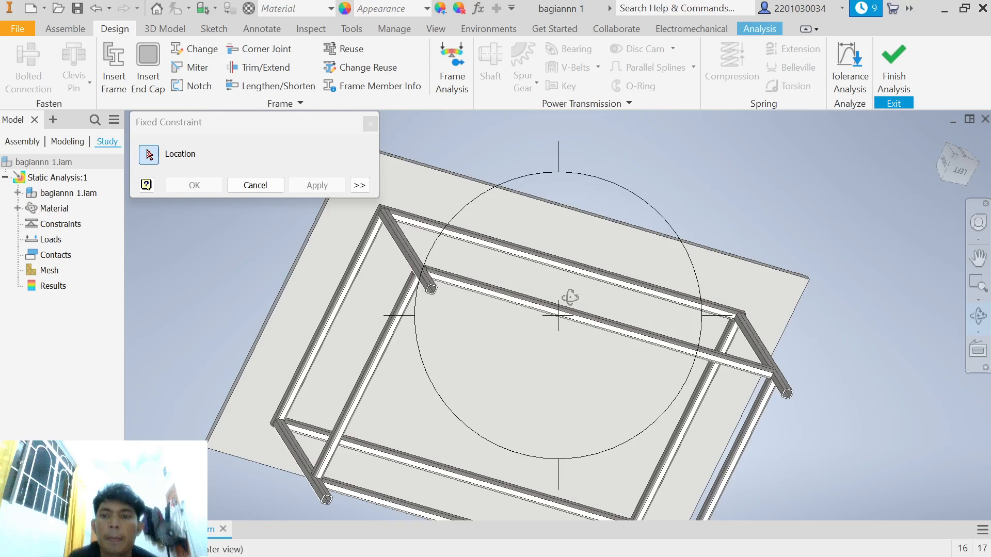
right_click(570, 297)
left_click(625, 305)
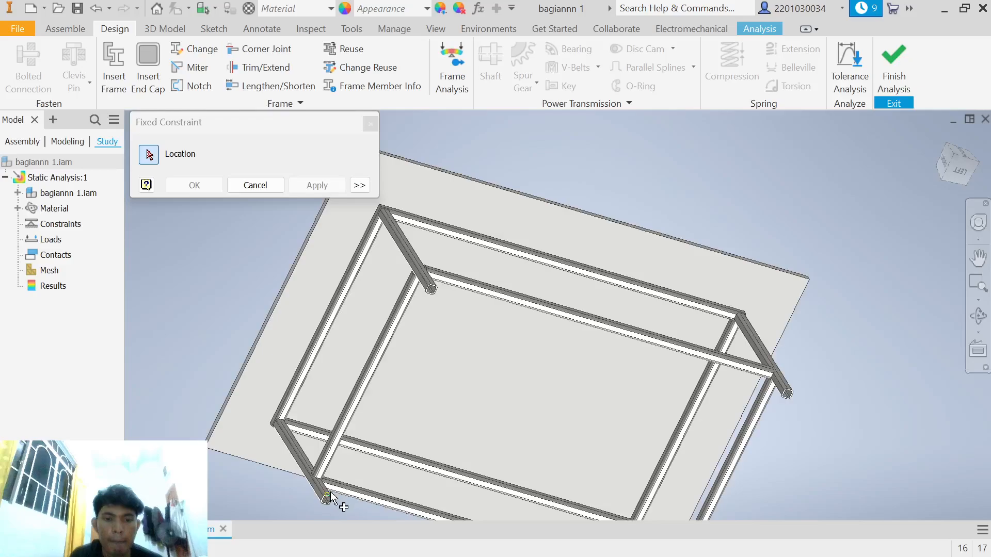
scroll(325, 511, "up", 5)
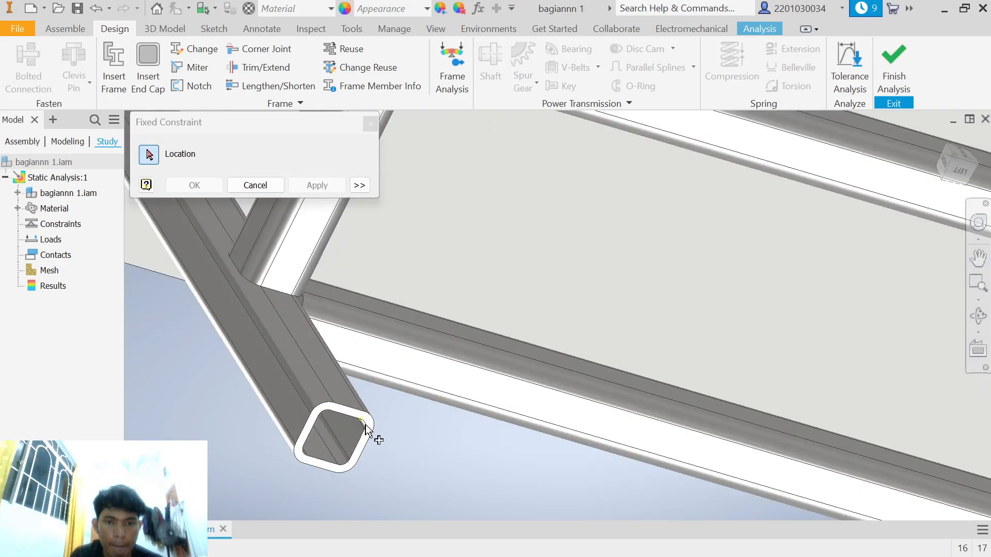
scroll(359, 461, "up", 3)
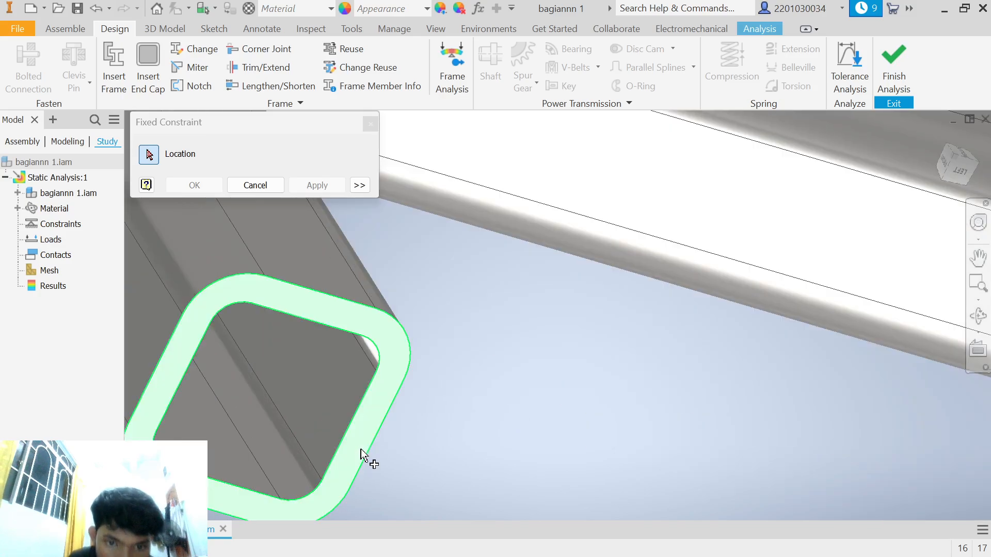
left_click(369, 422)
scroll(402, 420, "down", 5)
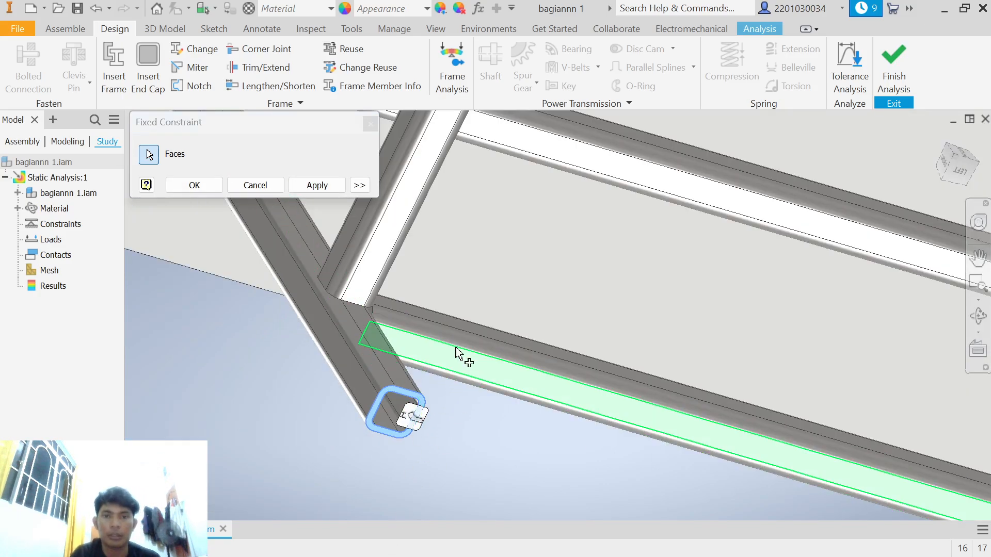
Add the bottom end faces of two more legs to the fixed constraint's selection.
scroll(456, 356, "down", 8)
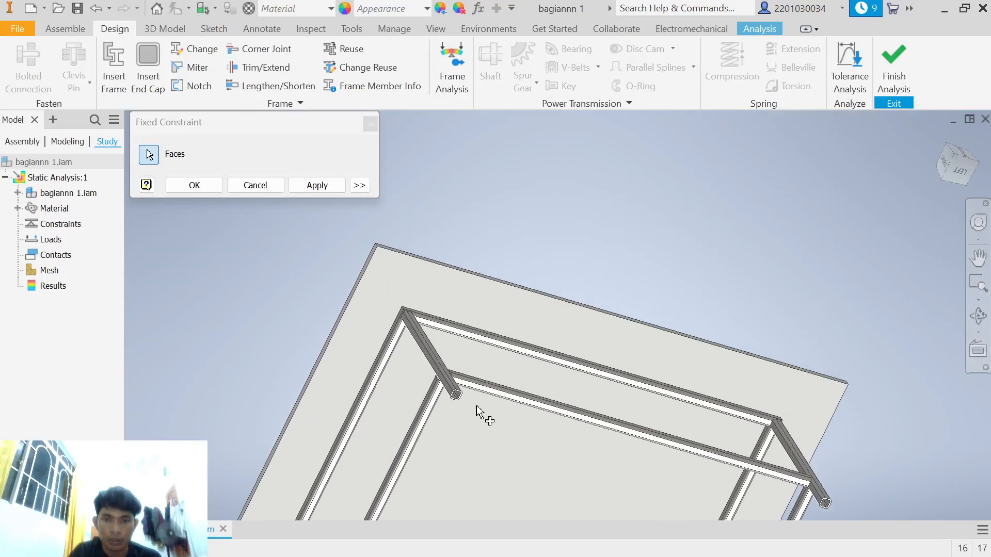
scroll(476, 407, "up", 6)
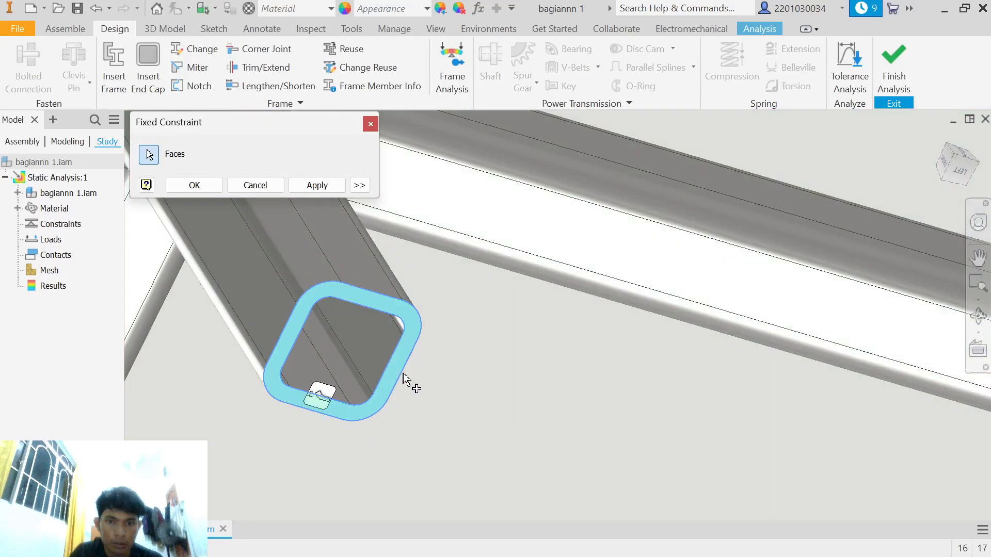
scroll(554, 424, "down", 6)
middle_click_drag(701, 463, 415, 283)
scroll(825, 419, "up", 4)
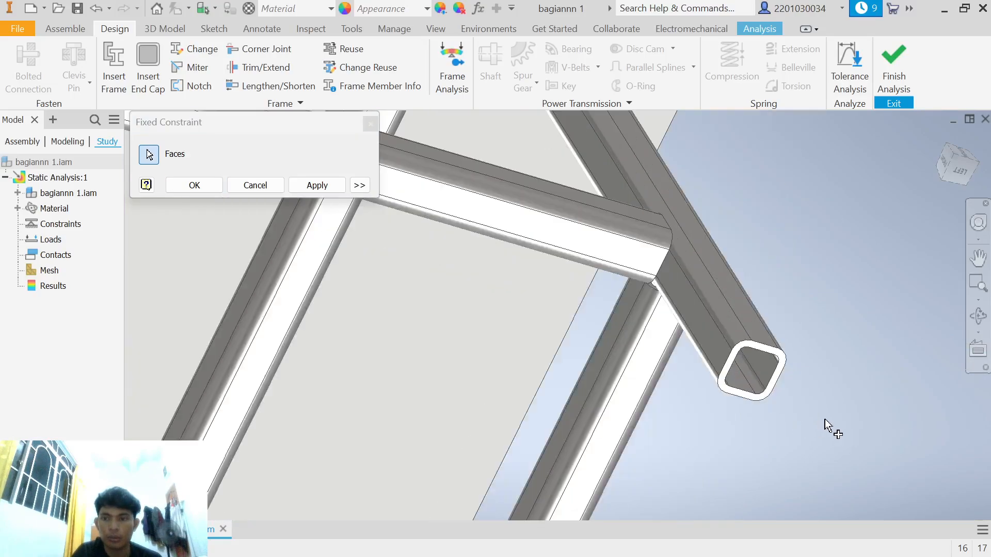
left_click(775, 385)
scroll(720, 447, "up", 2)
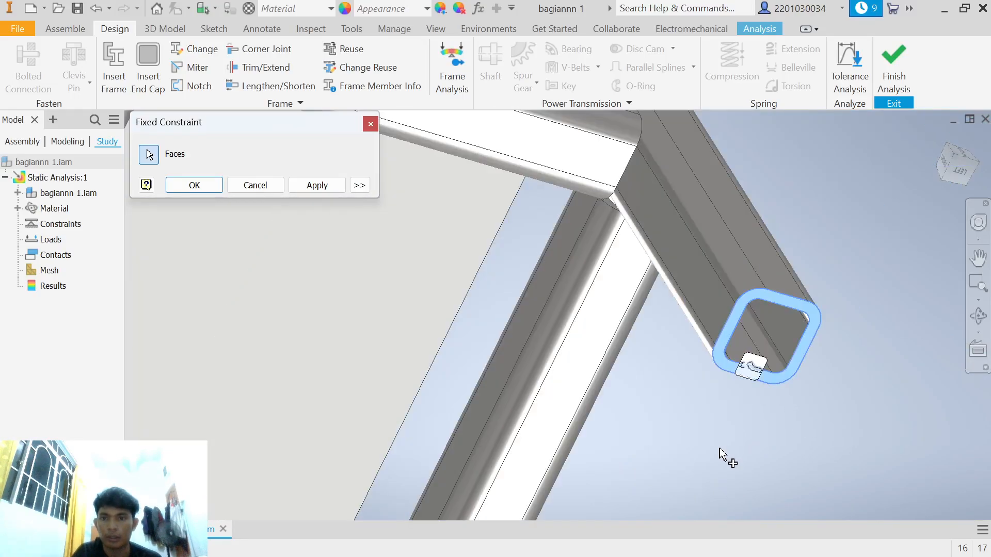
Add the bottom end face of the last leg and apply the fixed constraint to all four feet.
scroll(719, 448, "down", 3)
scroll(640, 411, "down", 3)
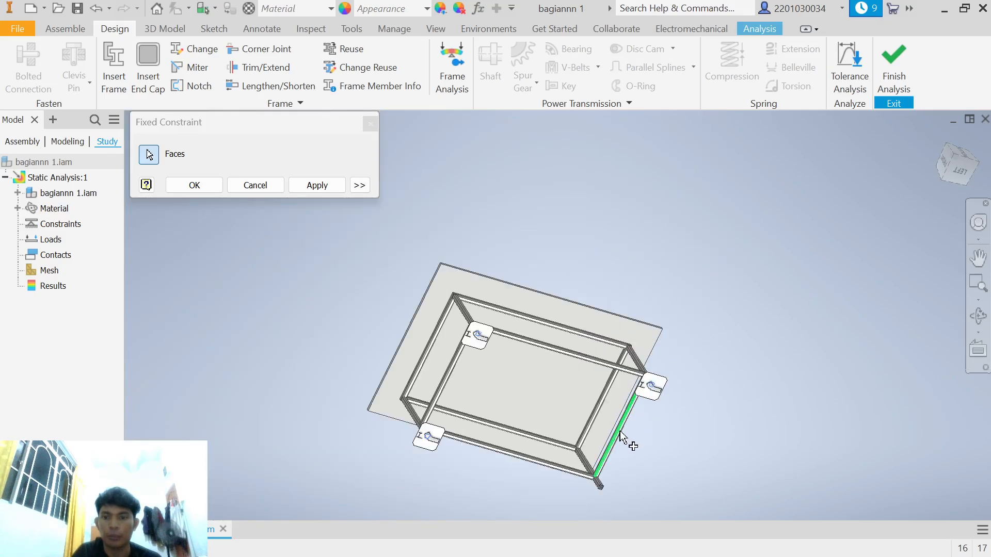
scroll(600, 505, "up", 5)
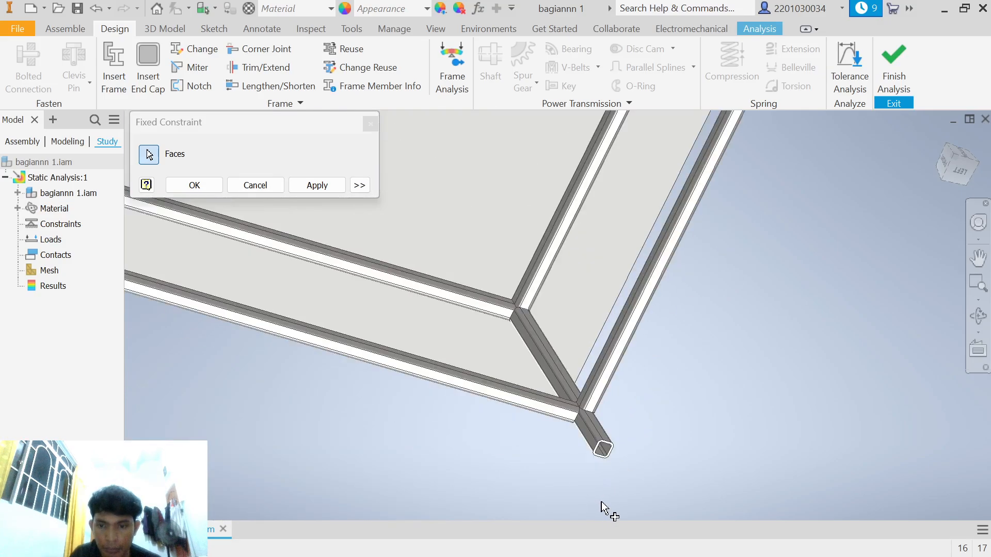
scroll(611, 454, "up", 2)
left_click(604, 450)
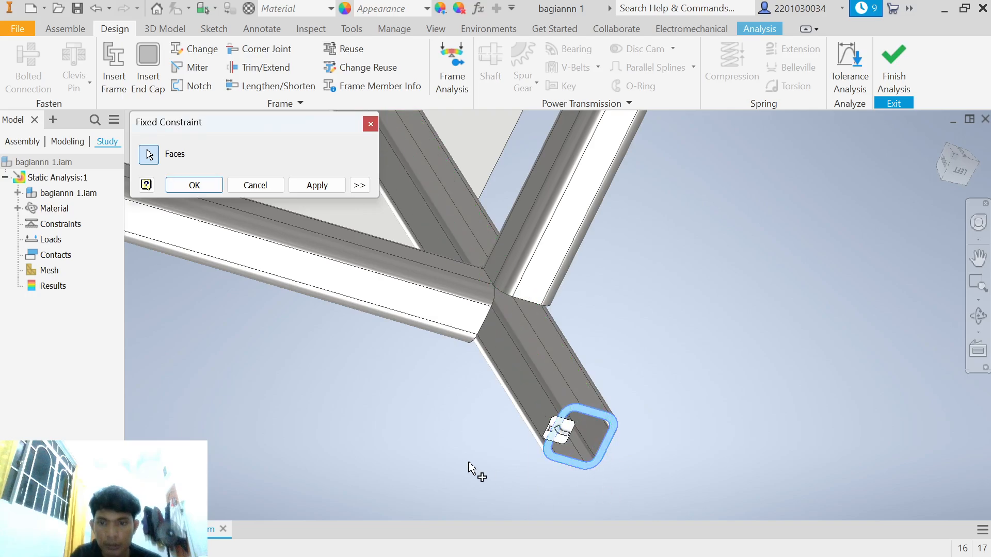
left_click(316, 185)
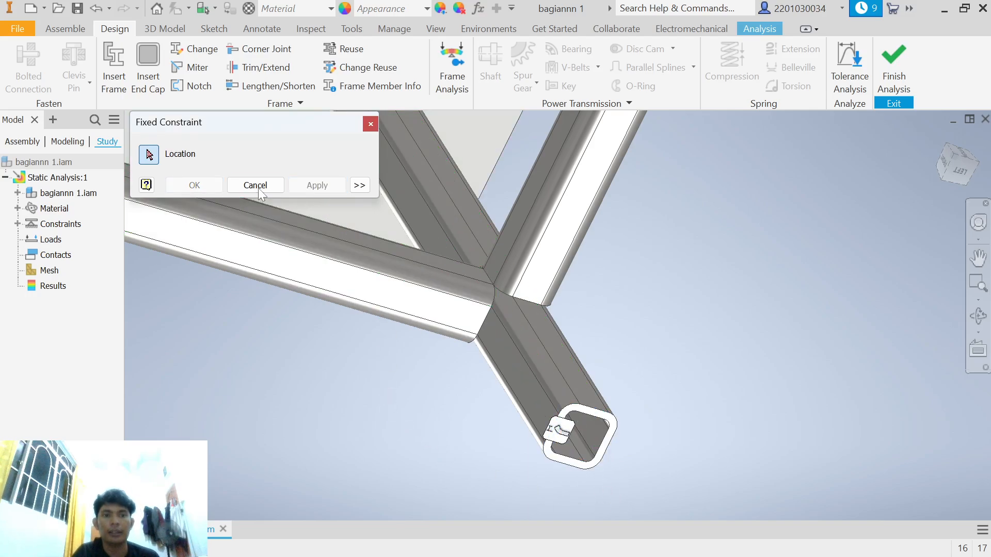
left_click(256, 185)
scroll(376, 351, "down", 6)
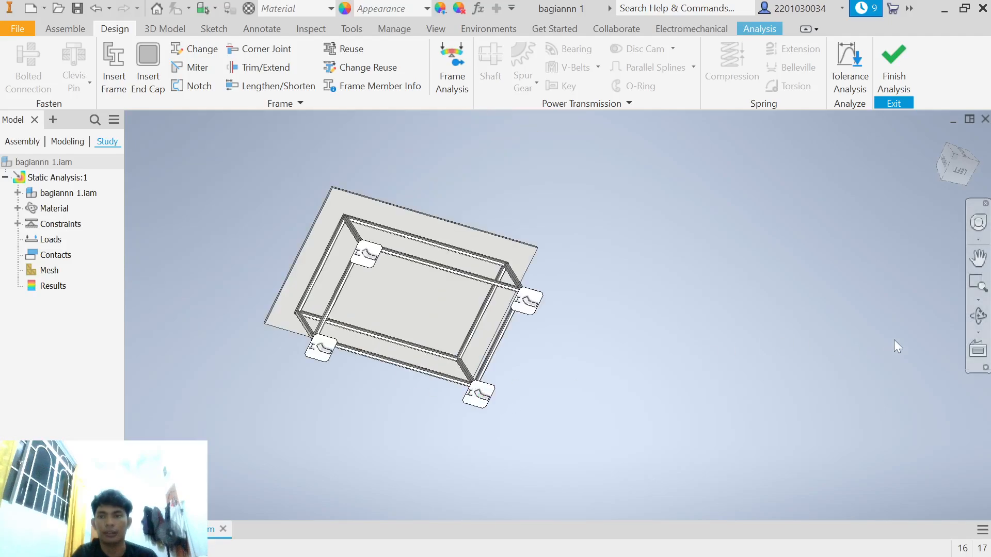
Apply a 100 N force load to the upper face of the tabletop, directed downward.
left_click(978, 316)
left_click_drag(471, 304, 471, 391)
scroll(632, 389, "down", 3)
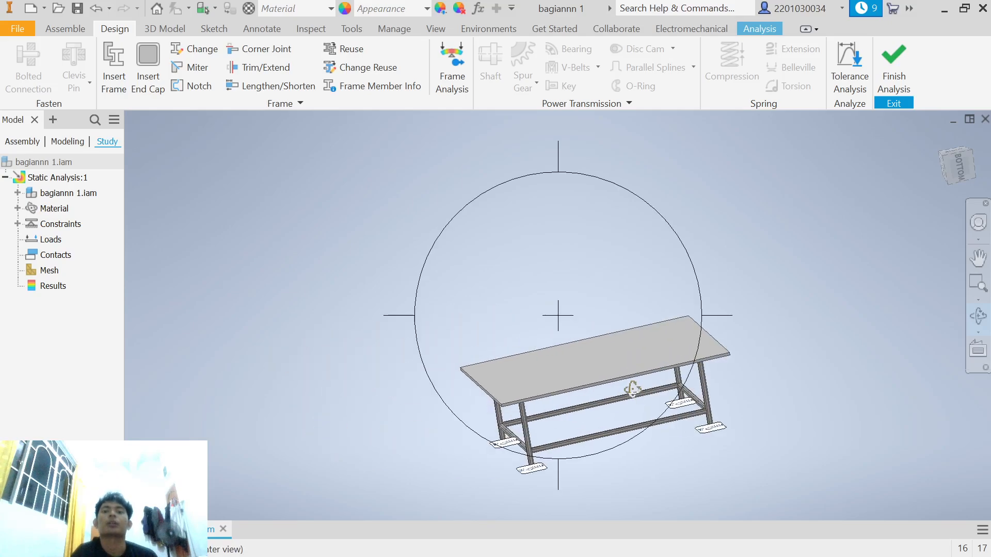
scroll(632, 389, "up", 4)
scroll(594, 309, "down", 2)
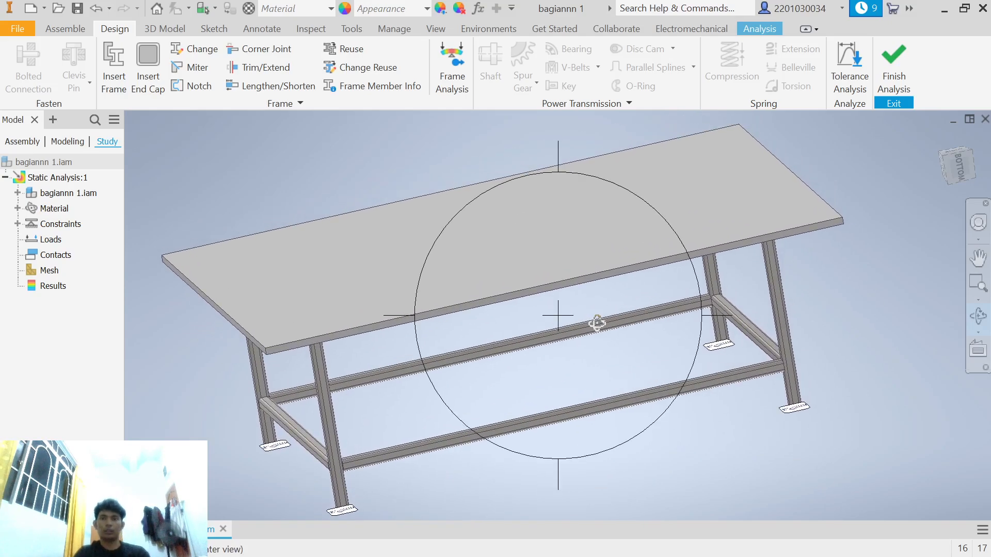
scroll(597, 323, "down", 2)
right_click(658, 404)
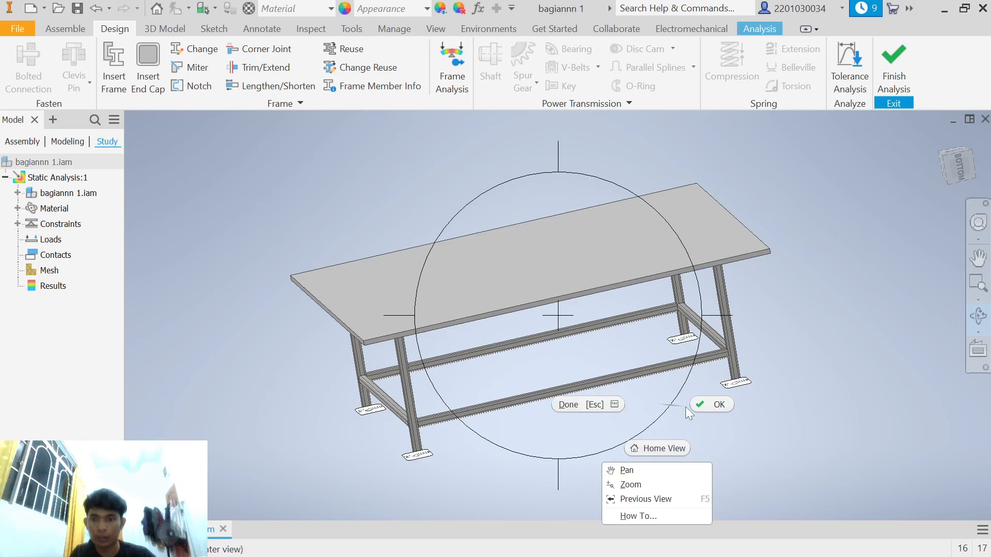
left_click(697, 405)
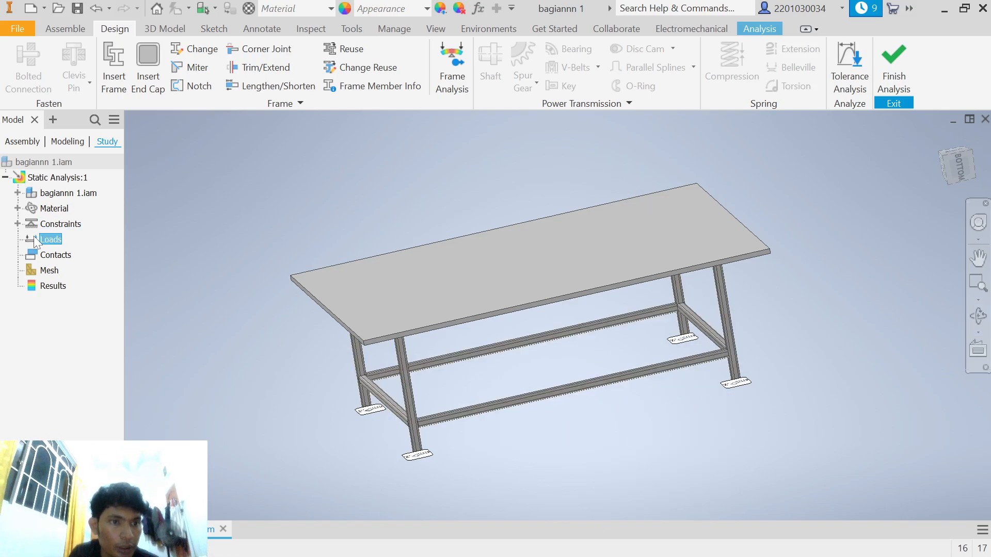
right_click(48, 243)
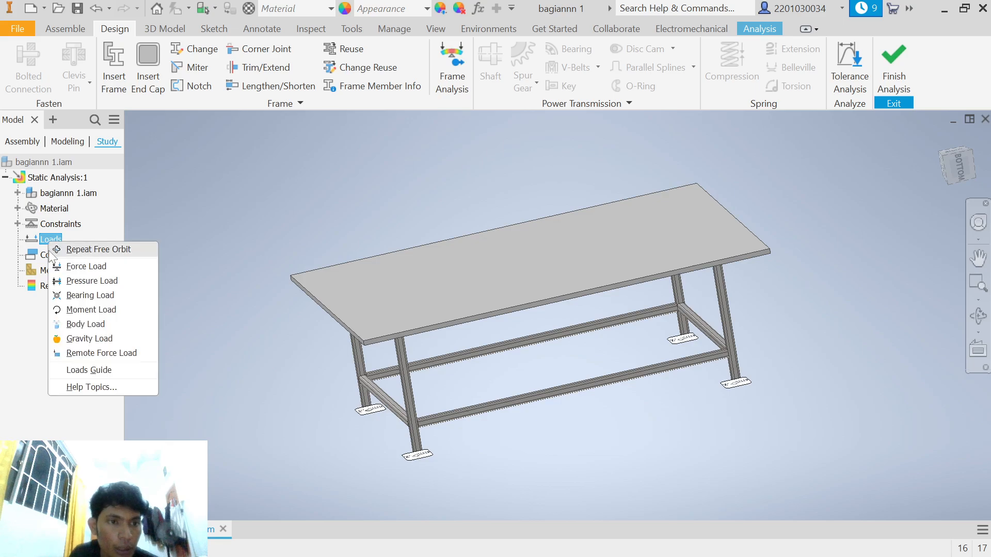
left_click(102, 271)
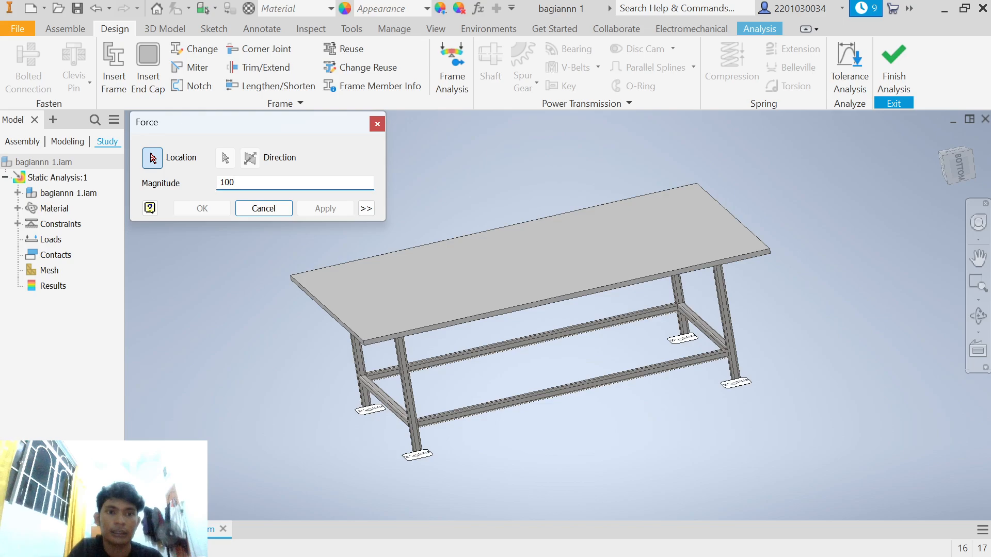
left_click(555, 255)
left_click(313, 209)
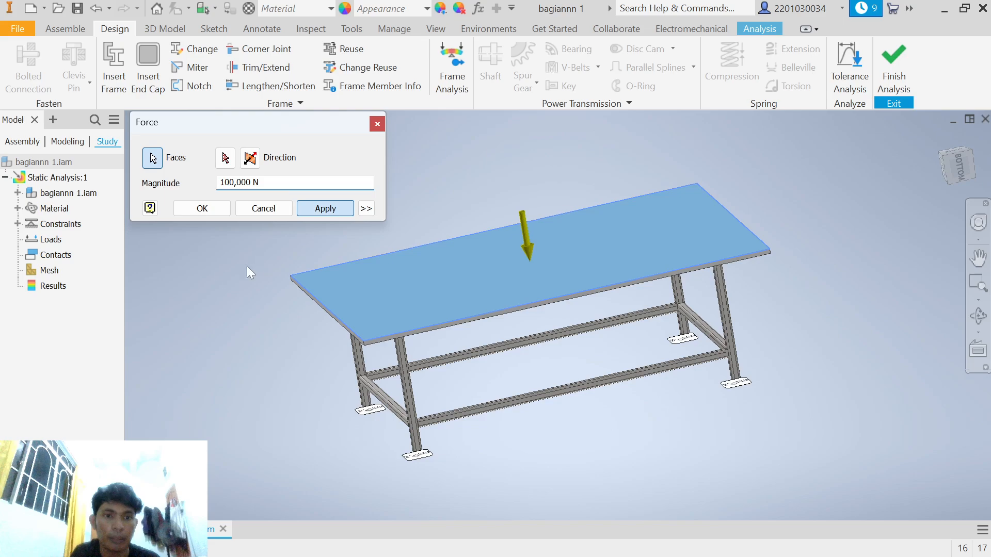
left_click(257, 209)
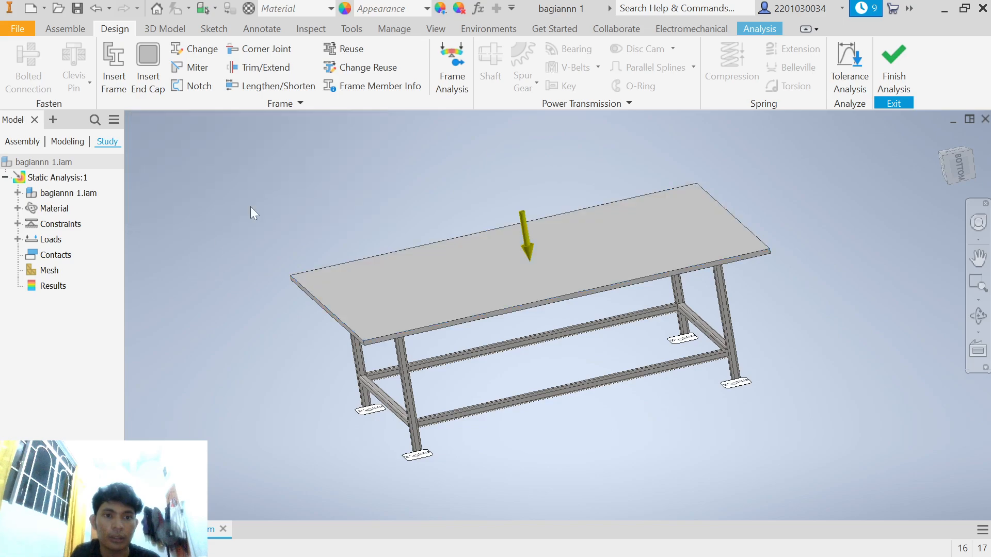
Apply a moment load of 100 N mm to the upper face of the tabletop.
right_click(42, 241)
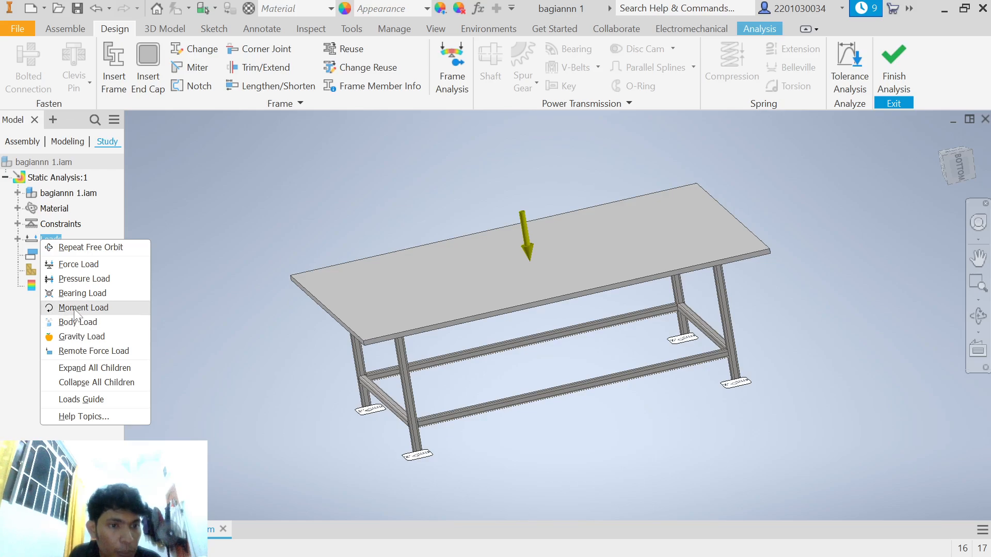
left_click(76, 311)
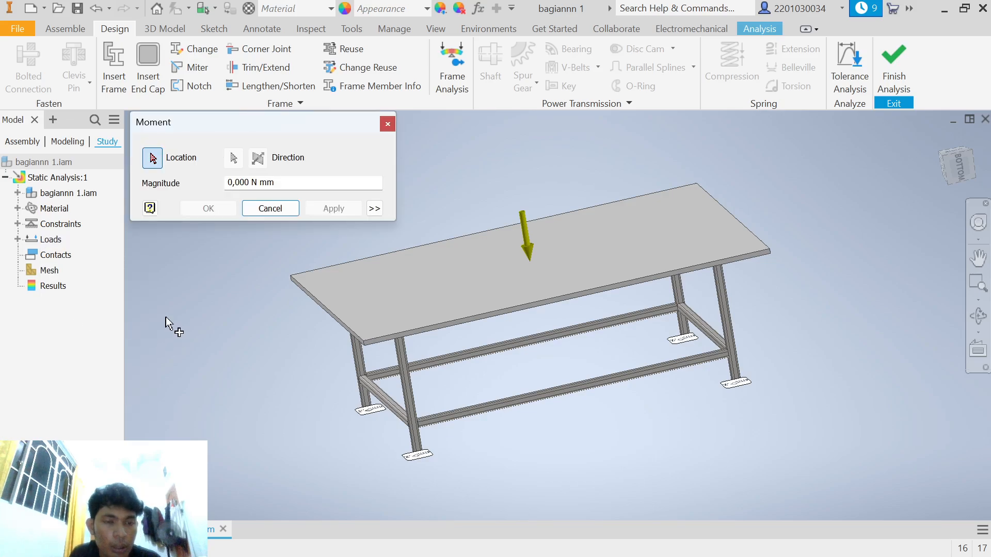
left_click(316, 185)
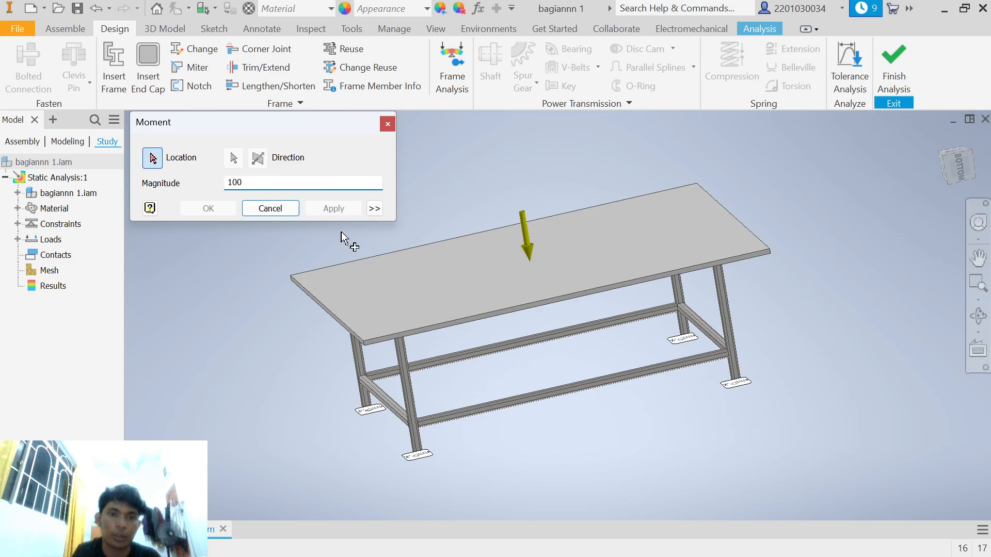
left_click(474, 265)
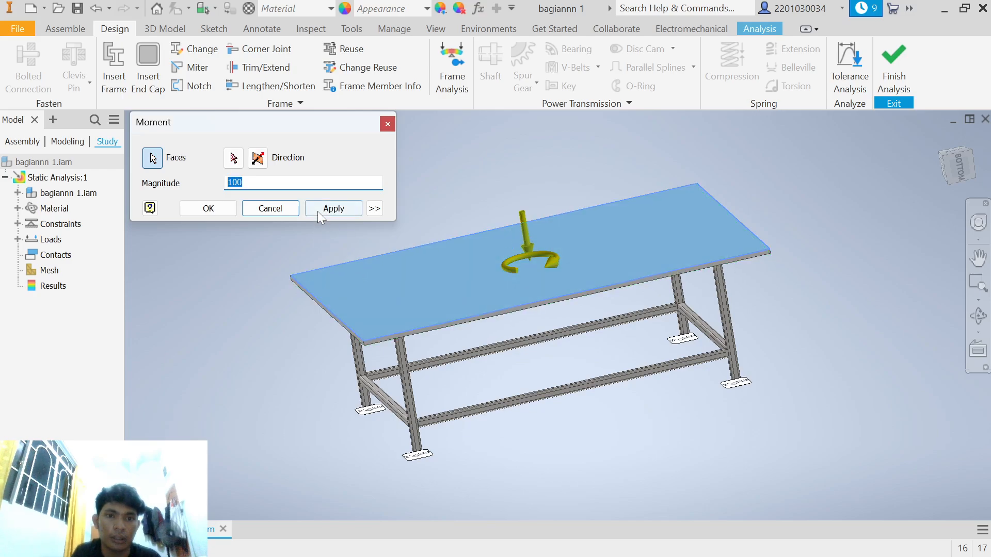
left_click(320, 208)
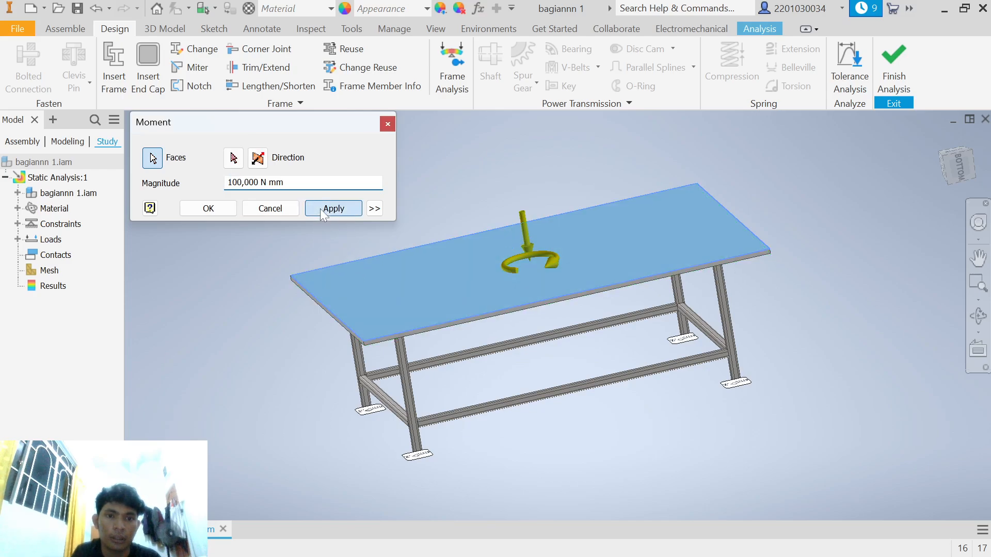
left_click(269, 209)
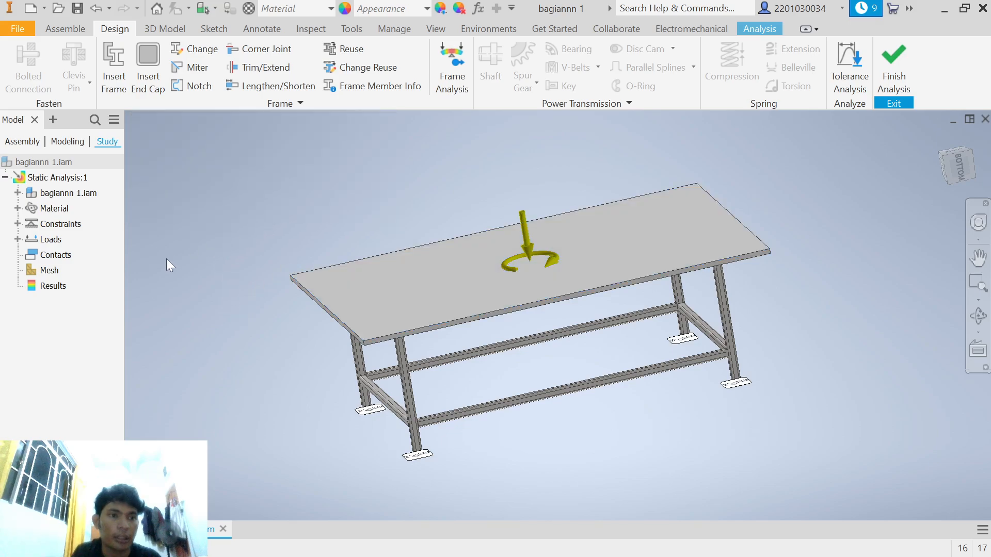
Generate and display the finite element mesh of the whole table assembly with Mesh View.
right_click(35, 272)
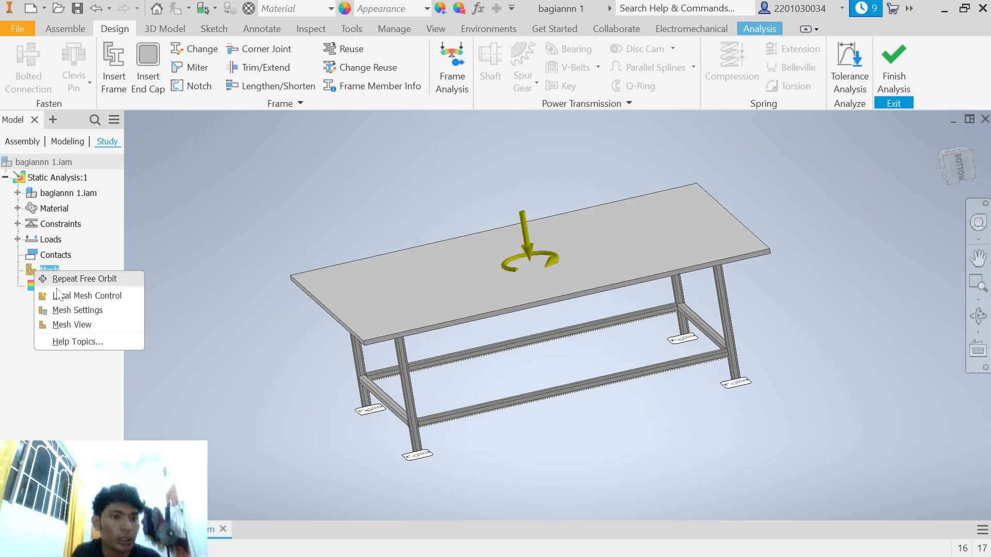
left_click(72, 326)
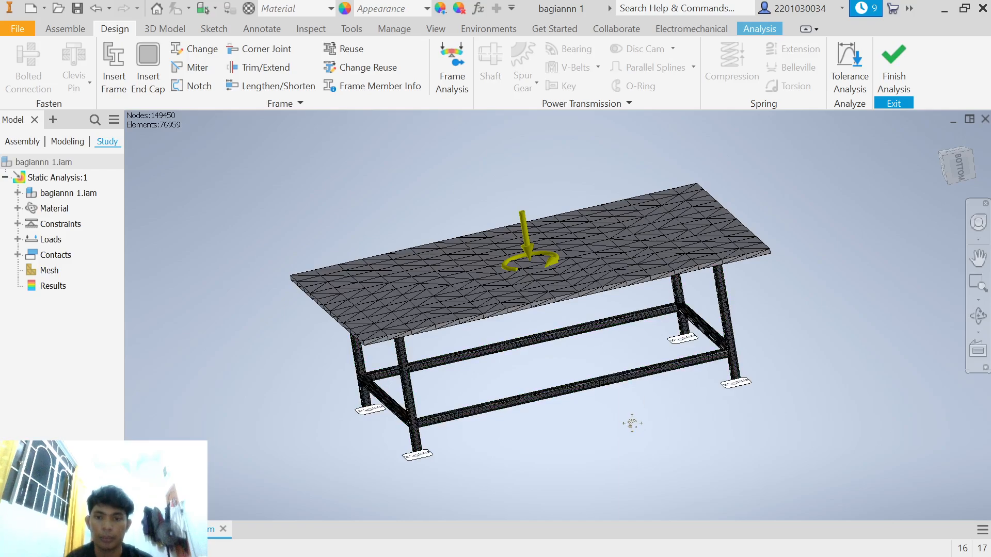
Run the simulation of Static Analysis:1 on the meshed table assembly.
middle_click_drag(630, 421, 532, 425)
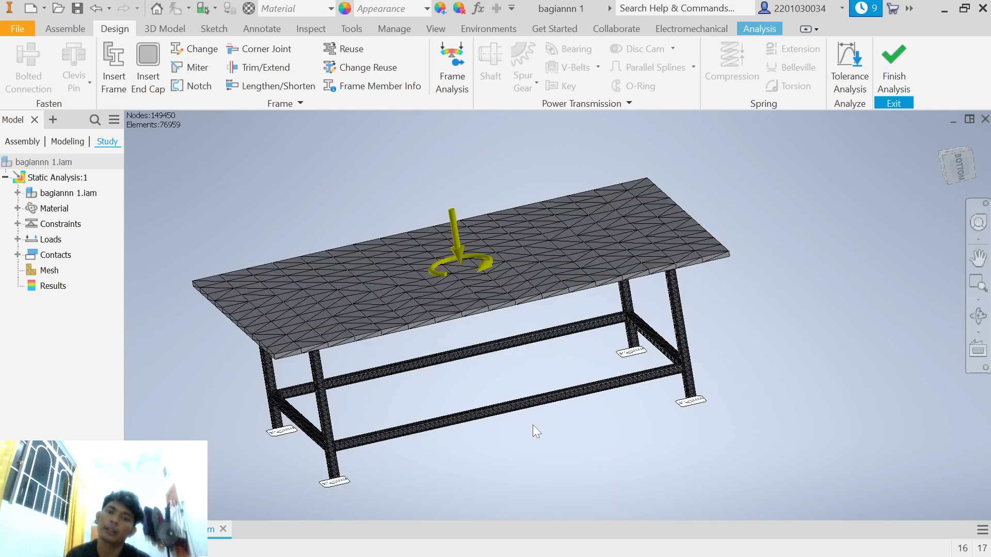
left_click(977, 316)
scroll(462, 352, "down", 5)
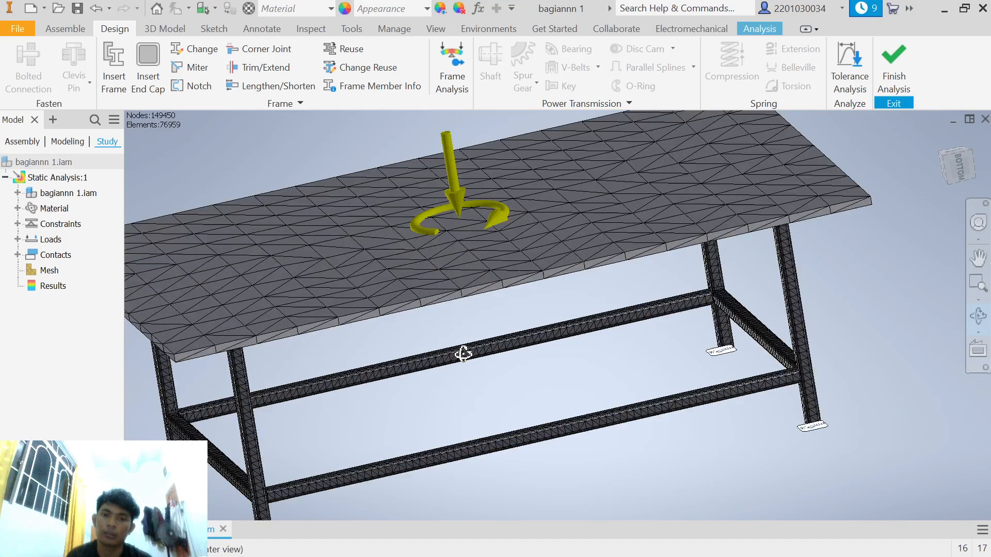
scroll(462, 353, "up", 4)
mouse_move(423, 329)
left_mouse_down()
mouse_move(435, 330)
mouse_move(382, 329)
mouse_move(380, 338)
mouse_move(413, 343)
left_mouse_up()
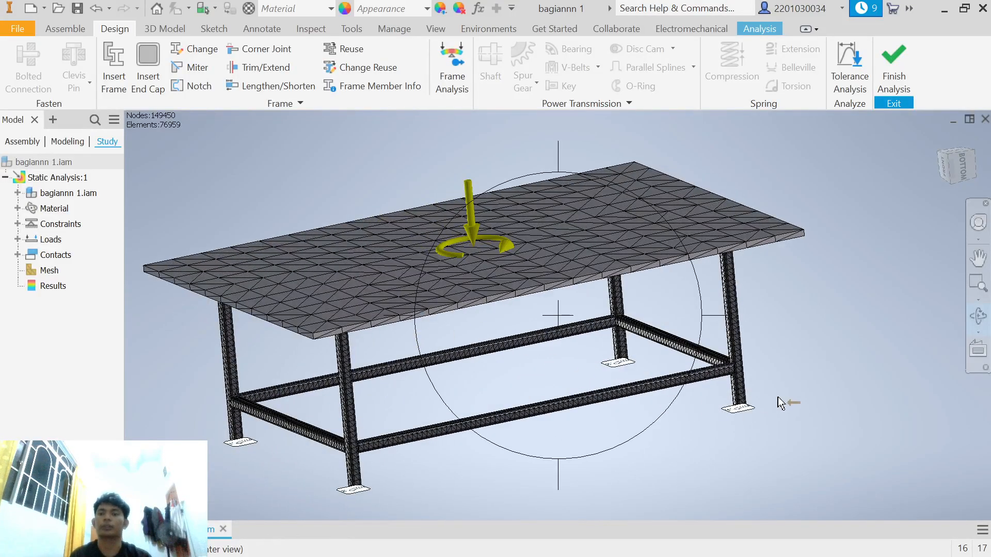
right_click(791, 349)
left_click(828, 367)
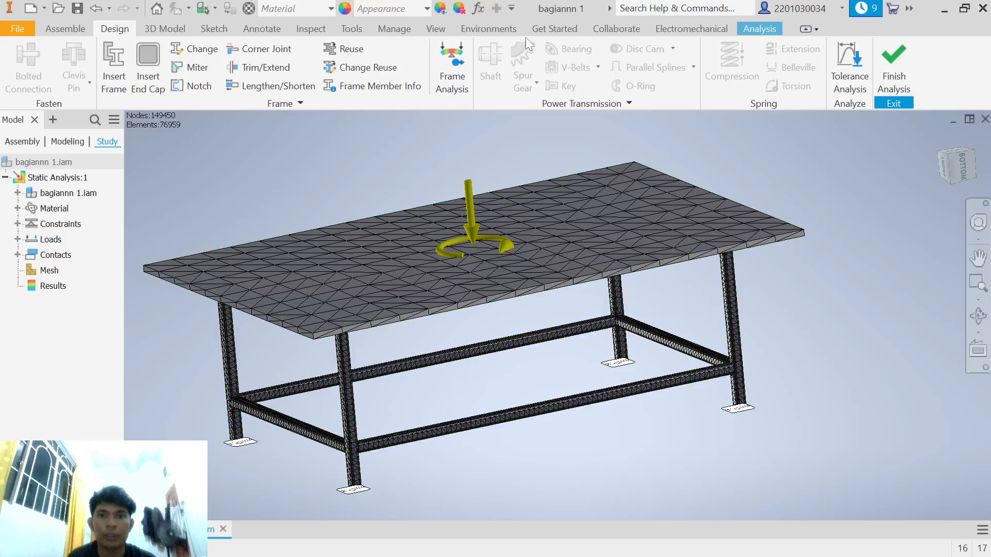
left_click(744, 26)
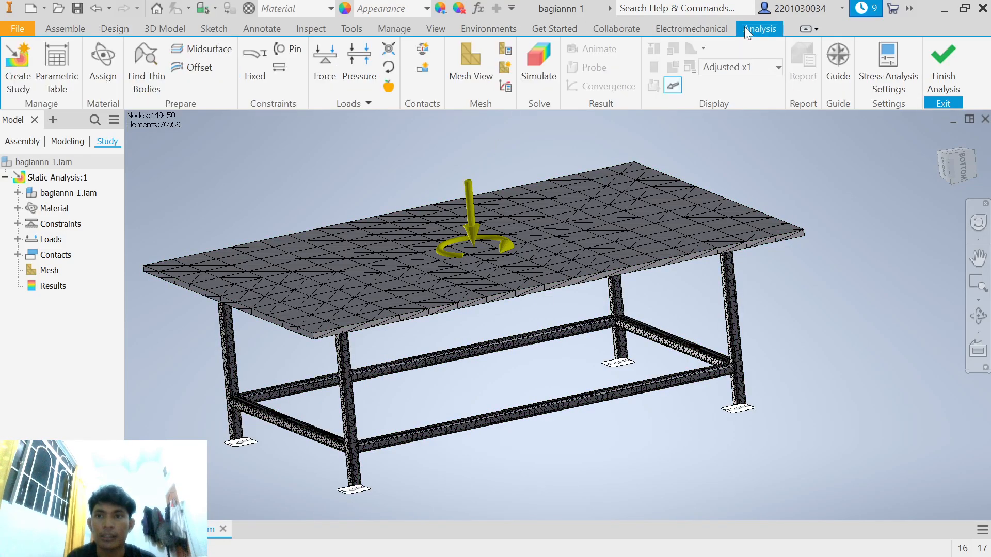
left_click(538, 69)
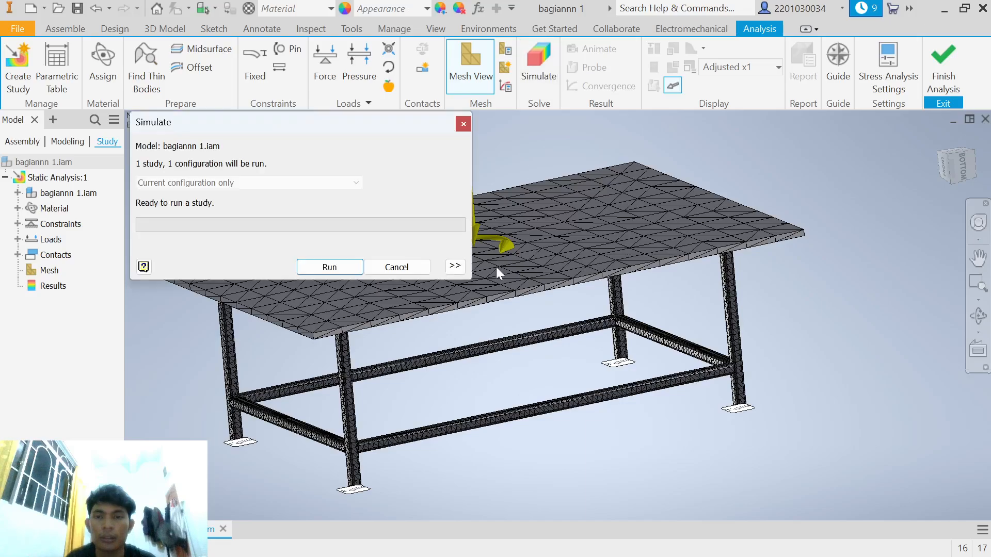
left_click(329, 267)
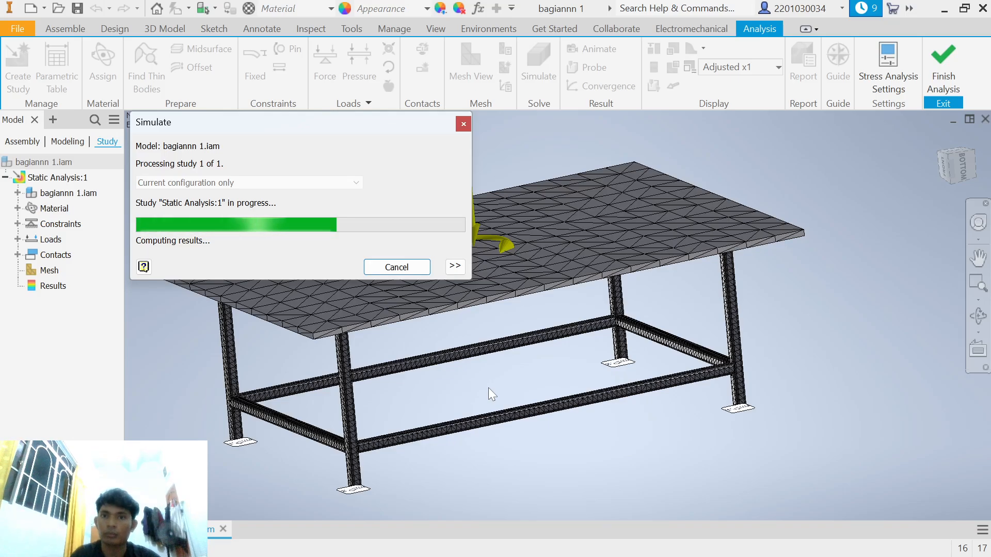
scroll(584, 375, "down", 4)
scroll(584, 375, "up", 9)
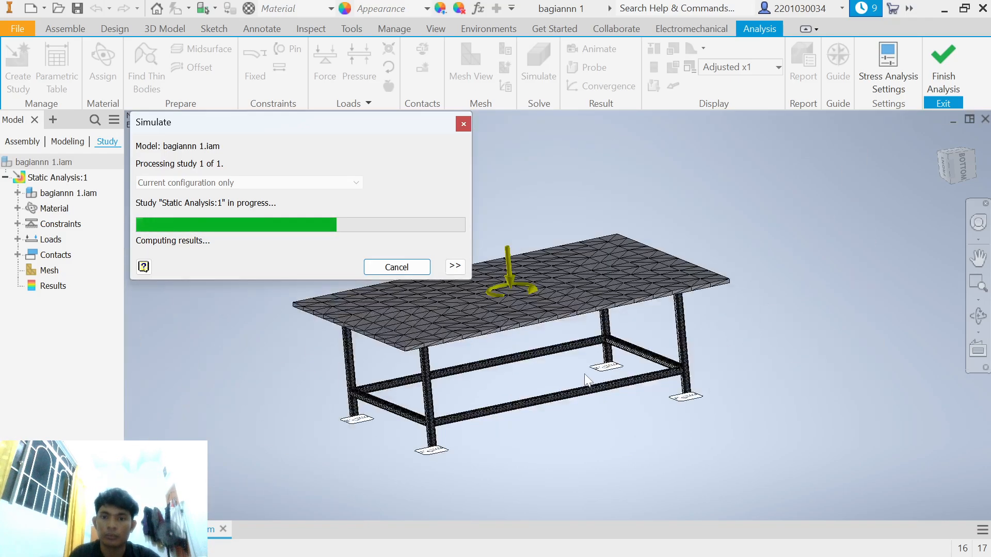
scroll(560, 372, "down", 3)
scroll(560, 373, "down", 2)
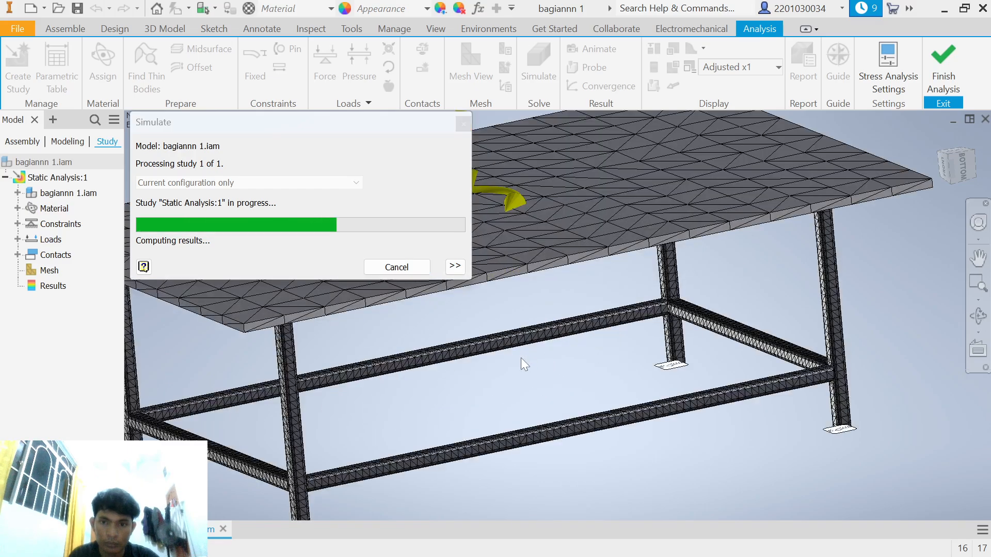
scroll(566, 426, "down", 4)
scroll(537, 389, "up", 5)
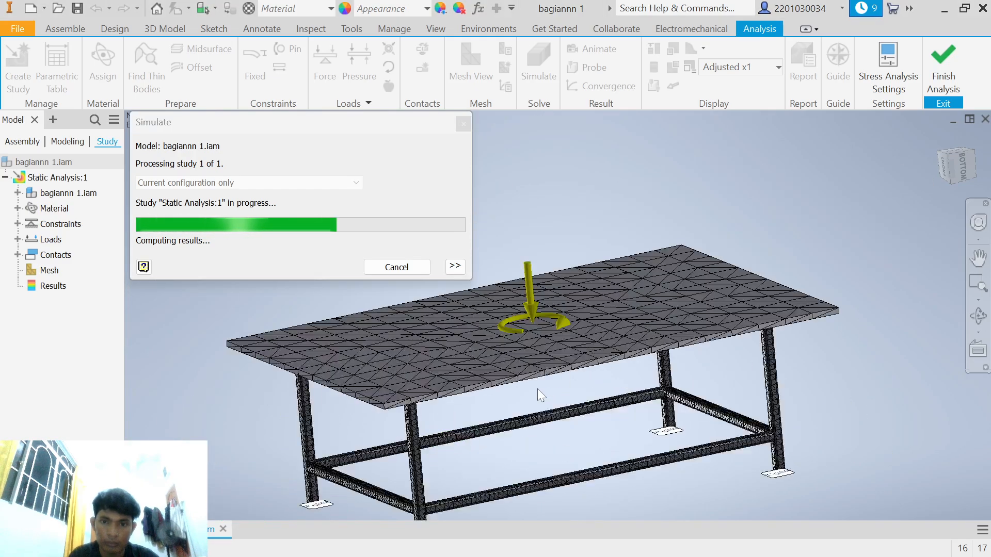
scroll(537, 389, "down", 4)
scroll(537, 389, "up", 2)
scroll(658, 422, "down", 4)
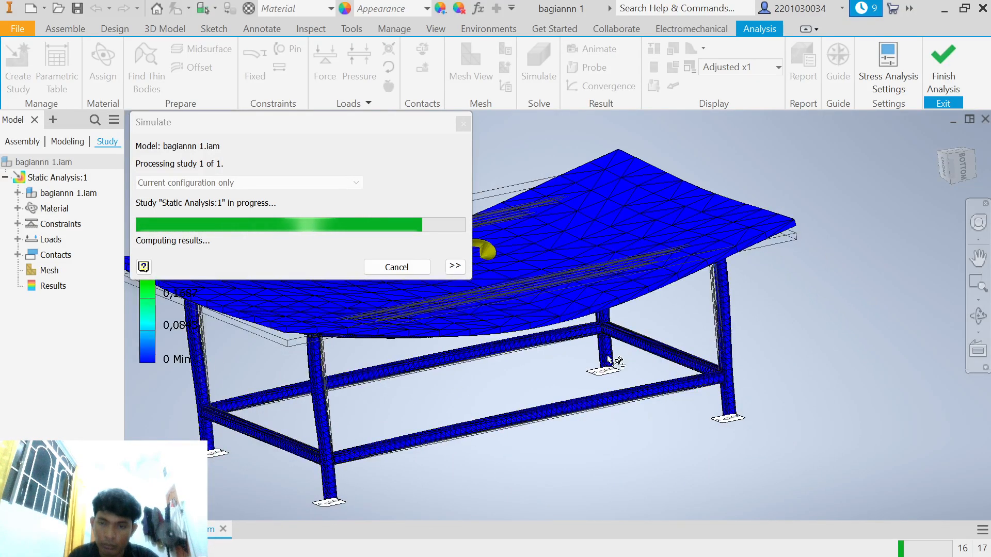
Play the animation of the Von Mises deformation results at normal speed with 10 steps and the original shape shown, and close it.
scroll(614, 361, "down", 5)
scroll(616, 360, "up", 5)
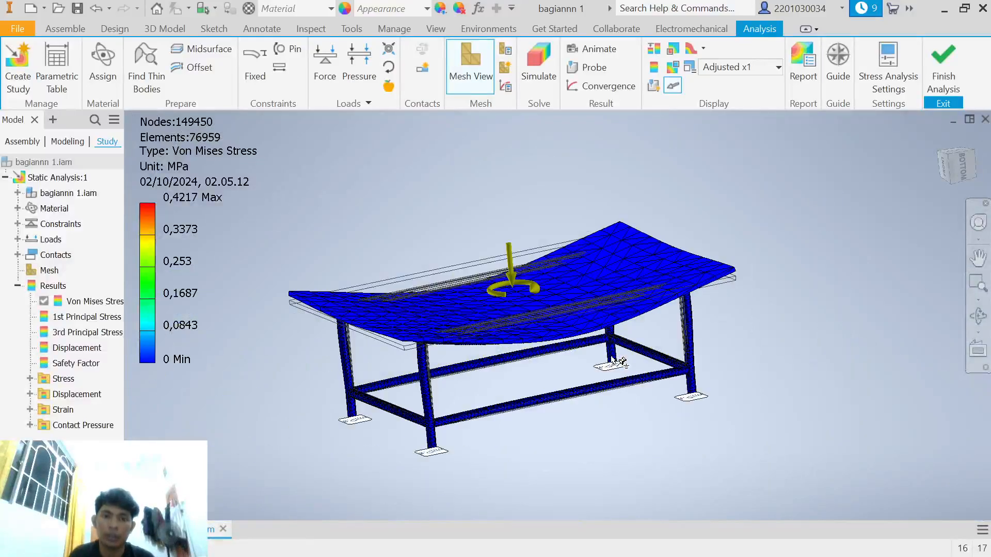
scroll(611, 357, "down", 5)
scroll(612, 357, "up", 4)
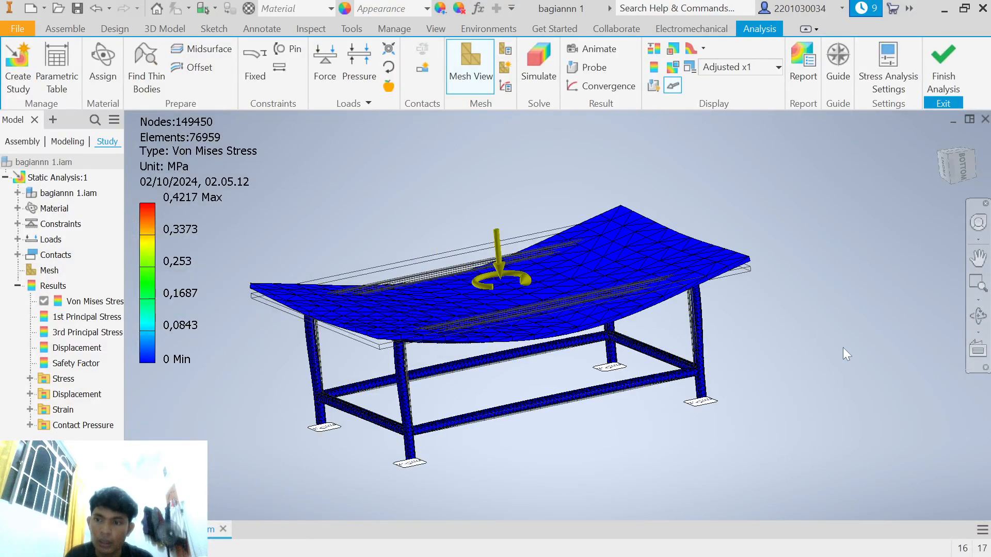
middle_click_drag(826, 362, 710, 197, "shift")
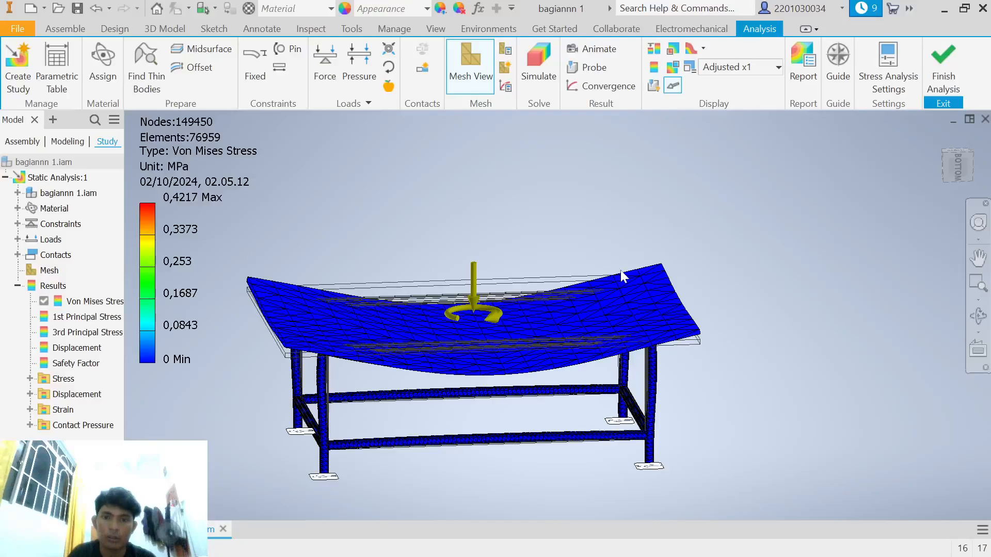
middle_click_drag(583, 260, 687, 247)
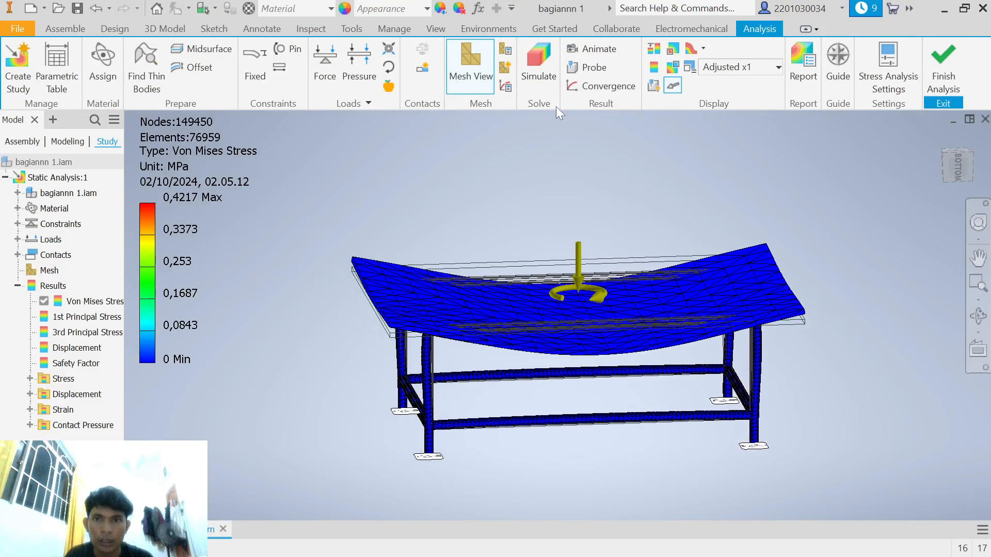
left_click(598, 49)
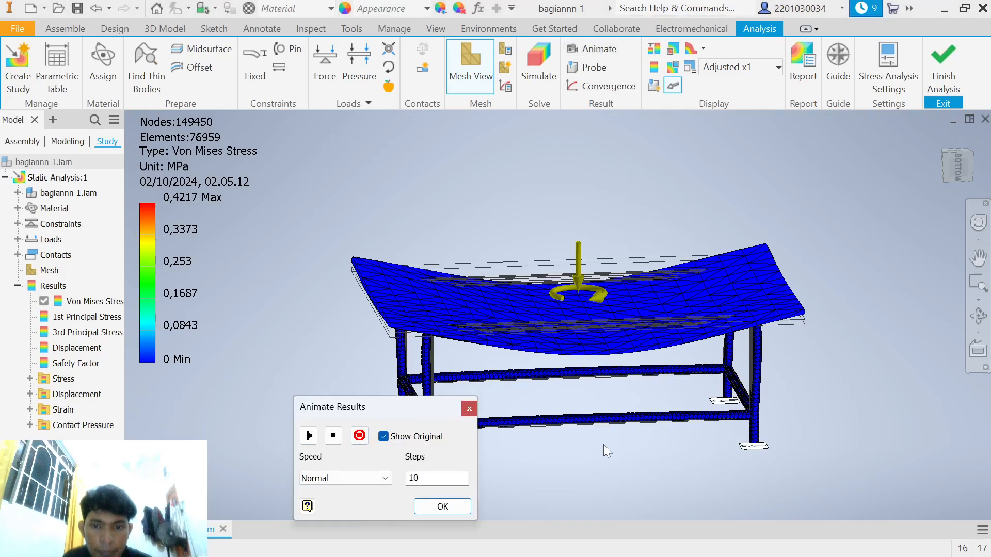
middle_click_drag(603, 445, 582, 355)
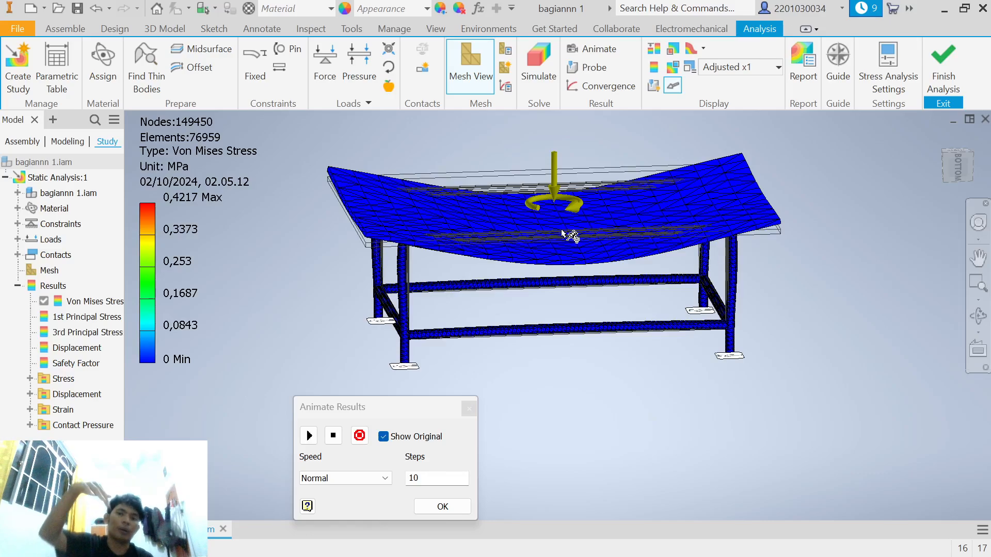
left_click(307, 435)
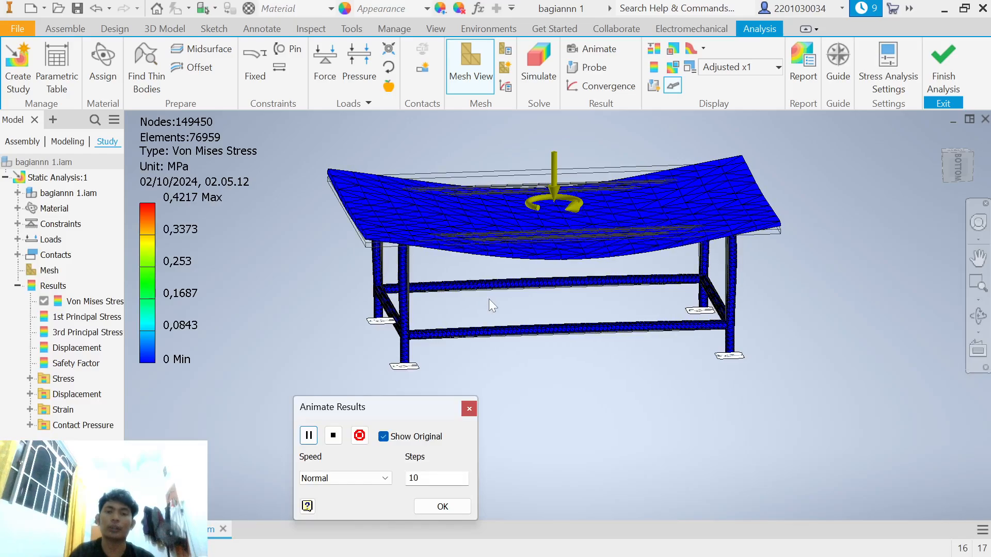
left_click(441, 506)
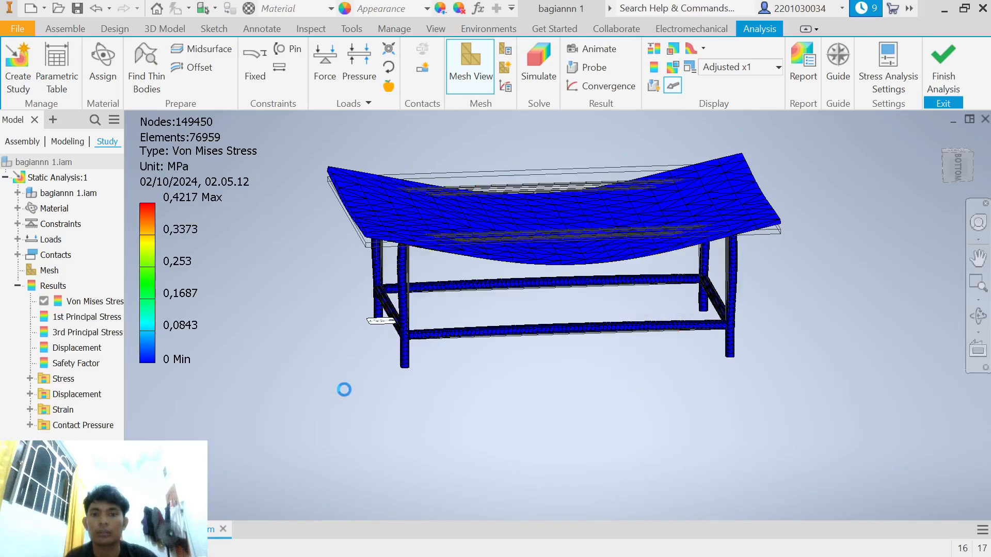
Display the maximum and minimum value markers on the Von Mises stress result.
left_click(671, 50)
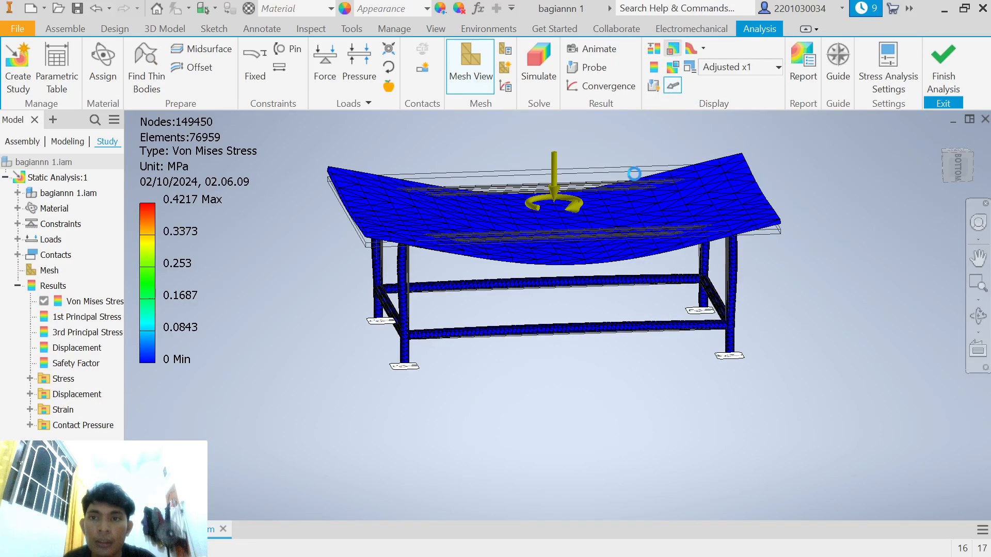
left_click(675, 62)
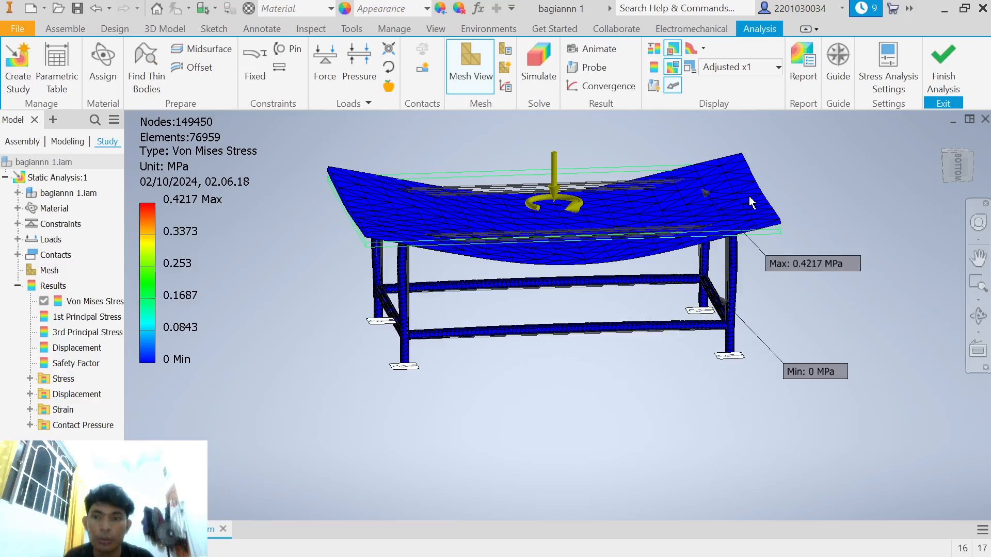
Examine the Von Mises stress concentration around the maximum marker, where the leg meets the frame under the tabletop.
middle_click_drag(751, 201, 560, 498, "shift")
scroll(457, 295, "down", 4)
scroll(441, 324, "down", 5)
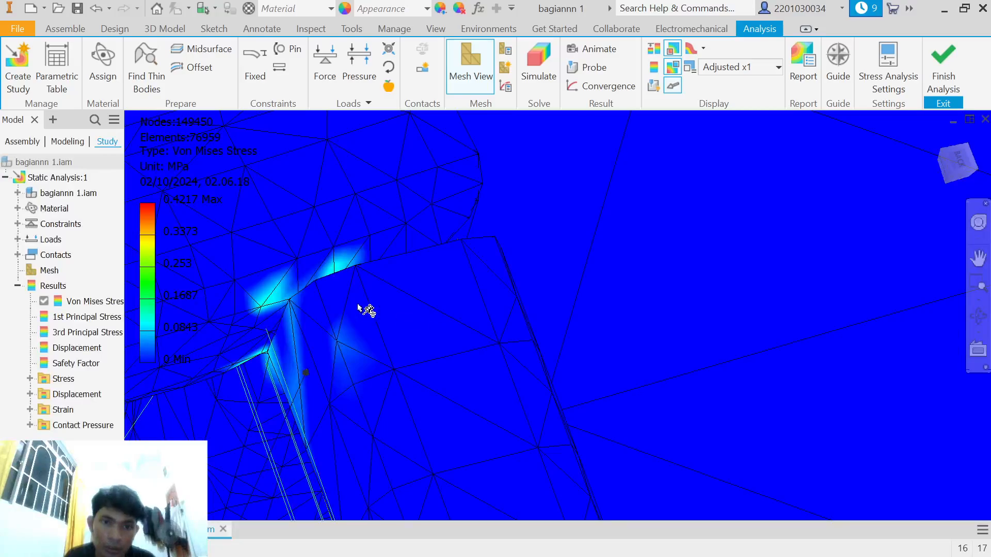
scroll(357, 307, "down", 2)
middle_click_drag(339, 300, 449, 328, "shift")
scroll(457, 333, "up", 8)
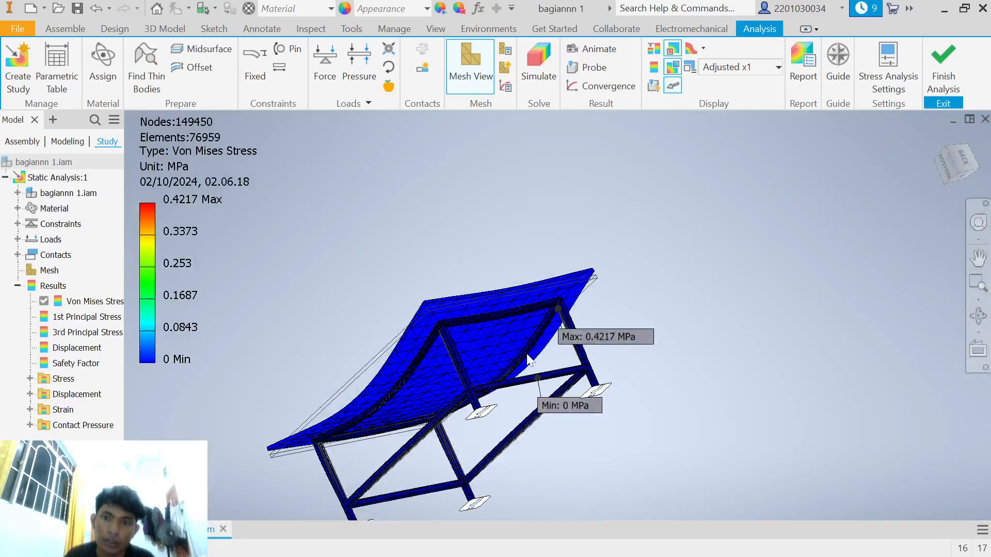
middle_click_drag(577, 327, 406, 355, "shift")
scroll(404, 355, "down", 12)
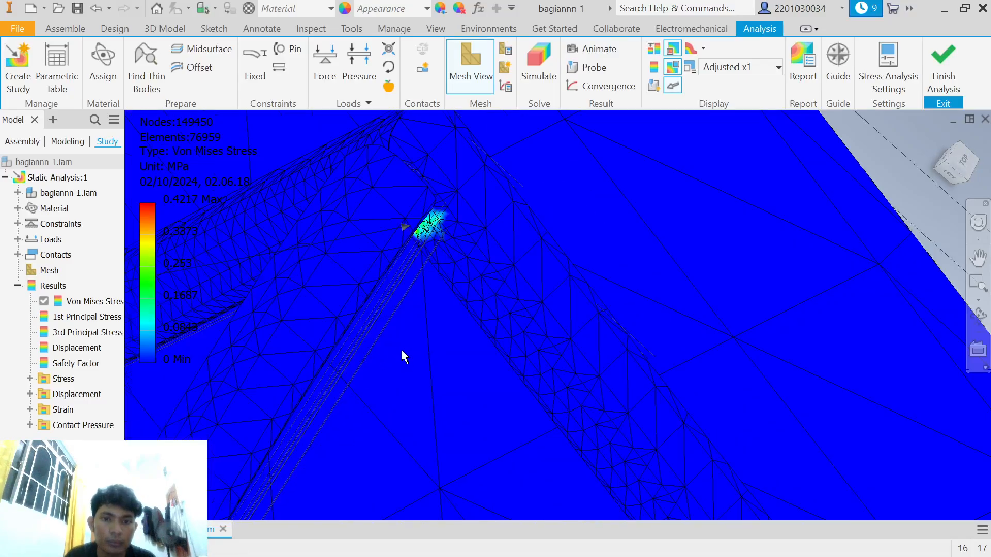
scroll(462, 269, "up", 6)
middle_click_drag(463, 268, 435, 468)
scroll(427, 400, "down", 8)
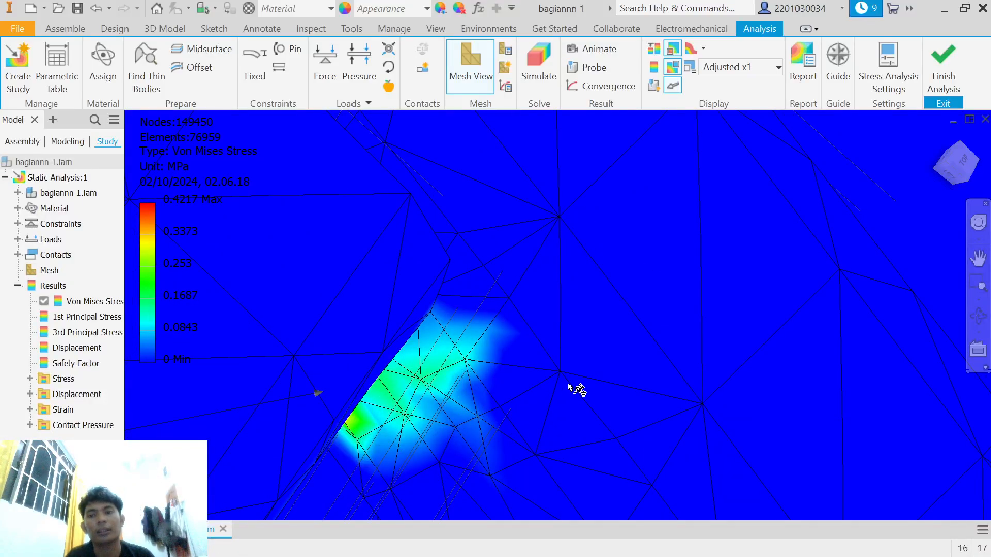
scroll(577, 389, "up", 10)
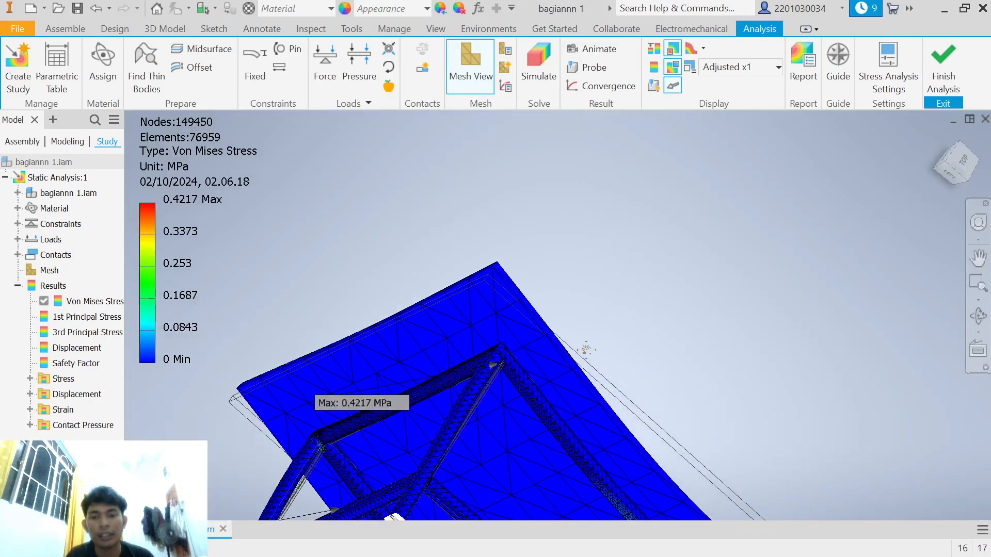
middle_click_drag(586, 349, 542, 408, "shift")
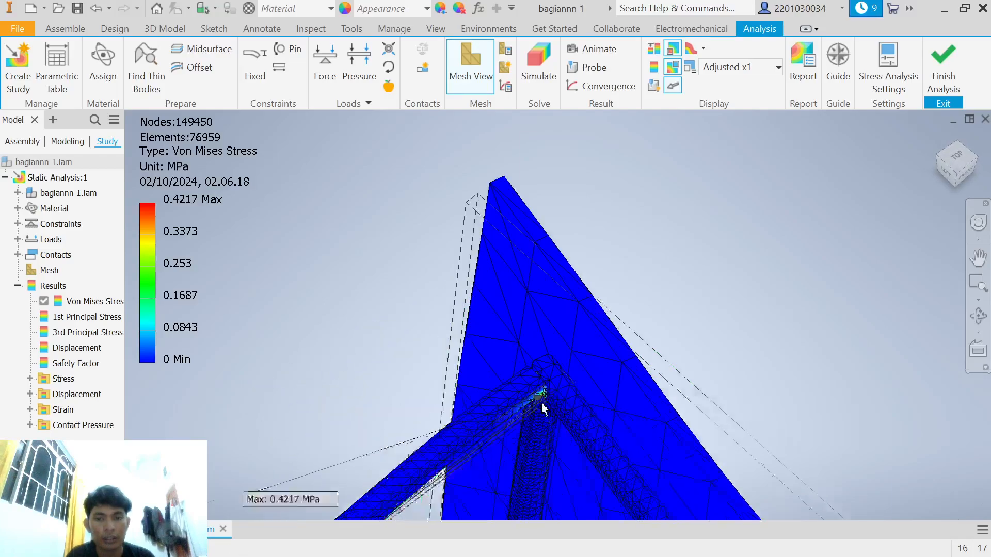
scroll(542, 407, "down", 10)
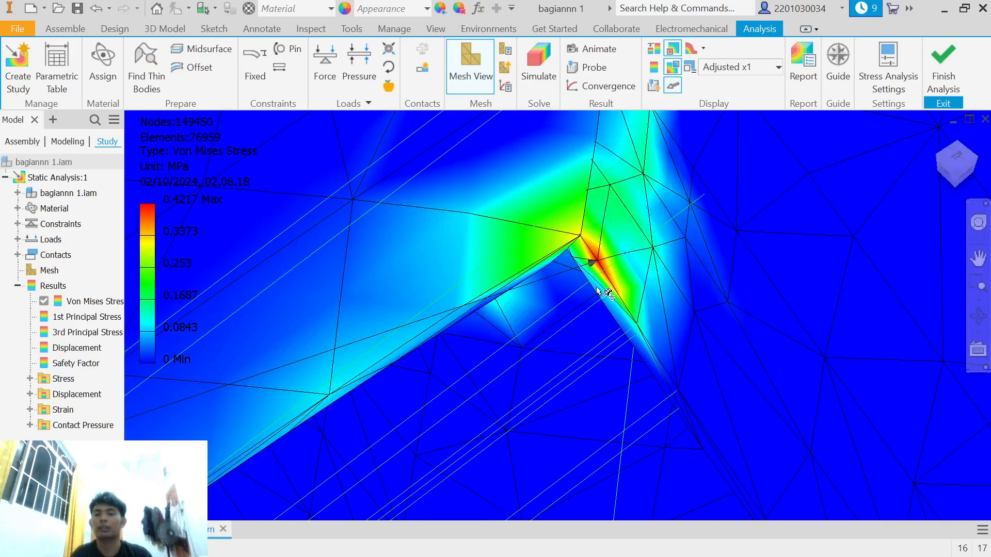
scroll(617, 298, "up", 10)
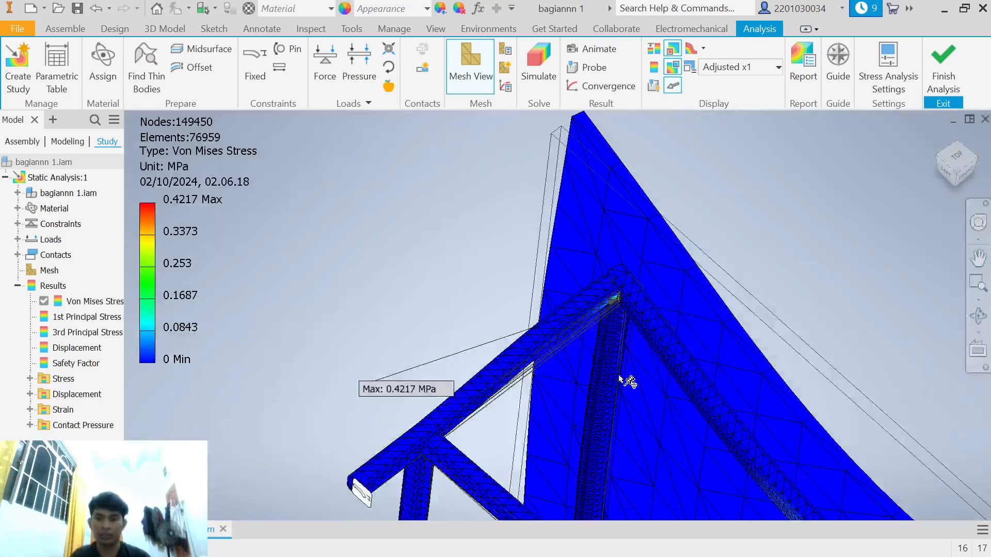
Examine the minimum stress location on the lower crossbar between two legs.
middle_click_drag(560, 447, 644, 328)
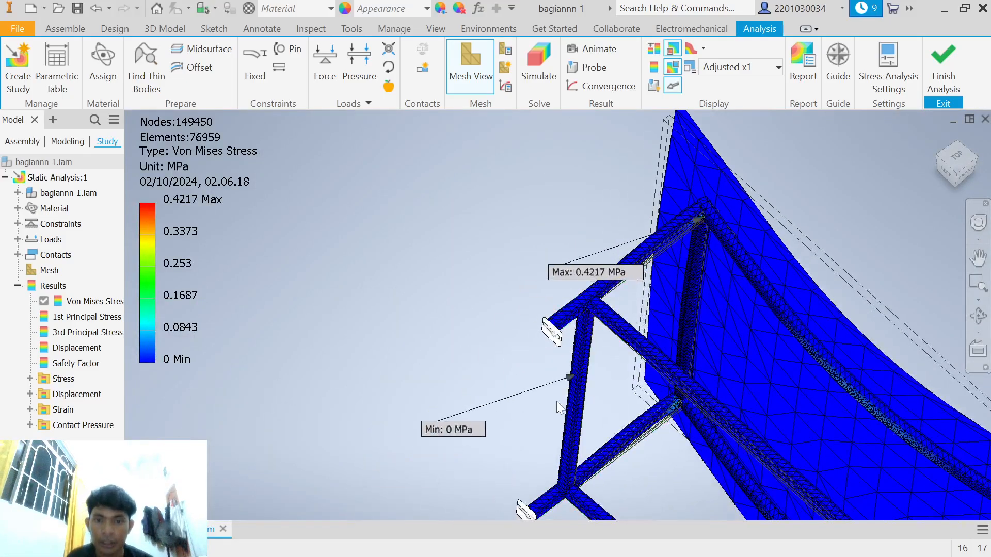
scroll(556, 400, "down", 8)
scroll(682, 292, "up", 10)
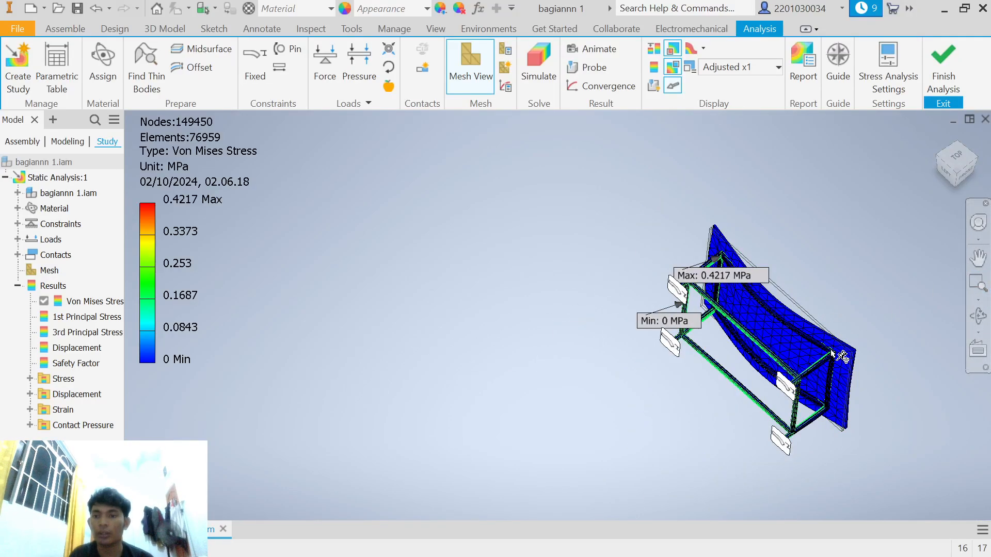
View the convergence plot of the Von Mises stress and close it.
middle_click_drag(839, 354, 671, 283, "shift")
middle_click_drag(828, 391, 610, 380, "shift")
scroll(607, 378, "up", 3)
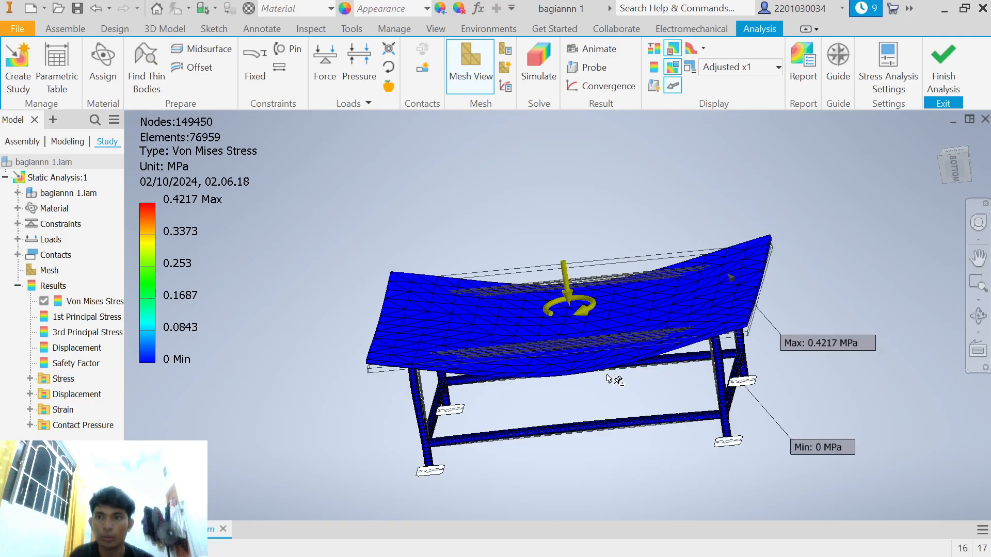
left_click(608, 86)
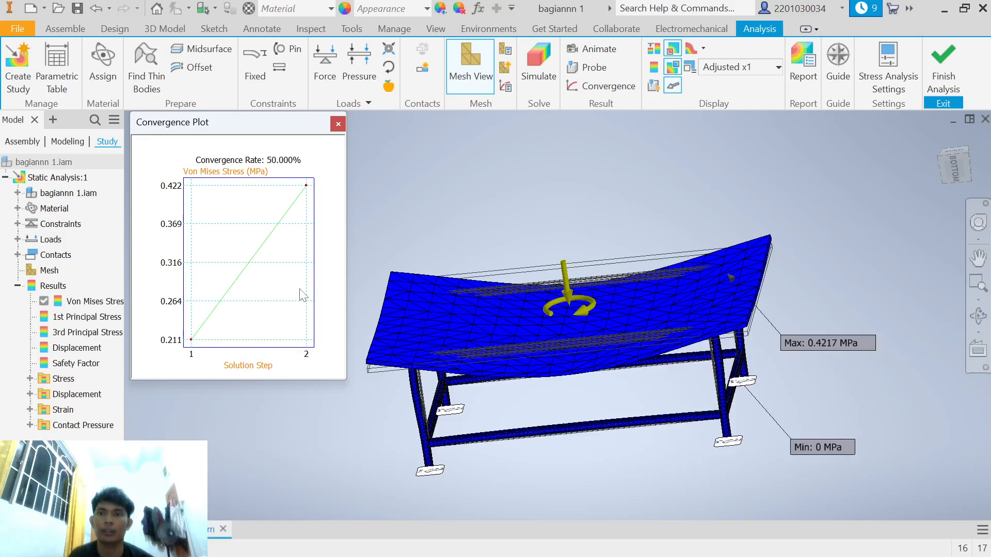
left_click(338, 125)
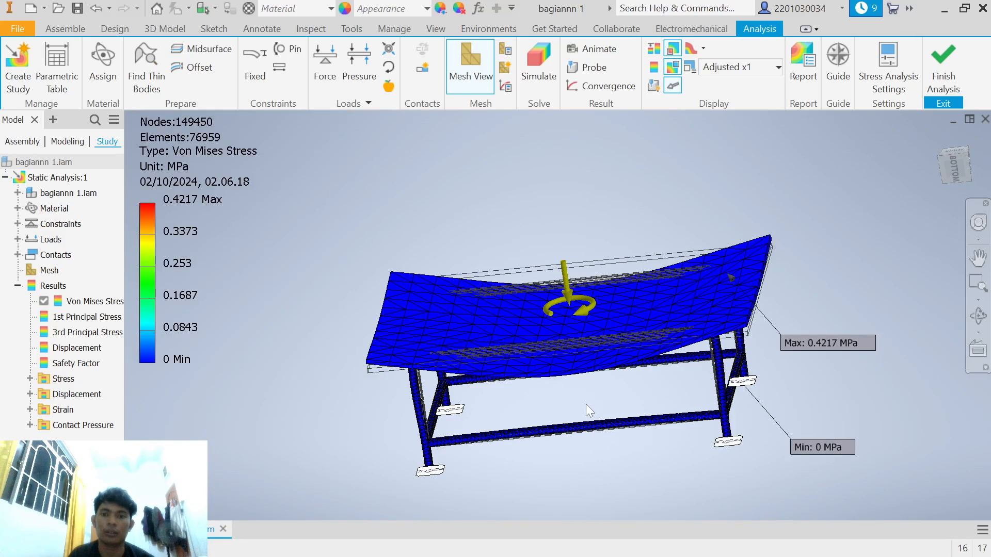
middle_click_drag(570, 405, 562, 357)
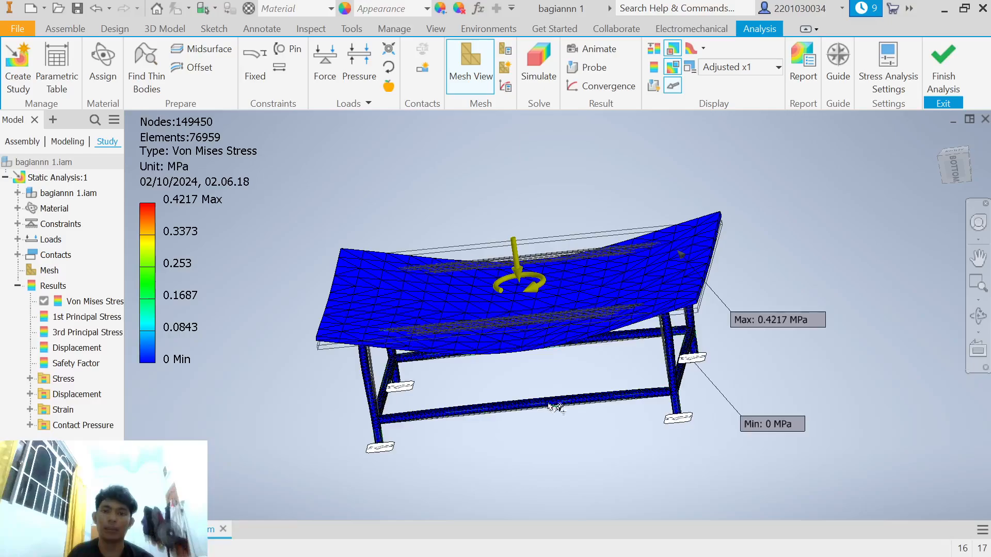
scroll(503, 399, "down", 3)
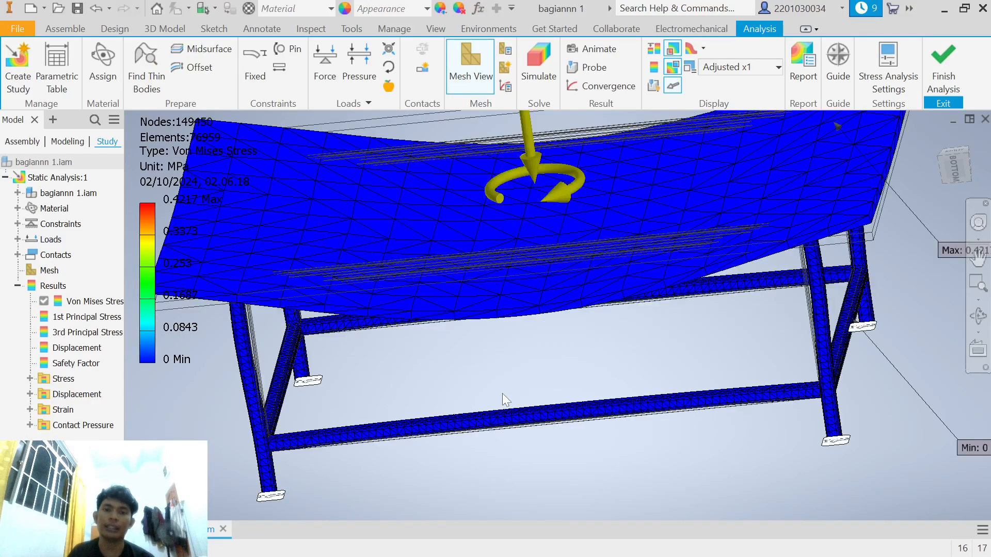
scroll(537, 372, "up", 5)
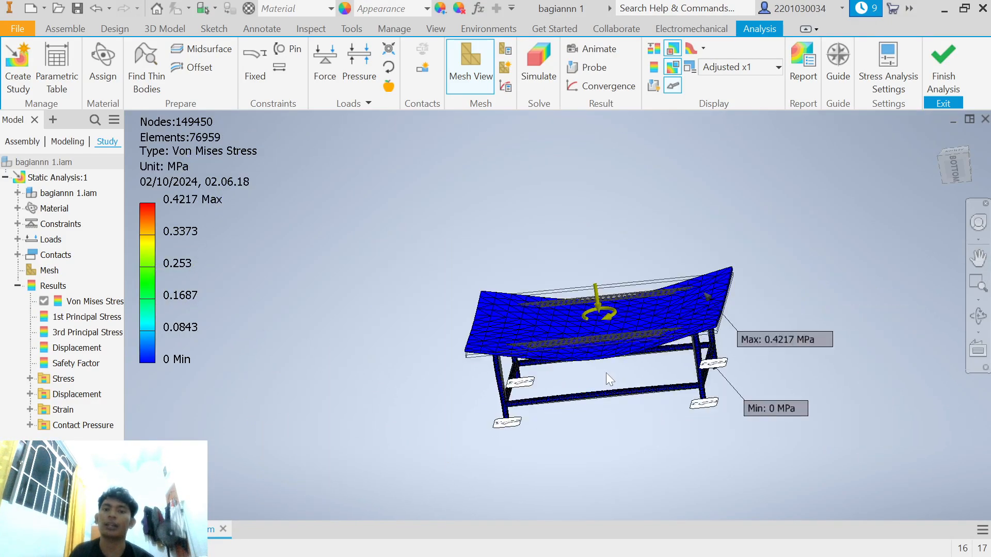